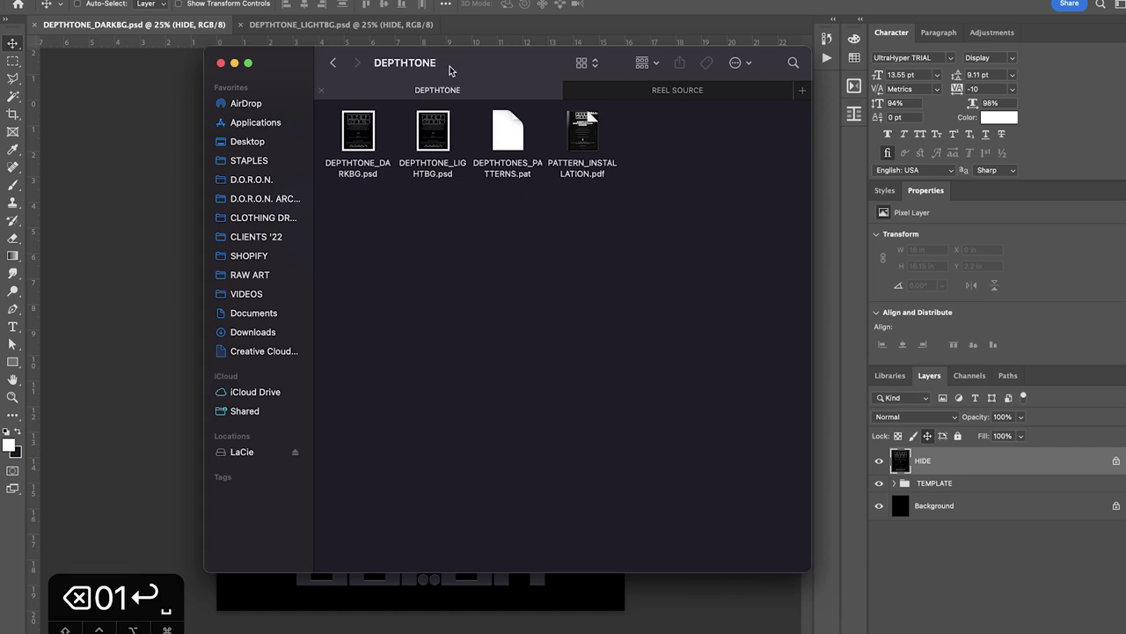
# Load DEPTHTONES_PATTERNS.pat from the DEPTHTONE Finder folder into Photoshop
pyautogui.moveTo(452, 68); pyautogui.dragTo(419, 68)
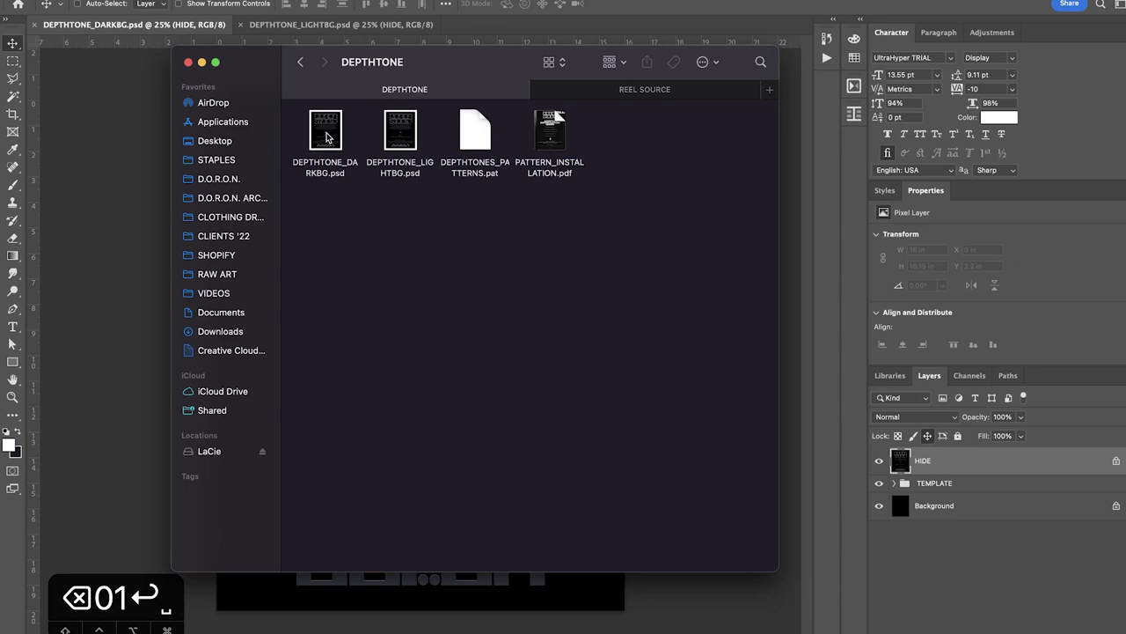
pyautogui.moveTo(547, 137)
pyautogui.moveTo(493, 62); pyautogui.dragTo(432, 71)
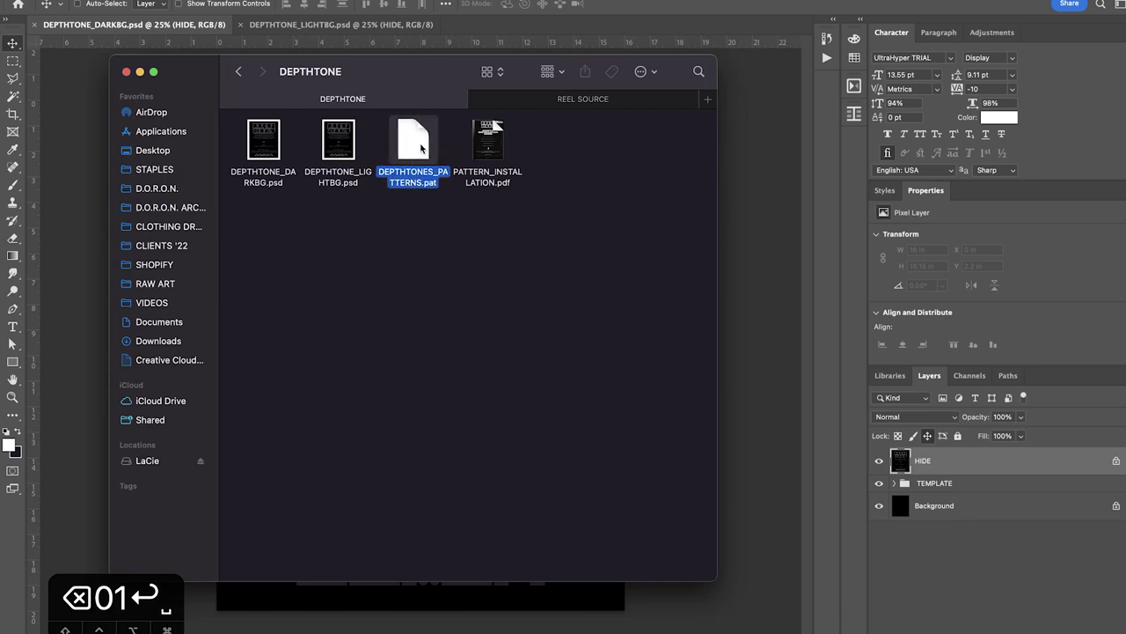
pyautogui.doubleClick(427, 150)
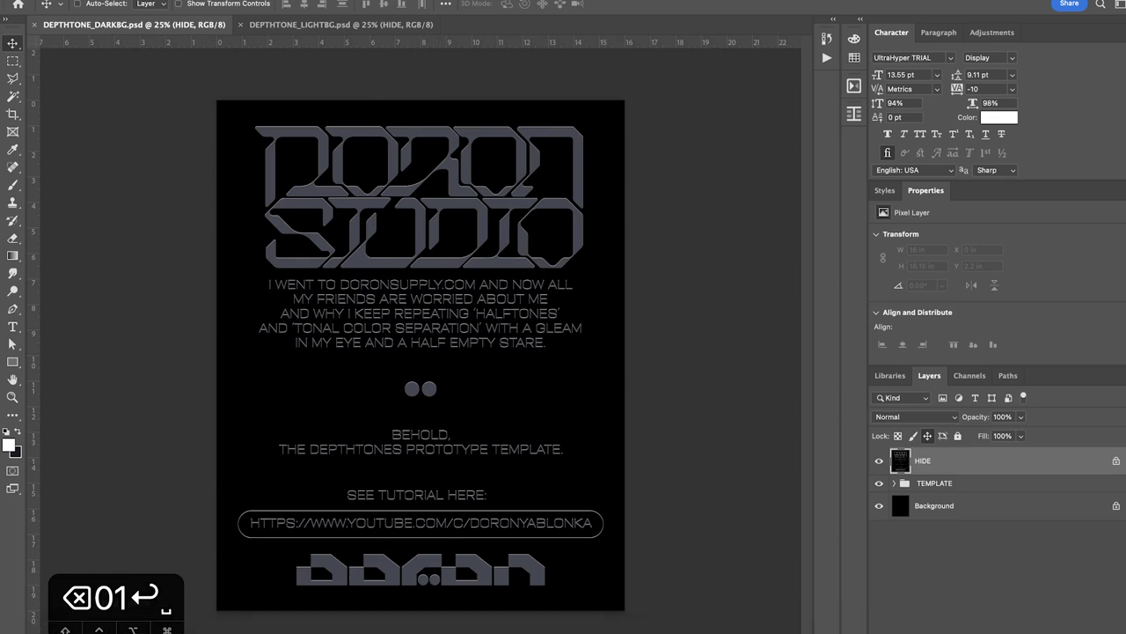
# Import DEPTHTONES_PATTERNS through the Patterns panel, check its two patterns, then close the panel
pyautogui.click(449, 0)
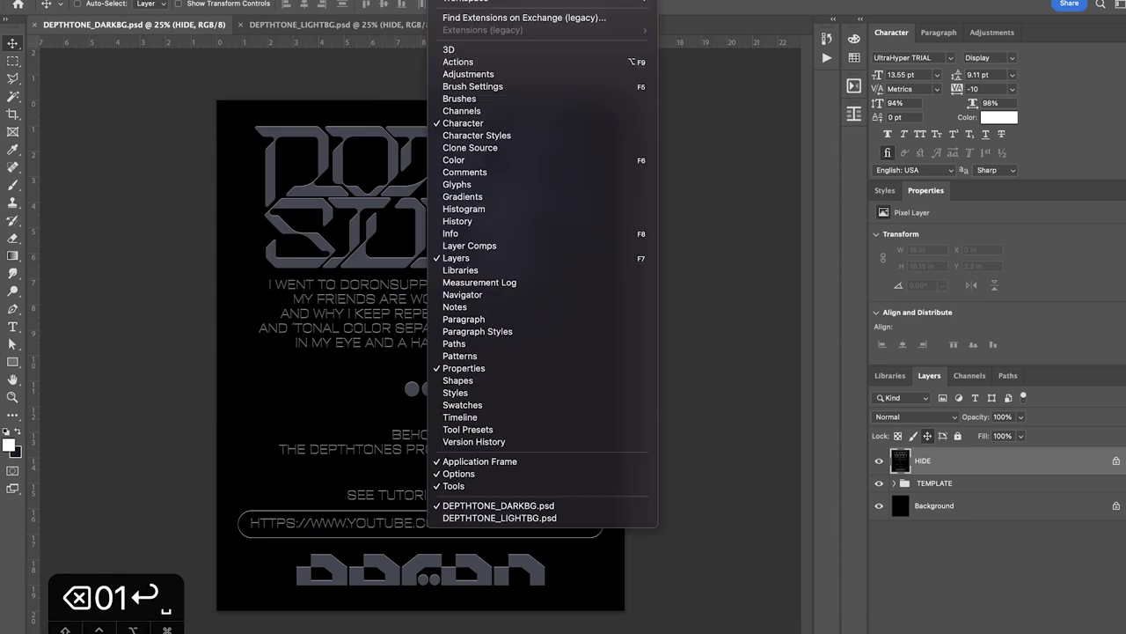
pyautogui.click(476, 356)
pyautogui.click(833, 80)
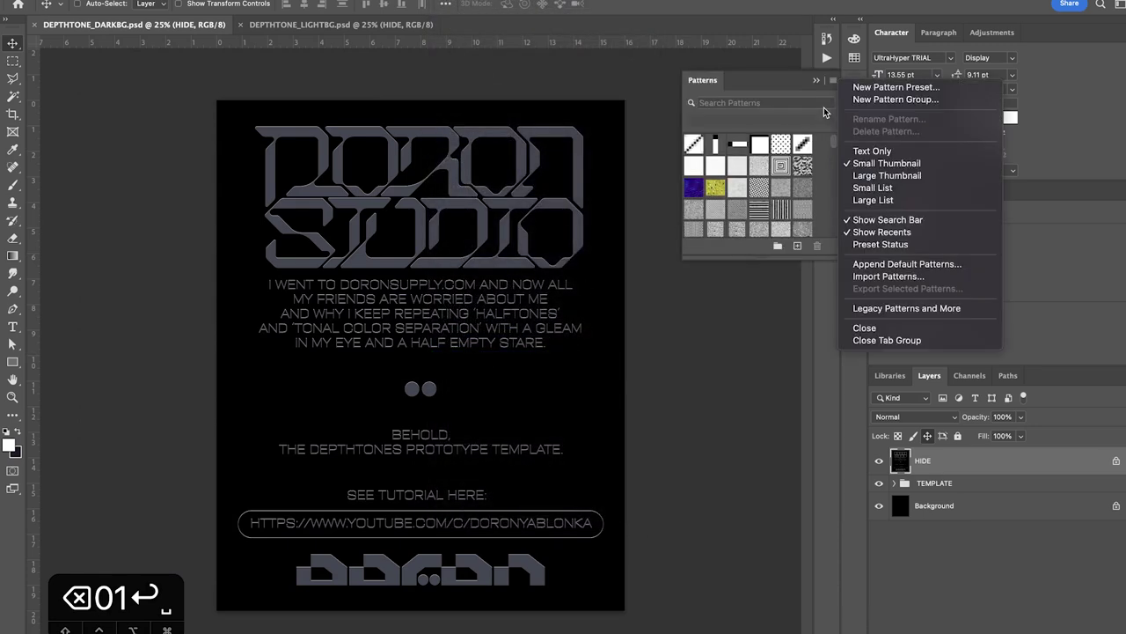
pyautogui.click(906, 278)
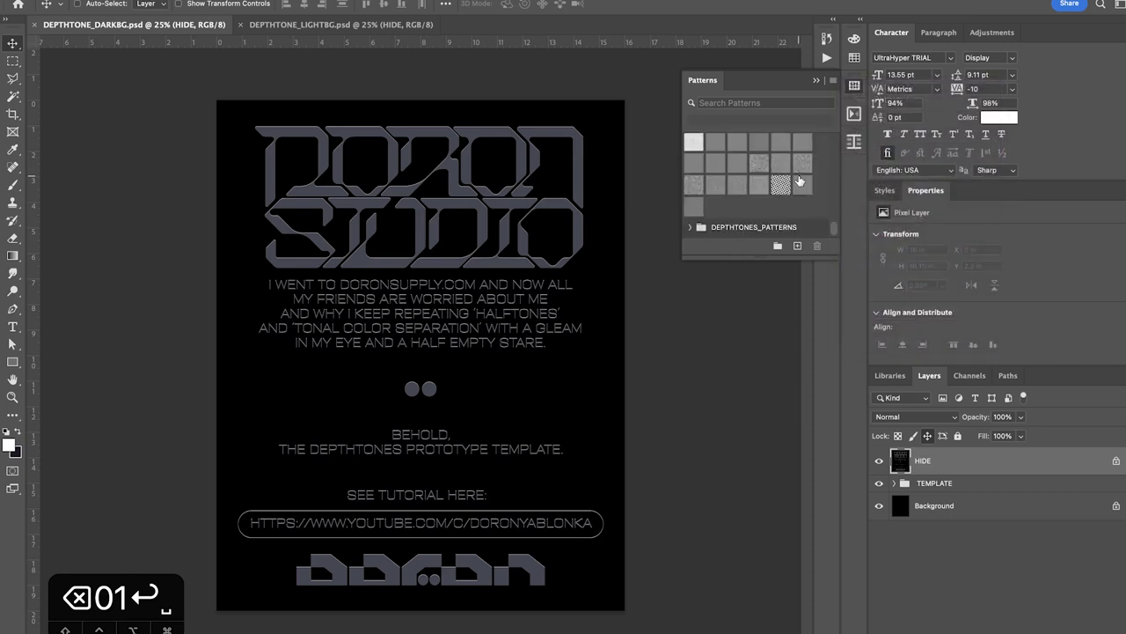
pyautogui.click(689, 227)
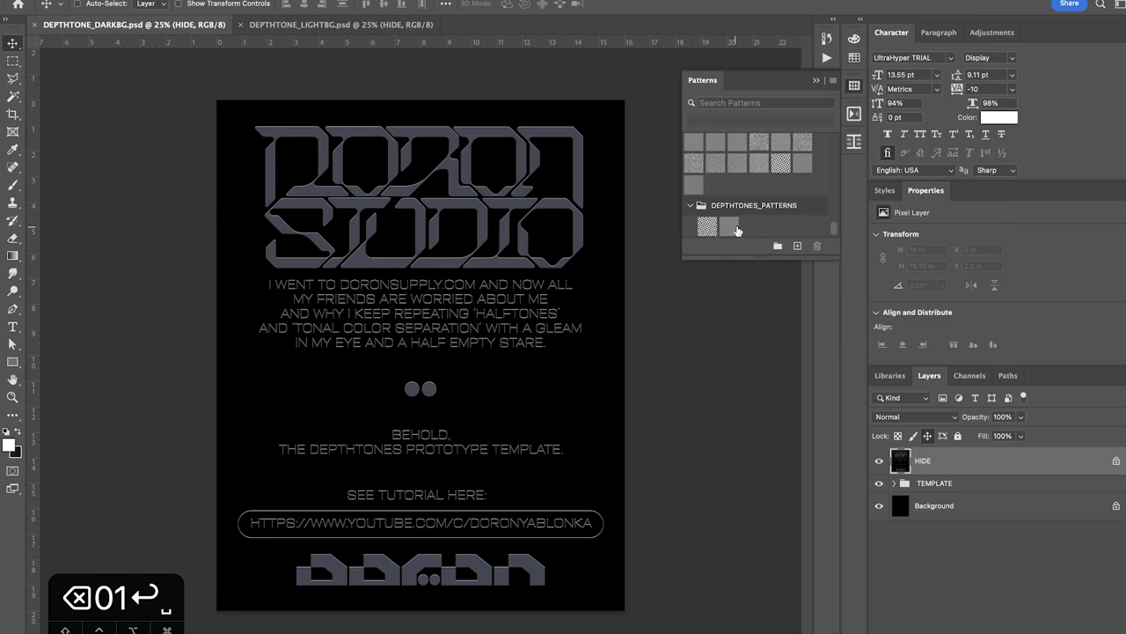
pyautogui.click(815, 80)
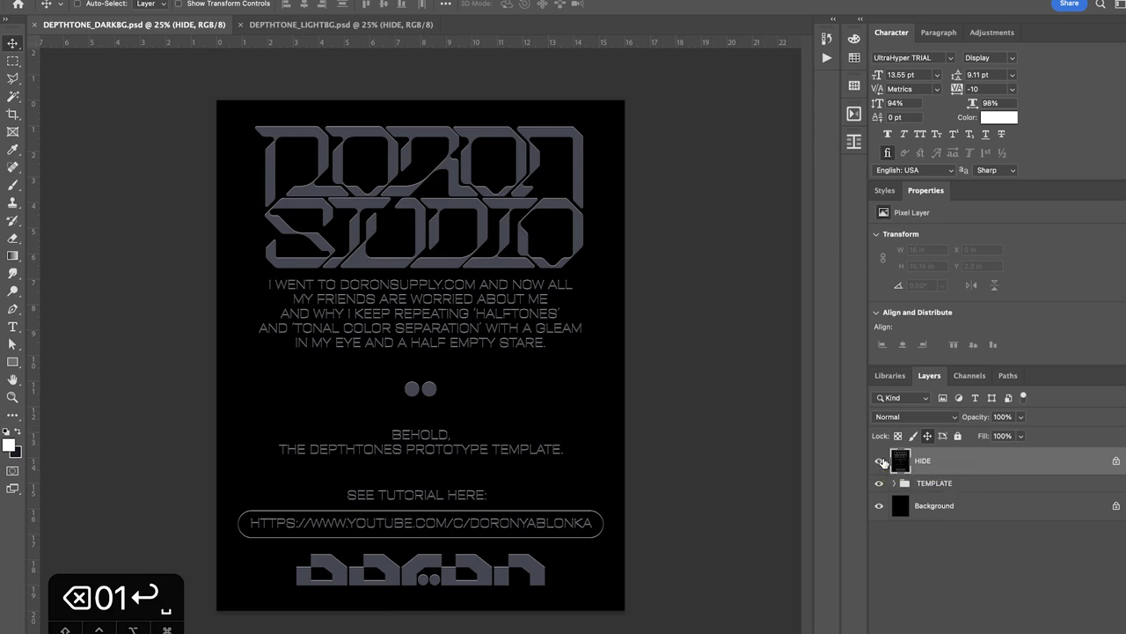
# Hide, unlock and delete the HIDE cover layer to reveal the artwork
pyautogui.click(880, 461)
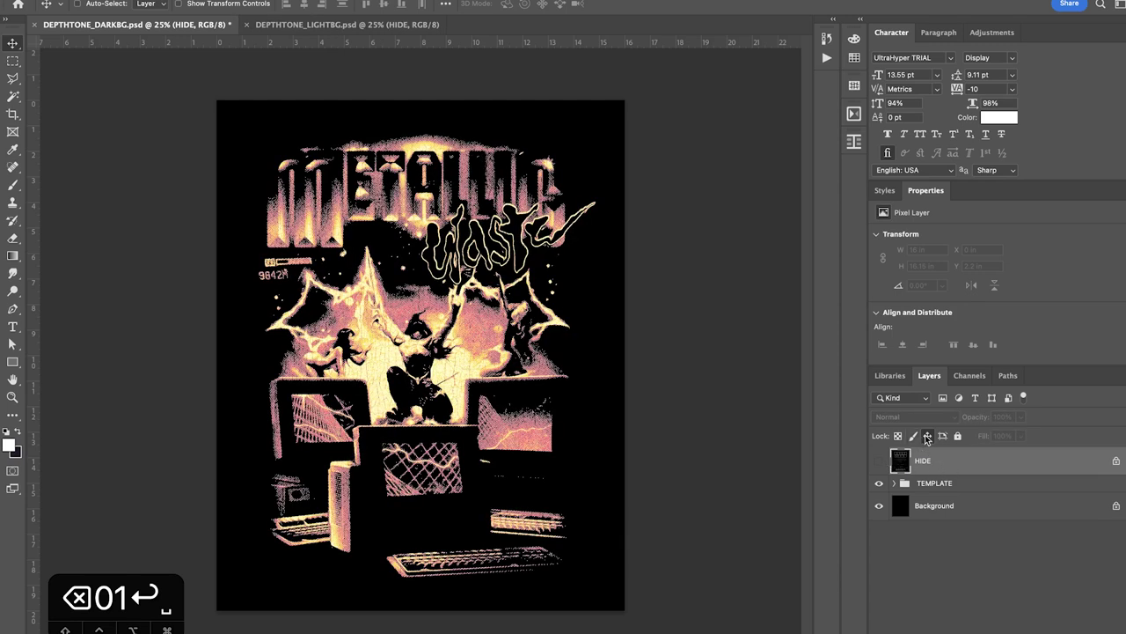
pyautogui.click(927, 437)
pyautogui.press('BackSpace')
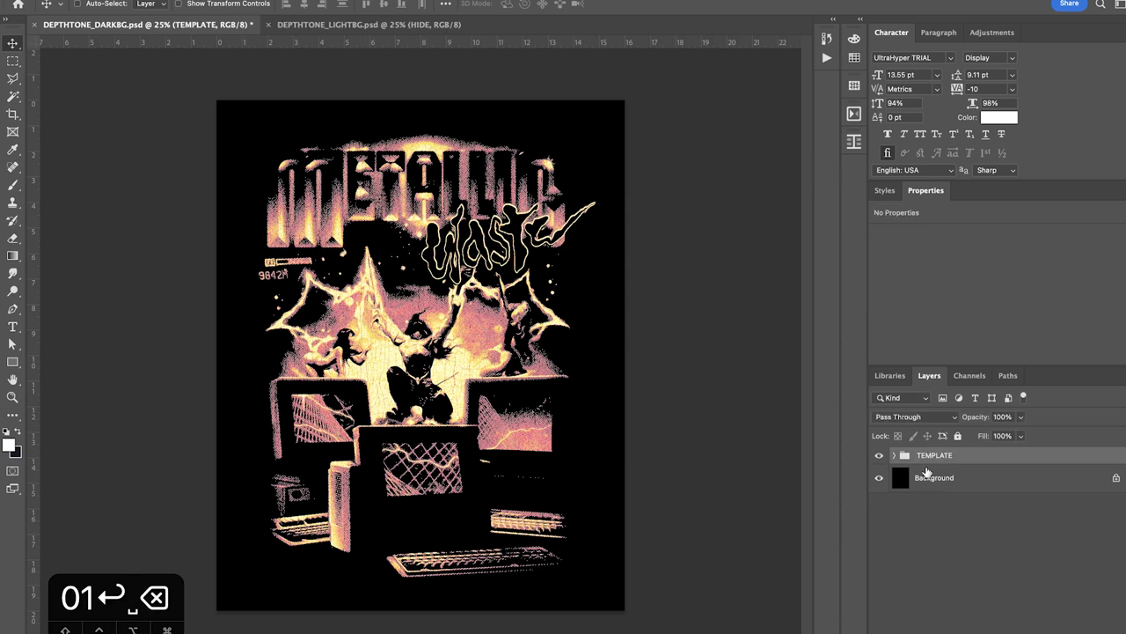
# Expand the TEMPLATE group's colour layers and select the ARTWORK smart object
pyautogui.click(895, 457)
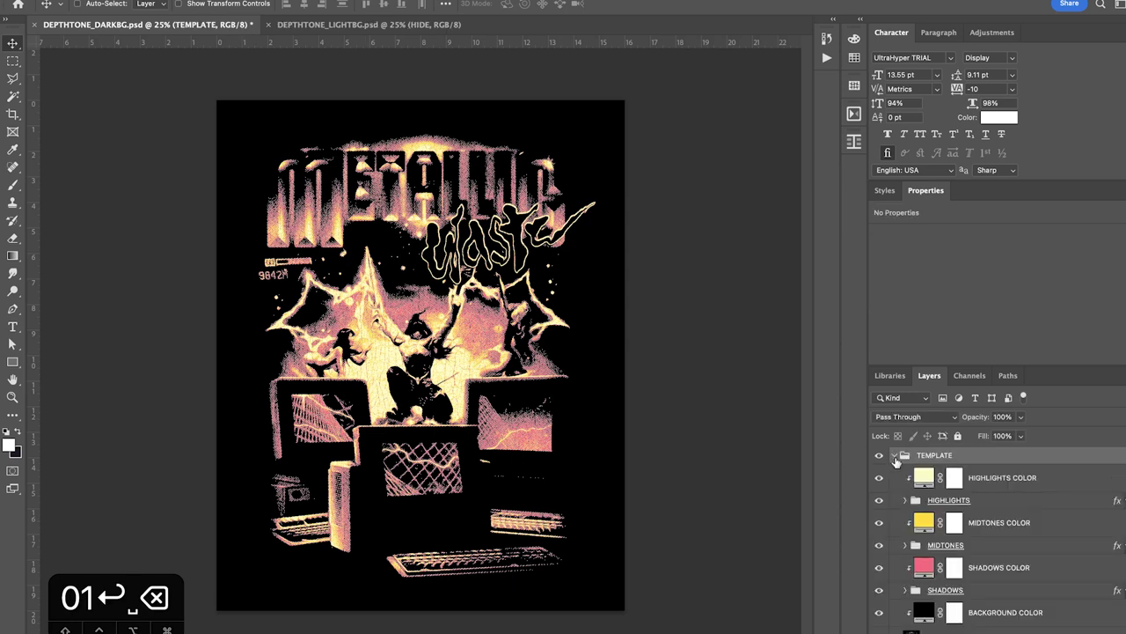
pyautogui.scroll(-1, 923, 489)
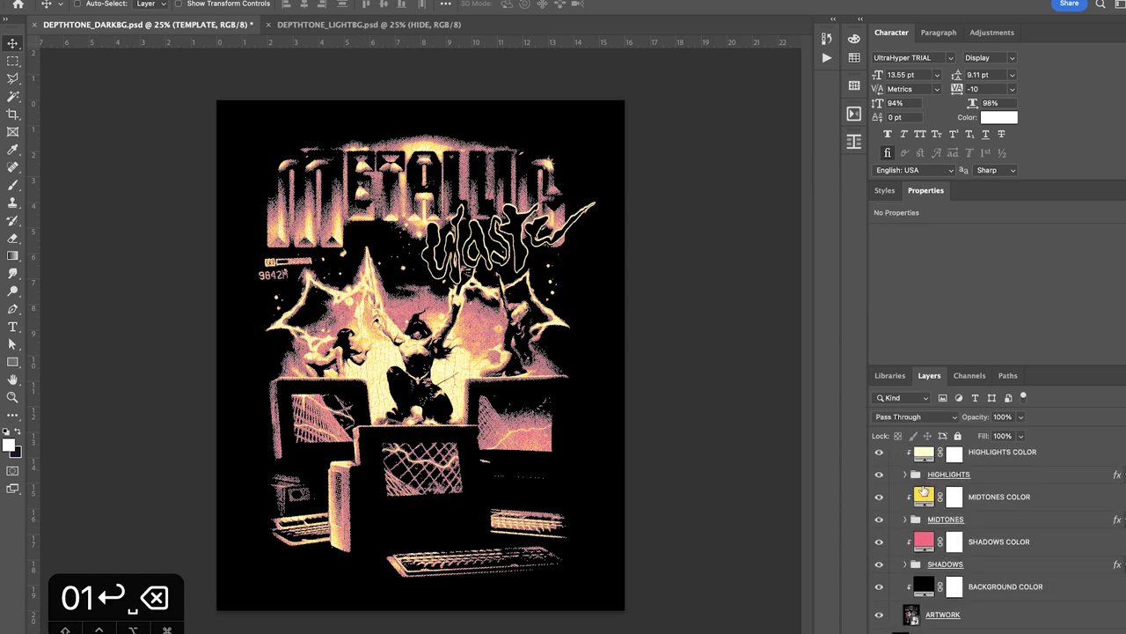
pyautogui.scroll(1, 924, 489)
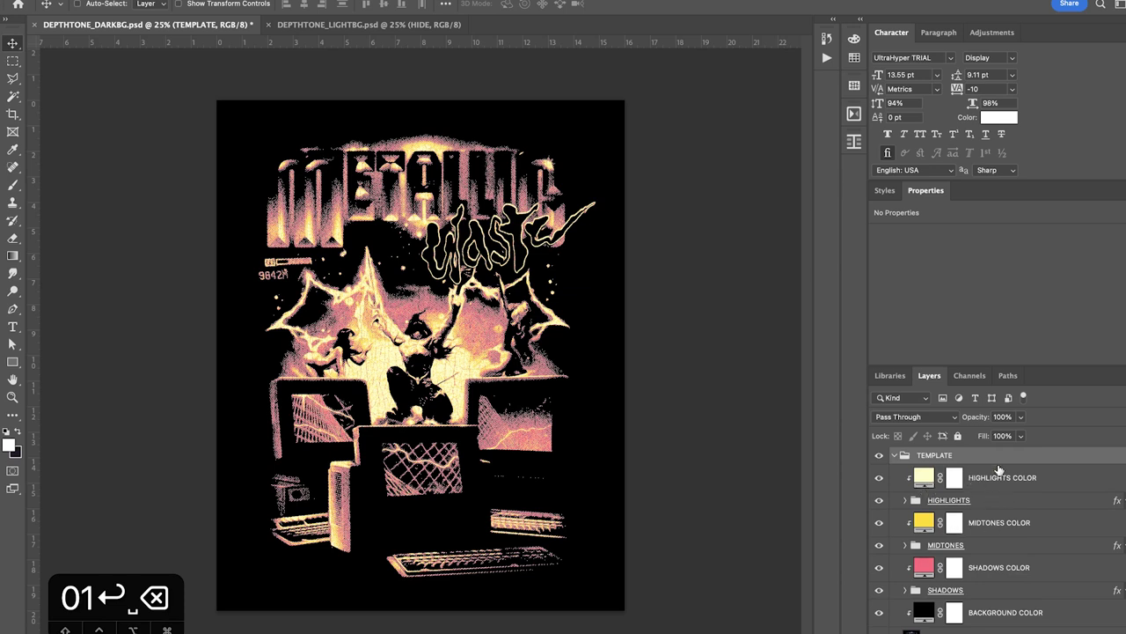
pyautogui.scroll(-1, 961, 549)
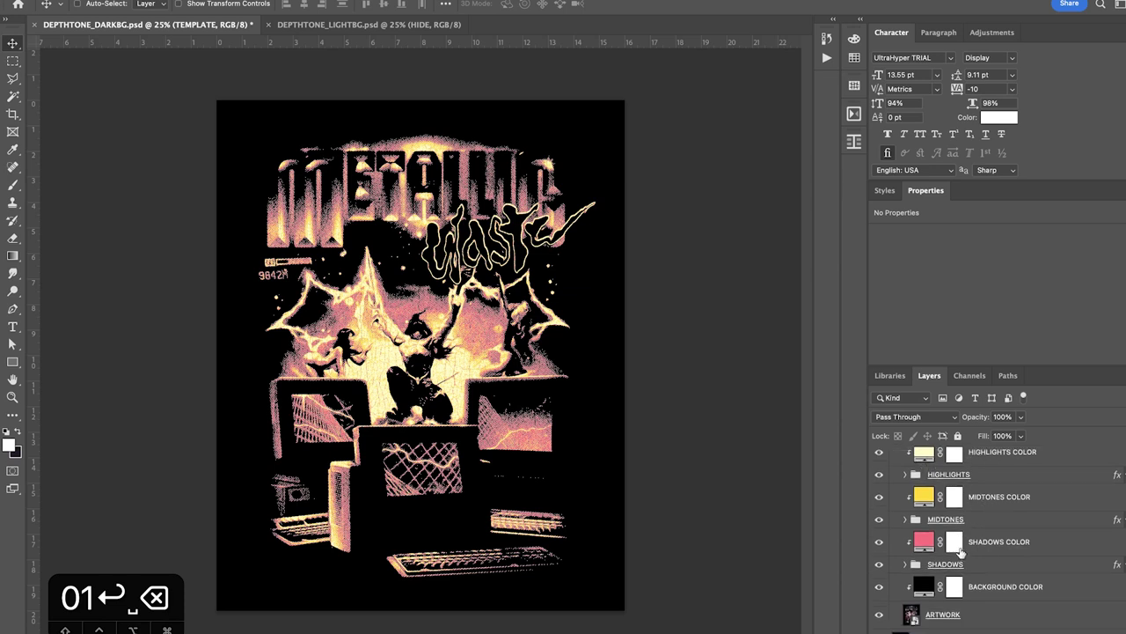
pyautogui.scroll(1, 937, 515)
pyautogui.scroll(-1, 937, 515)
pyautogui.click(968, 615)
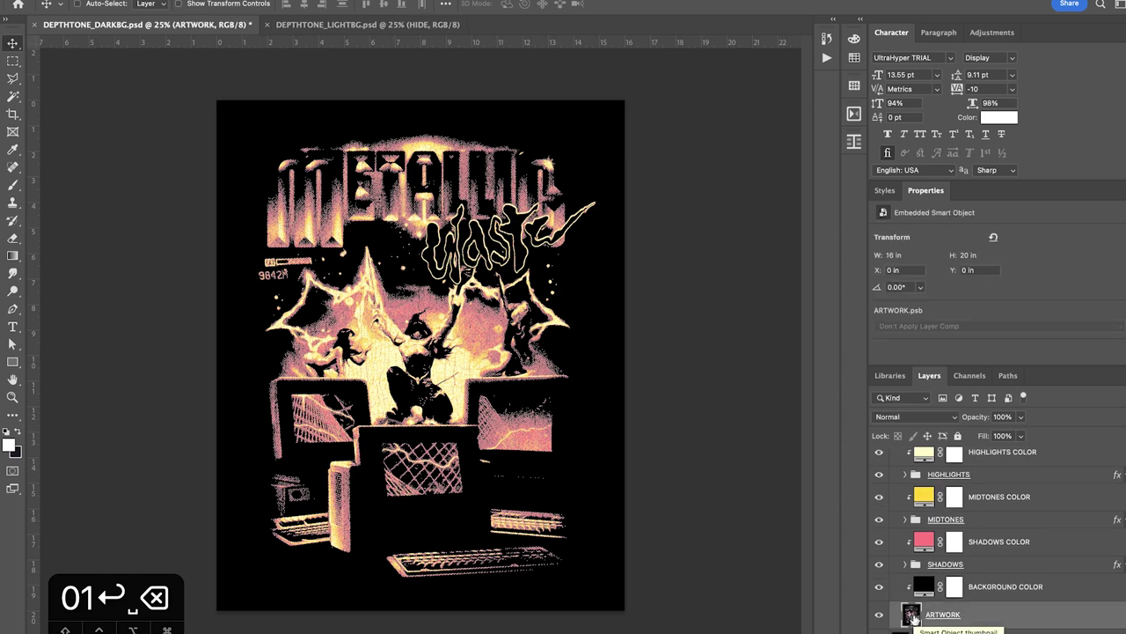
# Open the ARTWORK smart object as ARTWORK.psb and zoom in on it
pyautogui.doubleClick(912, 616)
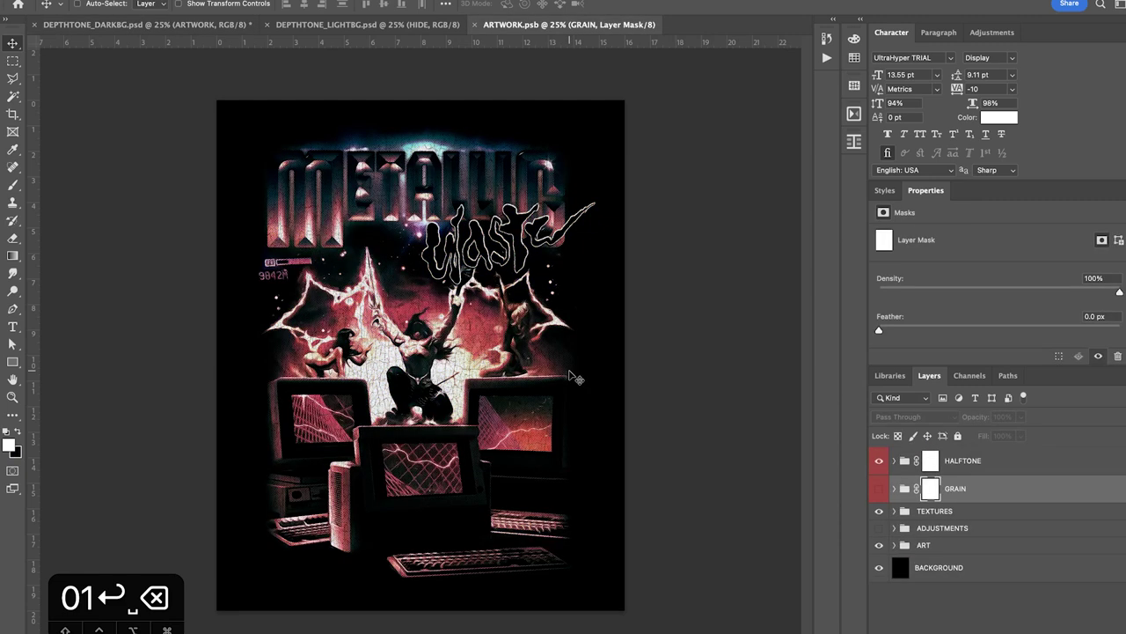
pyautogui.press('super+equal')
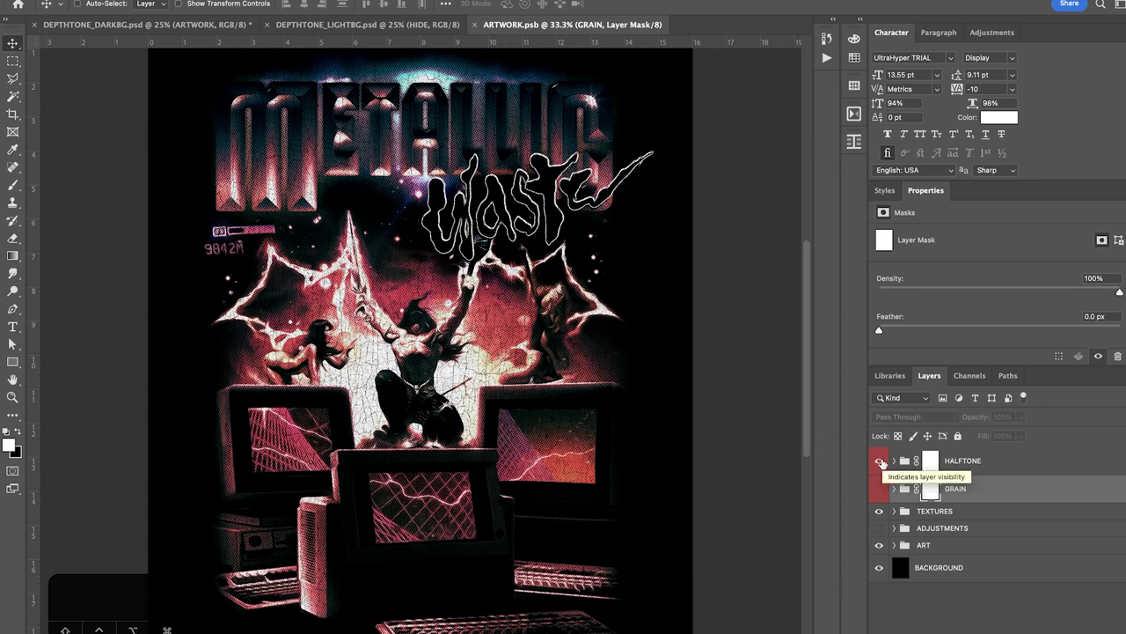
pyautogui.hotkey('ctrl', 'Tab')
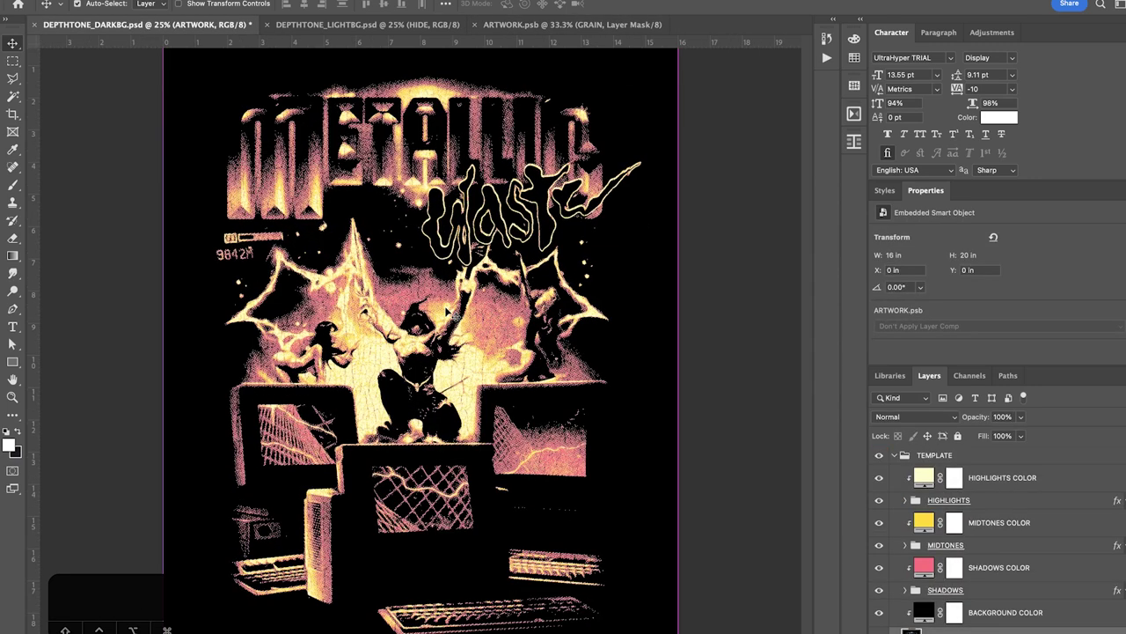
pyautogui.click(543, 25)
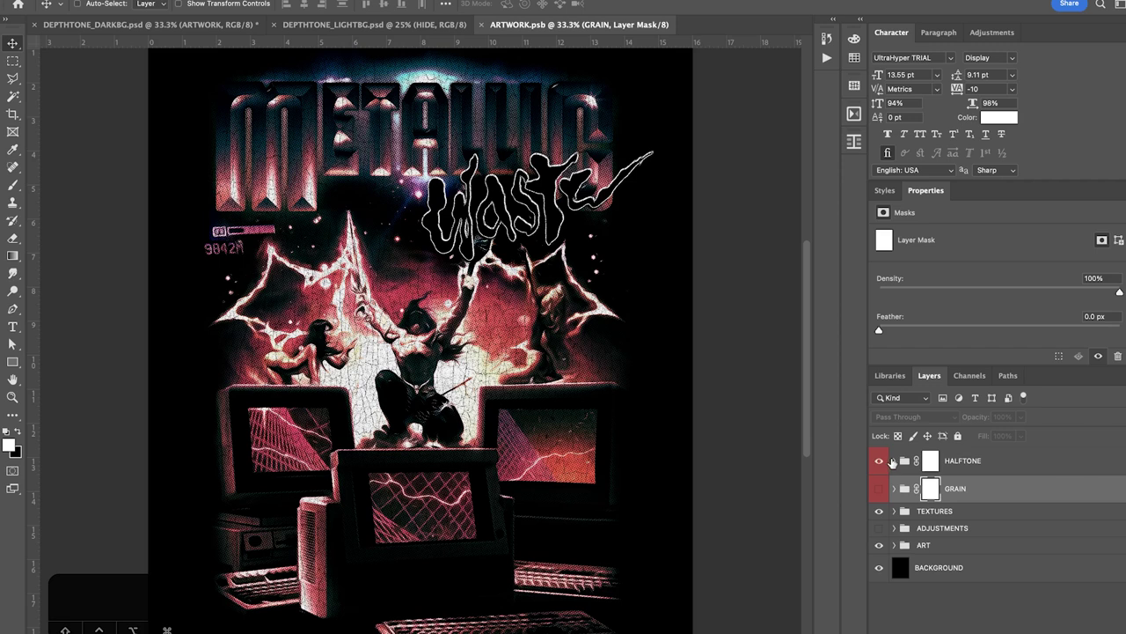
# Expand HALFTONE and open the HALFTONE PATTERN fill settings (angle 0°, scale 75%)
pyautogui.click(894, 460)
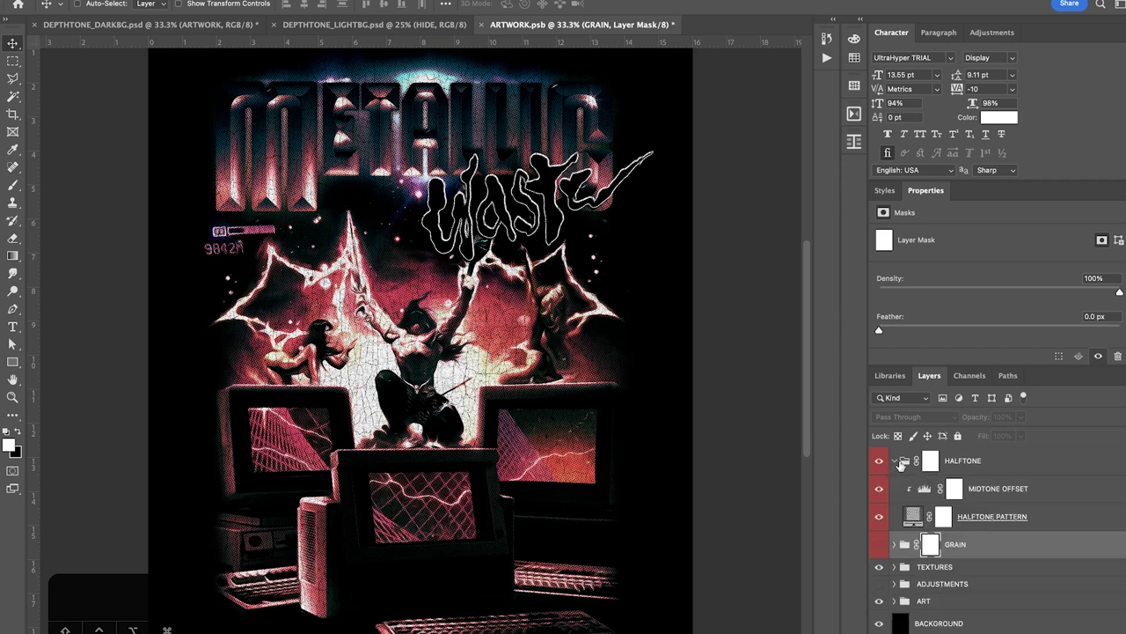
pyautogui.click(980, 489)
pyautogui.click(975, 519)
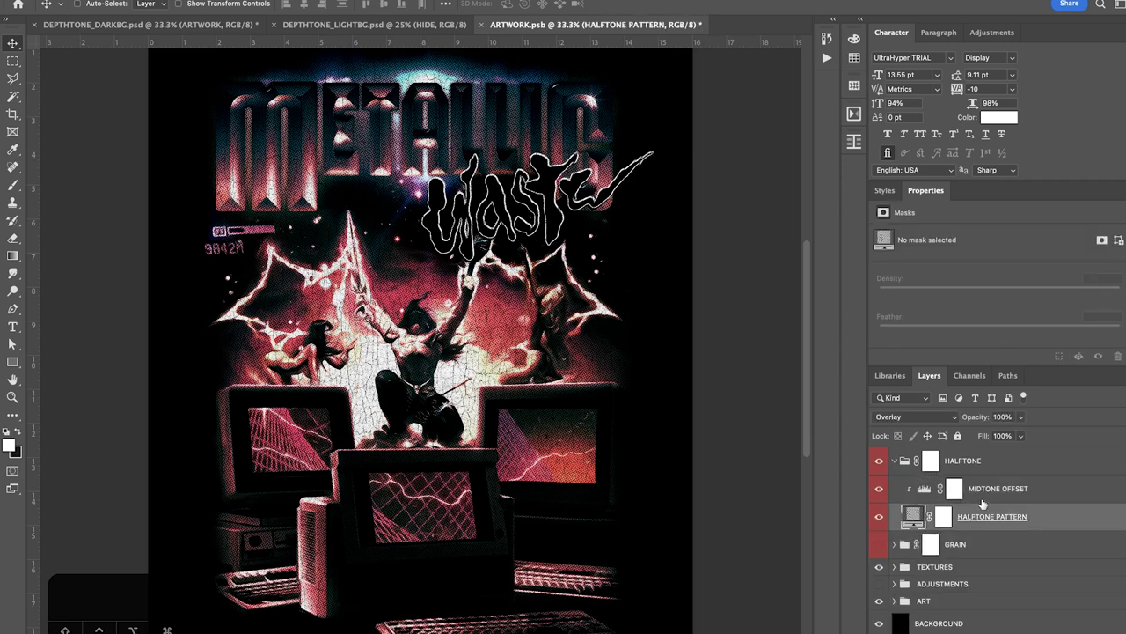
pyautogui.click(985, 499)
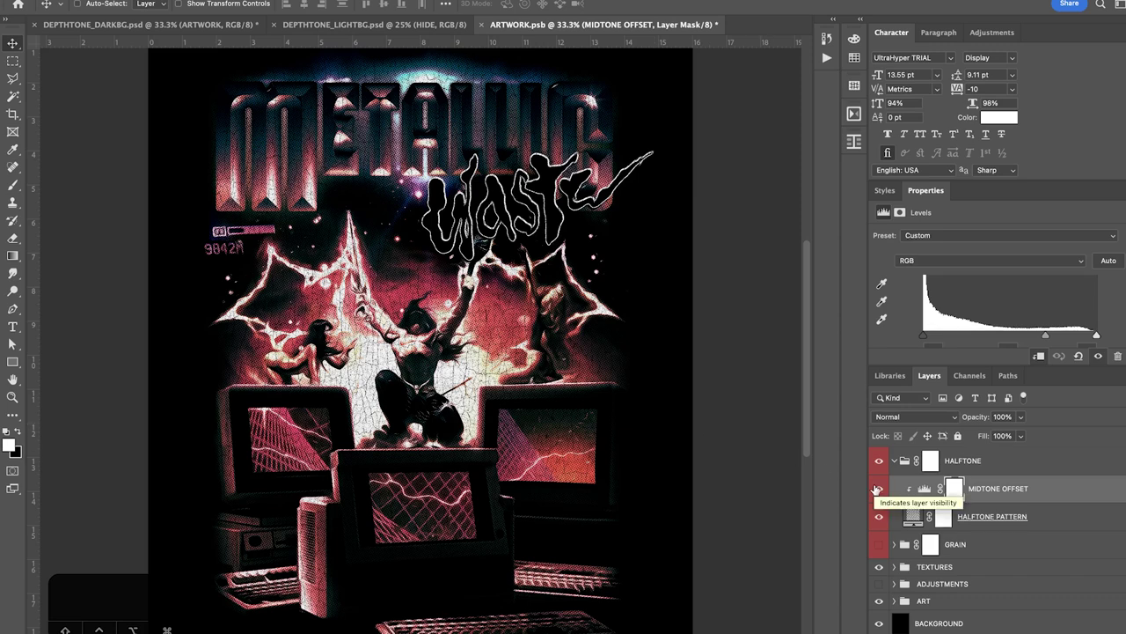
pyautogui.click(997, 526)
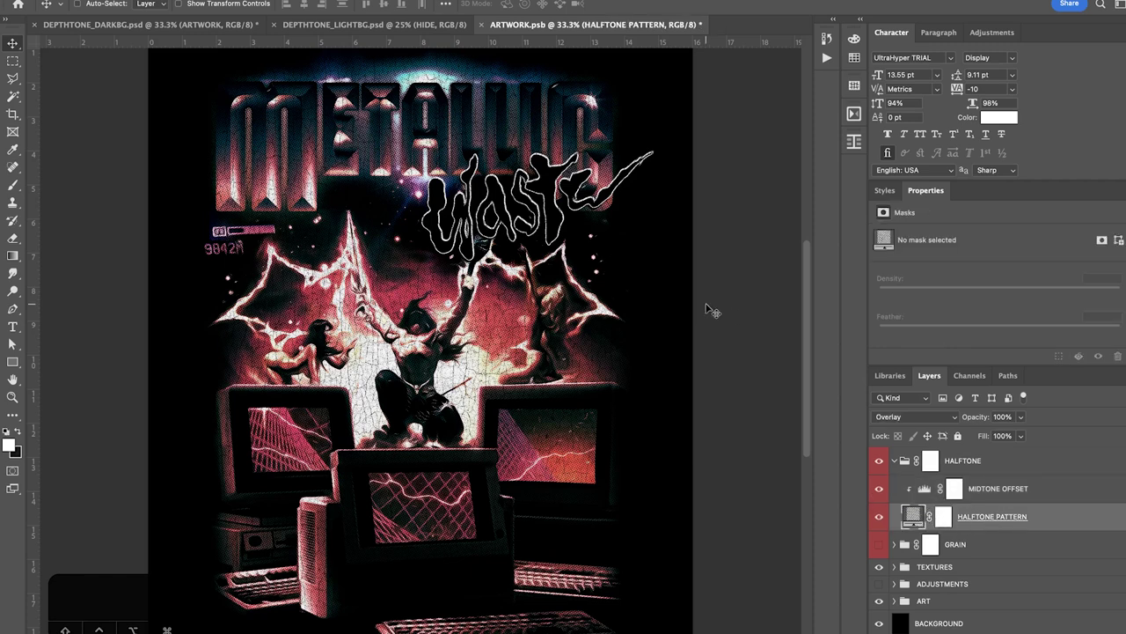
pyautogui.press('super+equal')
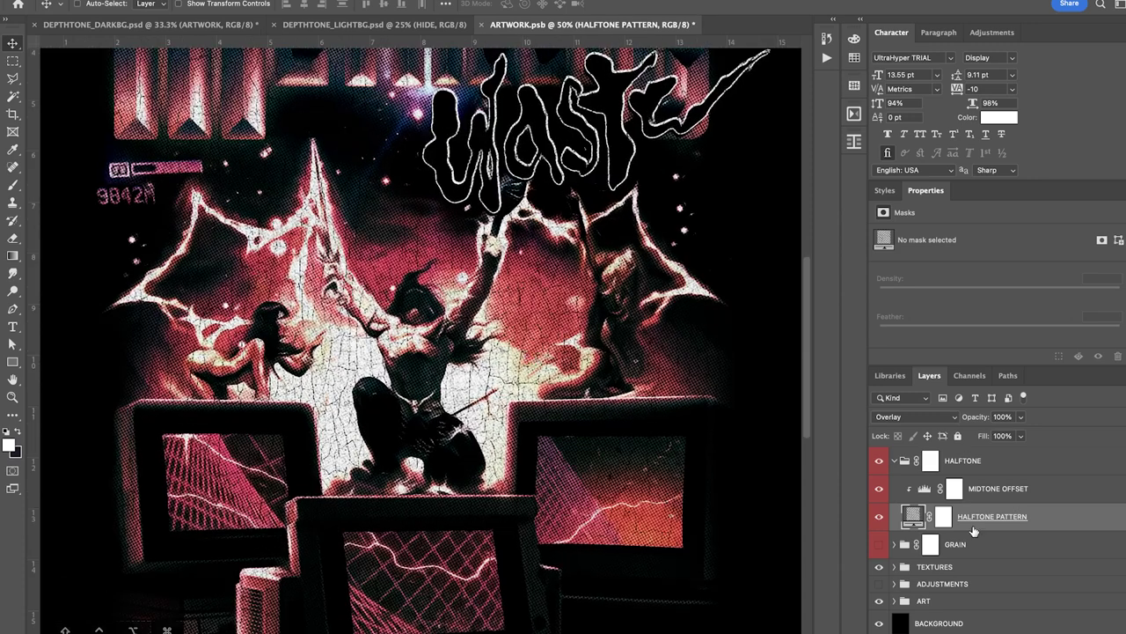
pyautogui.doubleClick(913, 517)
pyautogui.moveTo(807, 176); pyautogui.dragTo(590, 96)
pyautogui.click(586, 142)
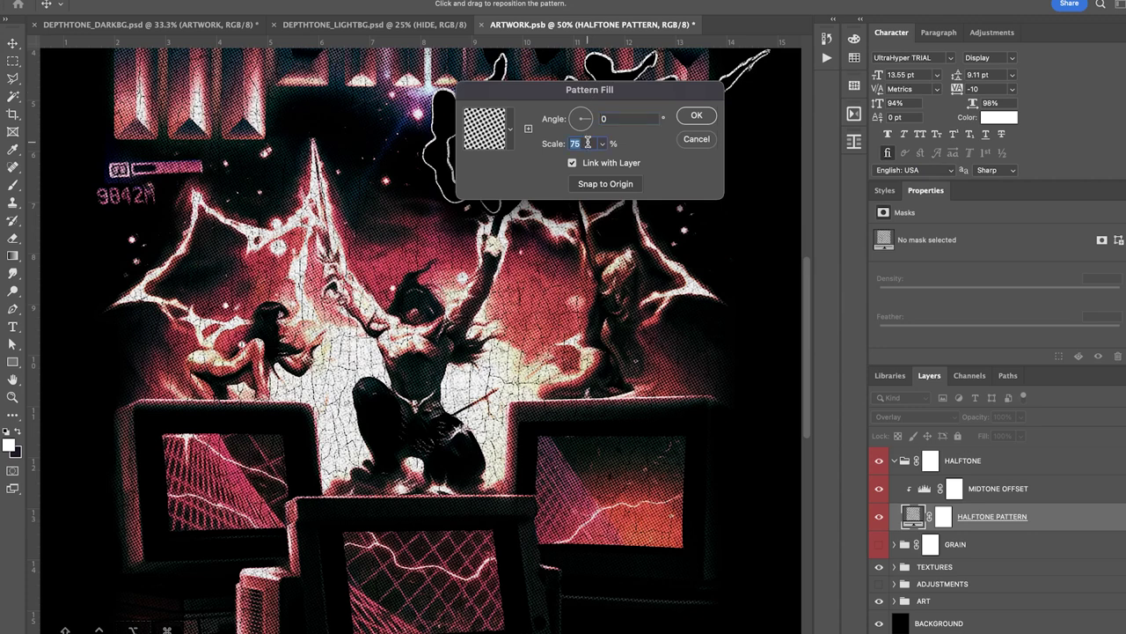
pyautogui.moveTo(564, 94); pyautogui.dragTo(644, 69)
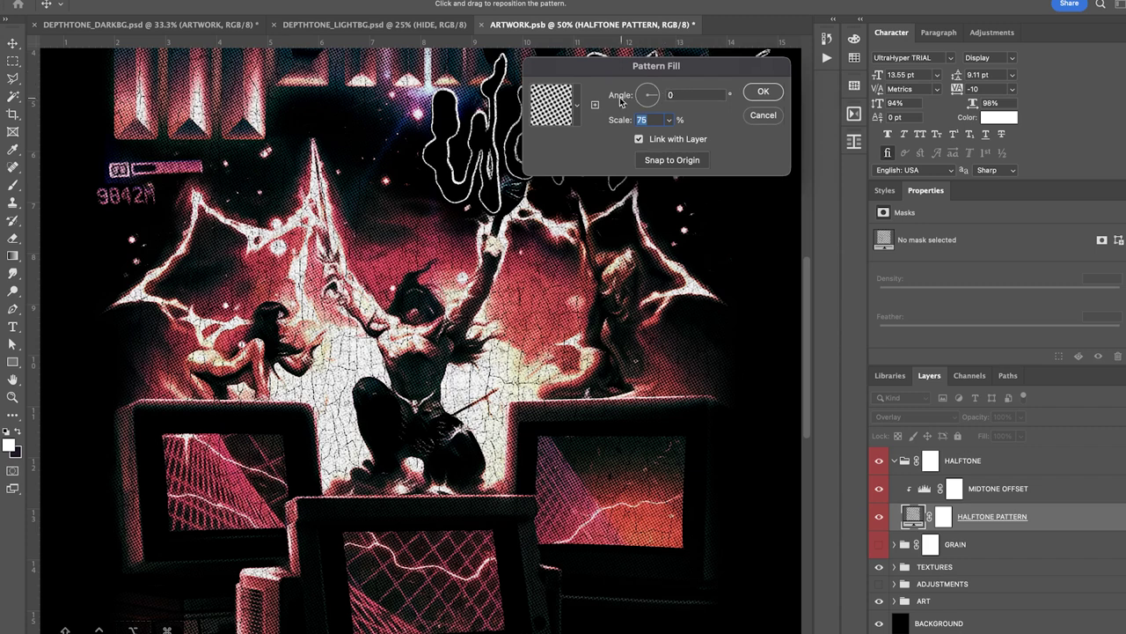
pyautogui.click(648, 93)
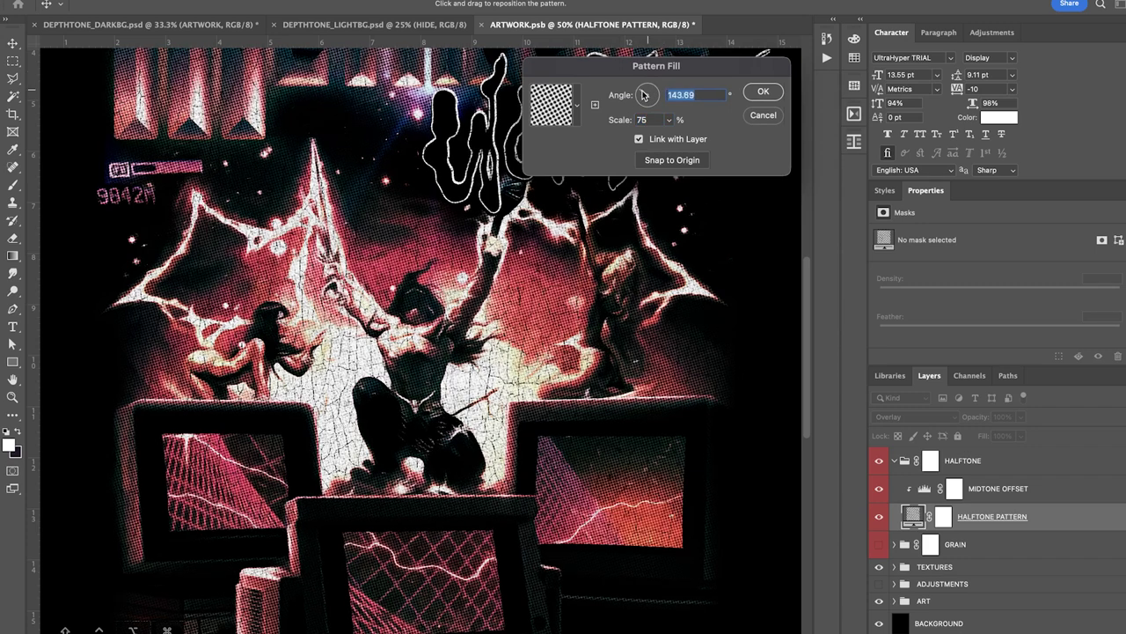
pyautogui.write('0')
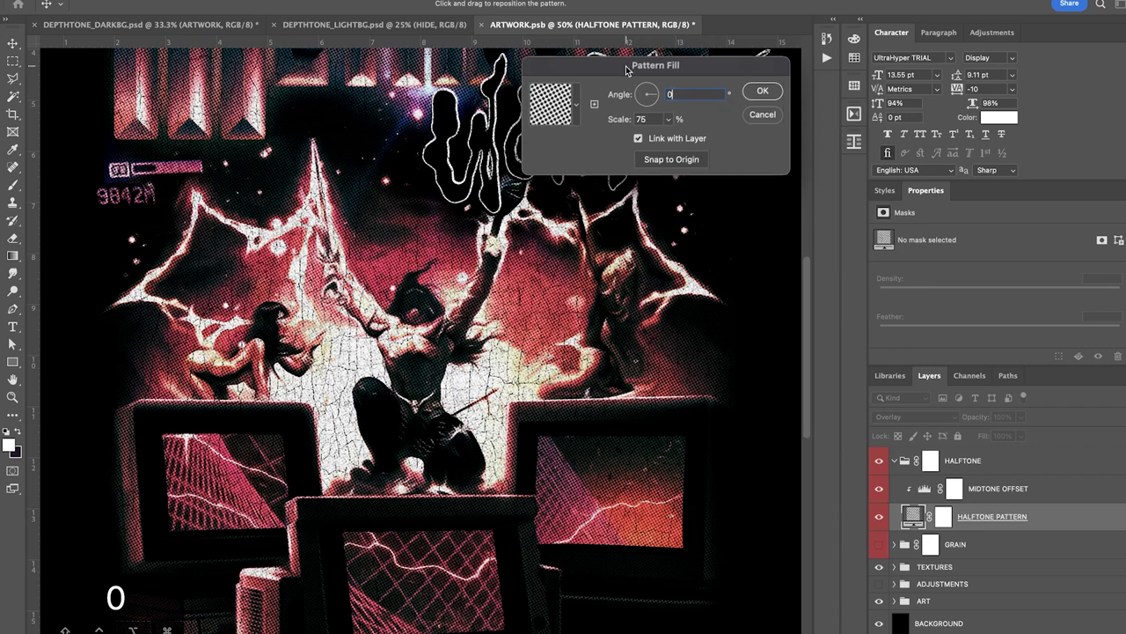
pyautogui.moveTo(632, 74); pyautogui.dragTo(698, 73)
pyautogui.scroll(4, 526, 302)
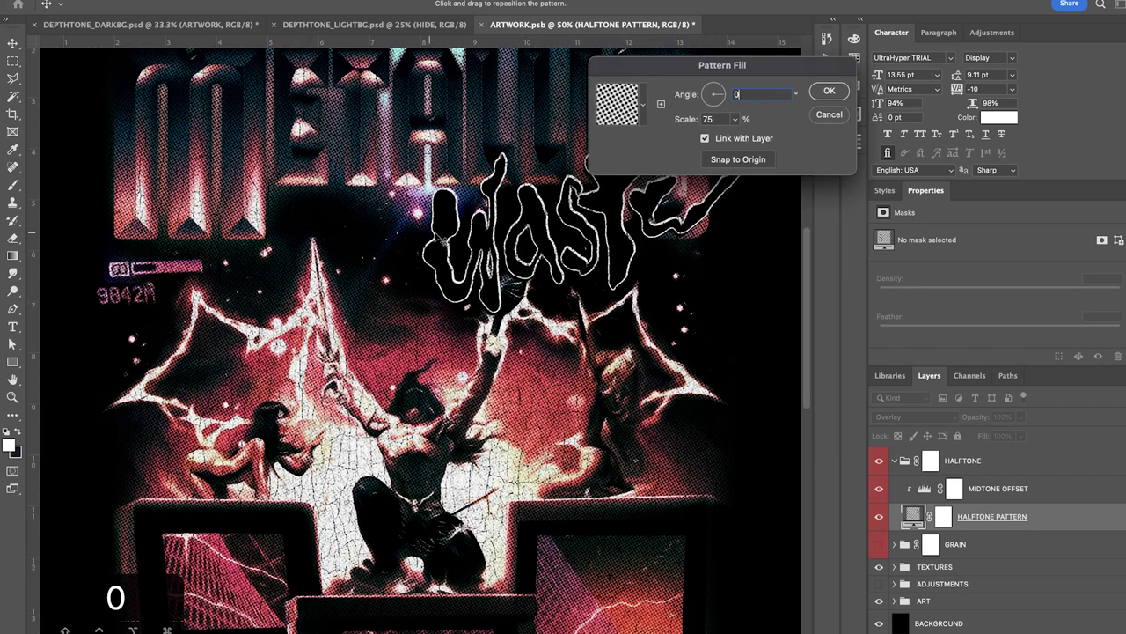
pyautogui.click(833, 92)
# Turn on the GRAIN group, expand it and compare the MULTIPLIER levels on and off
pyautogui.click(894, 461)
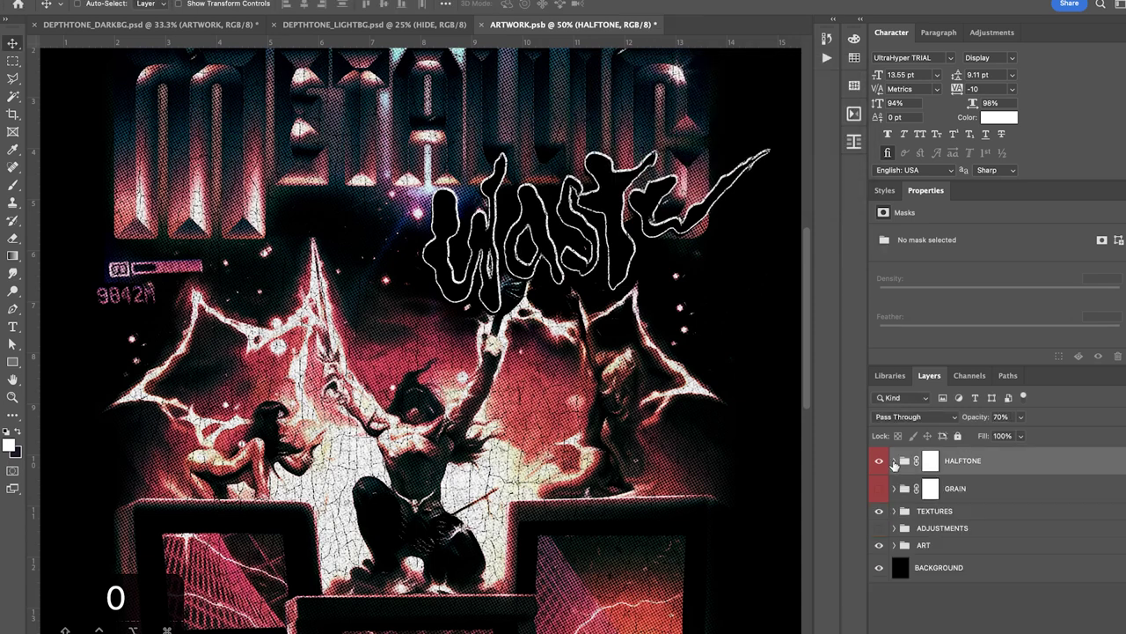
pyautogui.click(878, 460)
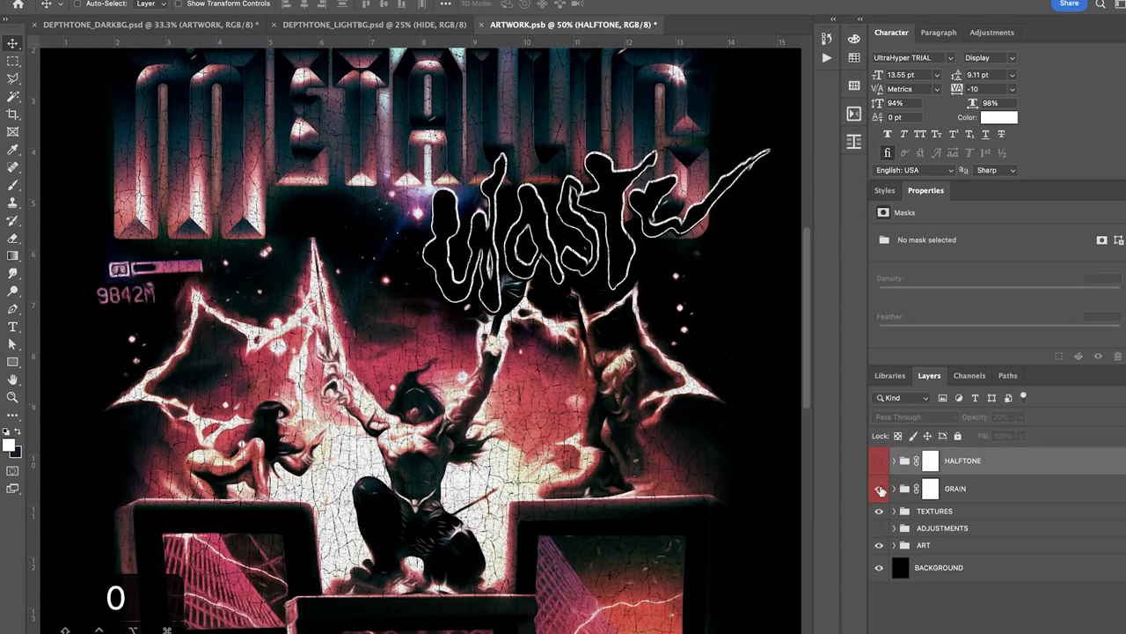
pyautogui.click(879, 489)
pyautogui.click(895, 489)
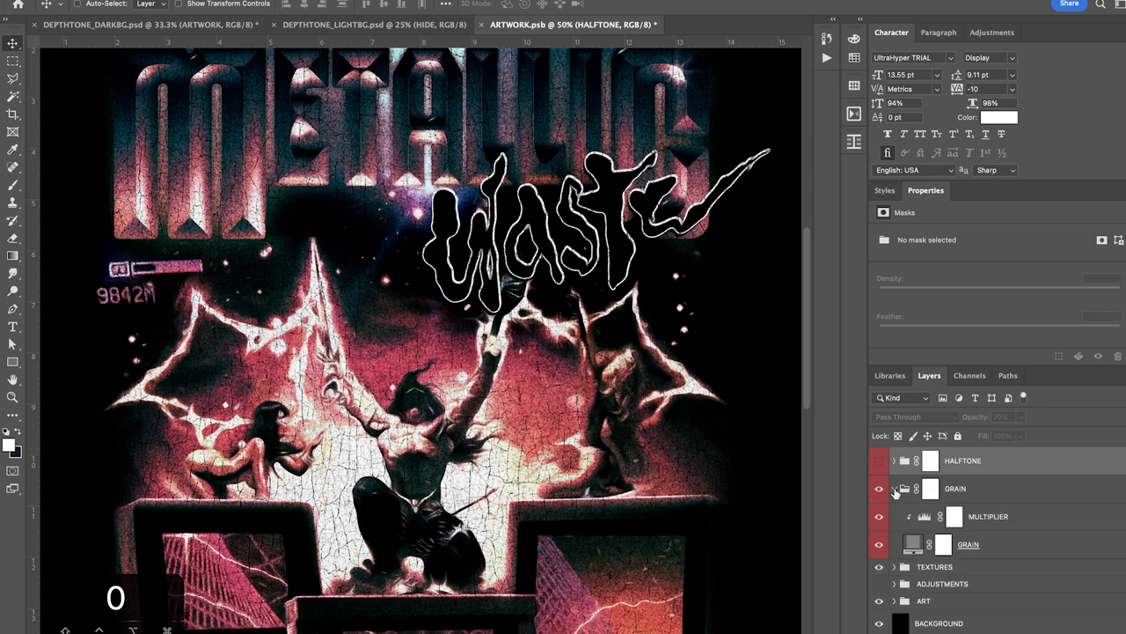
pyautogui.click(959, 491)
pyautogui.click(987, 518)
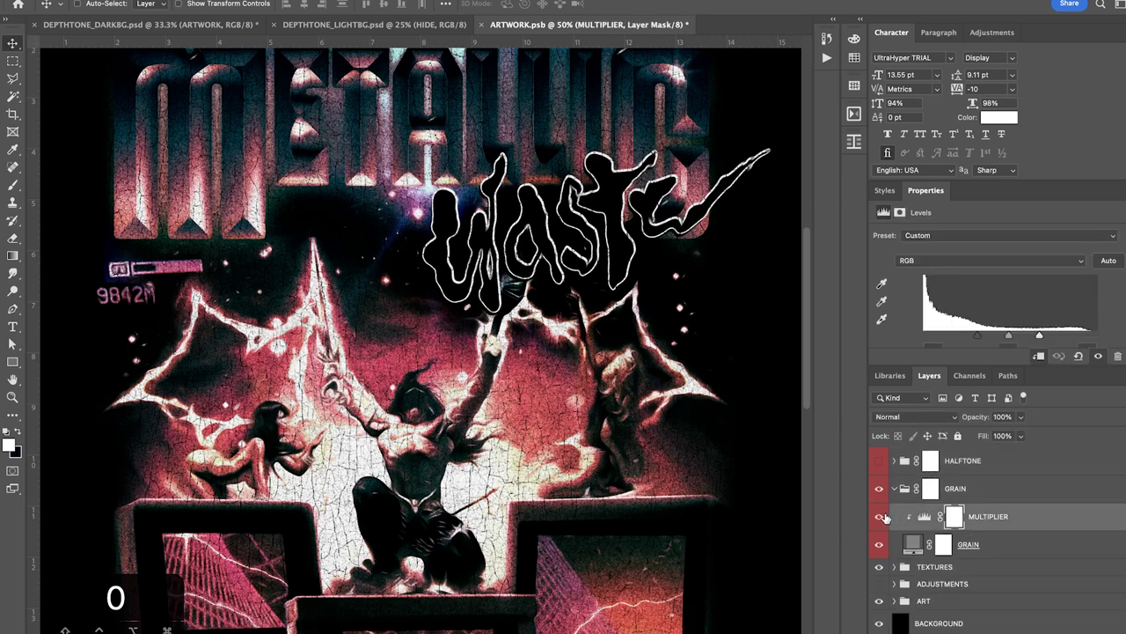
pyautogui.click(895, 460)
pyautogui.click(895, 460)
pyautogui.scroll(-2, 666, 436)
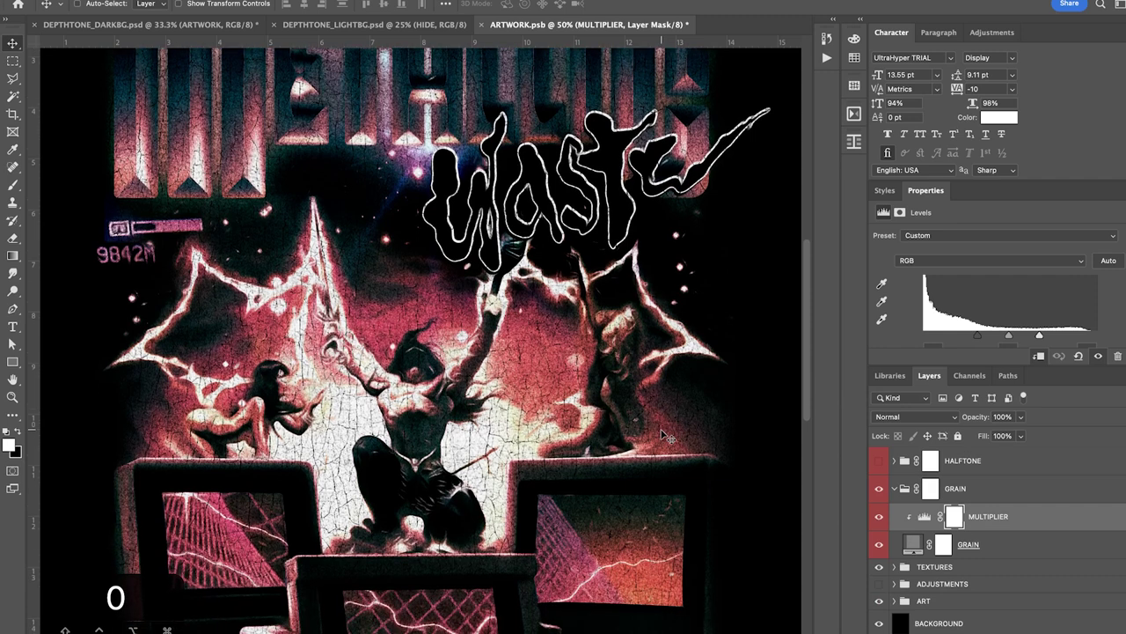
pyautogui.click(879, 516)
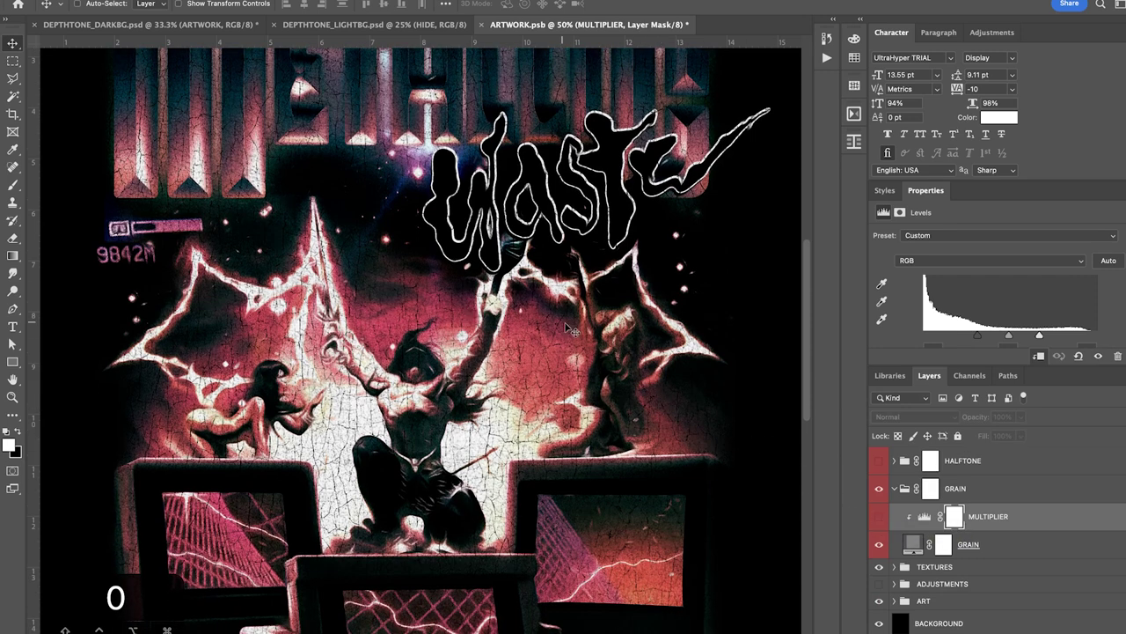
pyautogui.click(879, 517)
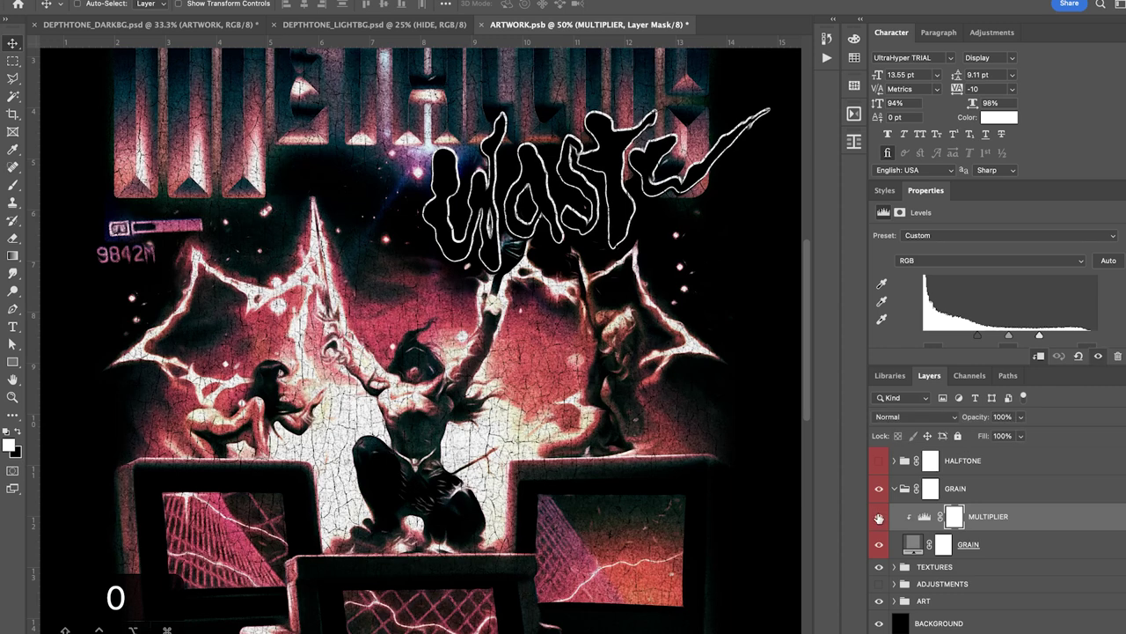
# Confirm the GRAIN pattern fill at 0° angle and 100% scale, then collapse GRAIN
pyautogui.doubleClick(914, 545)
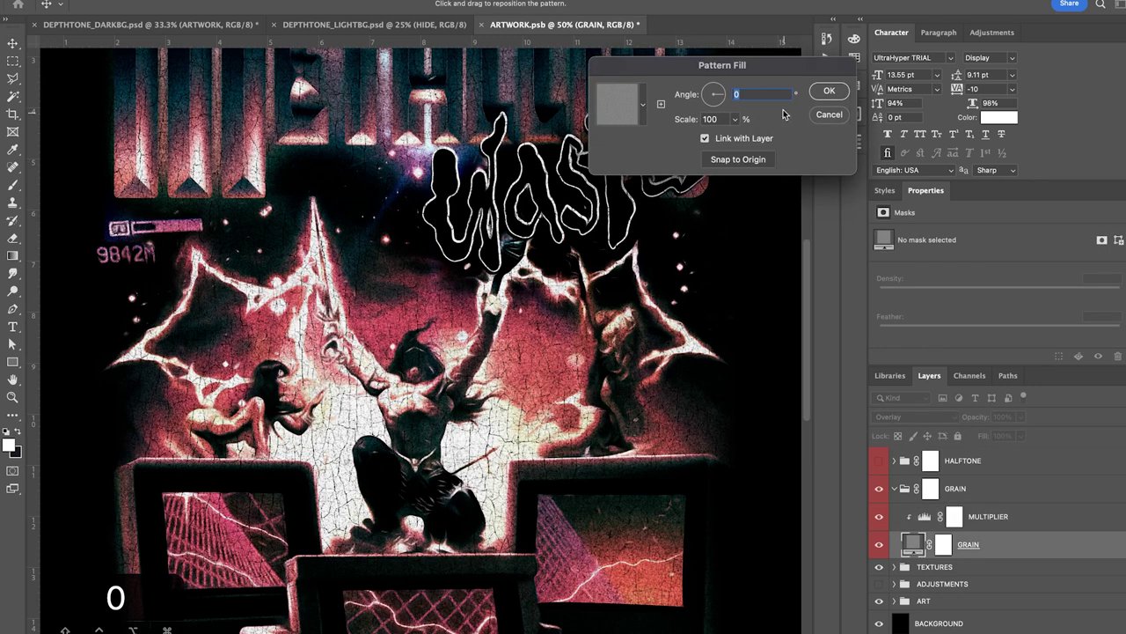
pyautogui.moveTo(762, 64); pyautogui.dragTo(698, 65)
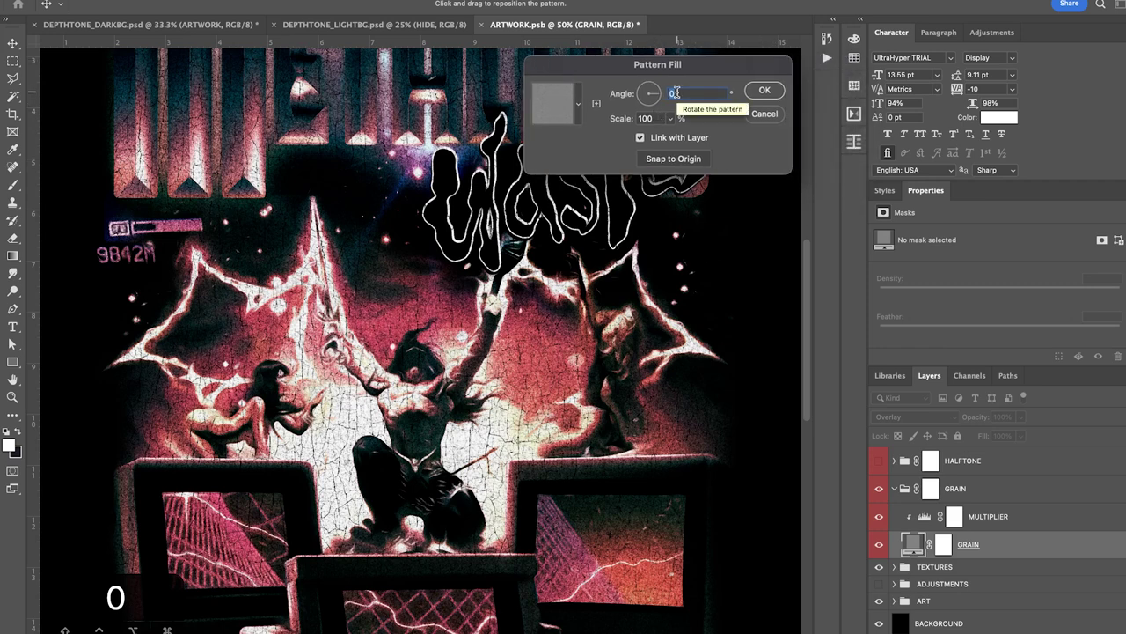
pyautogui.moveTo(604, 68); pyautogui.dragTo(636, 67)
pyautogui.click(683, 118)
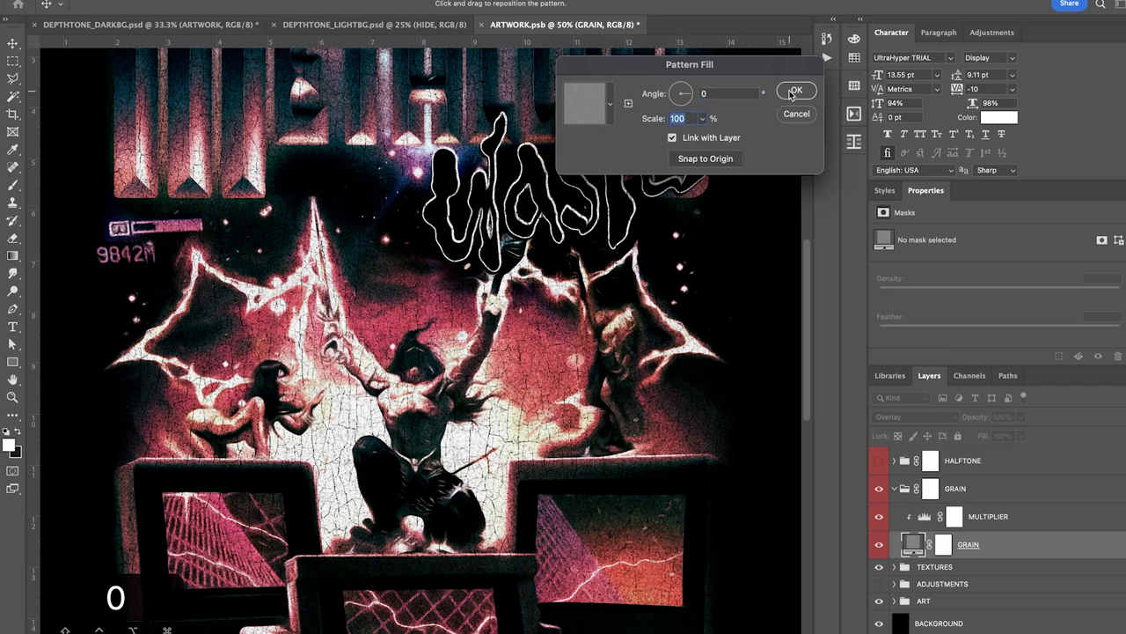
pyautogui.click(793, 91)
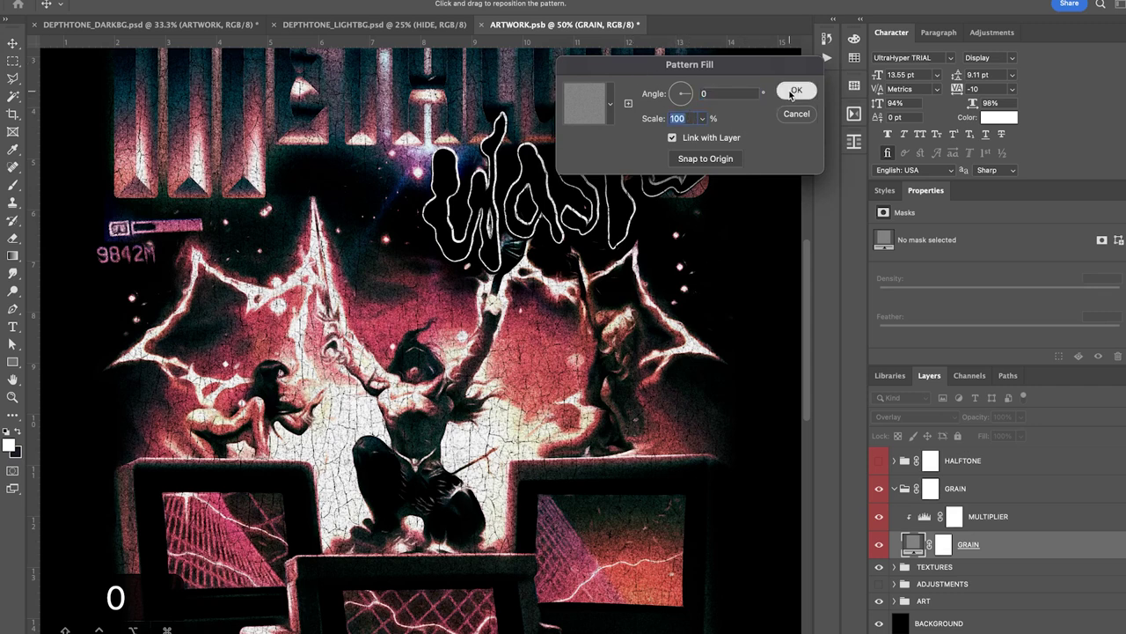
pyautogui.click(895, 488)
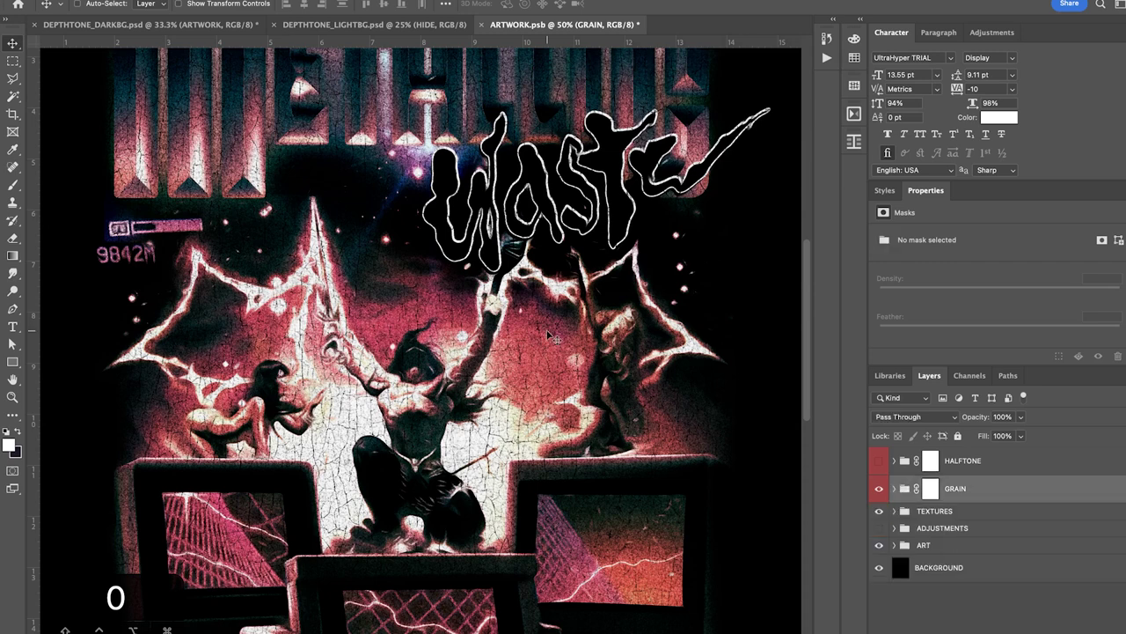
# Expand the TEXTURES group to show its texture samples
pyautogui.scroll(-3, 516, 271)
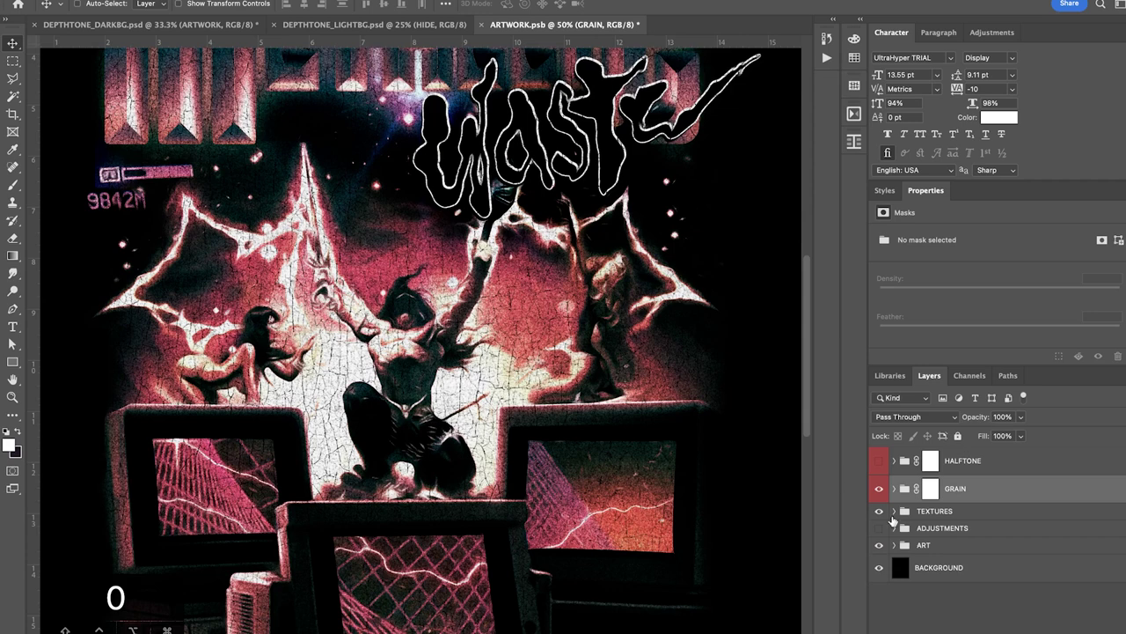
pyautogui.click(895, 511)
pyautogui.click(920, 513)
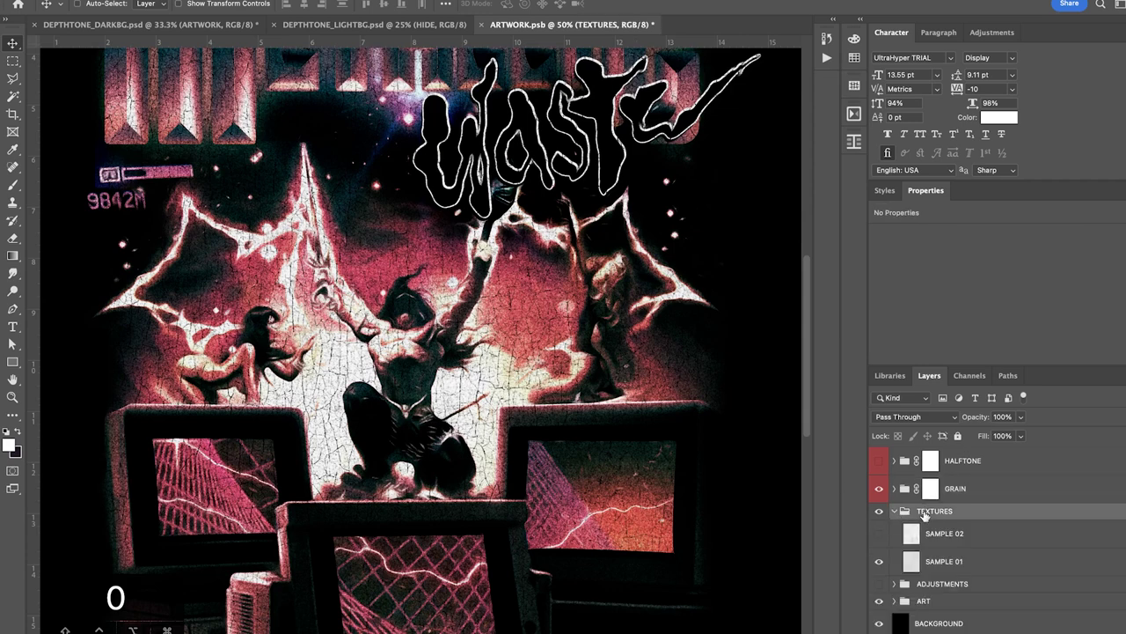
pyautogui.scroll(-3, 700, 391)
pyautogui.scroll(-4, 701, 391)
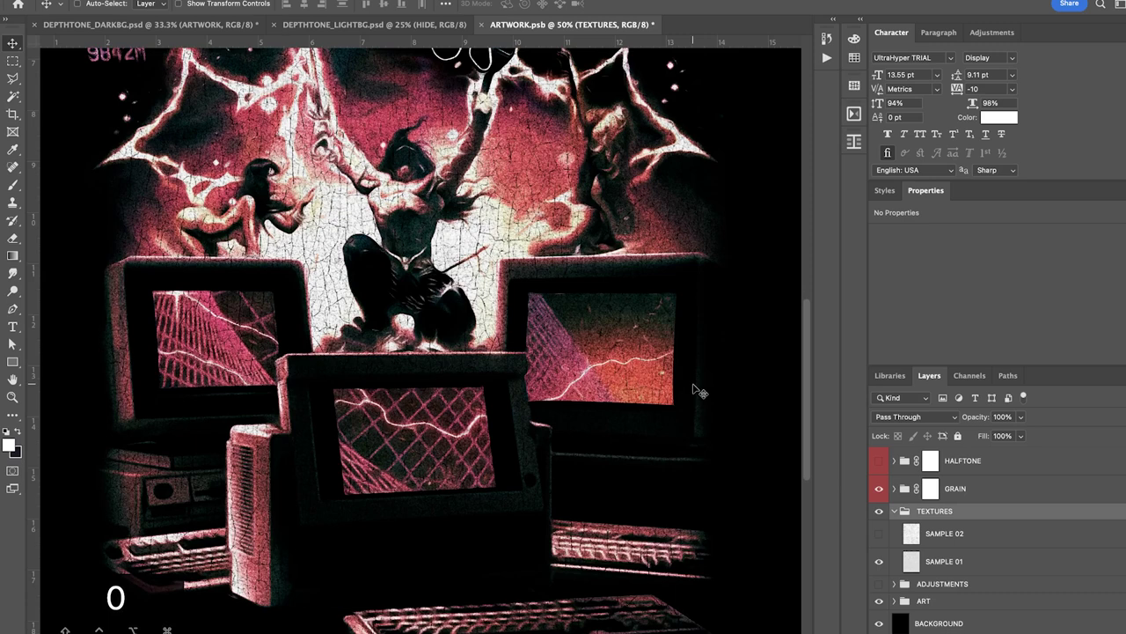
pyautogui.scroll(10, 701, 390)
pyautogui.scroll(3, 700, 391)
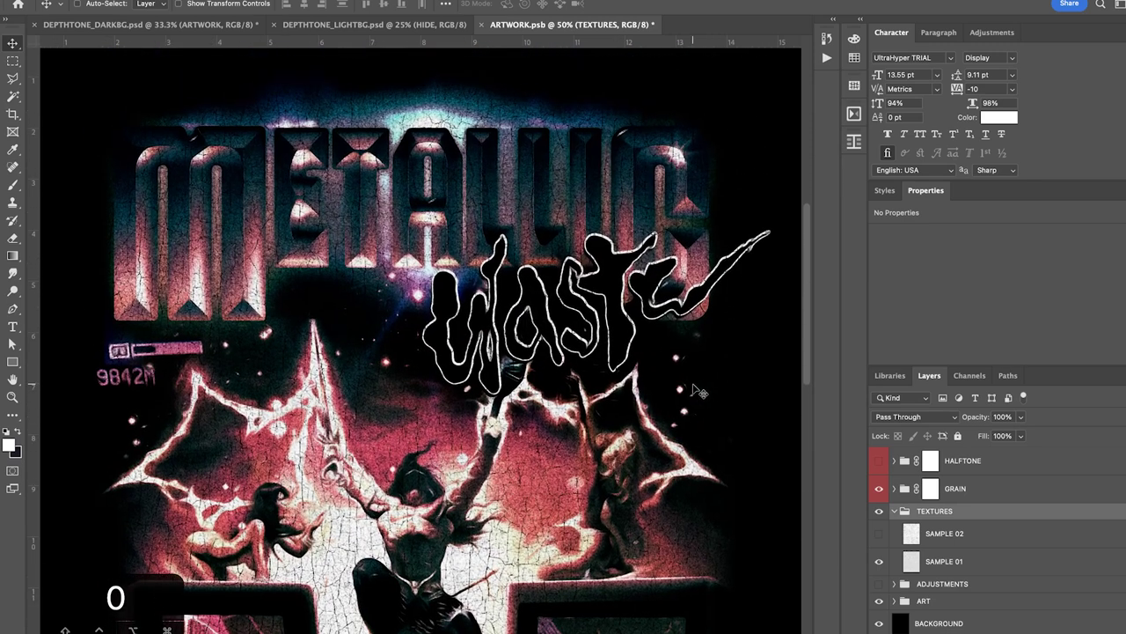
pyautogui.scroll(2, 701, 391)
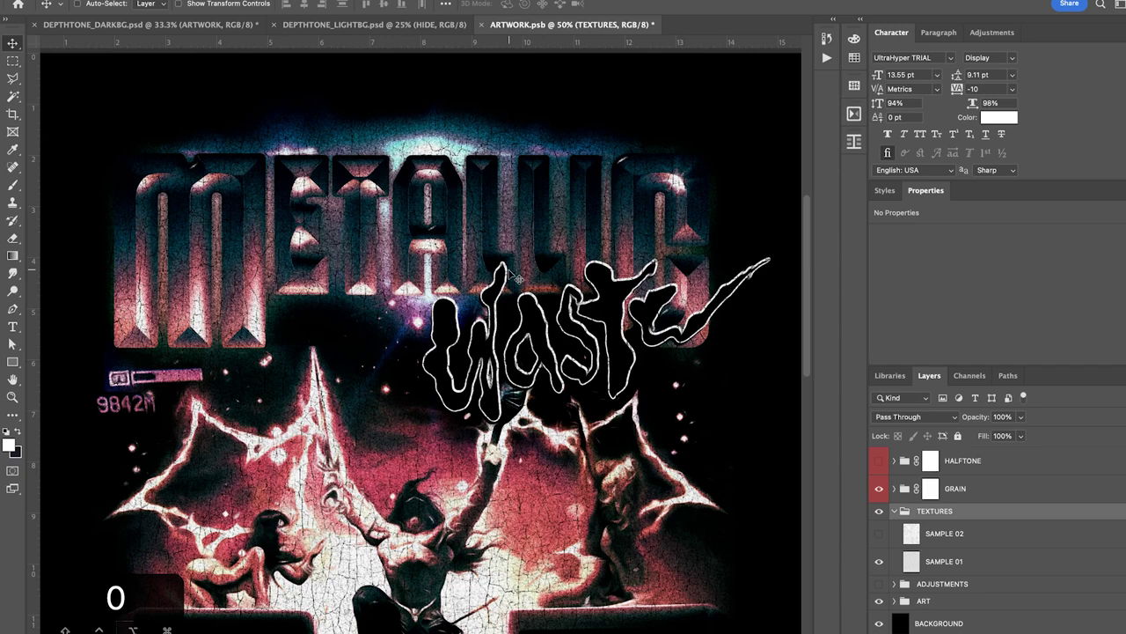
pyautogui.scroll(-5, 518, 276)
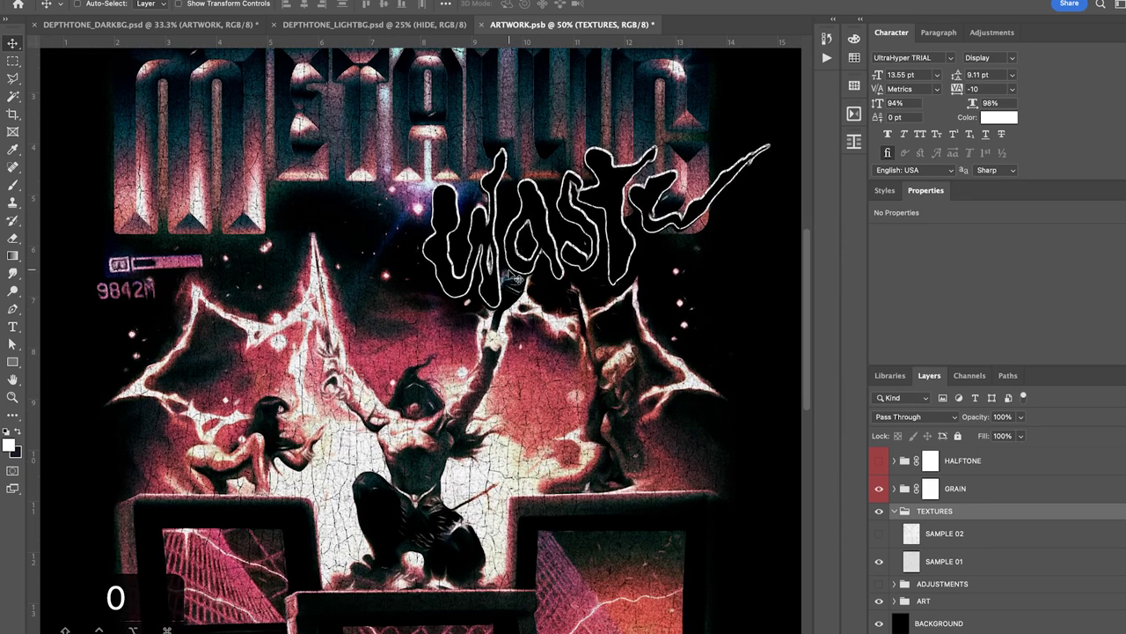
pyautogui.scroll(-3, 526, 319)
pyautogui.scroll(3, 525, 317)
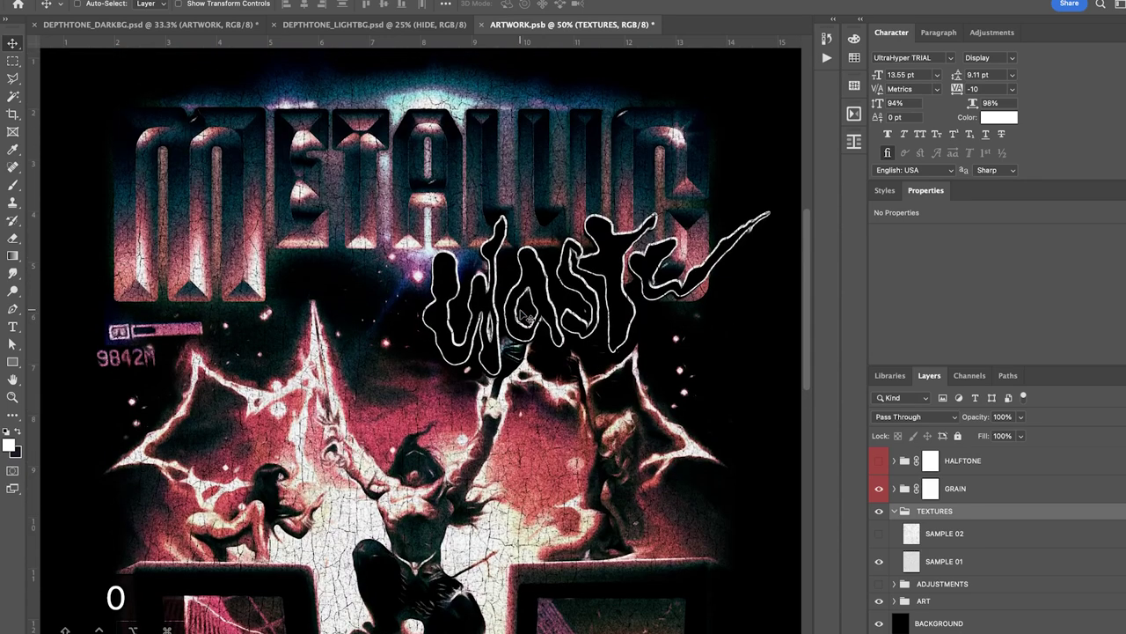
# Compare SAMPLE 01 and SAMPLE 02, leaving cracked SAMPLE 01 visible and SAMPLE 02 hidden
pyautogui.click(919, 563)
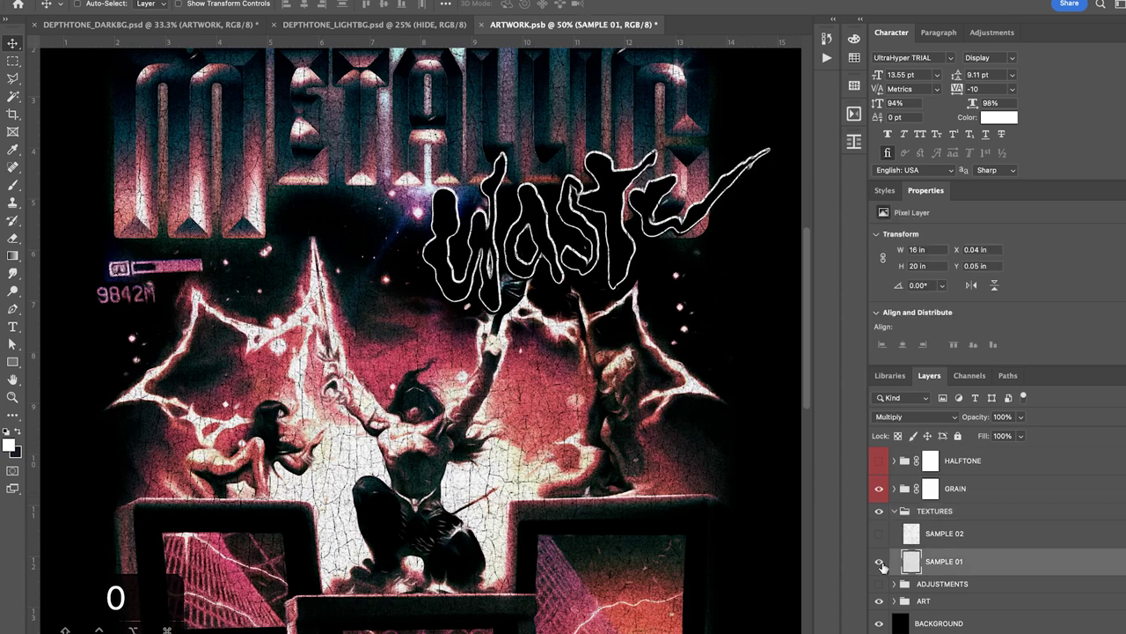
pyautogui.click(879, 562)
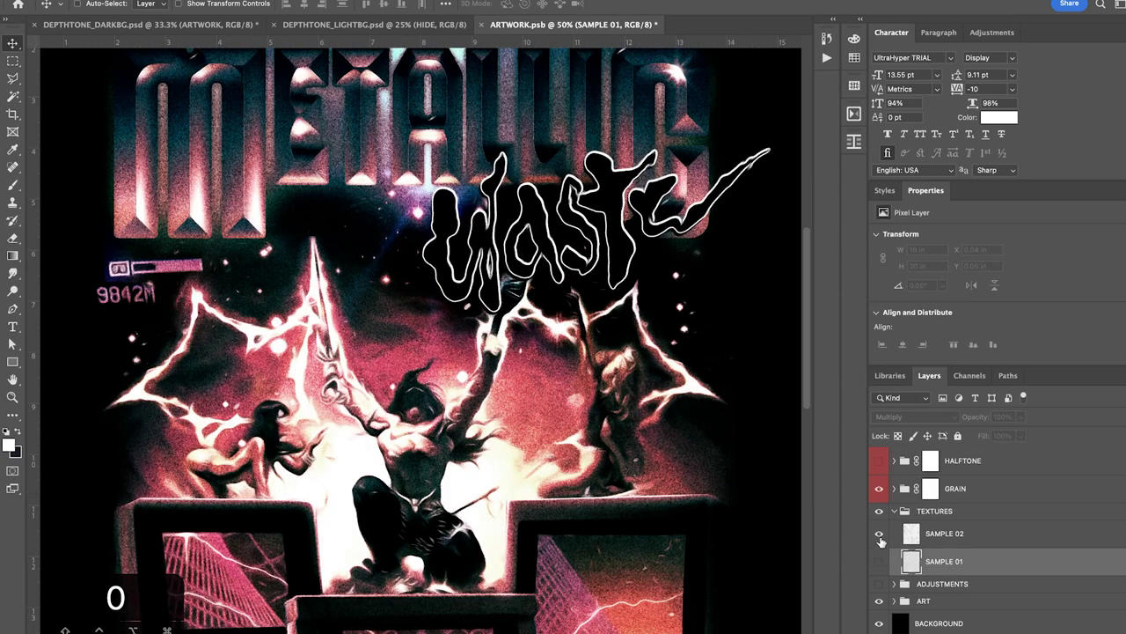
pyautogui.click(879, 534)
pyautogui.click(935, 537)
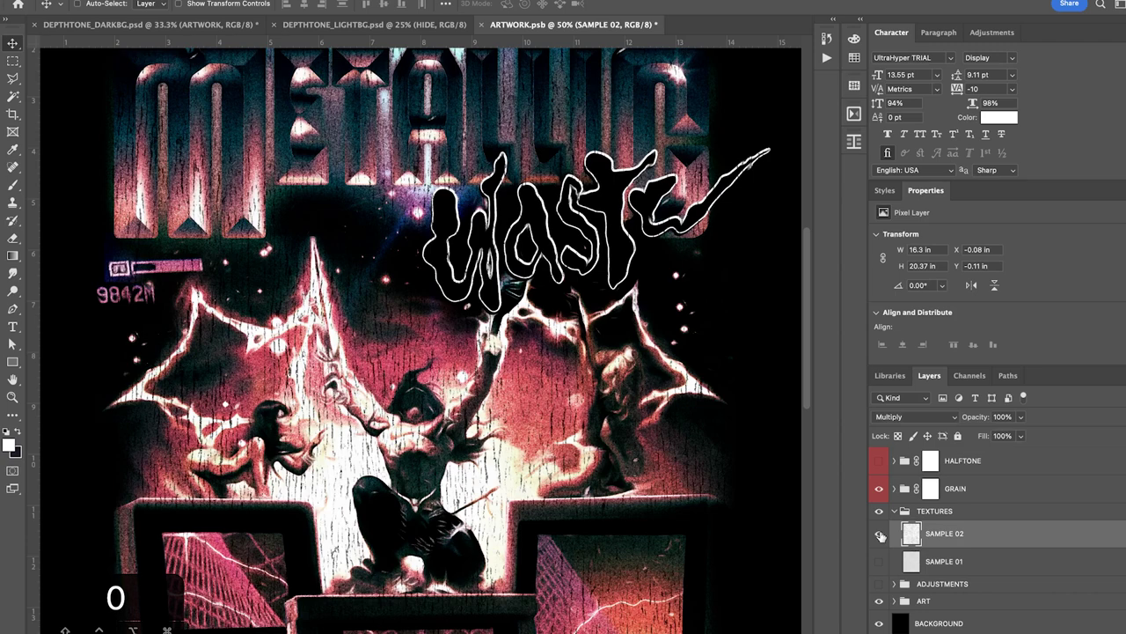
pyautogui.scroll(-3, 548, 408)
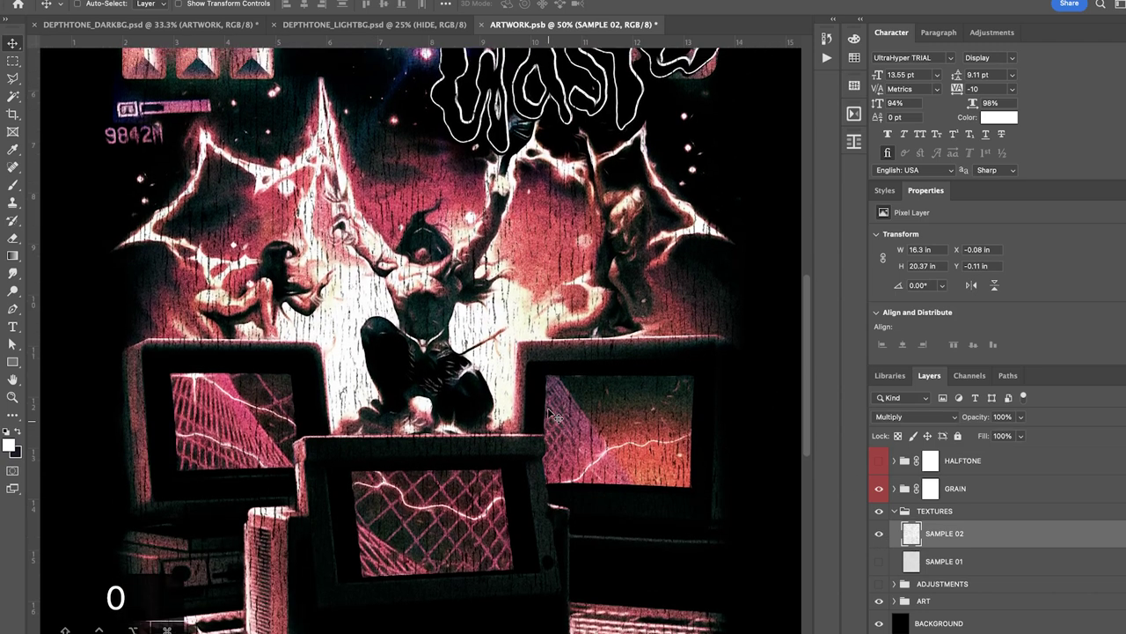
pyautogui.scroll(5, 547, 408)
pyautogui.scroll(-3, 547, 409)
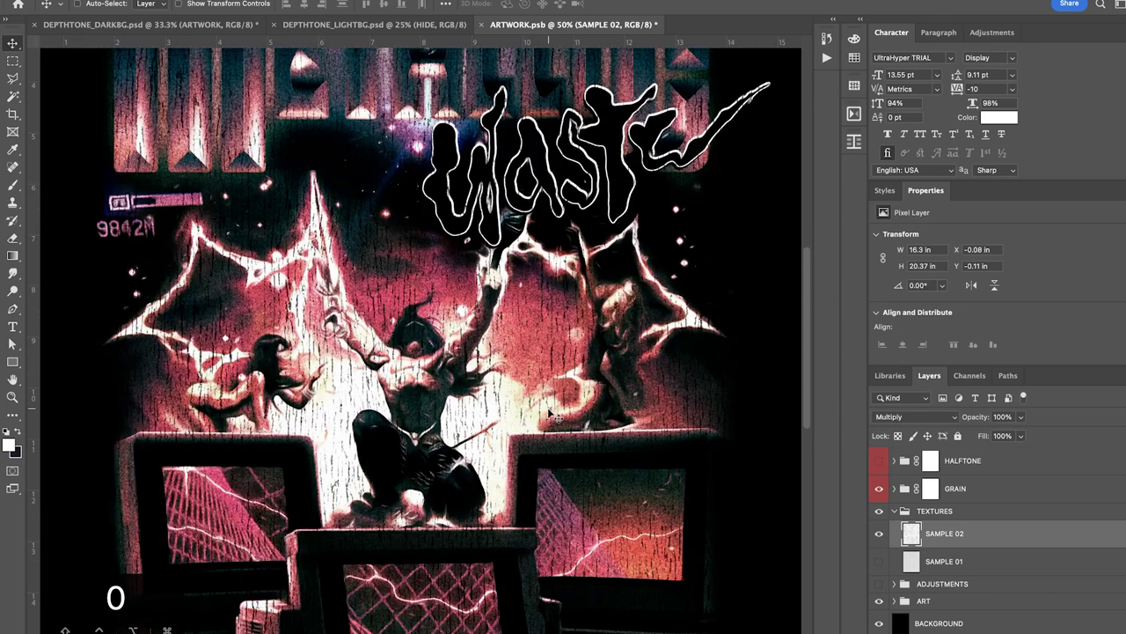
pyautogui.scroll(-1, 570, 445)
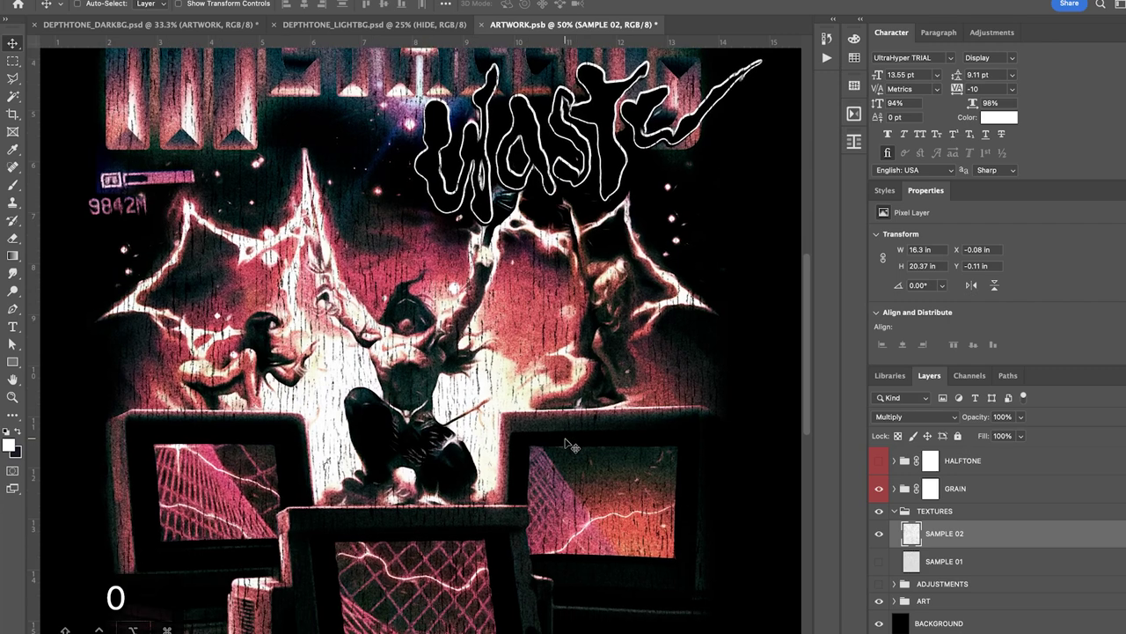
pyautogui.click(879, 533)
pyautogui.click(879, 560)
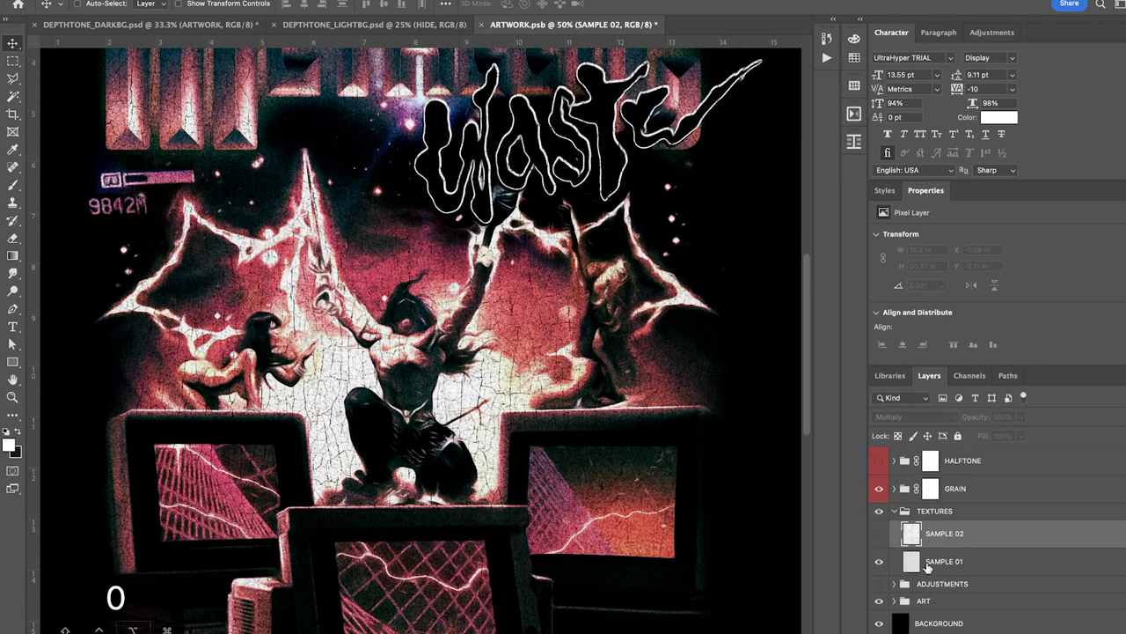
pyautogui.click(927, 563)
pyautogui.scroll(5, 606, 448)
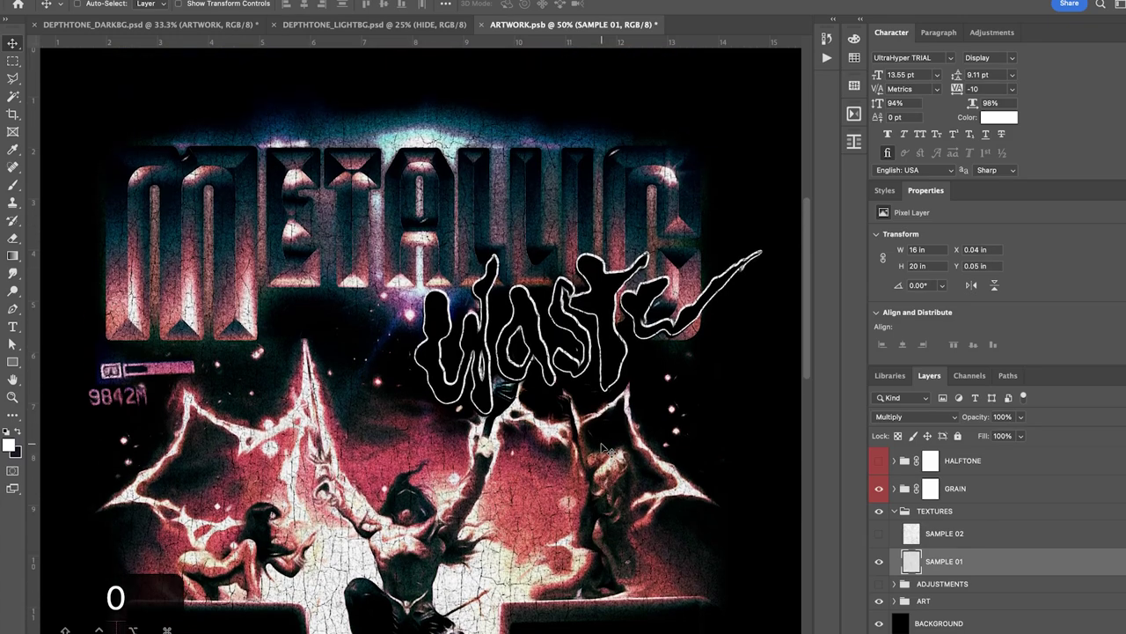
# Zoom in to inspect the SAMPLE 01 cracks, then switch to the texture PNGs folder
pyautogui.press('super+equal')
pyautogui.press('super+equal')
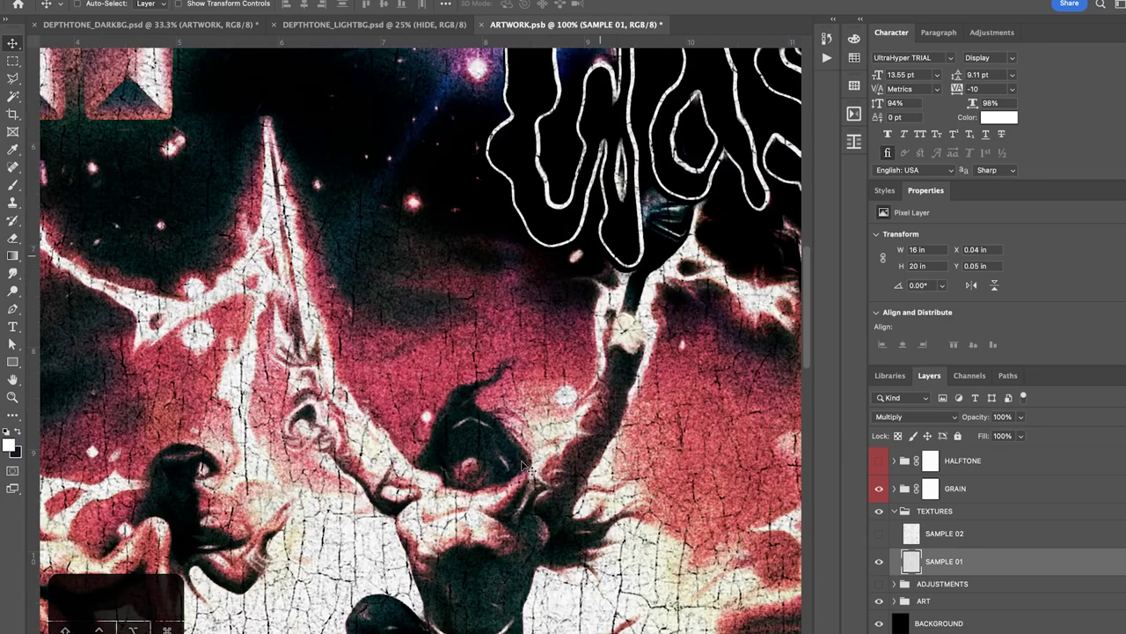
pyautogui.scroll(-6, 528, 466)
pyautogui.hscroll(-3, 528, 467)
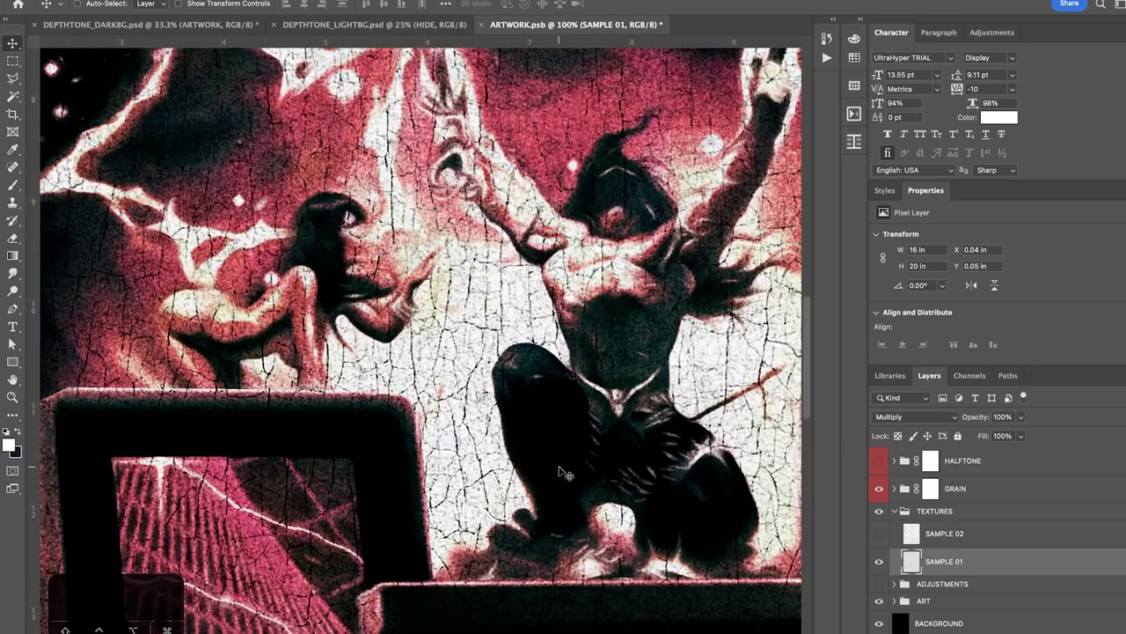
pyautogui.scroll(-2, 566, 474)
pyautogui.press('super+minus')
pyautogui.press('super+minus')
pyautogui.press('super+minus')
pyautogui.press('super+equal')
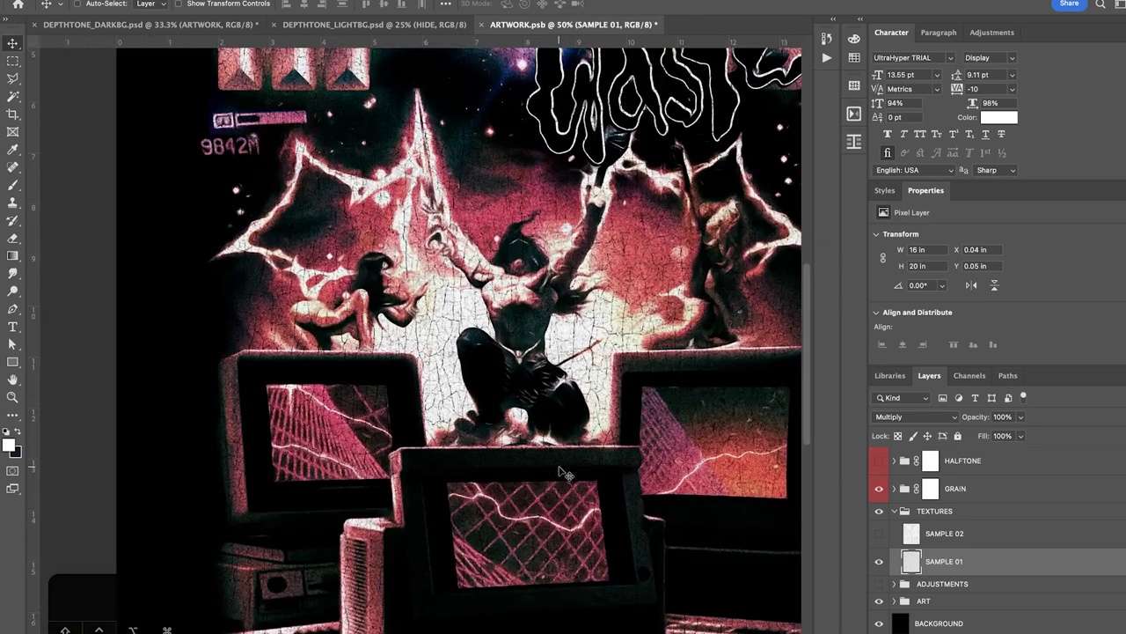
pyautogui.press('super+minus')
pyautogui.press('super+equal')
pyautogui.hscroll(2, 563, 473)
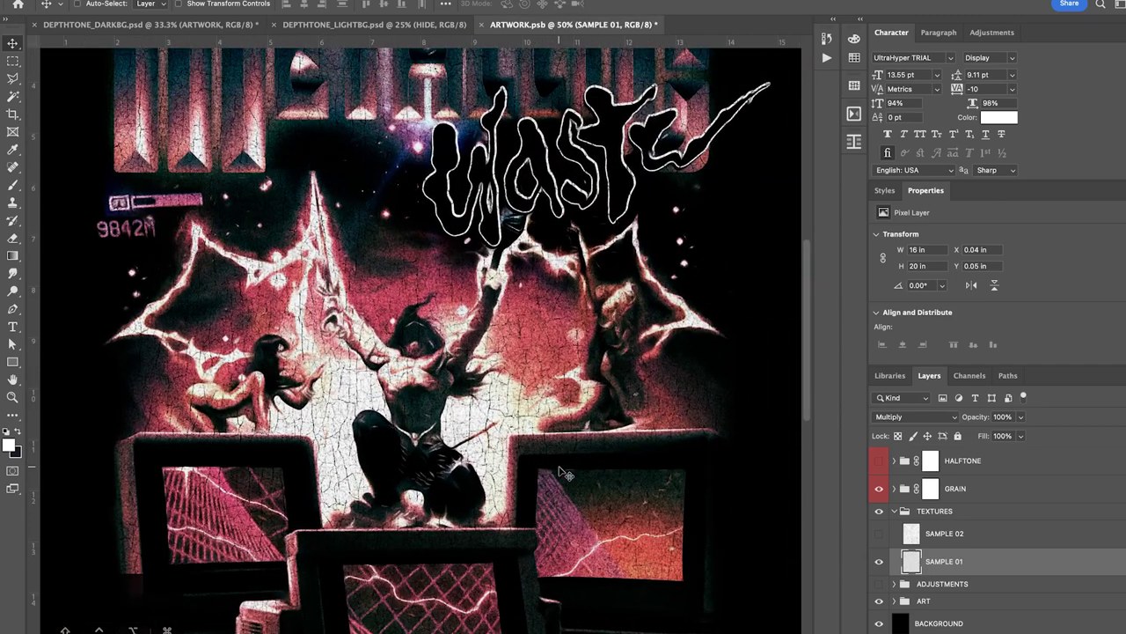
pyautogui.press('super+Tab')
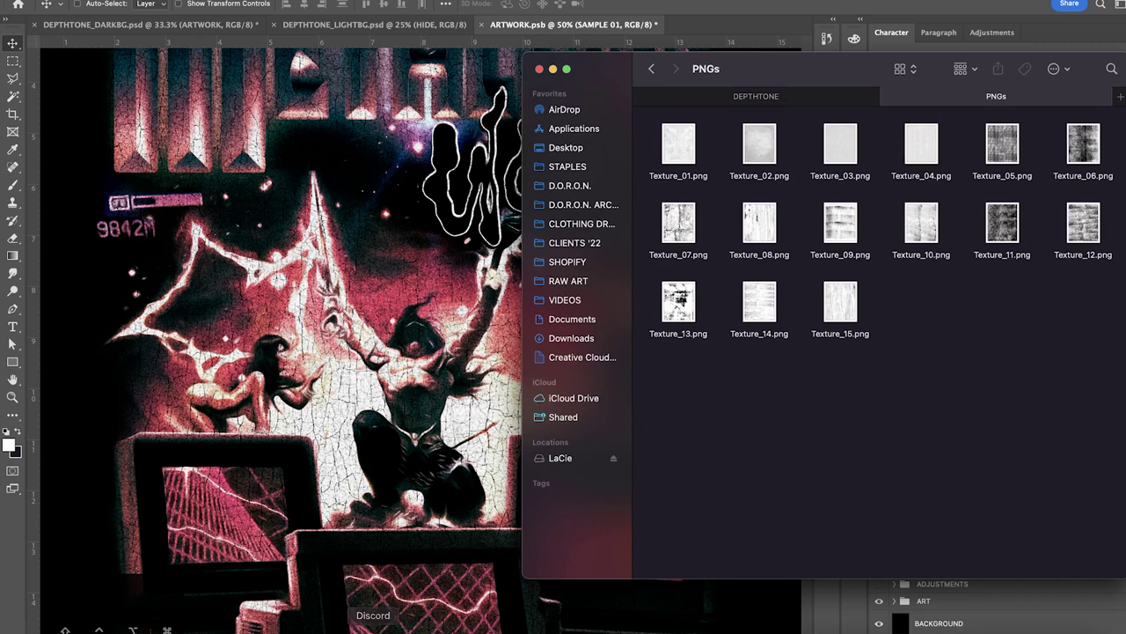
# Select Texture_01 through Texture_15.png in the PNGs folder and open them all in Preview
pyautogui.click(217, 630)
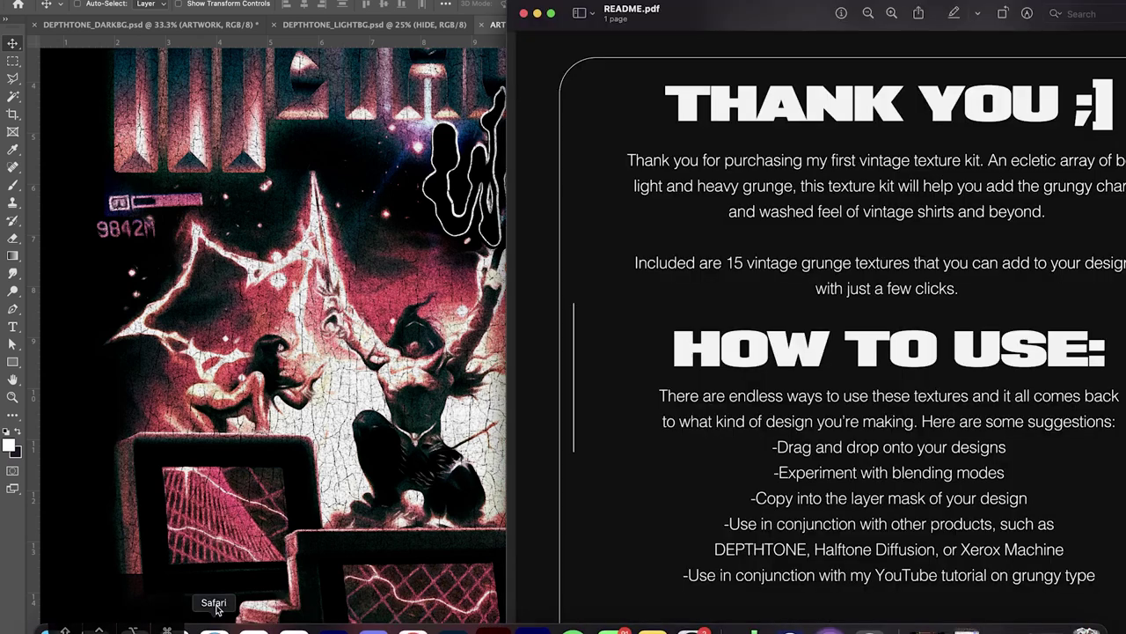
pyautogui.click(525, 16)
pyautogui.moveTo(1108, 377); pyautogui.dragTo(685, 128)
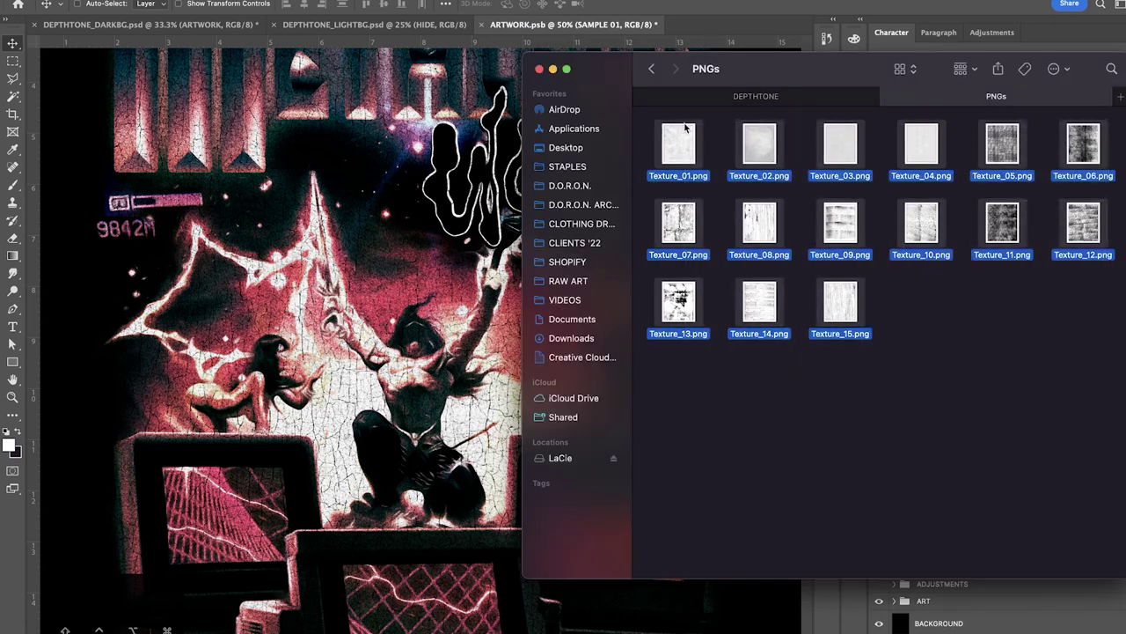
pyautogui.rightClick(683, 146)
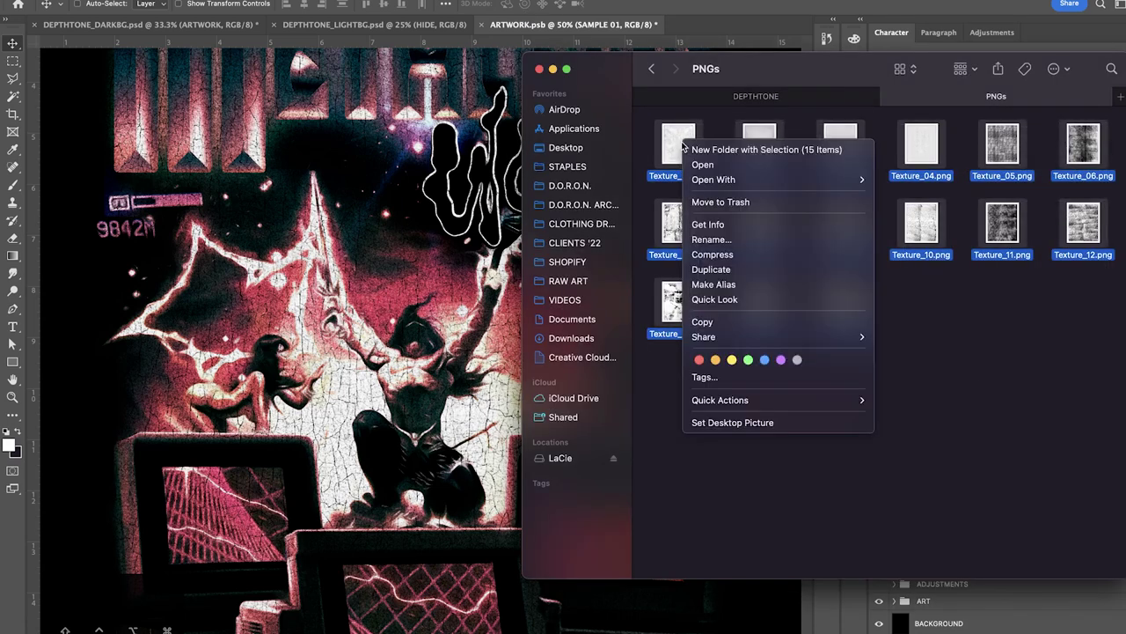
pyautogui.click(723, 169)
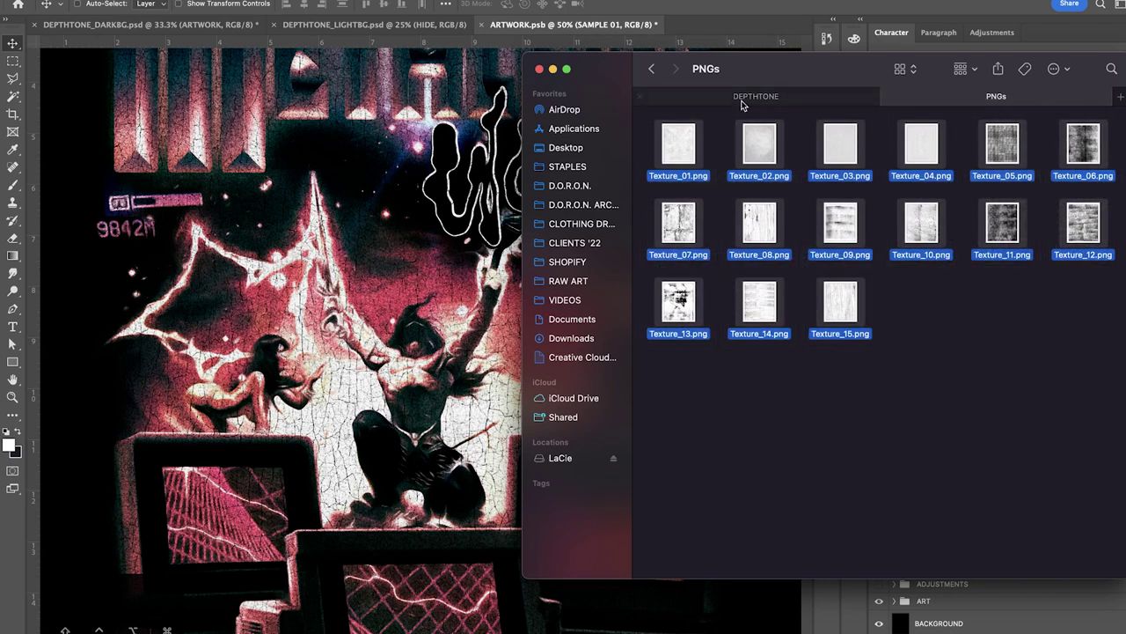
pyautogui.moveTo(765, 73); pyautogui.dragTo(769, 39)
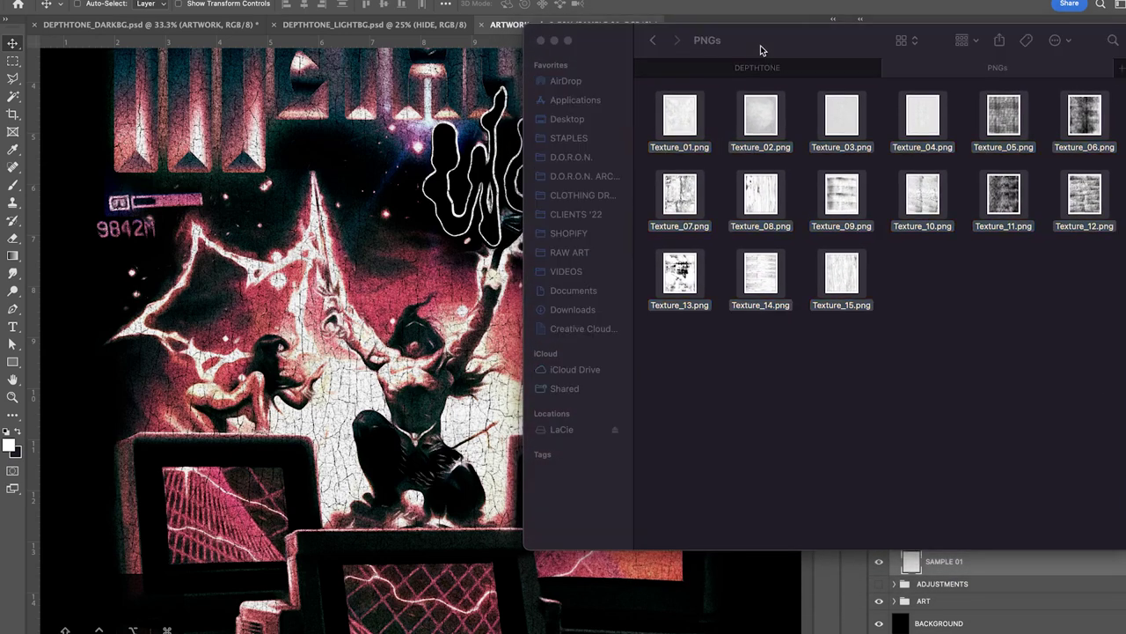
pyautogui.moveTo(760, 45); pyautogui.dragTo(760, 51)
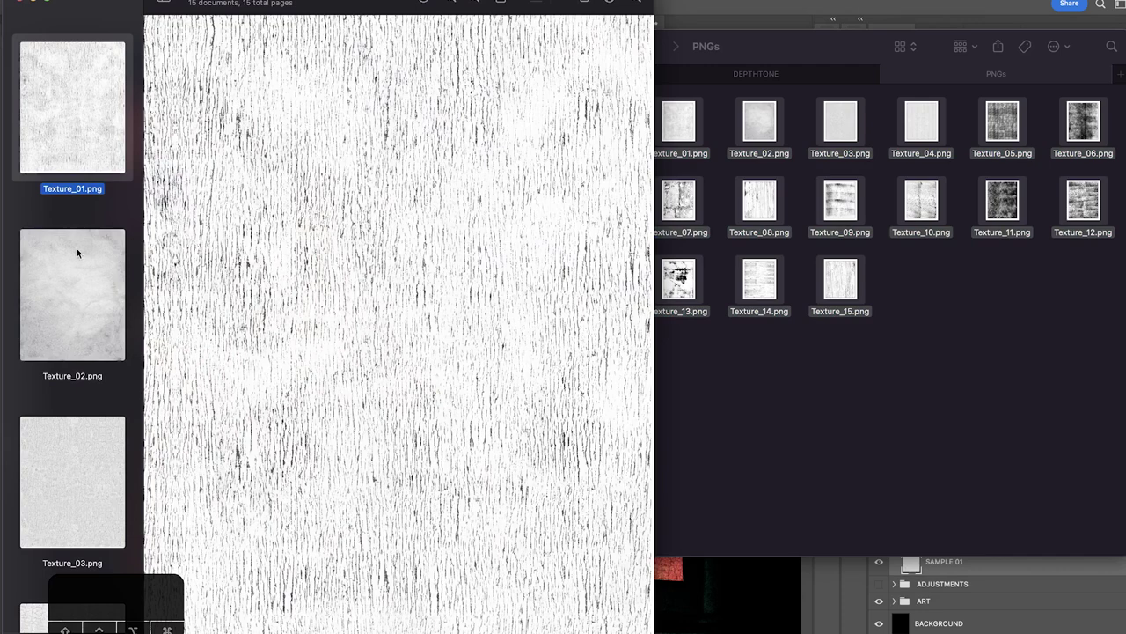
# Browse Texture_02, 01, 05 and 06 in Preview, then close Preview and return to the PNGs folder
pyautogui.click(76, 250)
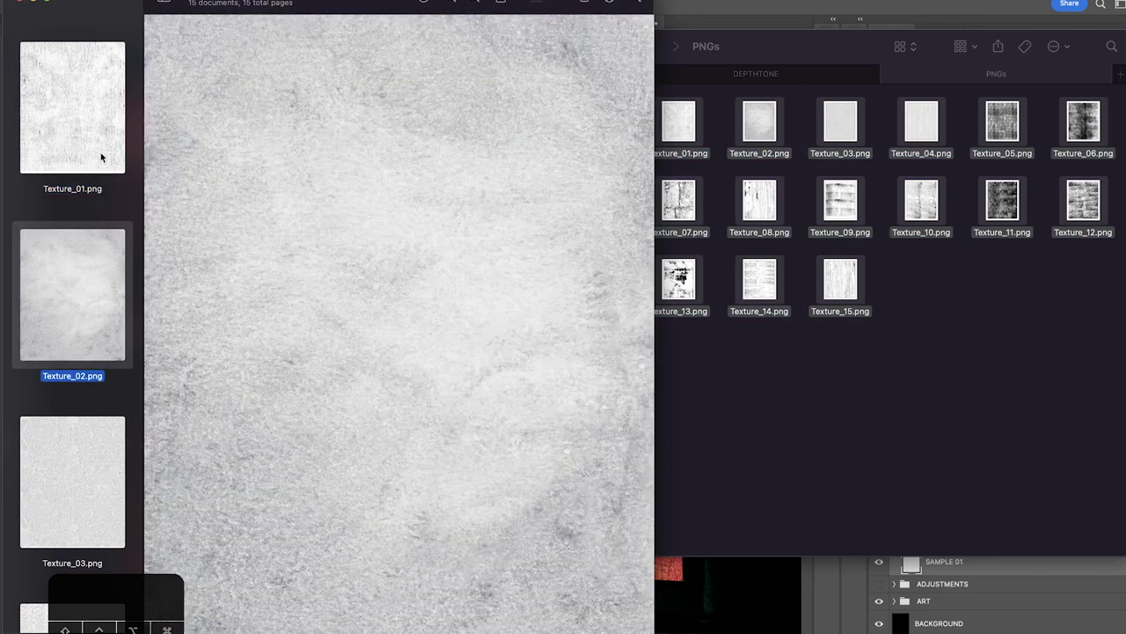
pyautogui.click(101, 157)
pyautogui.scroll(-5, 92, 220)
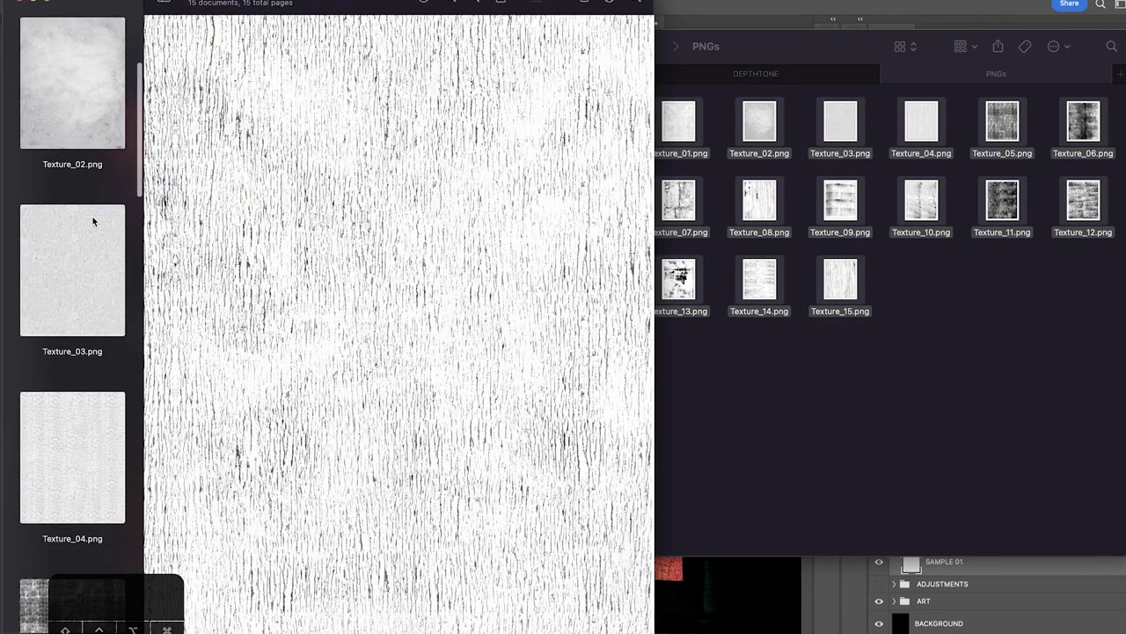
pyautogui.scroll(-7, 92, 220)
pyautogui.click(86, 317)
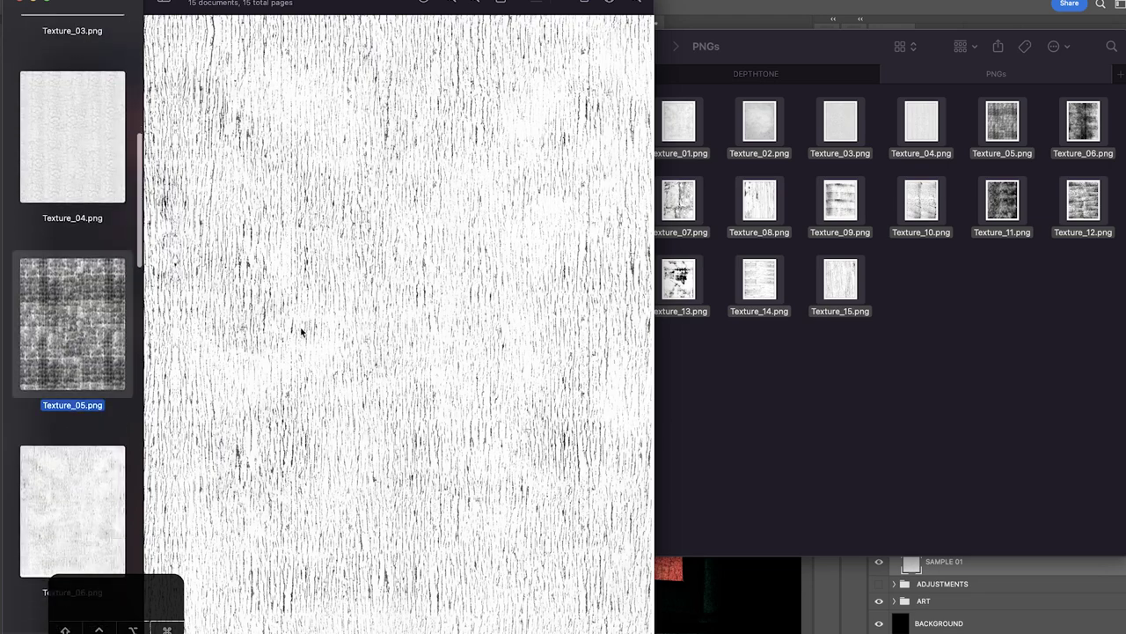
pyautogui.scroll(-2, 76, 387)
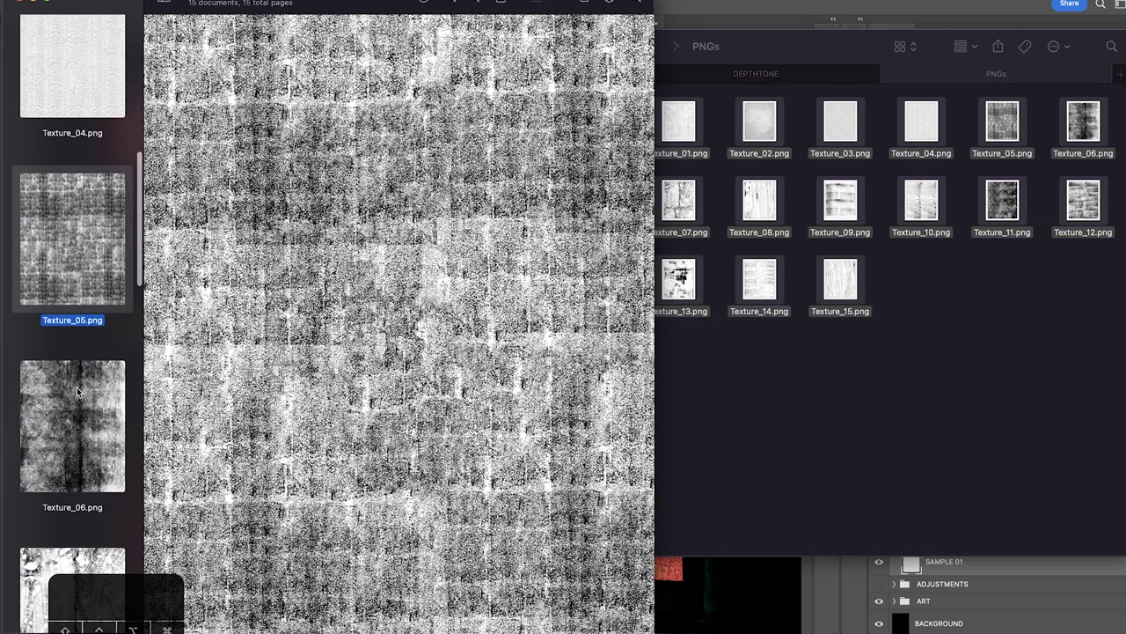
pyautogui.click(76, 388)
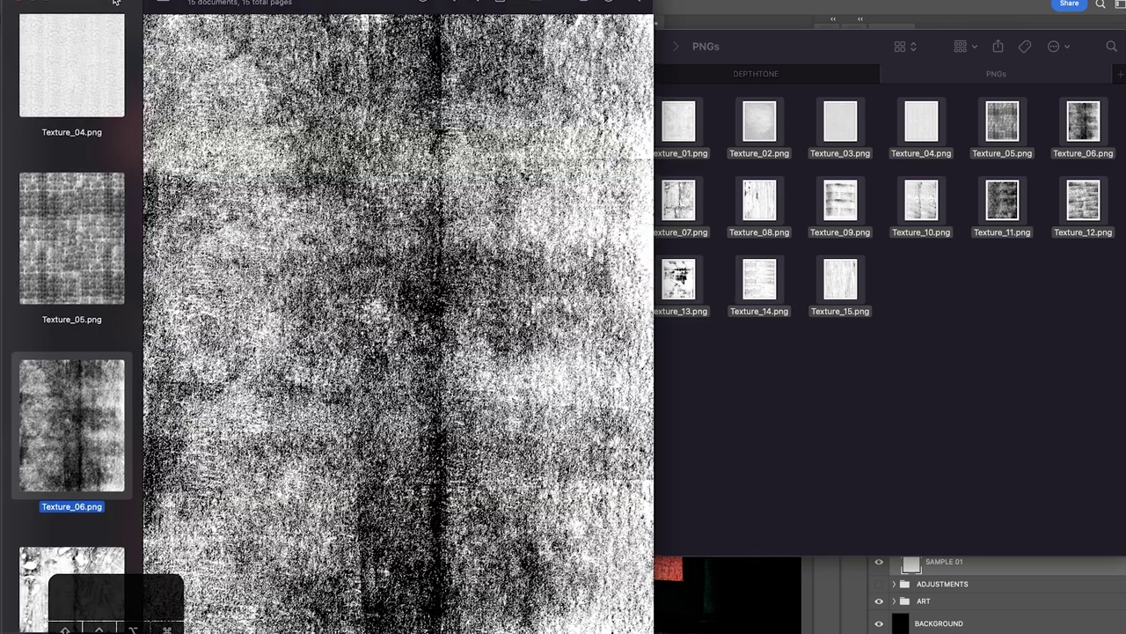
pyautogui.moveTo(116, 2); pyautogui.dragTo(732, 3)
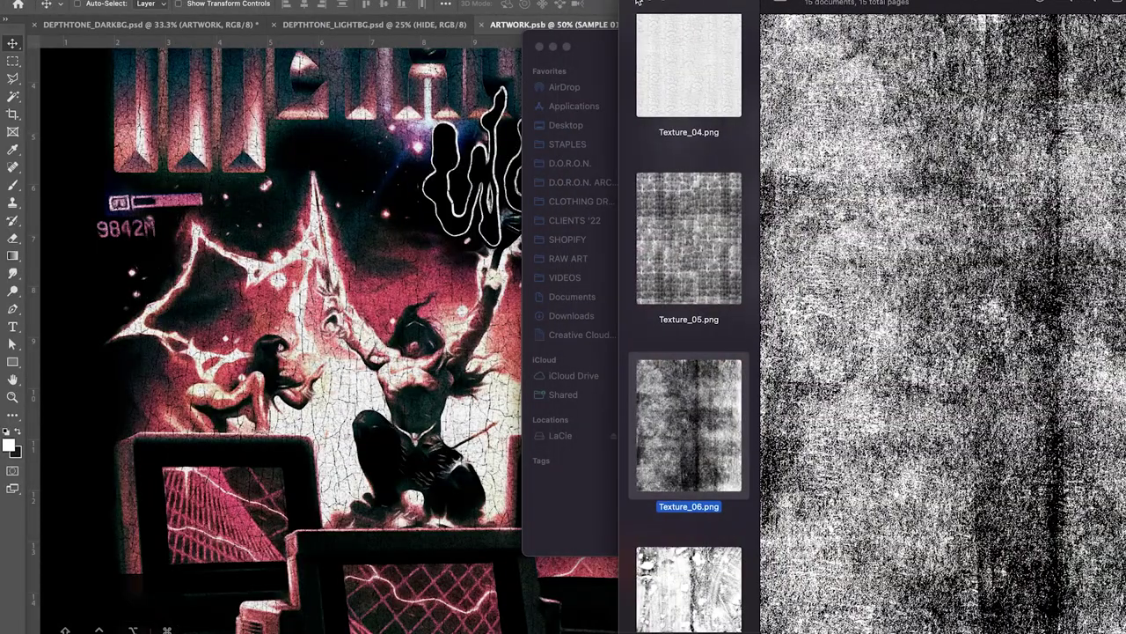
pyautogui.press('super+w')
pyautogui.click(953, 317)
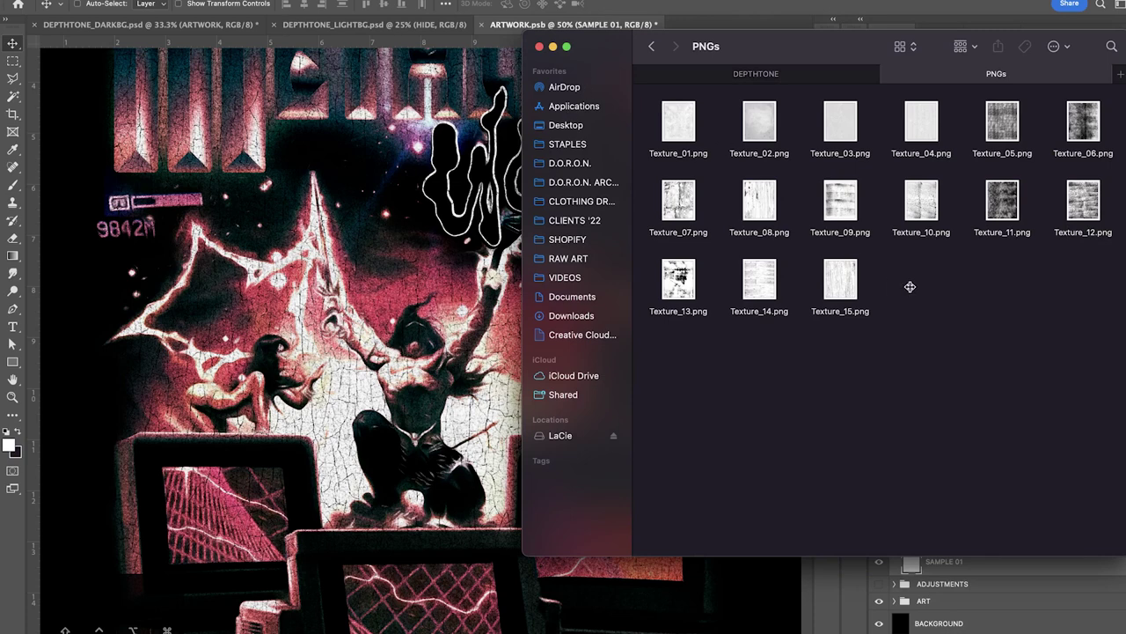
# Place Texture_09.png into the artwork and set its blend mode to Multiply
pyautogui.click(838, 207)
pyautogui.click(941, 350)
pyautogui.moveTo(832, 194); pyautogui.dragTo(334, 384)
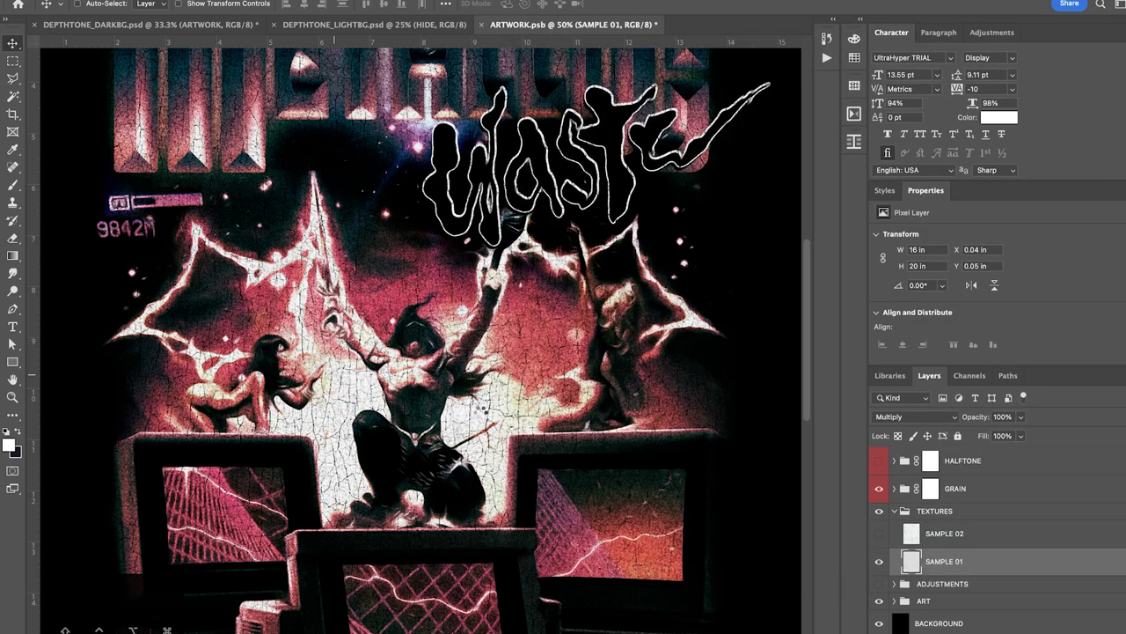
pyautogui.click(913, 416)
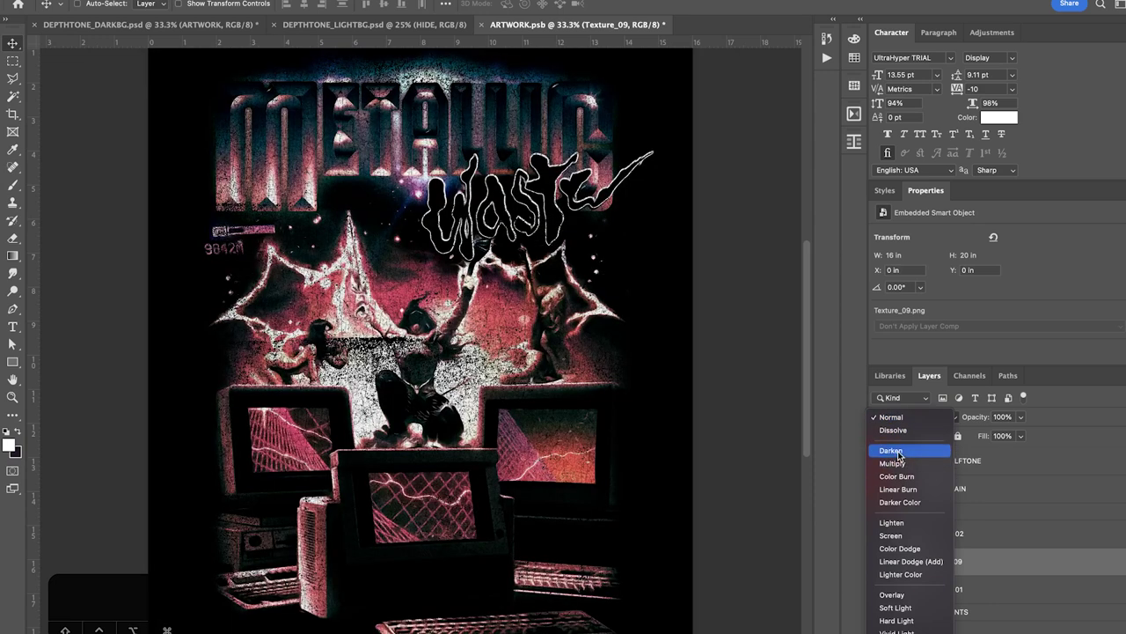
pyautogui.click(893, 463)
# Move Texture_09 upward, lower its opacity to 56%, and collapse TEXTURES
pyautogui.moveTo(562, 391); pyautogui.dragTo(555, 310)
pyautogui.press('5')
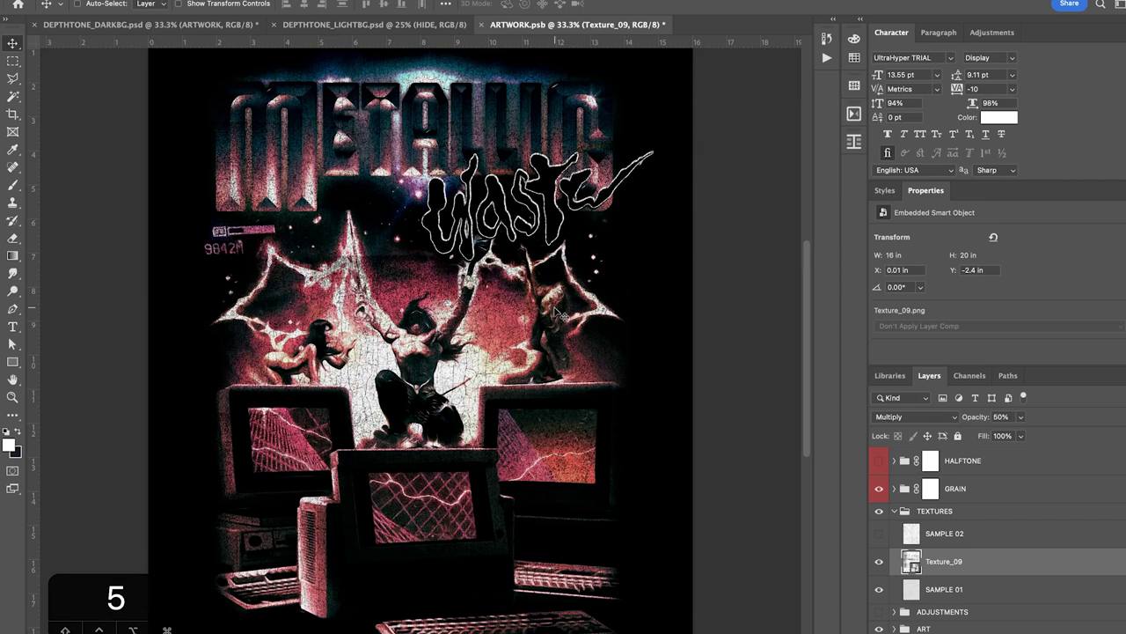
pyautogui.press('6')
pyautogui.moveTo(558, 312); pyautogui.dragTo(555, 258)
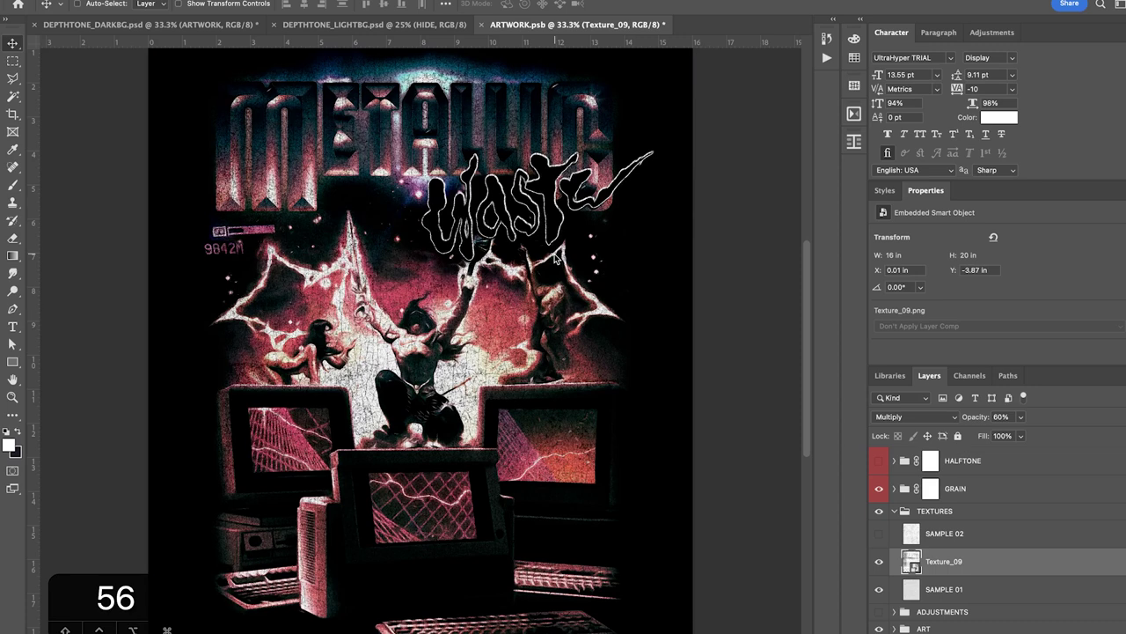
pyautogui.click(894, 512)
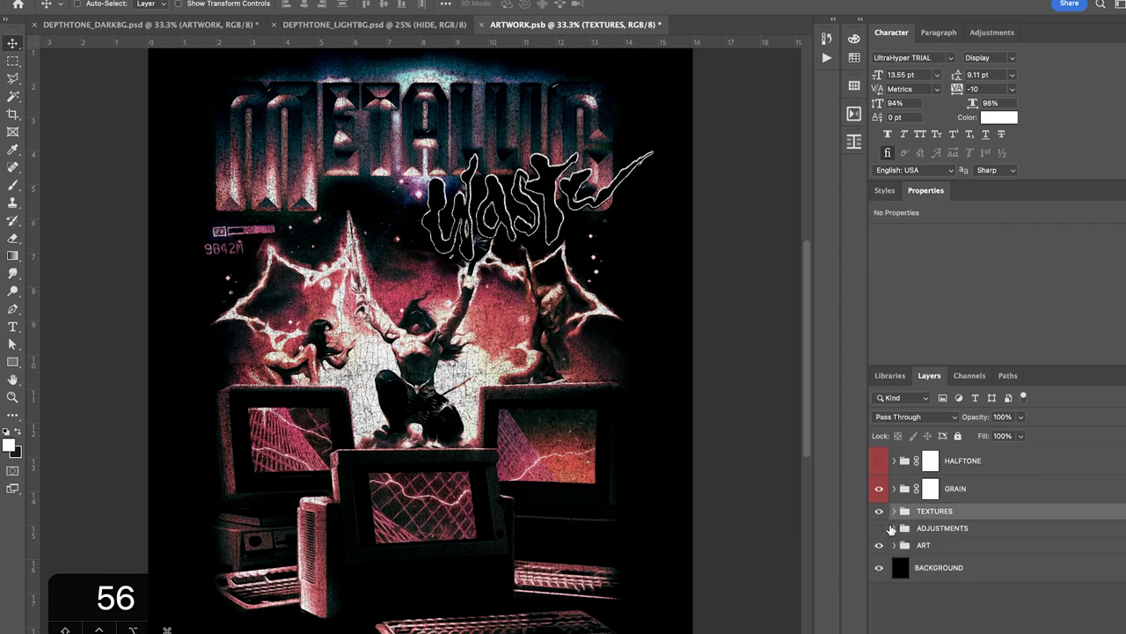
# Turn on and expand ADJUSTMENTS, toggling BRIGHT WHITES to compare its effect
pyautogui.click(894, 531)
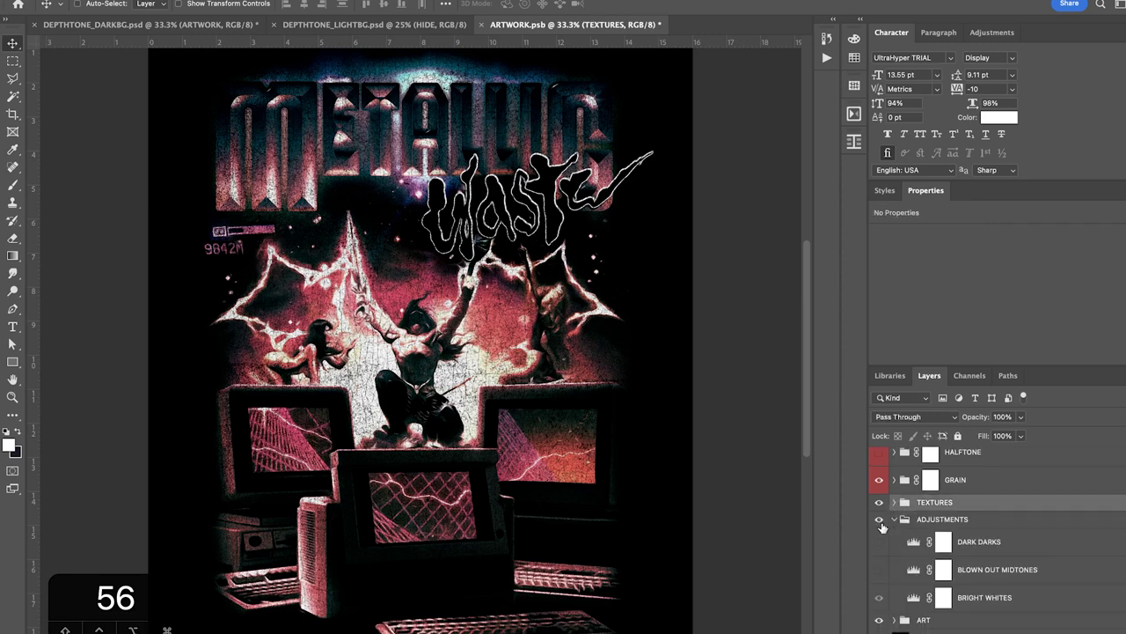
pyautogui.click(878, 520)
pyautogui.click(918, 523)
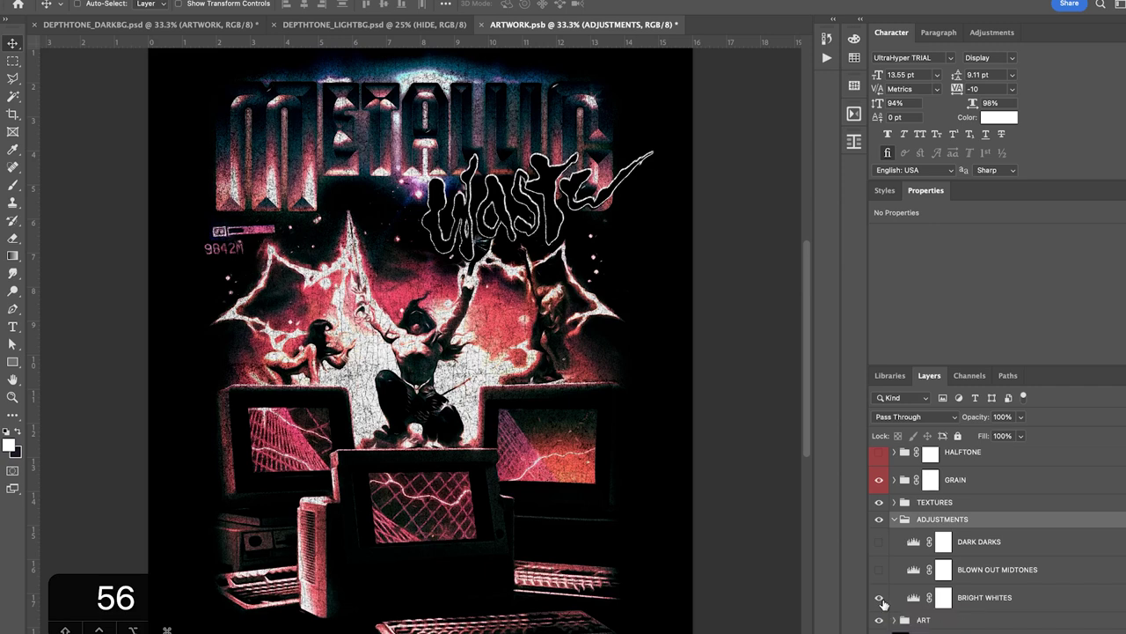
pyautogui.click(945, 597)
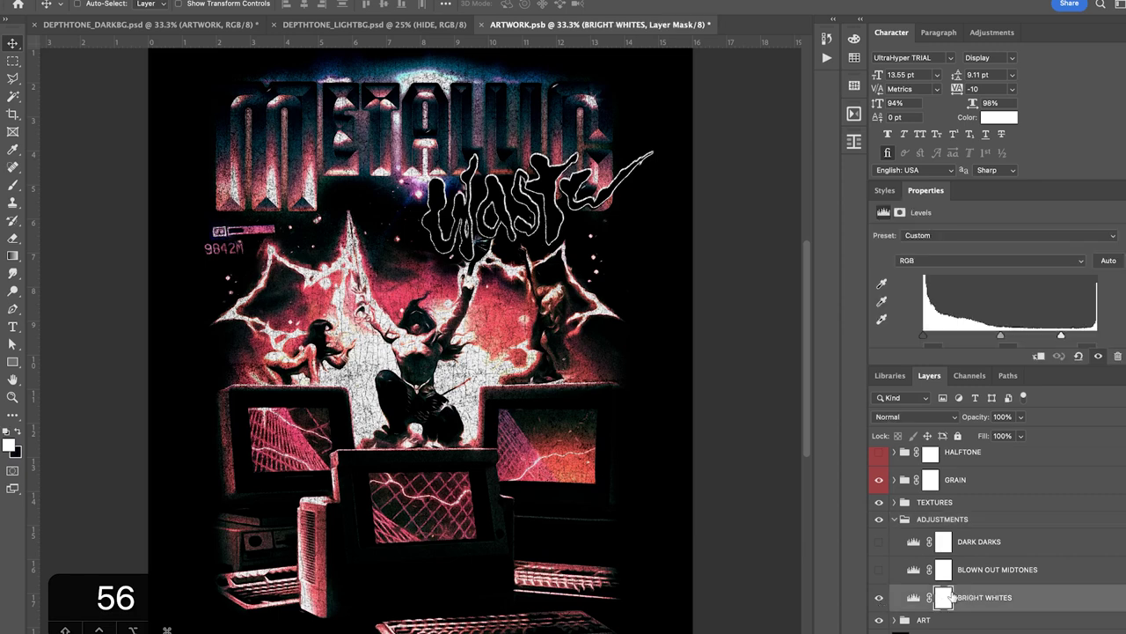
pyautogui.click(879, 599)
pyautogui.click(878, 599)
# Compare BLOWN OUT MIDTONES and DARK DARKS, leaving all three levels off and the group collapsed
pyautogui.click(878, 597)
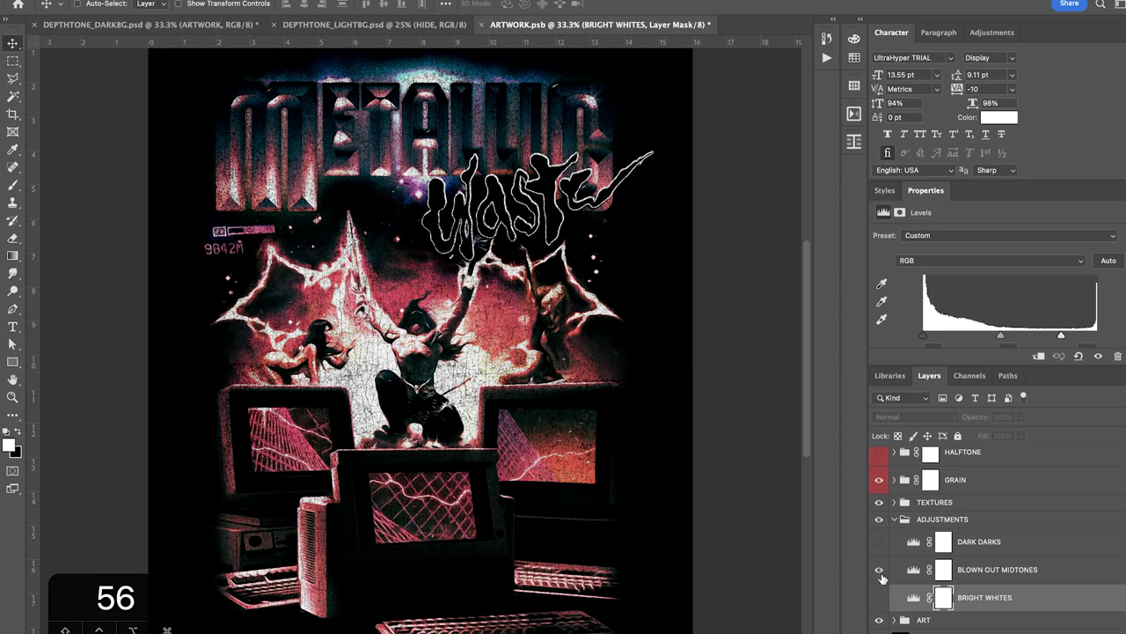
pyautogui.click(879, 570)
pyautogui.click(943, 570)
pyautogui.click(878, 569)
pyautogui.click(879, 542)
pyautogui.click(992, 543)
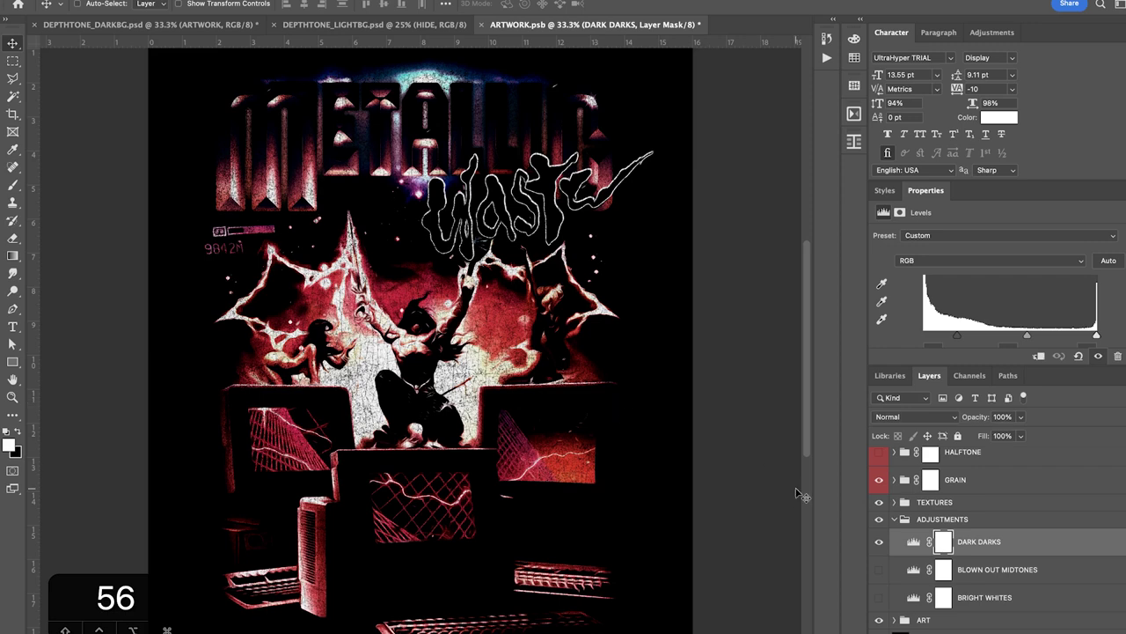
pyautogui.click(878, 541)
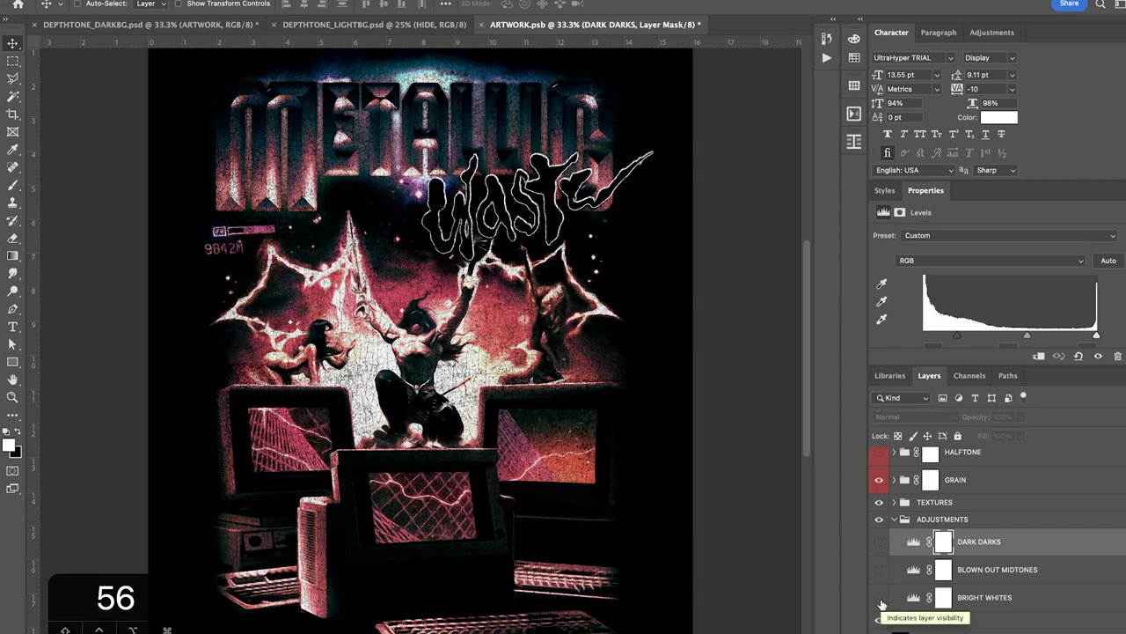
pyautogui.click(895, 519)
# Expand the ART group and select the SAMPLE ART (NO COMMERCIAL USE) layer above BACKGROUND
pyautogui.click(918, 546)
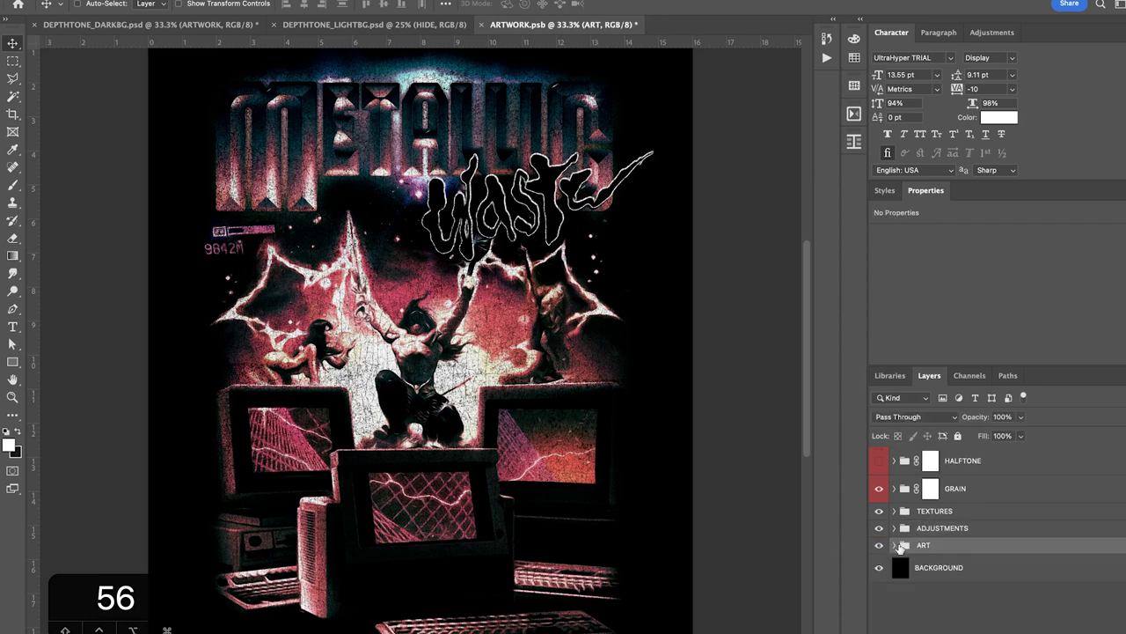
pyautogui.click(895, 544)
pyautogui.click(923, 567)
pyautogui.scroll(-2, 564, 384)
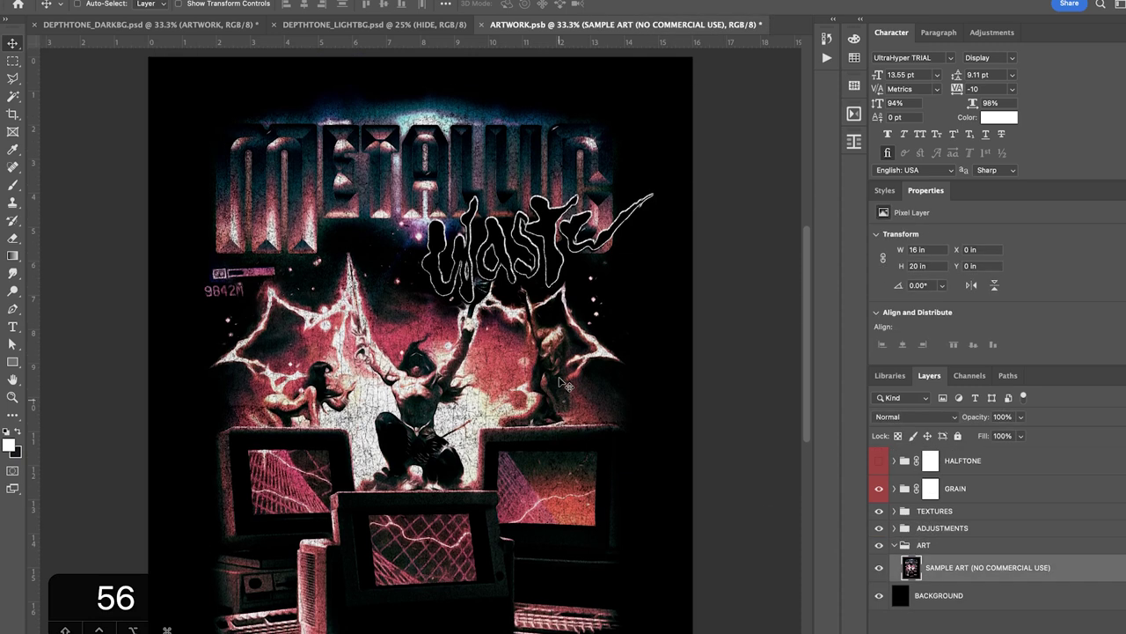
pyautogui.scroll(-5, 566, 384)
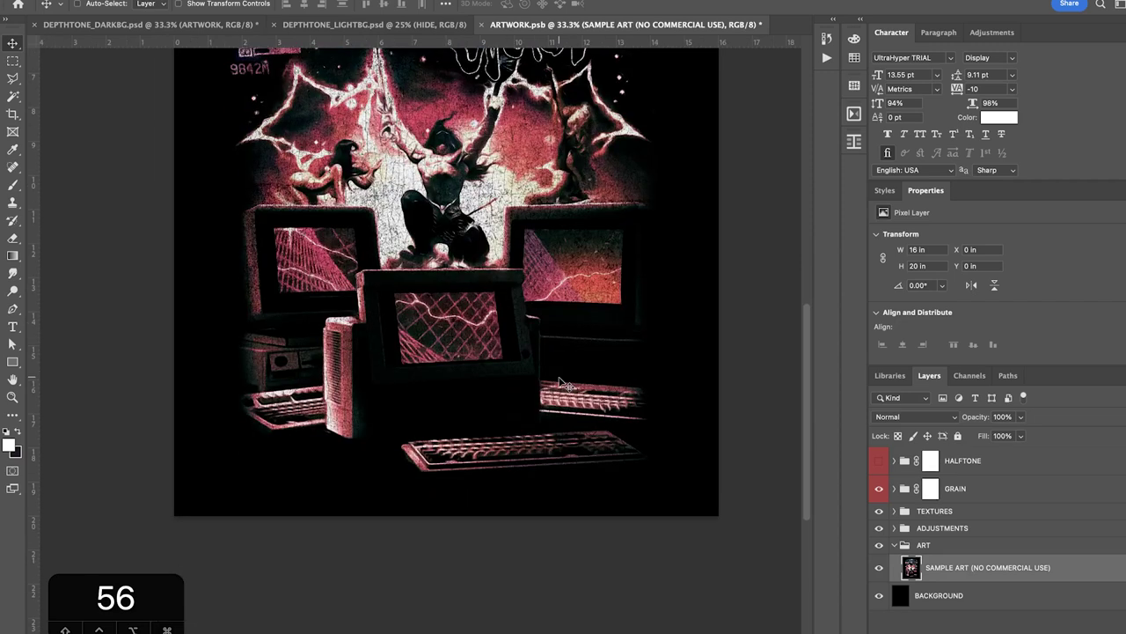
pyautogui.scroll(7, 566, 385)
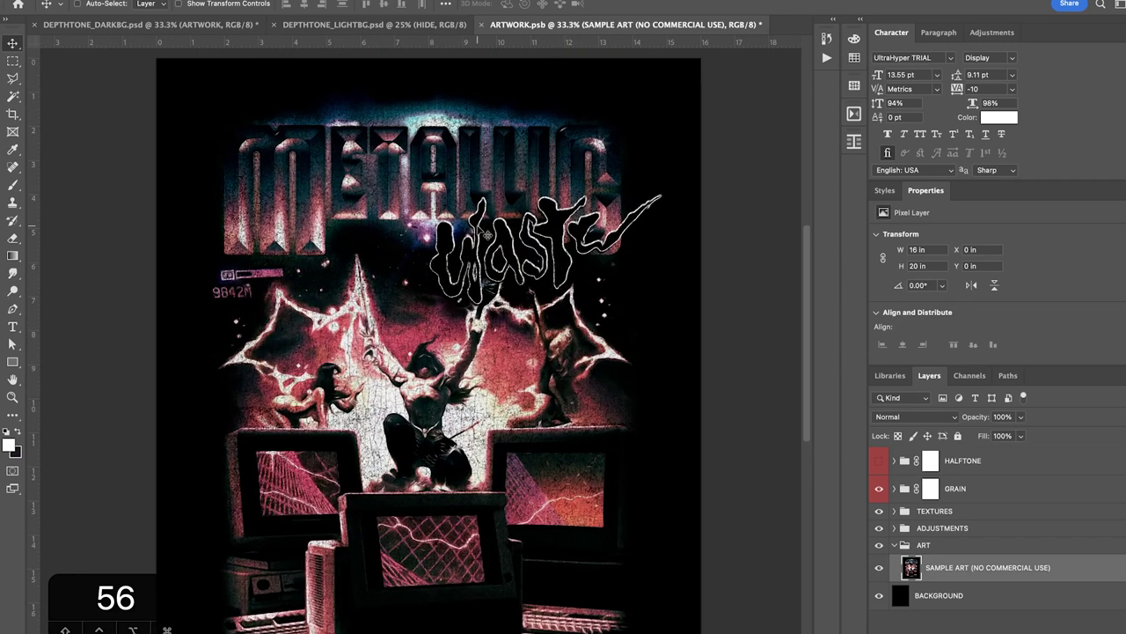
pyautogui.scroll(-1, 485, 232)
pyautogui.scroll(-1, 564, 368)
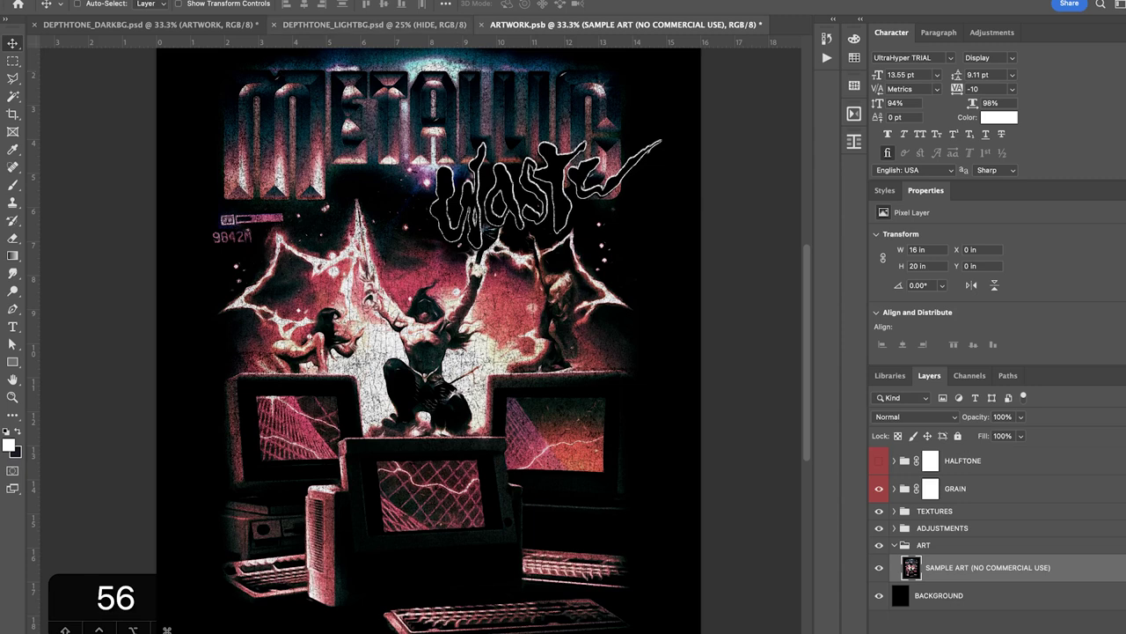
pyautogui.click(453, 0)
pyautogui.moveTo(528, 0)
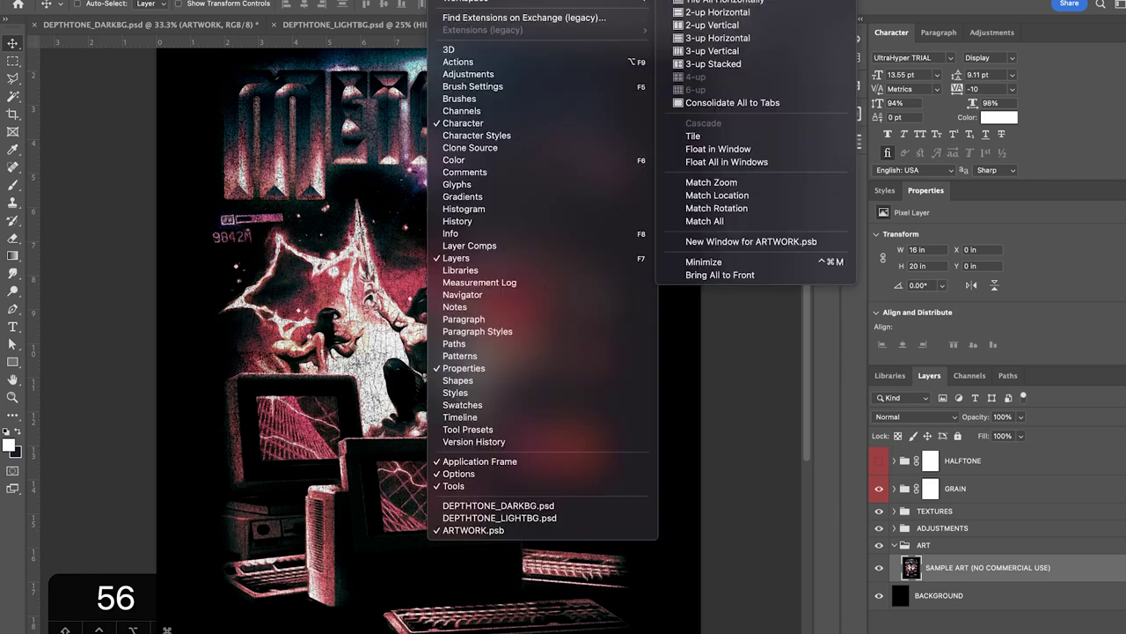
pyautogui.click(704, 25)
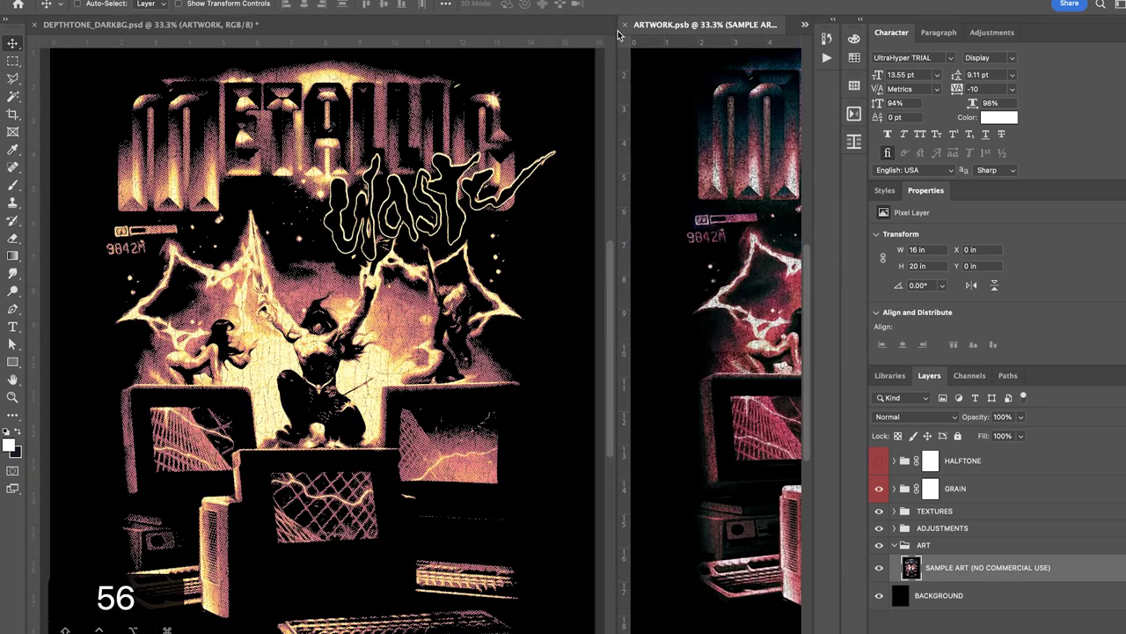
pyautogui.moveTo(618, 30); pyautogui.dragTo(429, 31)
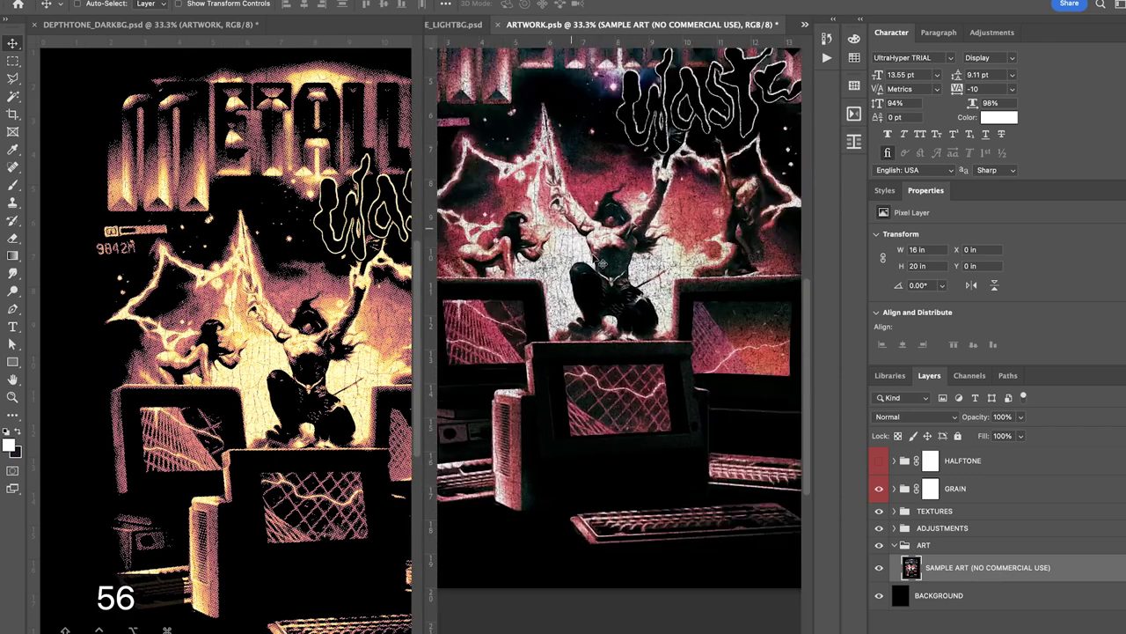
pyautogui.click(314, 273)
pyautogui.scroll(-3, 317, 275)
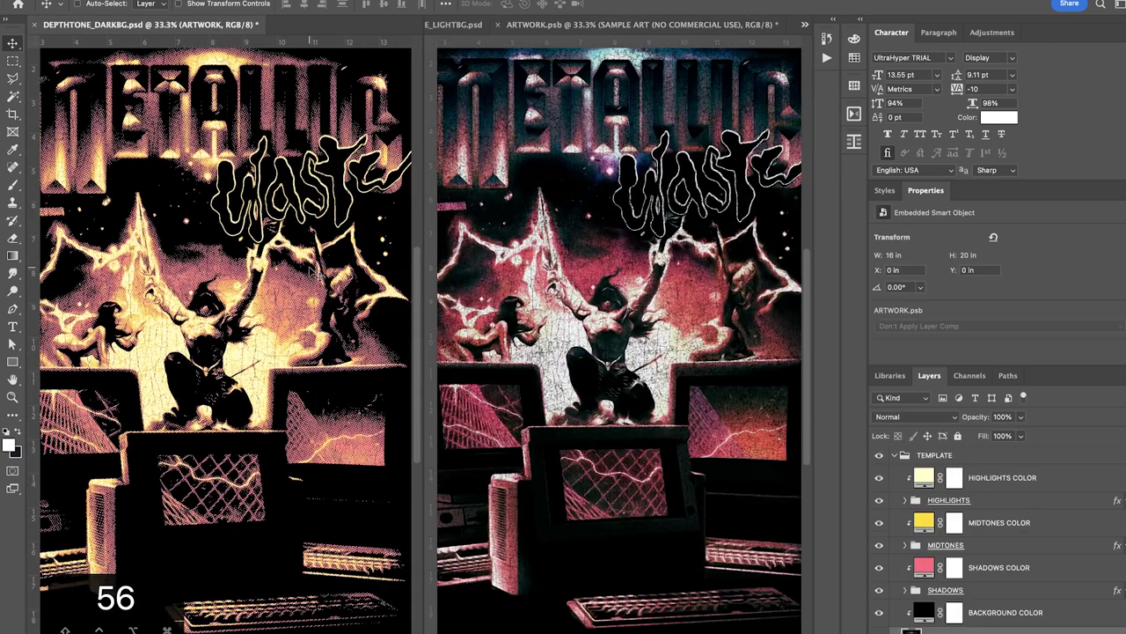
pyautogui.hscroll(5, 319, 276)
pyautogui.scroll(3, 320, 275)
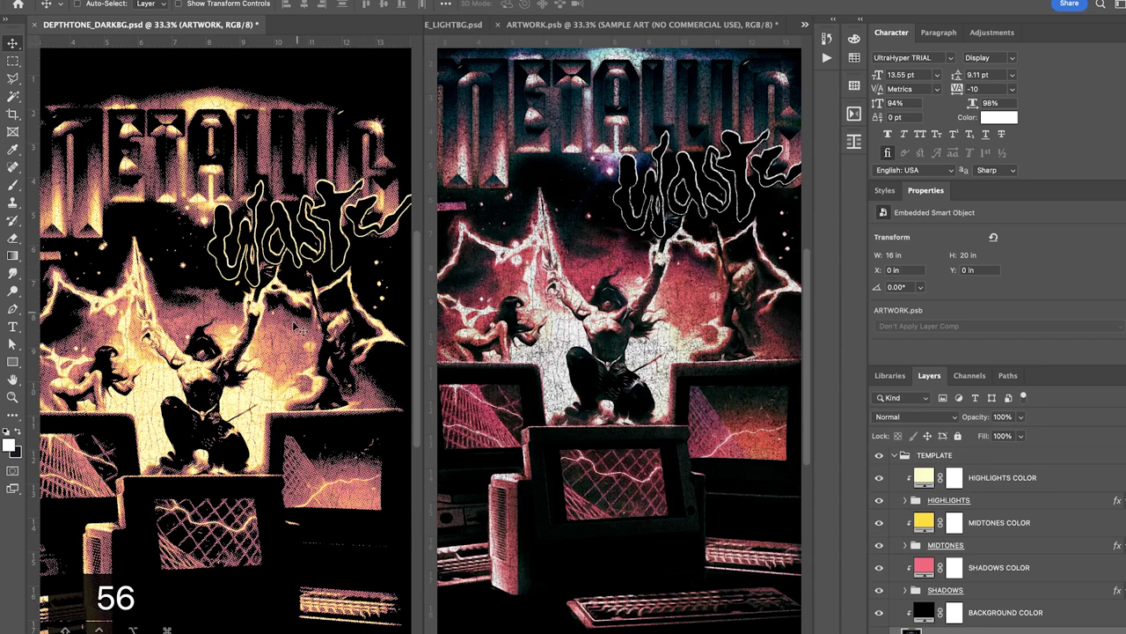
pyautogui.scroll(5, 279, 423)
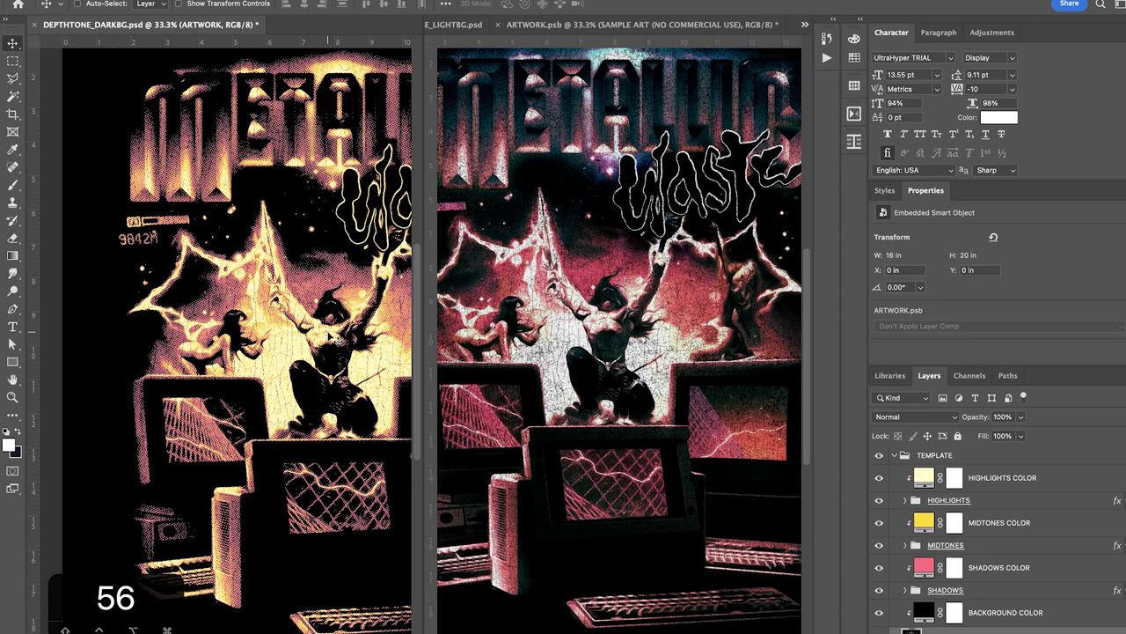
pyautogui.hscroll(3, 348, 290)
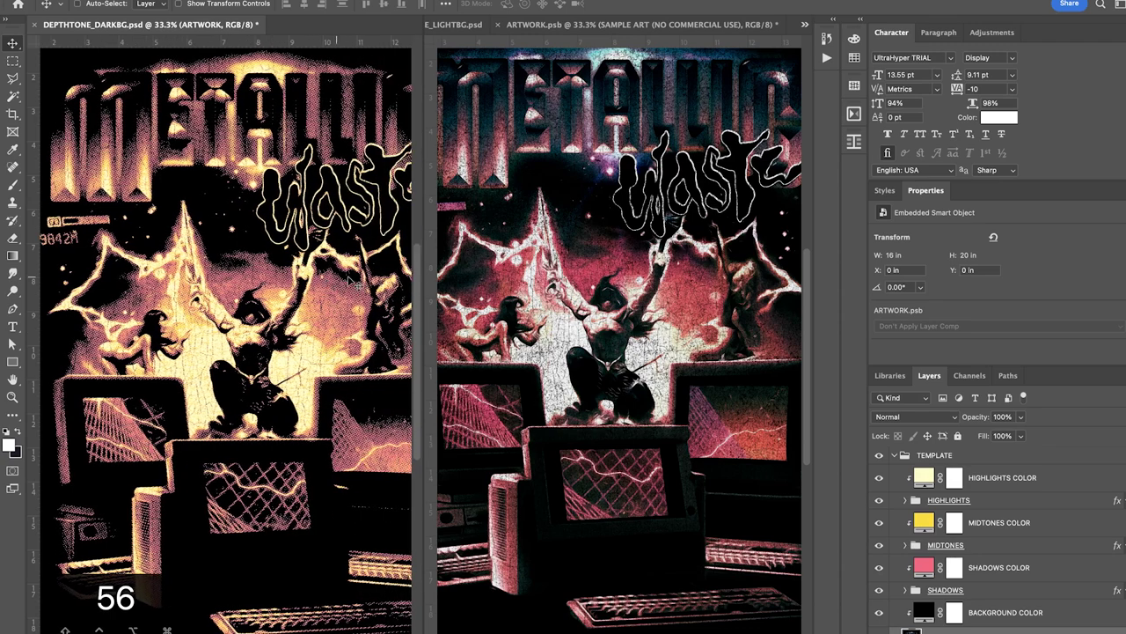
pyautogui.hscroll(2, 350, 282)
pyautogui.hscroll(-4, 348, 291)
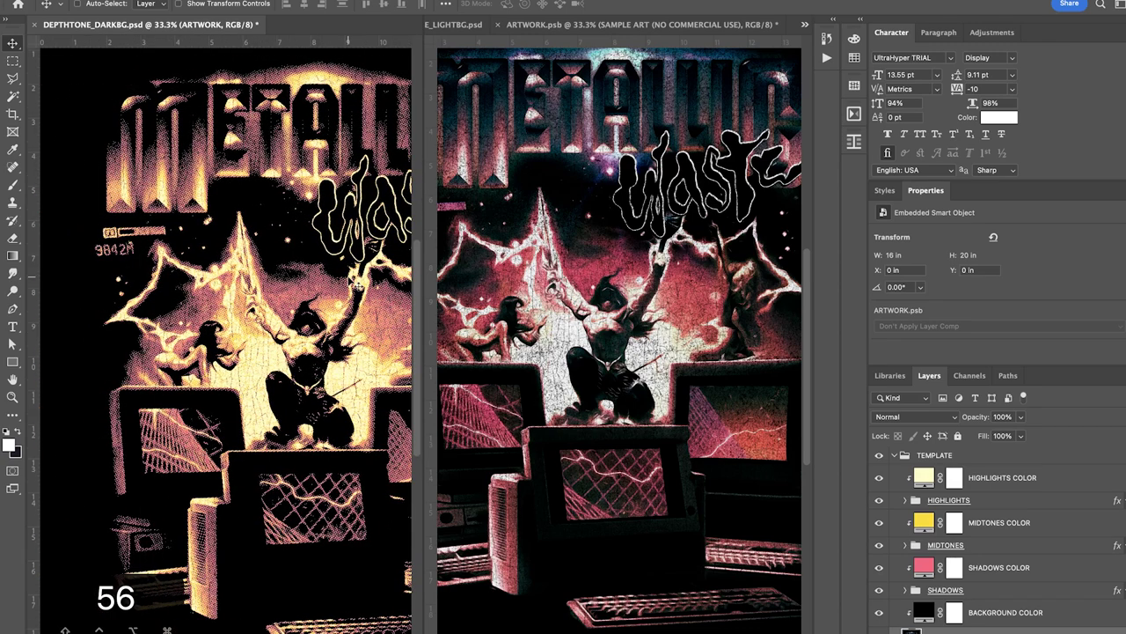
pyautogui.hscroll(5, 370, 344)
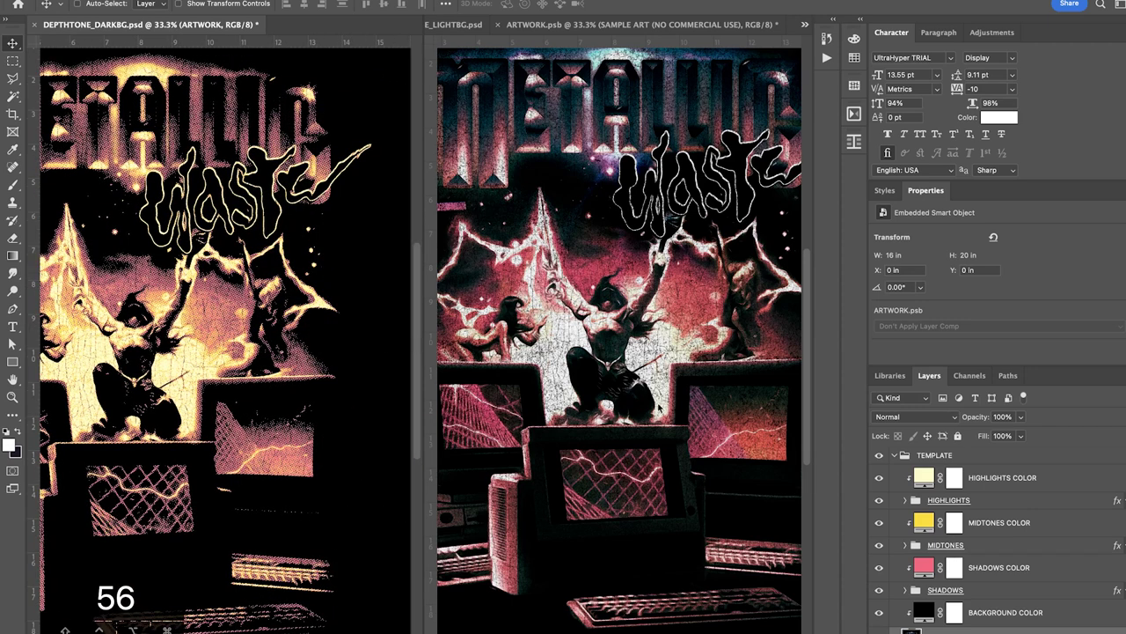
pyautogui.hscroll(-2, 658, 407)
pyautogui.scroll(-1, 659, 406)
pyautogui.scroll(2, 658, 406)
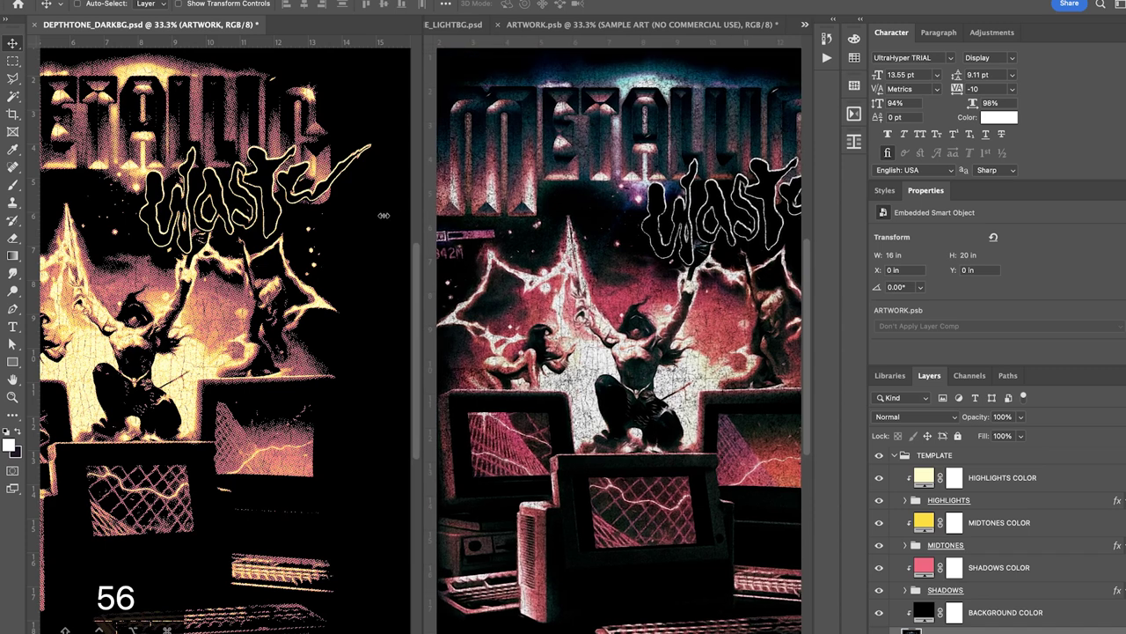
pyautogui.moveTo(424, 215); pyautogui.dragTo(357, 220)
# Save ARTWORK.psb so DEPTHTONE_DARKBG updates, then widen the halftone poster's tile again
pyautogui.click(477, 264)
pyautogui.scroll(-1, 477, 264)
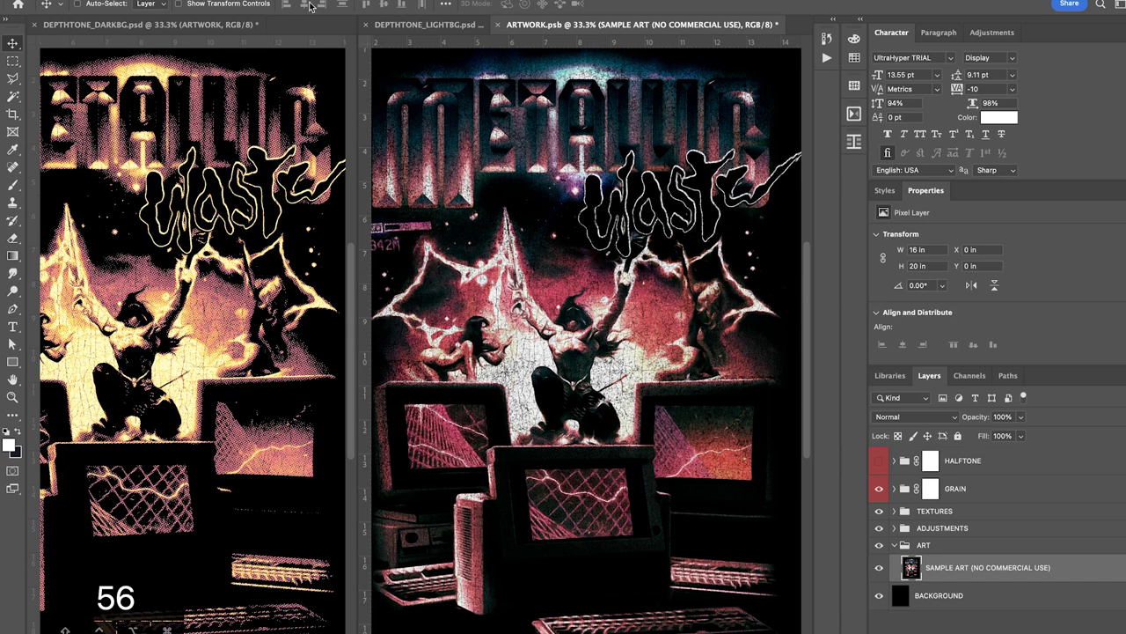
pyautogui.click(103, 2)
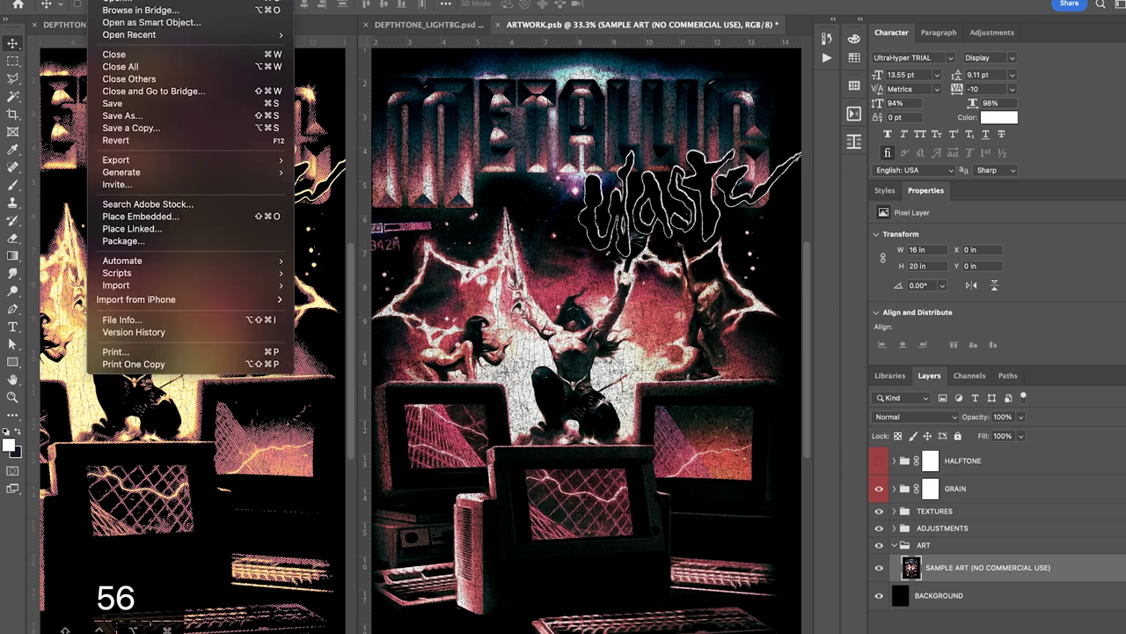
pyautogui.click(112, 104)
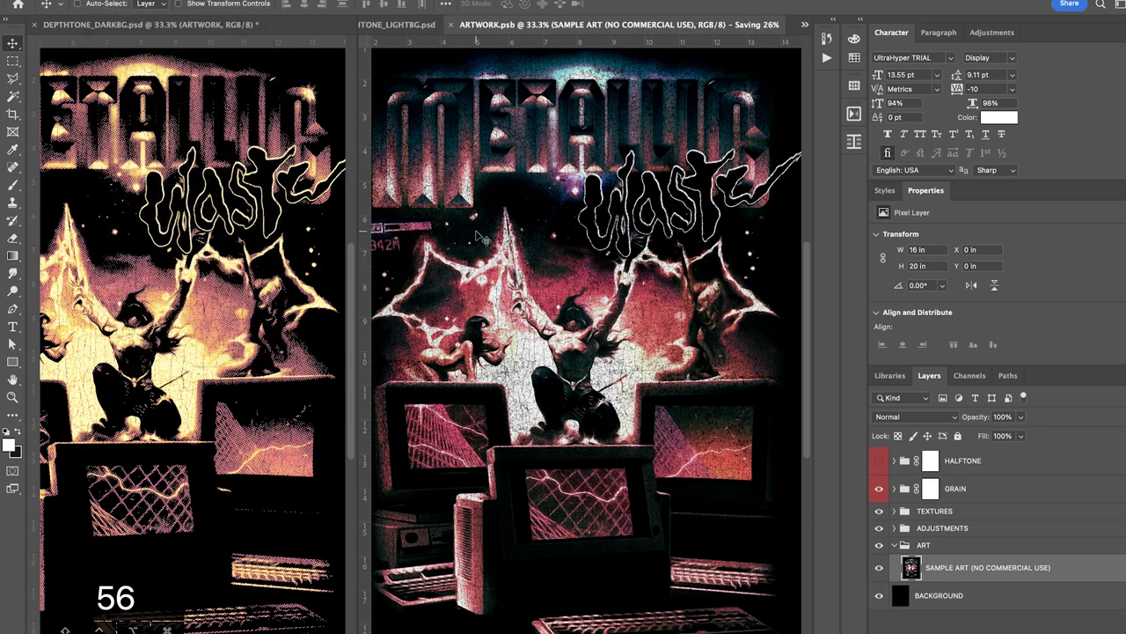
pyautogui.moveTo(359, 183); pyautogui.dragTo(678, 184)
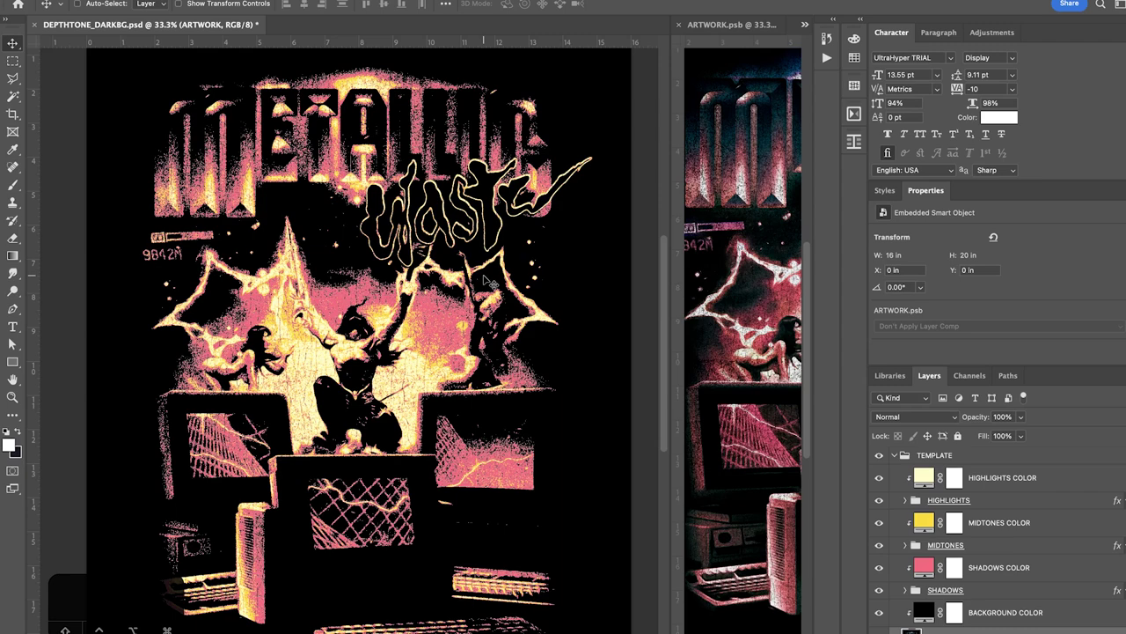
pyautogui.press('super+equal')
pyautogui.hscroll(3, 490, 280)
pyautogui.scroll(2, 490, 280)
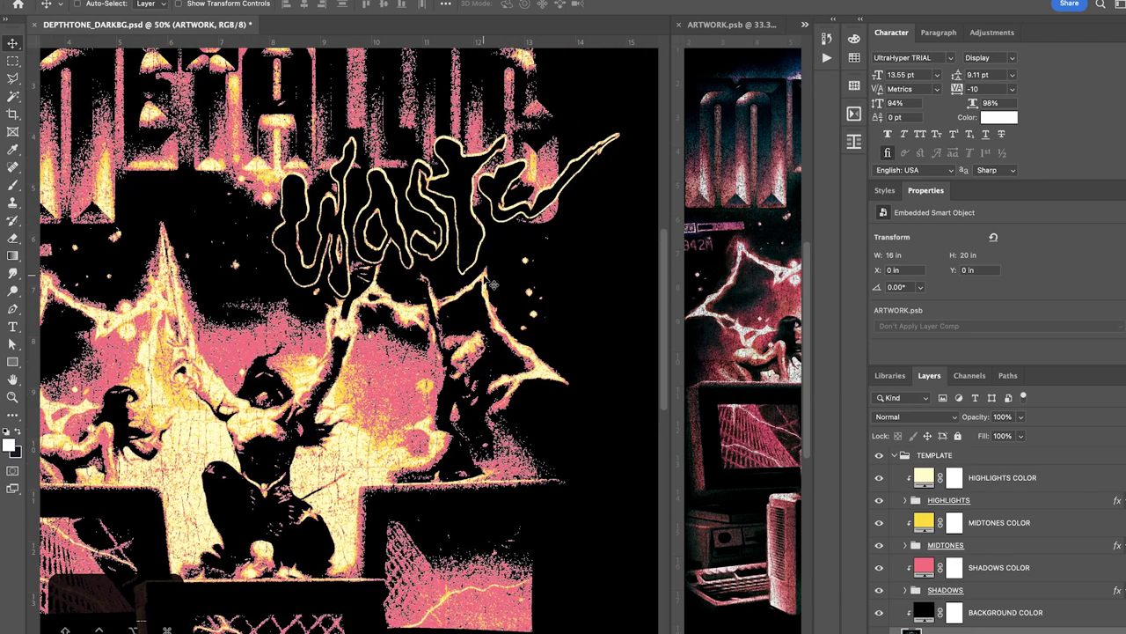
pyautogui.click(725, 245)
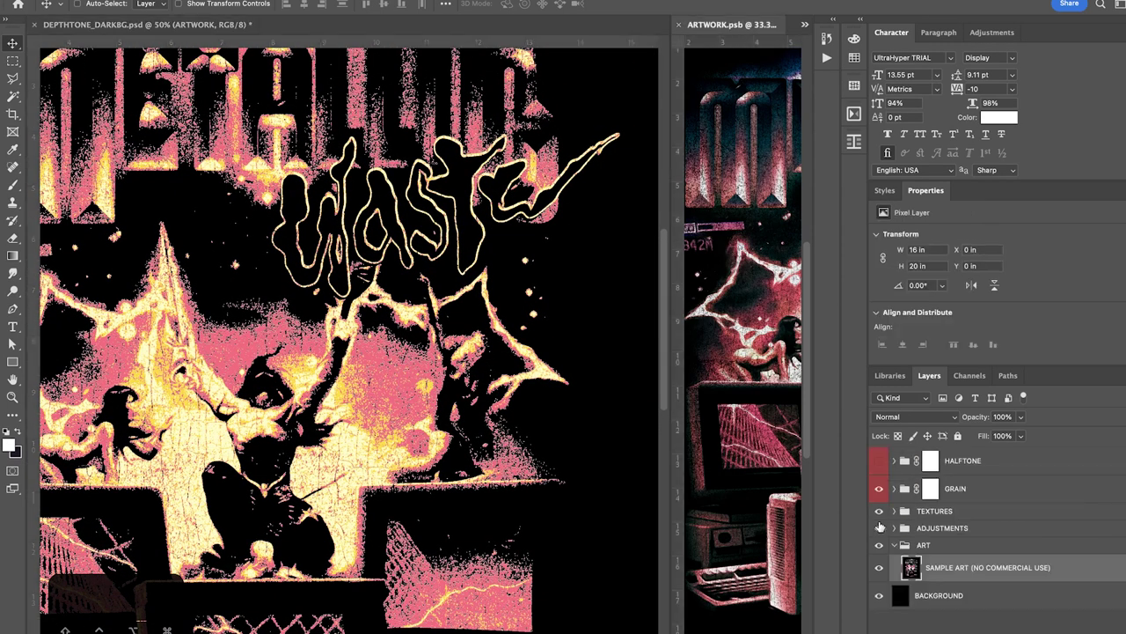
pyautogui.click(581, 375)
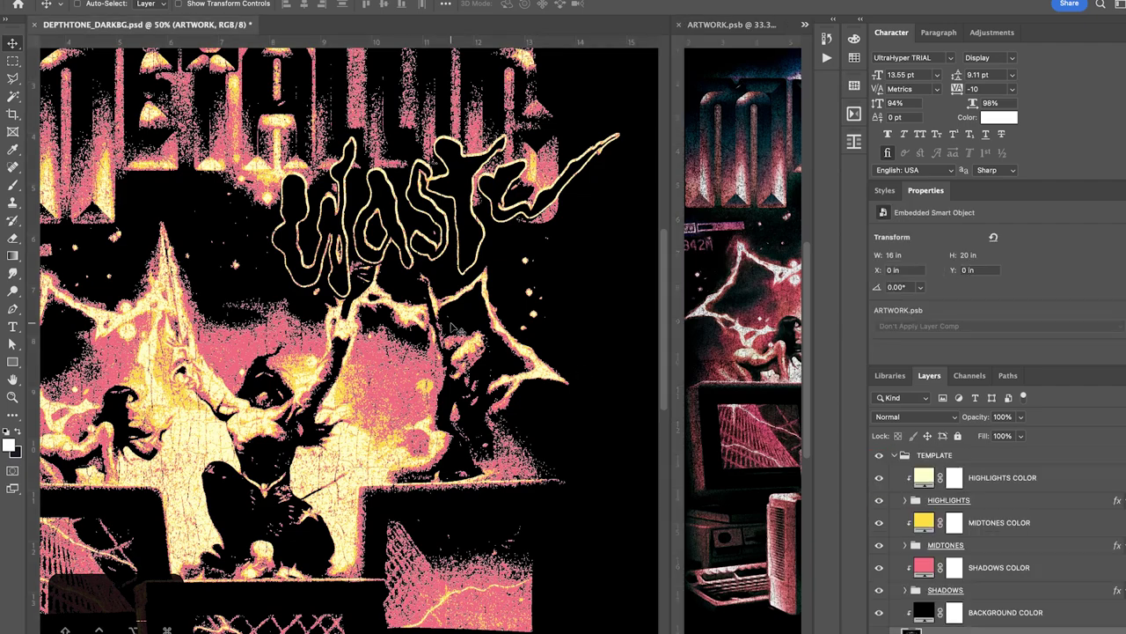
pyautogui.scroll(4, 459, 332)
pyautogui.hscroll(-5, 459, 332)
pyautogui.scroll(-6, 458, 332)
pyautogui.hscroll(2, 458, 332)
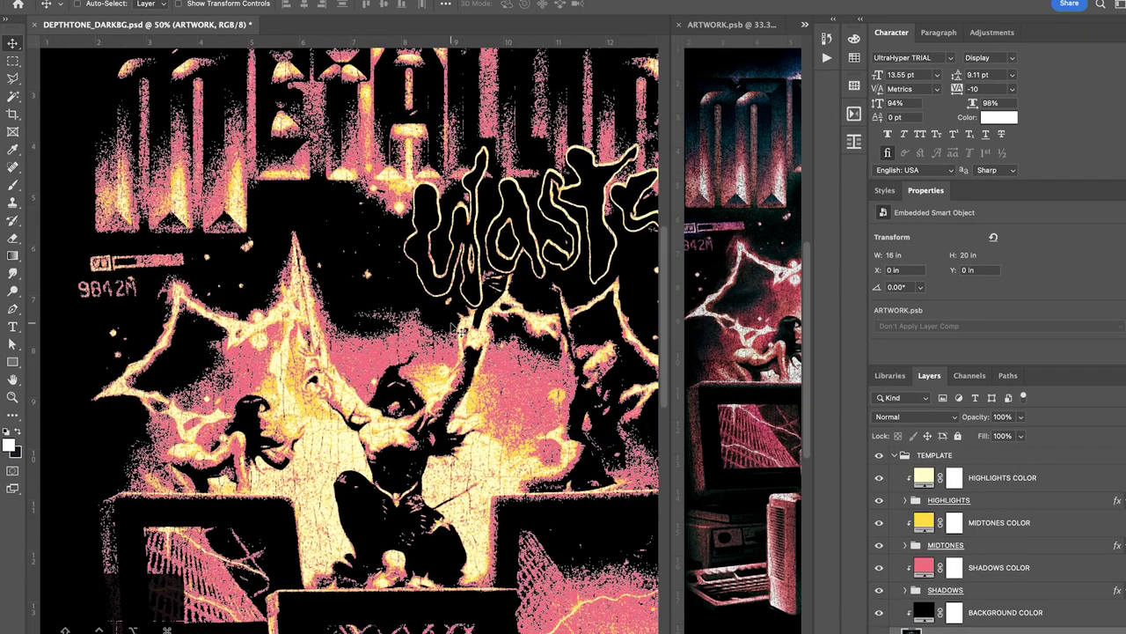
pyautogui.press('super+equal')
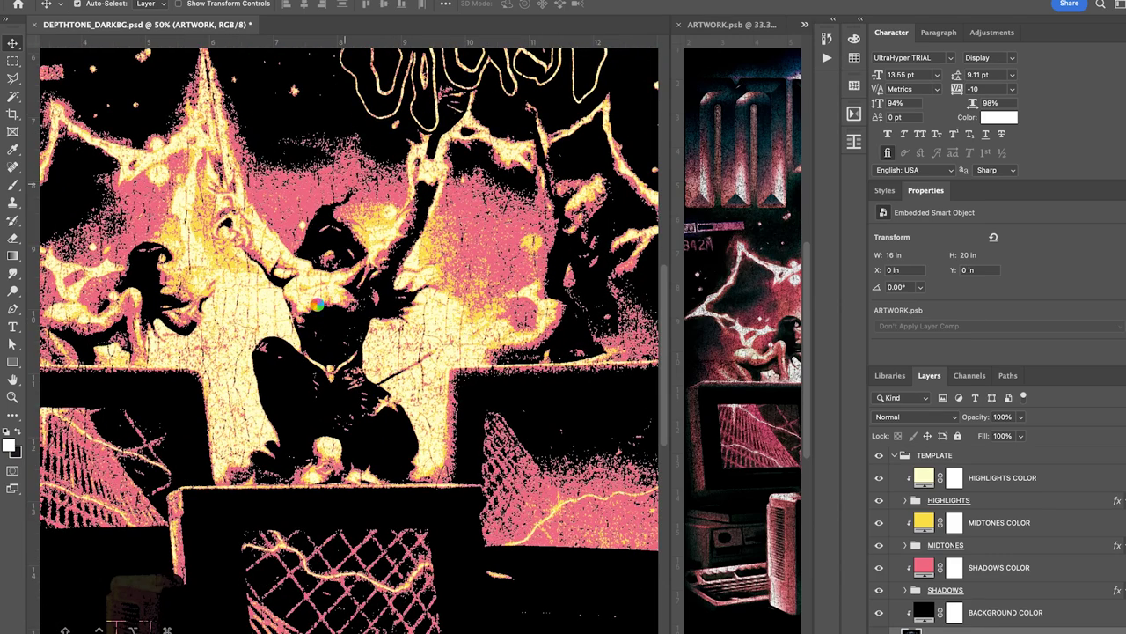
pyautogui.moveTo(316, 303); pyautogui.dragTo(308, 249)
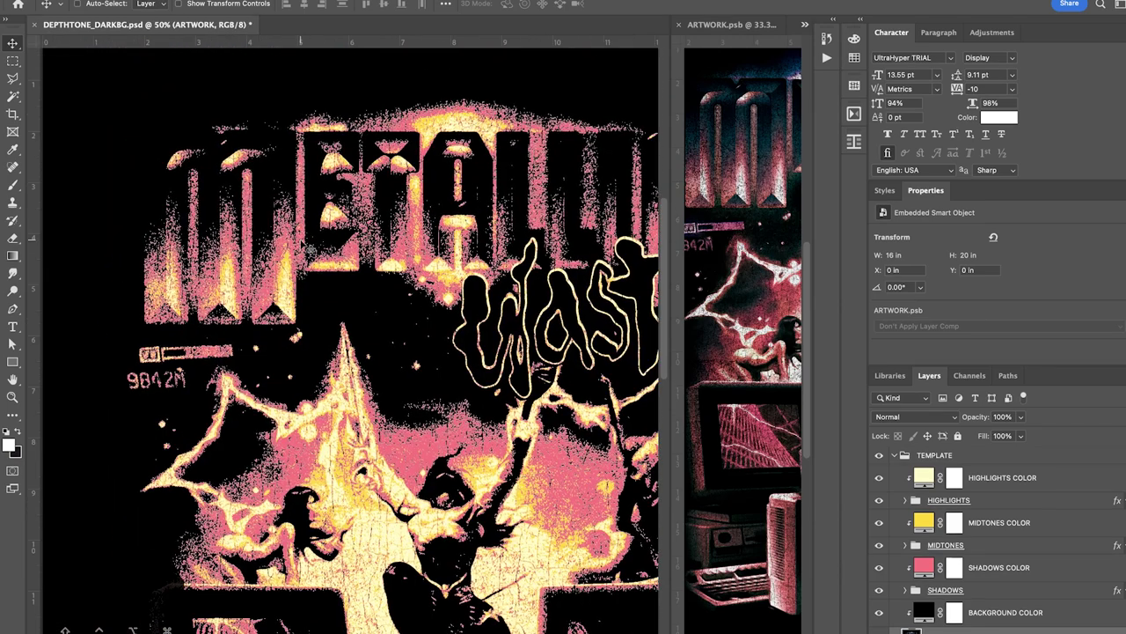
pyautogui.press('super+minus')
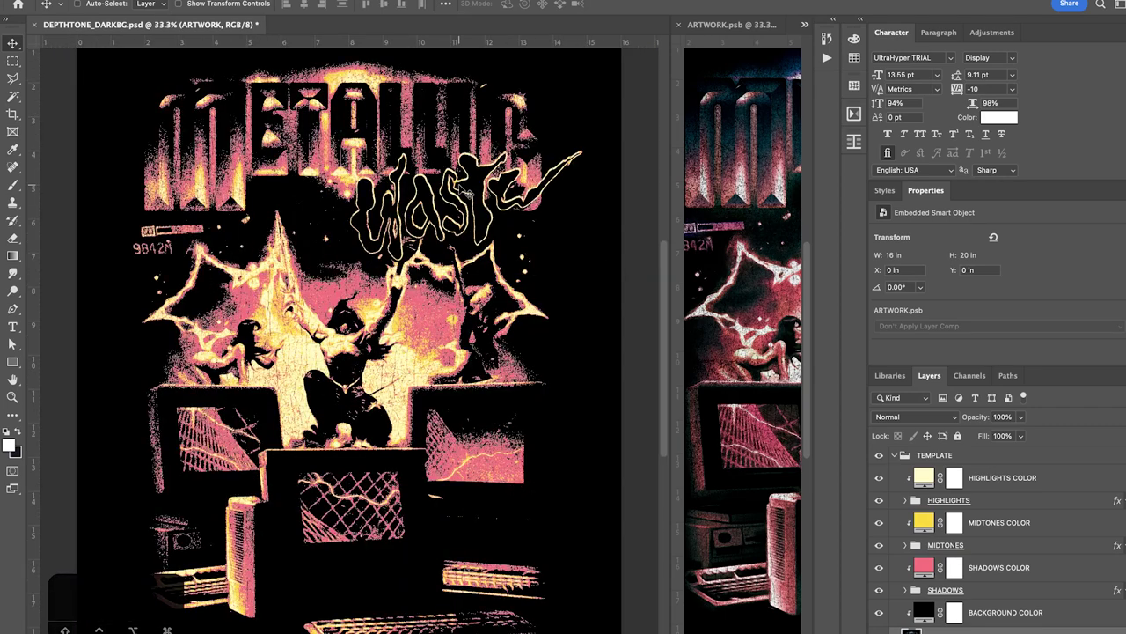
pyautogui.scroll(3, 463, 189)
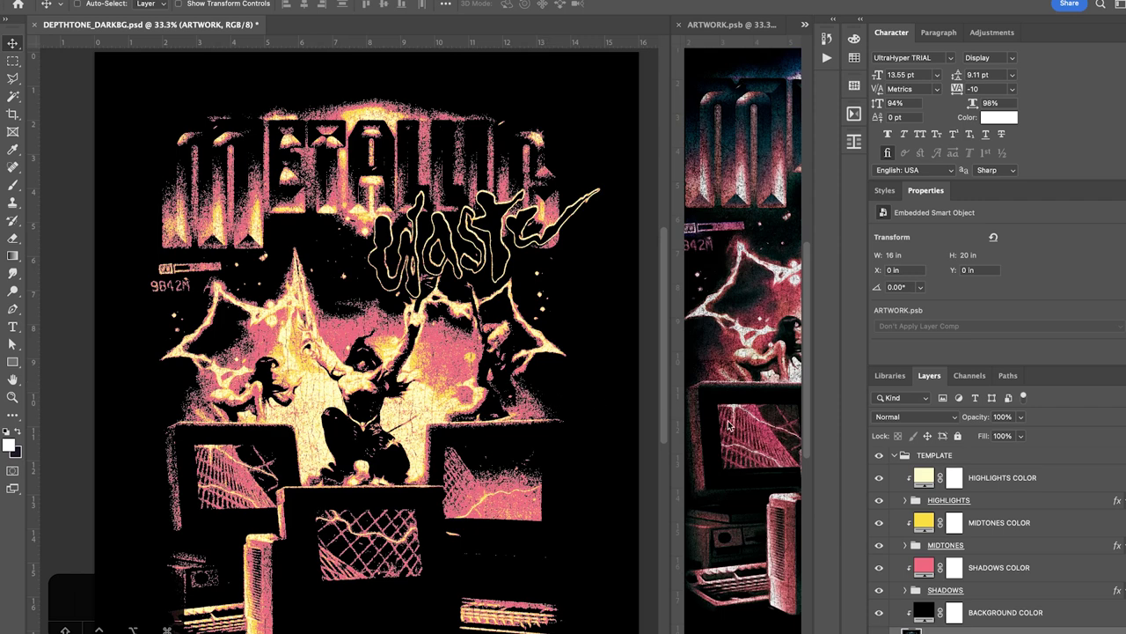
pyautogui.click(950, 458)
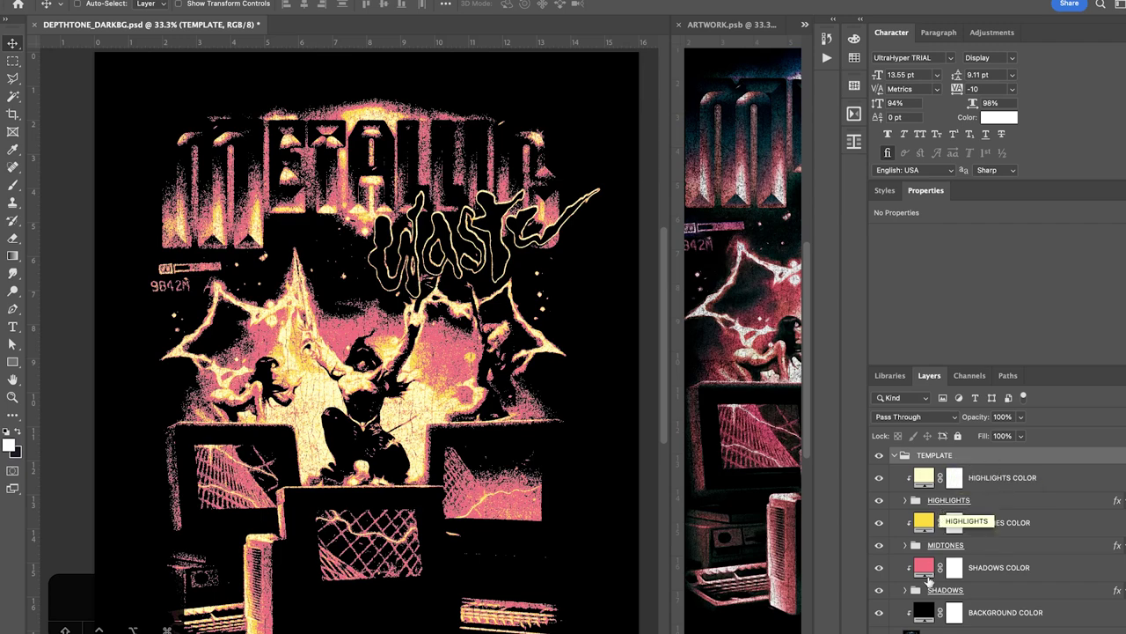
pyautogui.scroll(-1, 925, 585)
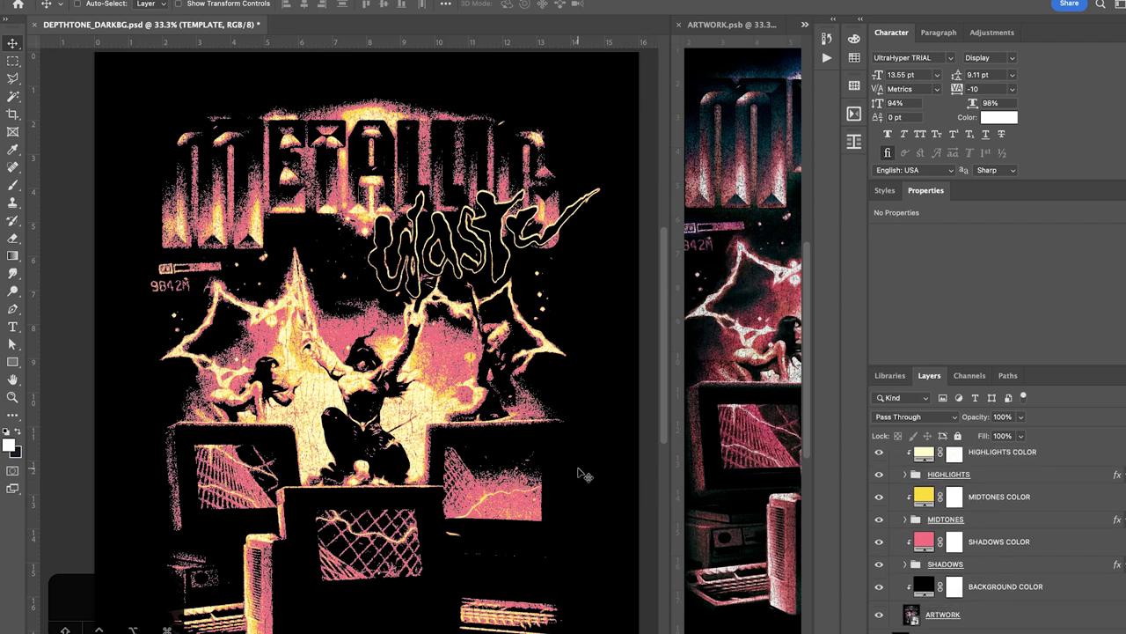
pyautogui.press('super+equal')
pyautogui.scroll(3, 583, 475)
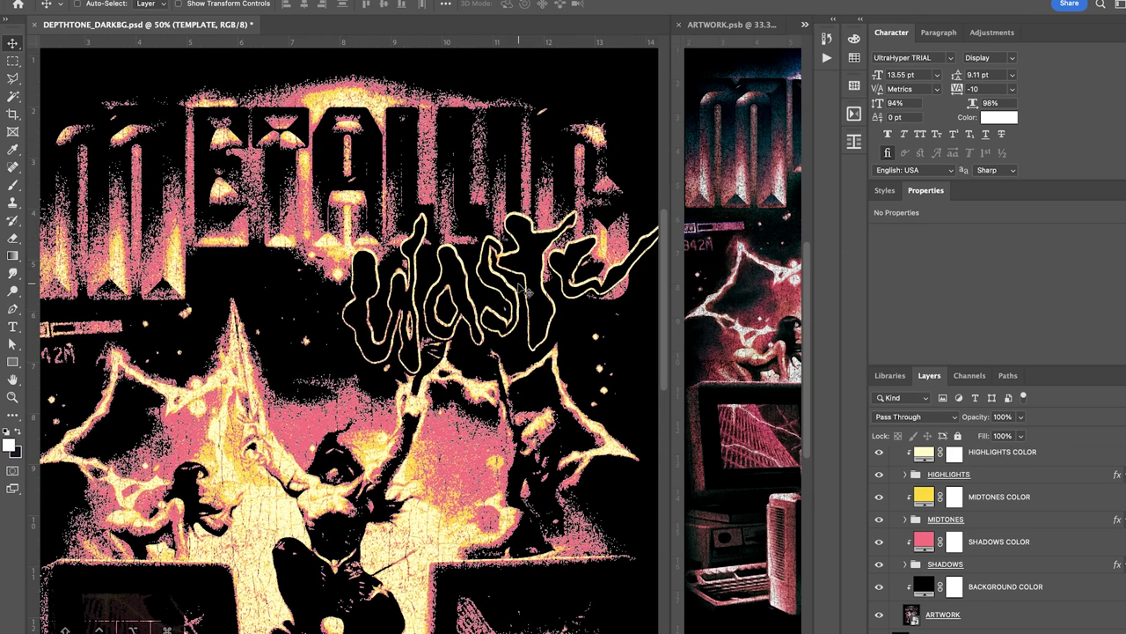
pyautogui.scroll(-2, 526, 290)
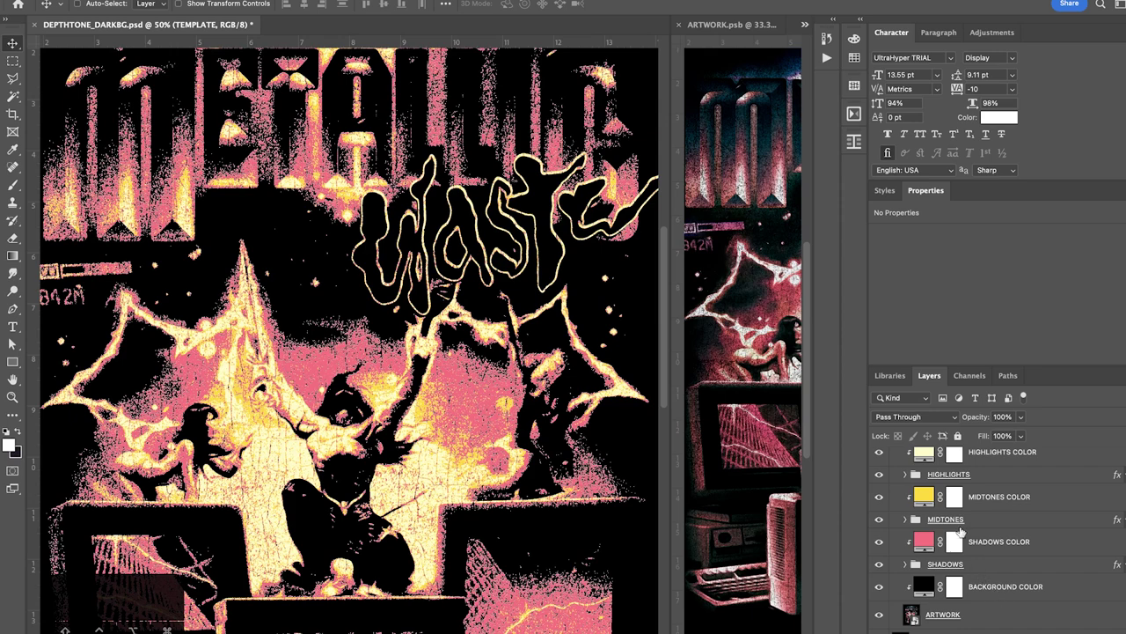
pyautogui.click(904, 564)
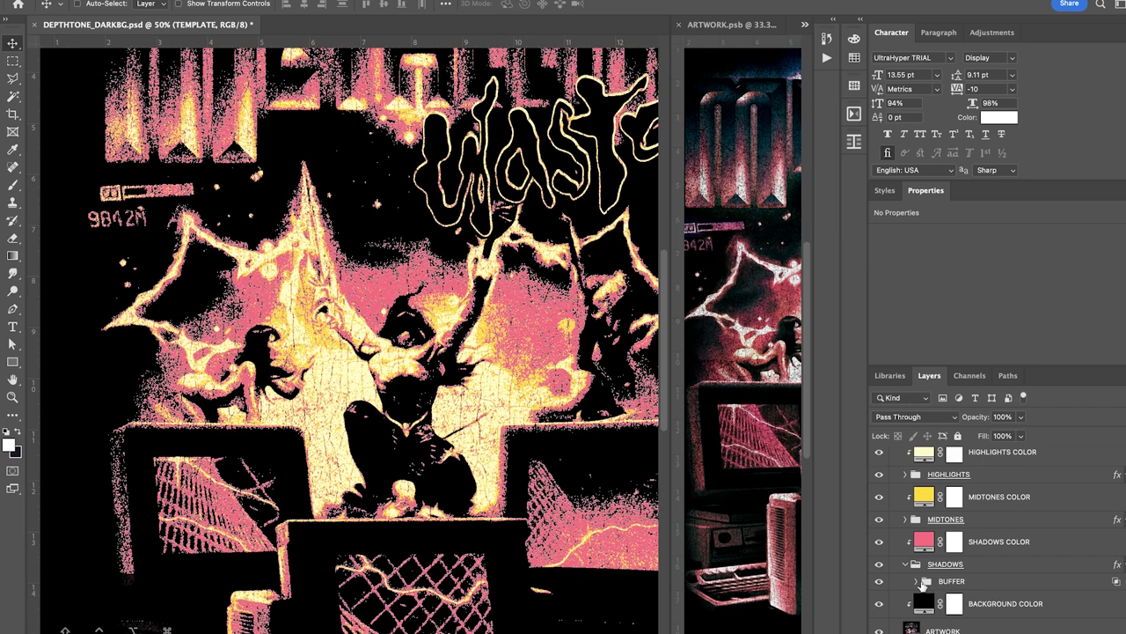
pyautogui.click(916, 581)
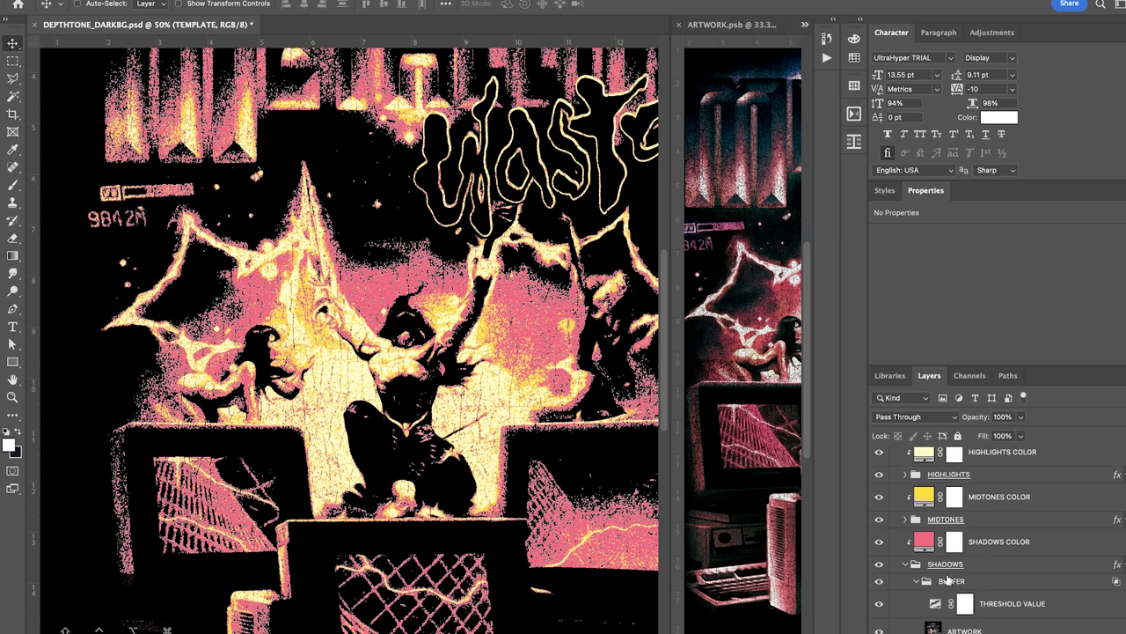
pyautogui.scroll(-2, 948, 577)
pyautogui.click(987, 567)
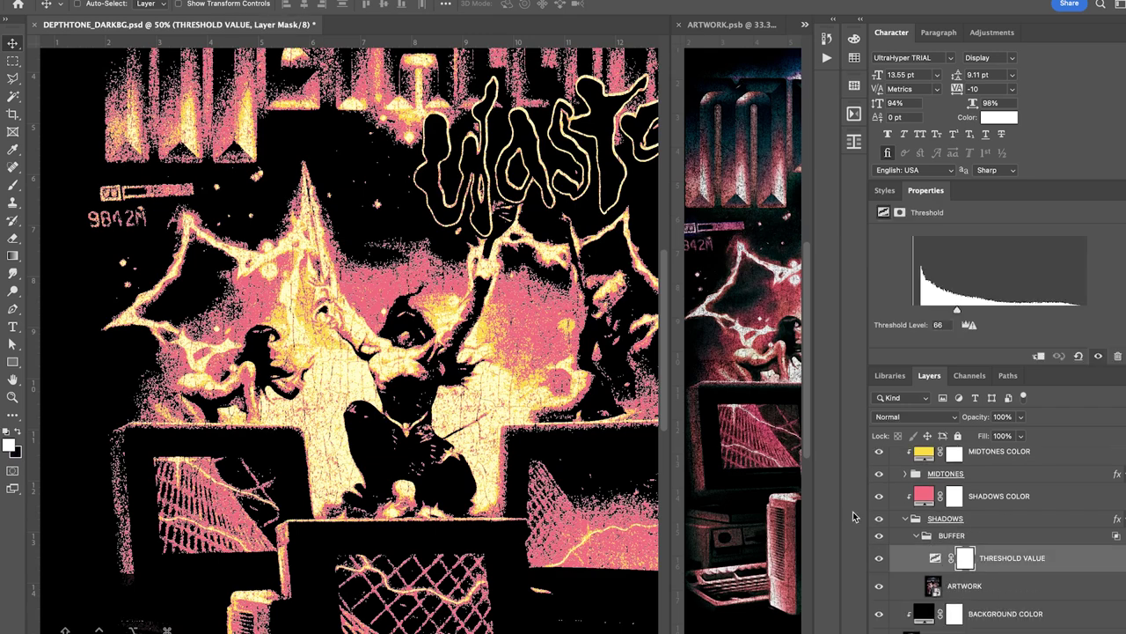
pyautogui.scroll(-2, 556, 403)
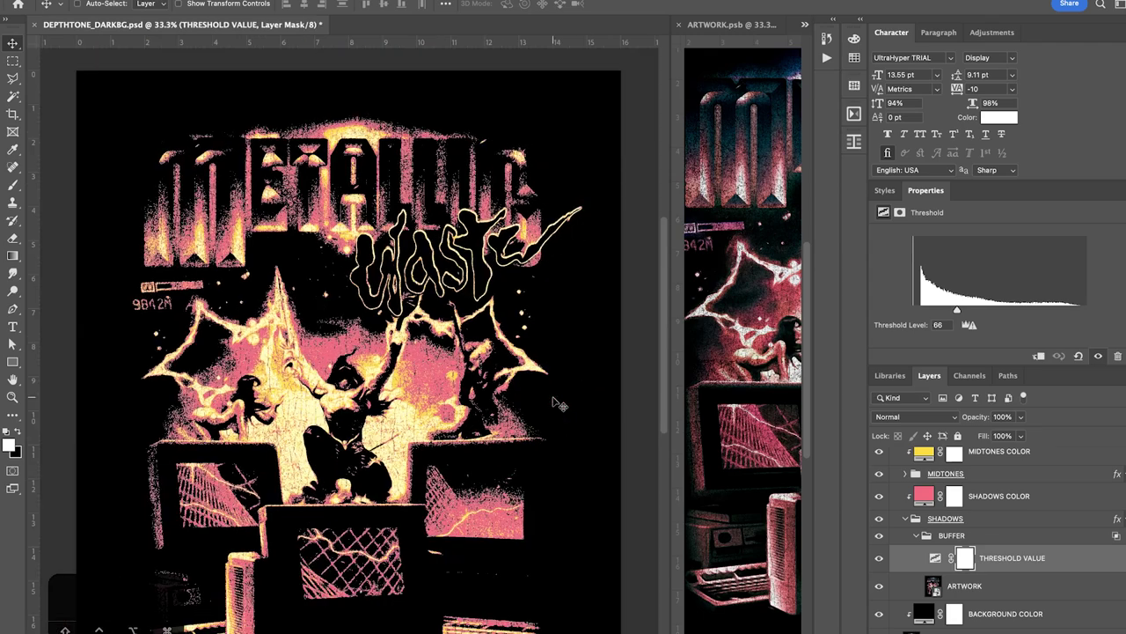
pyautogui.press('super+equal')
pyautogui.hscroll(2, 556, 403)
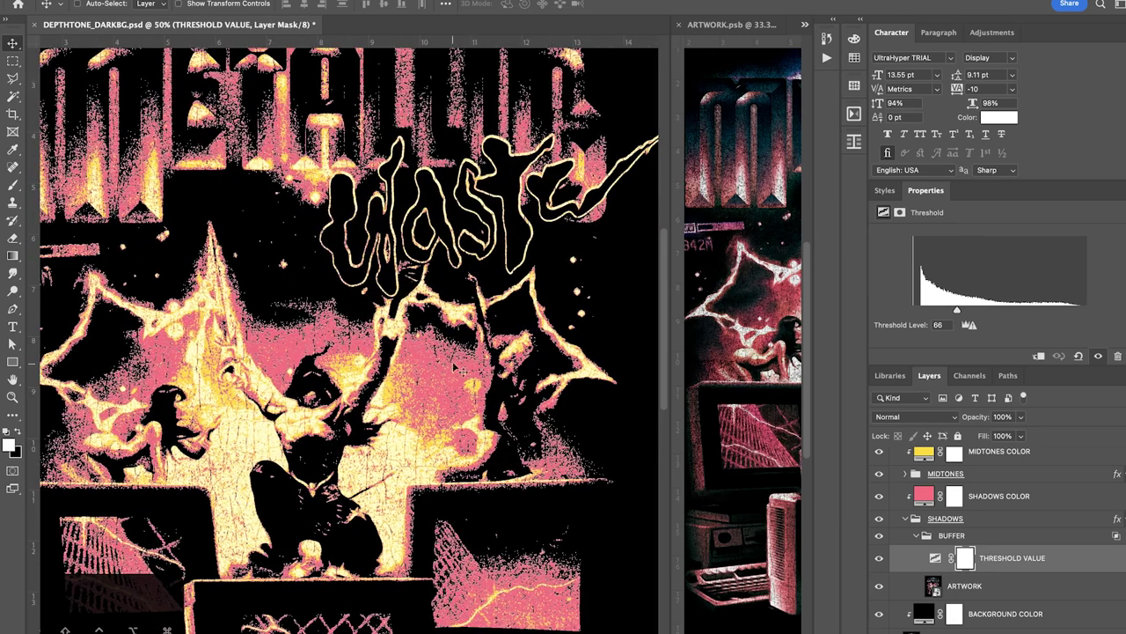
pyautogui.hscroll(-2, 475, 414)
pyautogui.scroll(-1, 475, 413)
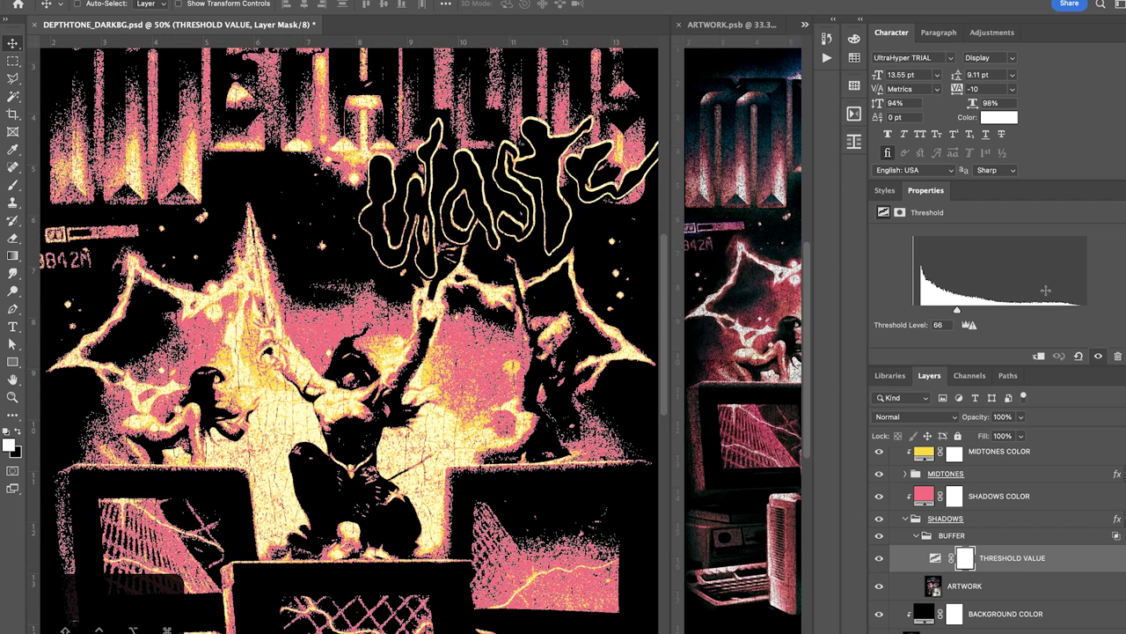
pyautogui.moveTo(989, 312)
pyautogui.mouseDown()
pyautogui.moveTo(1019, 313)
pyautogui.moveTo(944, 313)
pyautogui.moveTo(968, 311)
pyautogui.mouseUp()
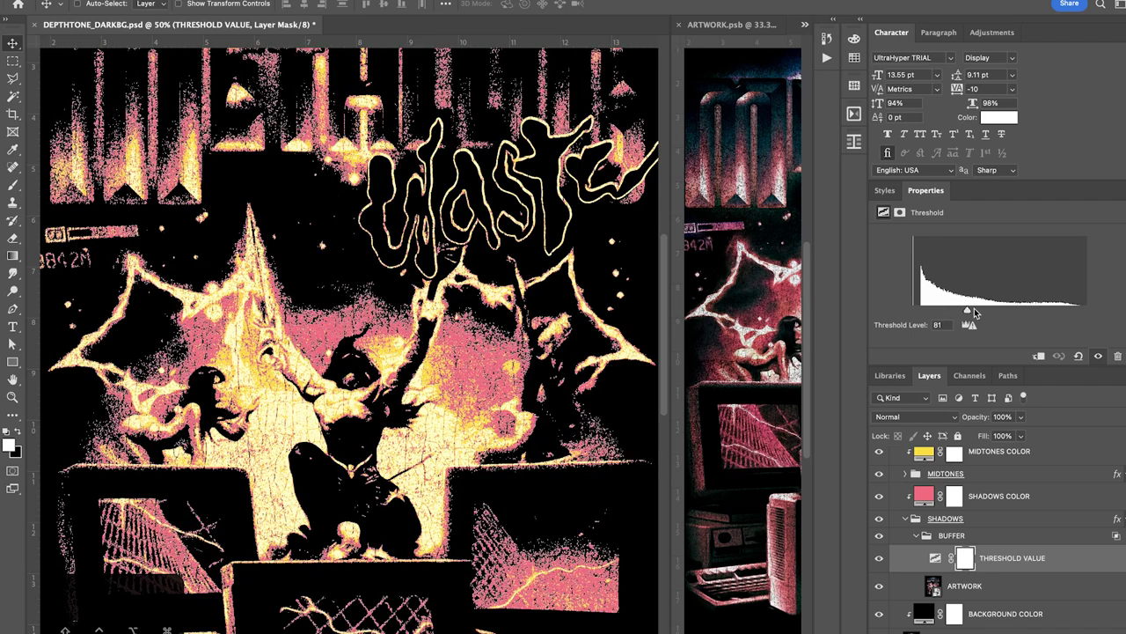
pyautogui.moveTo(953, 309); pyautogui.dragTo(966, 310)
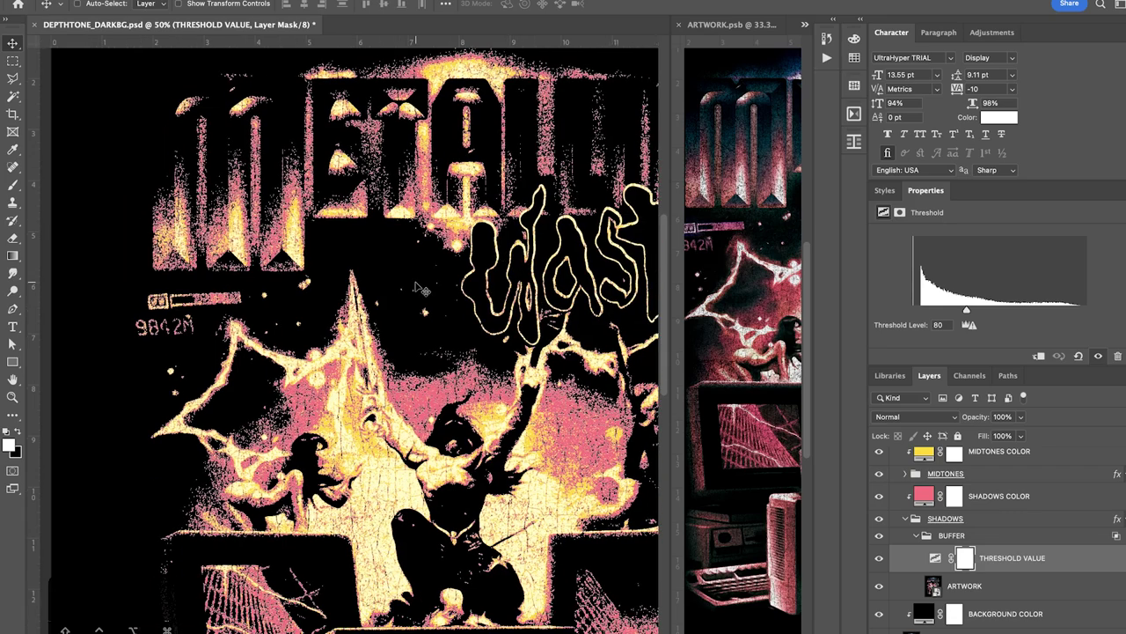
pyautogui.press('super+equal')
pyautogui.press('super+equal')
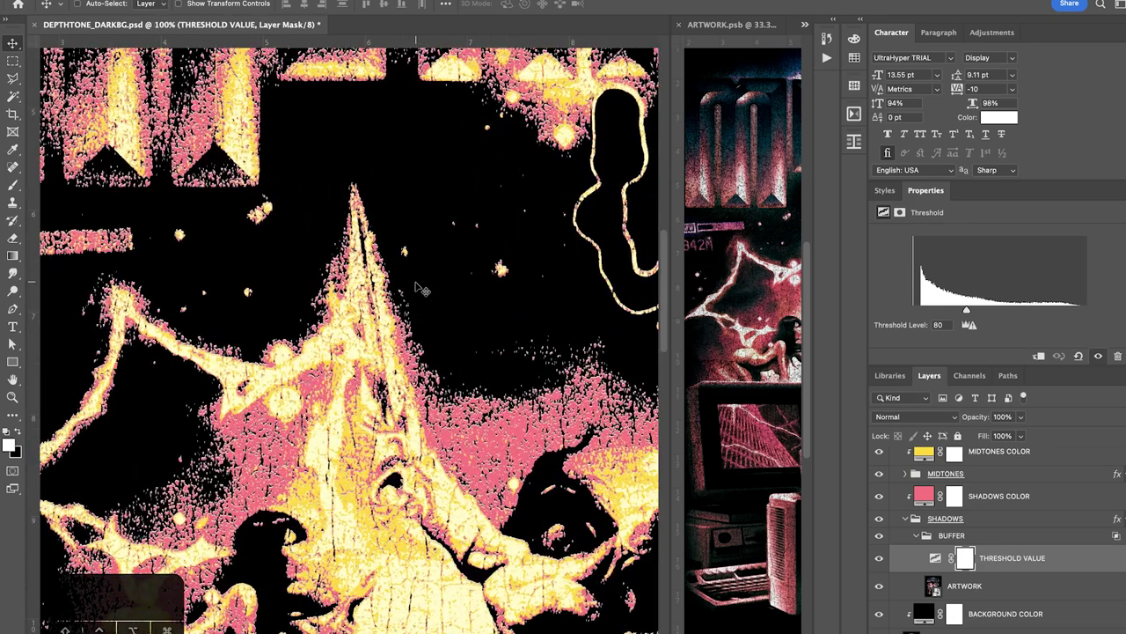
pyautogui.press('super+equal')
pyautogui.hscroll(-10, 423, 290)
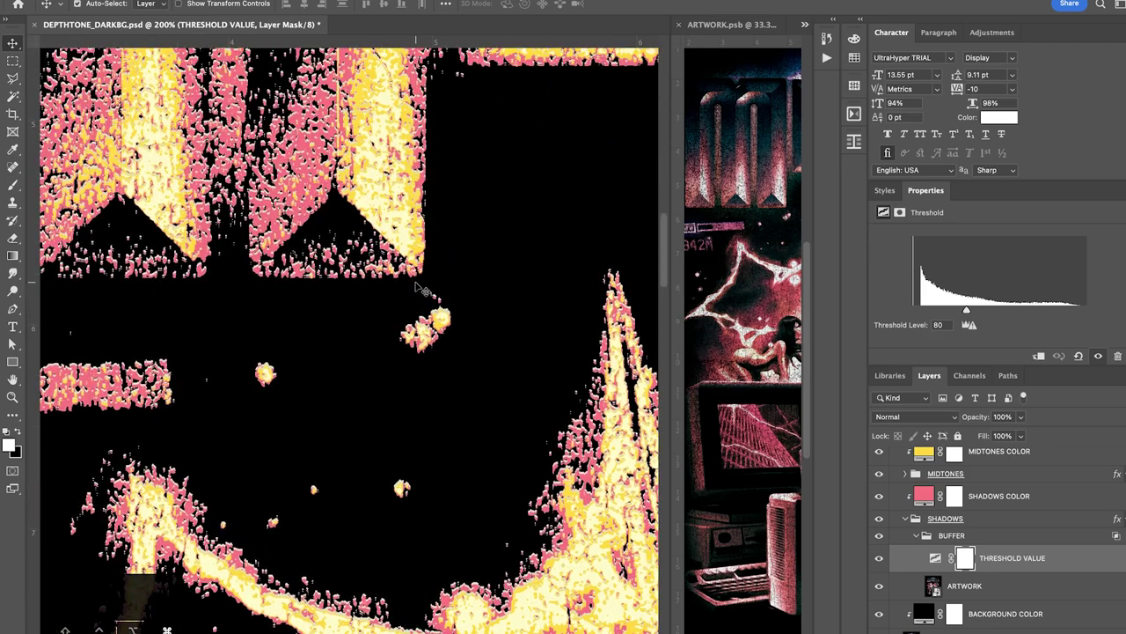
pyautogui.press('super+equal')
pyautogui.scroll(-5, 419, 288)
pyautogui.hscroll(1, 419, 289)
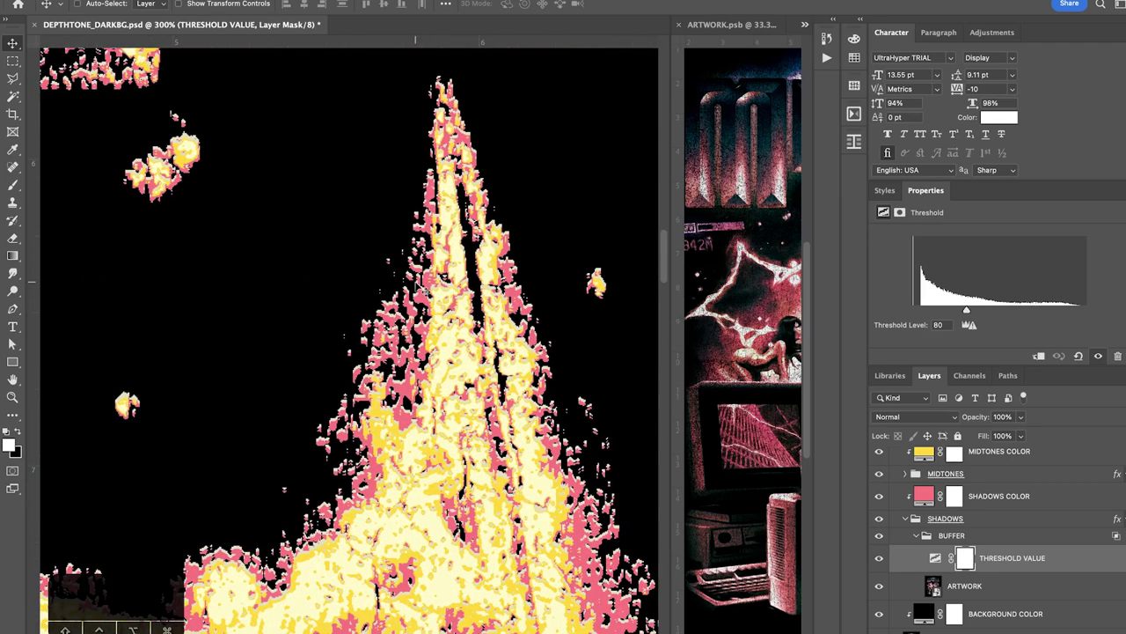
pyautogui.press('super+equal')
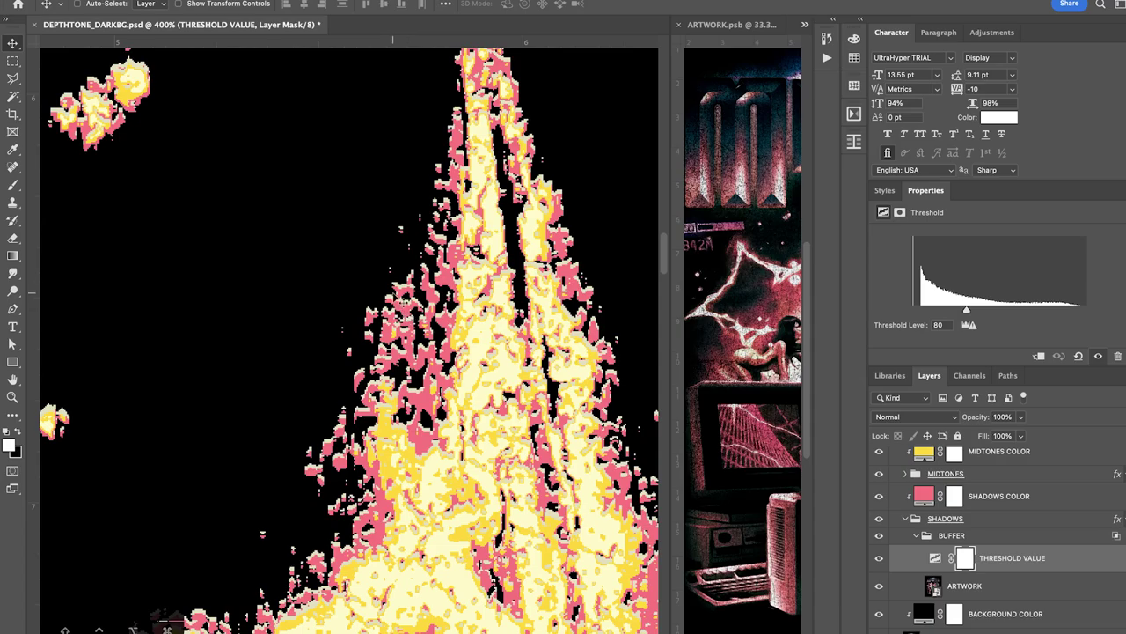
pyautogui.scroll(3, 414, 297)
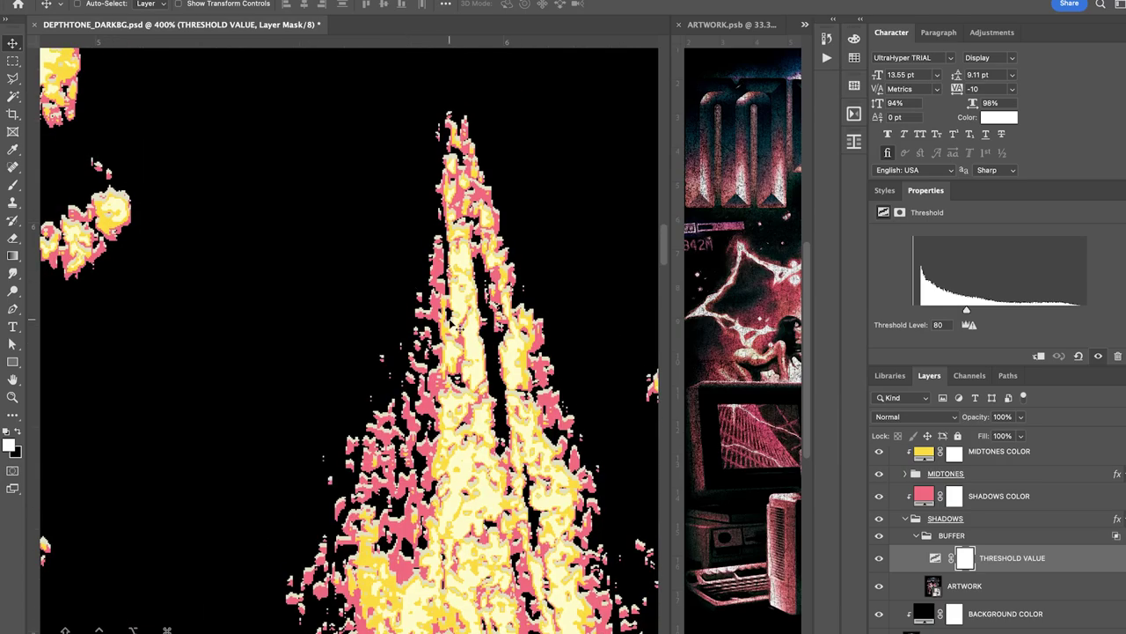
pyautogui.press('super+minus')
pyautogui.press('super+minus')
pyautogui.press('super+minus')
pyautogui.press('super+minus')
pyautogui.press('super+minus')
pyautogui.press('super+minus')
pyautogui.press('super+equal')
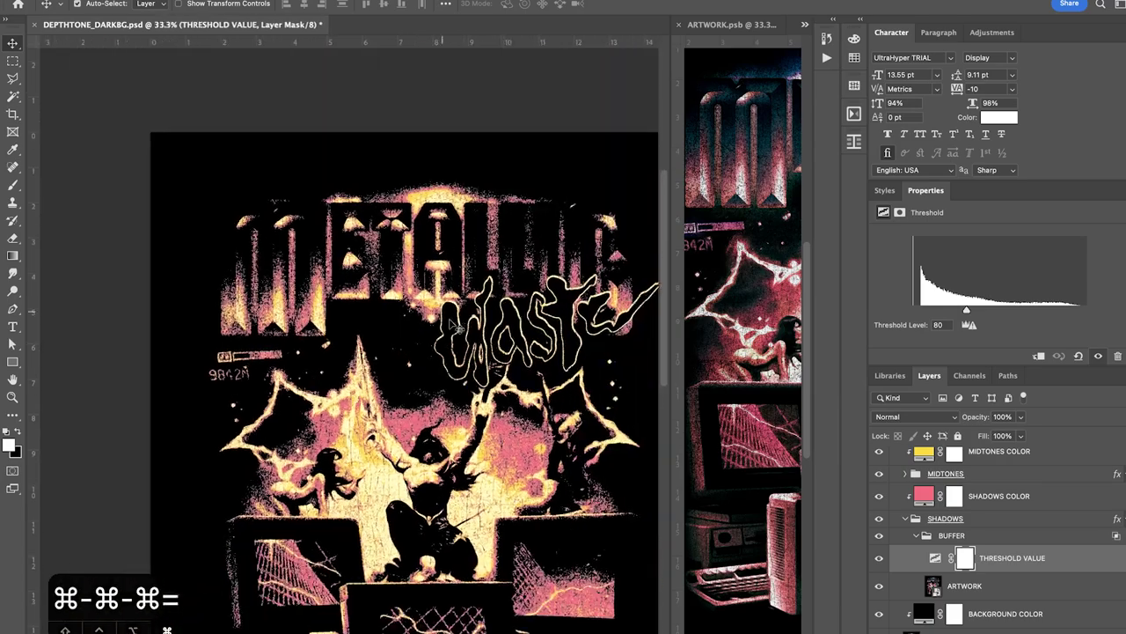
pyautogui.hscroll(2, 455, 326)
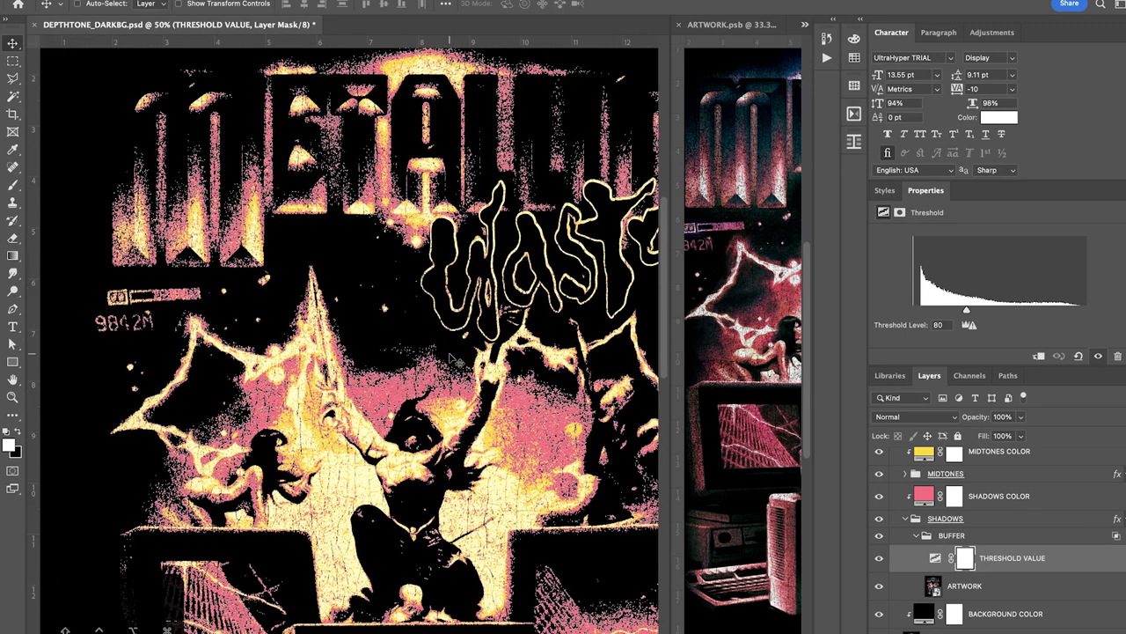
pyautogui.scroll(-2, 459, 352)
pyautogui.hscroll(-2, 460, 360)
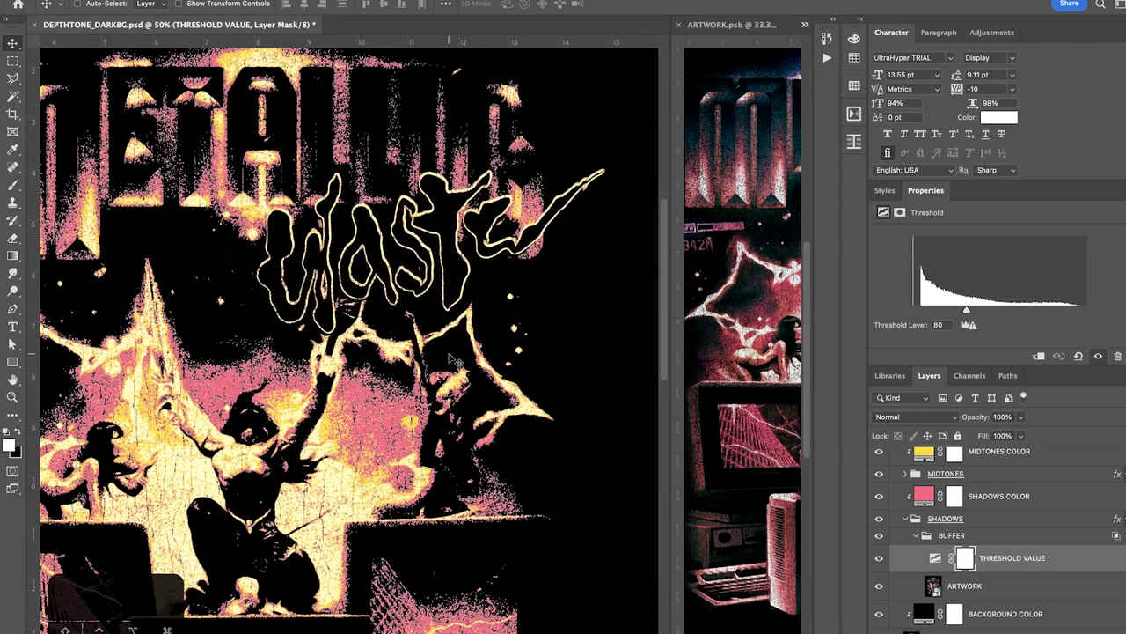
# Expand the MIDTONES group and raise its threshold level slightly
pyautogui.click(906, 473)
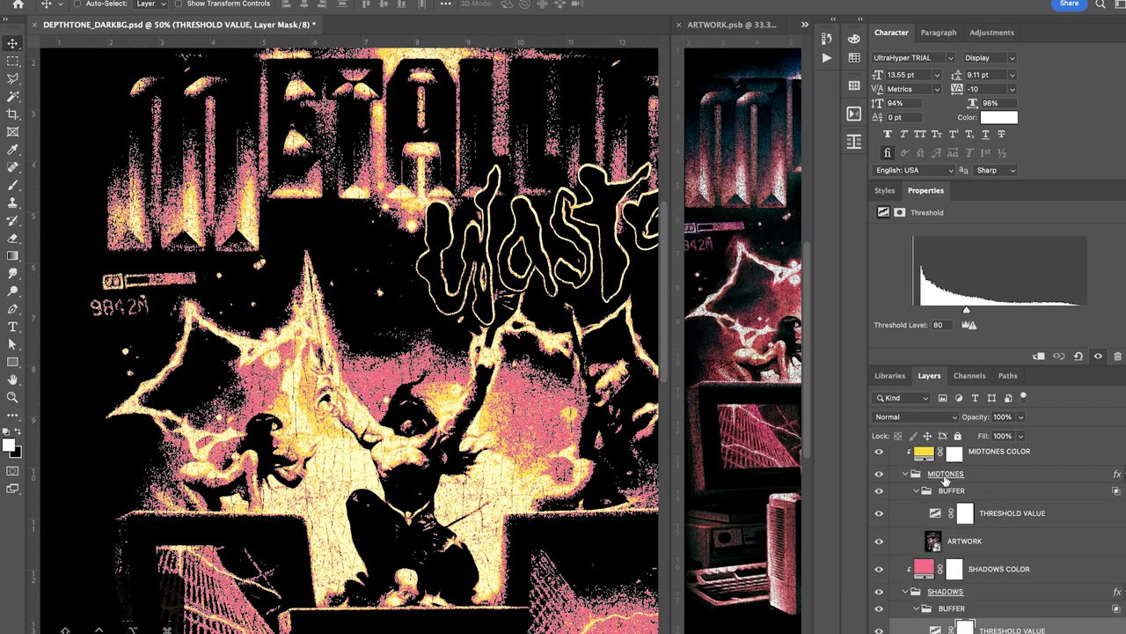
pyautogui.hscroll(2, 558, 443)
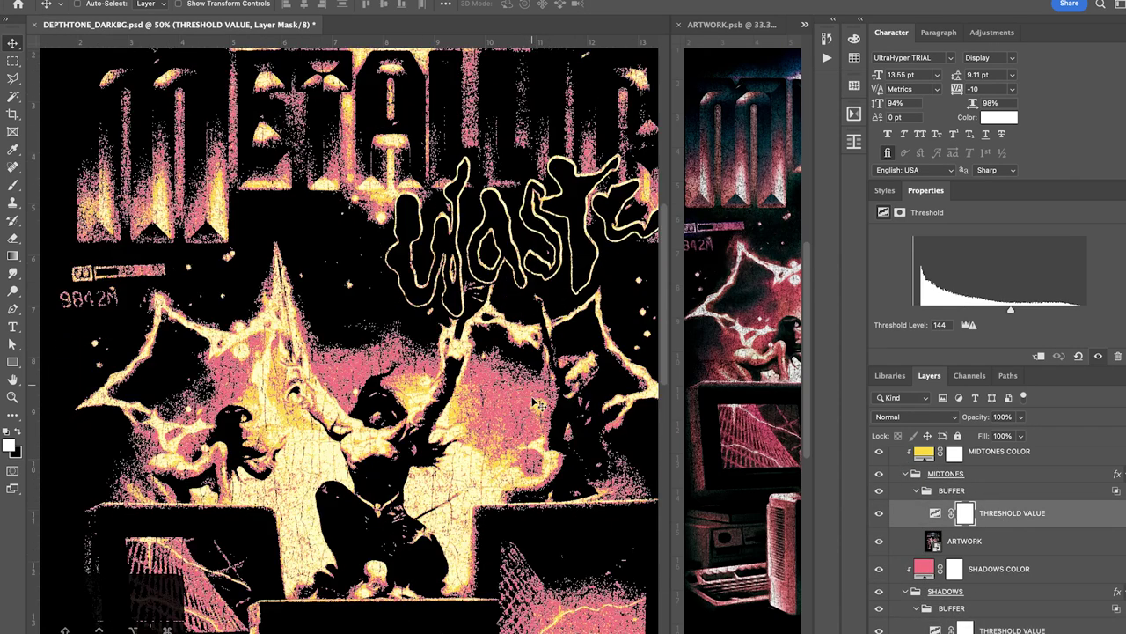
pyautogui.scroll(-1, 537, 403)
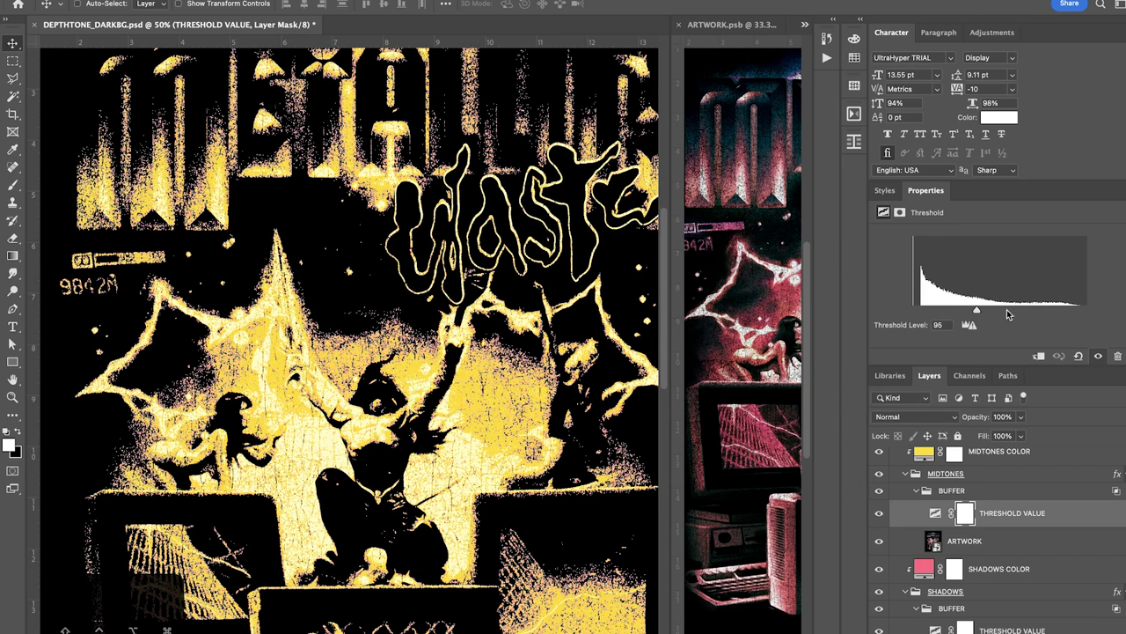
pyautogui.moveTo(1010, 310)
pyautogui.mouseDown()
pyautogui.moveTo(1050, 311)
pyautogui.moveTo(988, 309)
pyautogui.moveTo(1020, 308)
pyautogui.mouseUp()
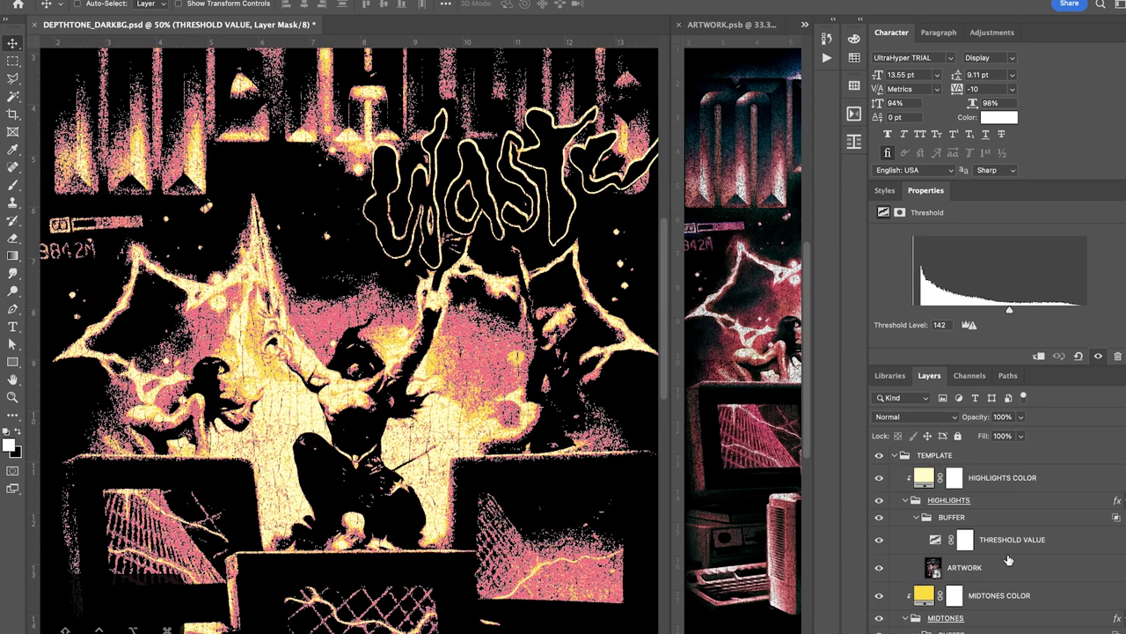
# Set the HIGHLIGHTS threshold level to 202 and zoom in to check tone detail
pyautogui.click(1008, 542)
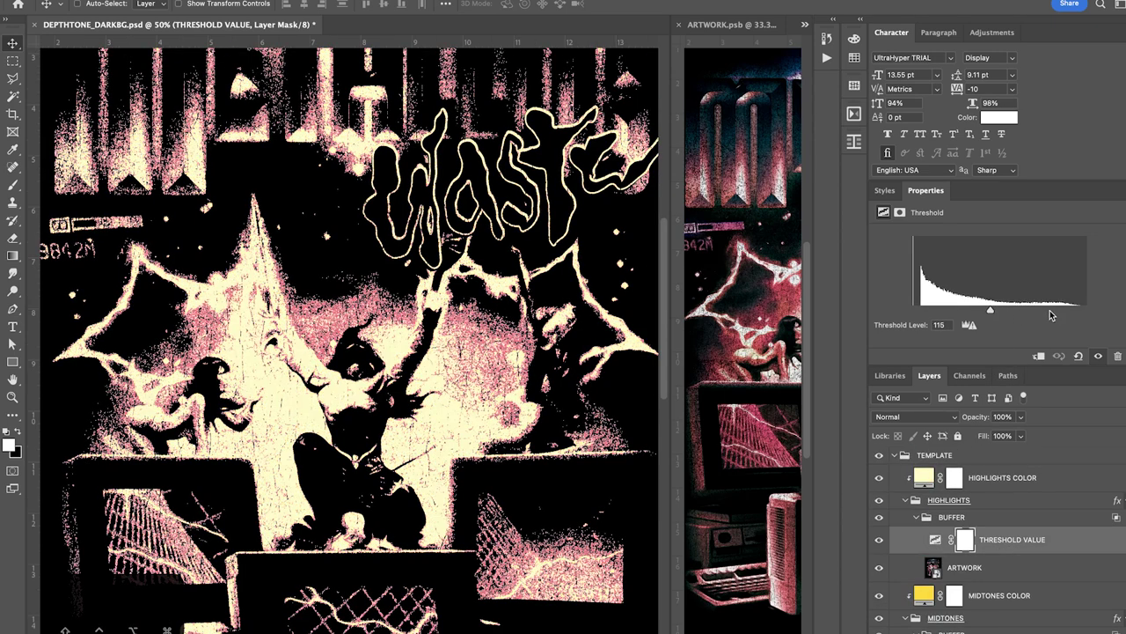
pyautogui.moveTo(1053, 310); pyautogui.dragTo(1050, 311)
pyautogui.press('super+equal')
pyautogui.press('super+equal')
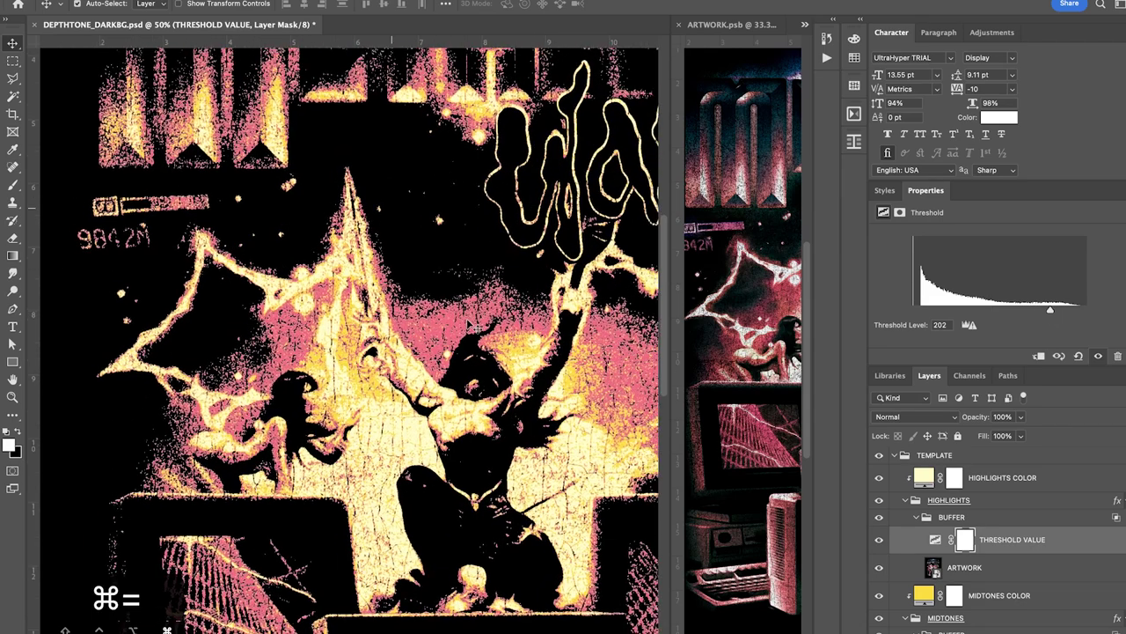
pyautogui.hscroll(-5, 348, 339)
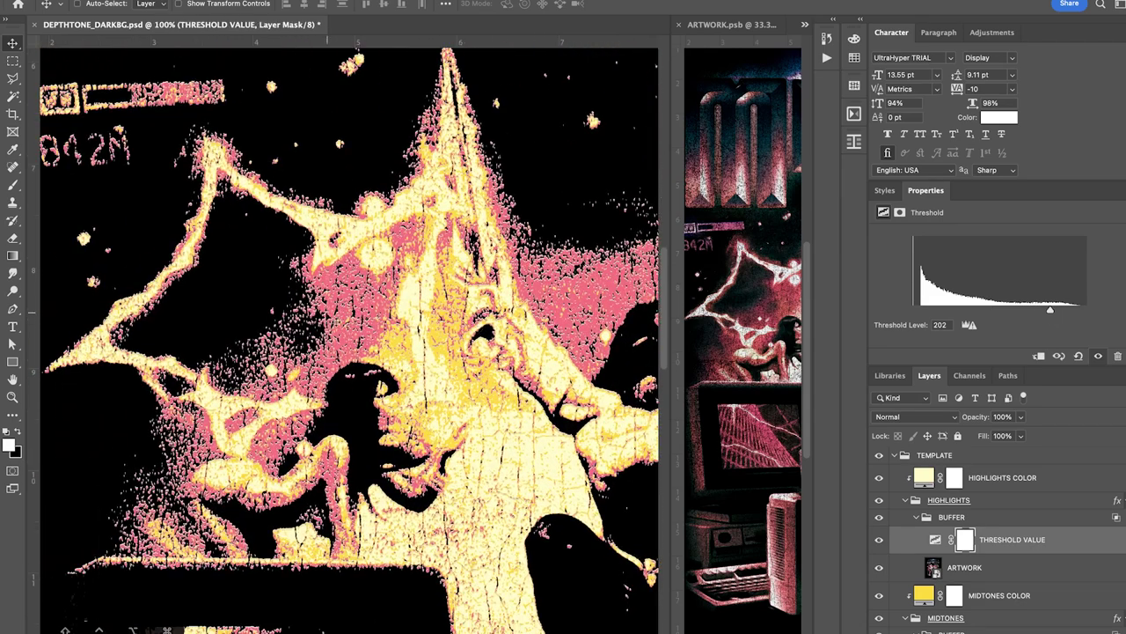
pyautogui.scroll(3, 348, 339)
pyautogui.scroll(-3, 430, 321)
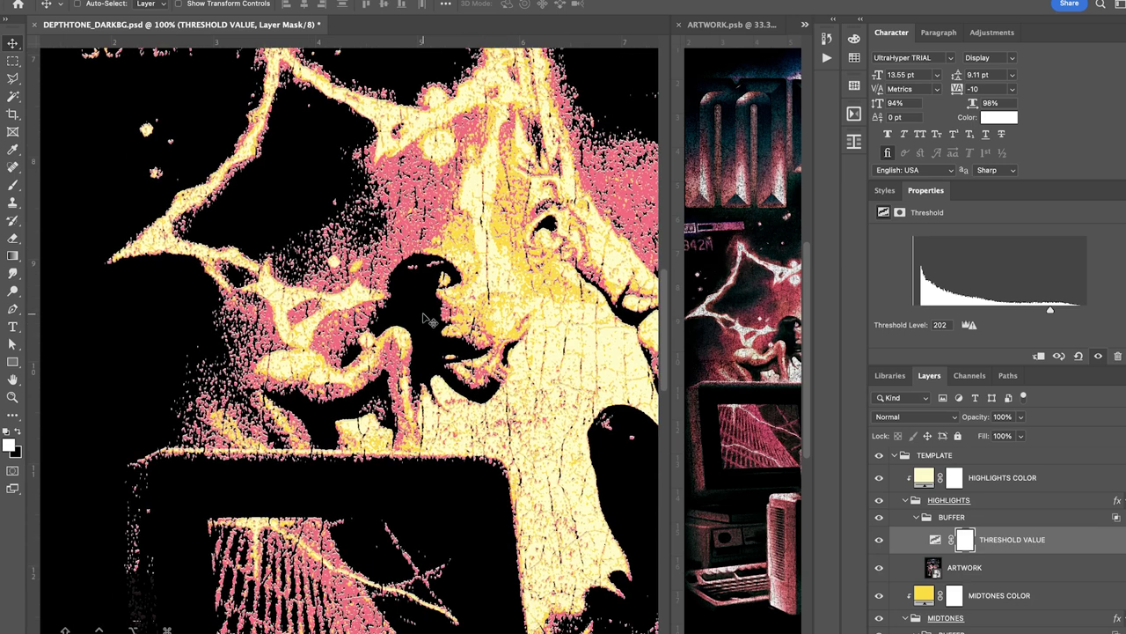
pyautogui.scroll(2, 508, 395)
pyautogui.hscroll(-3, 508, 395)
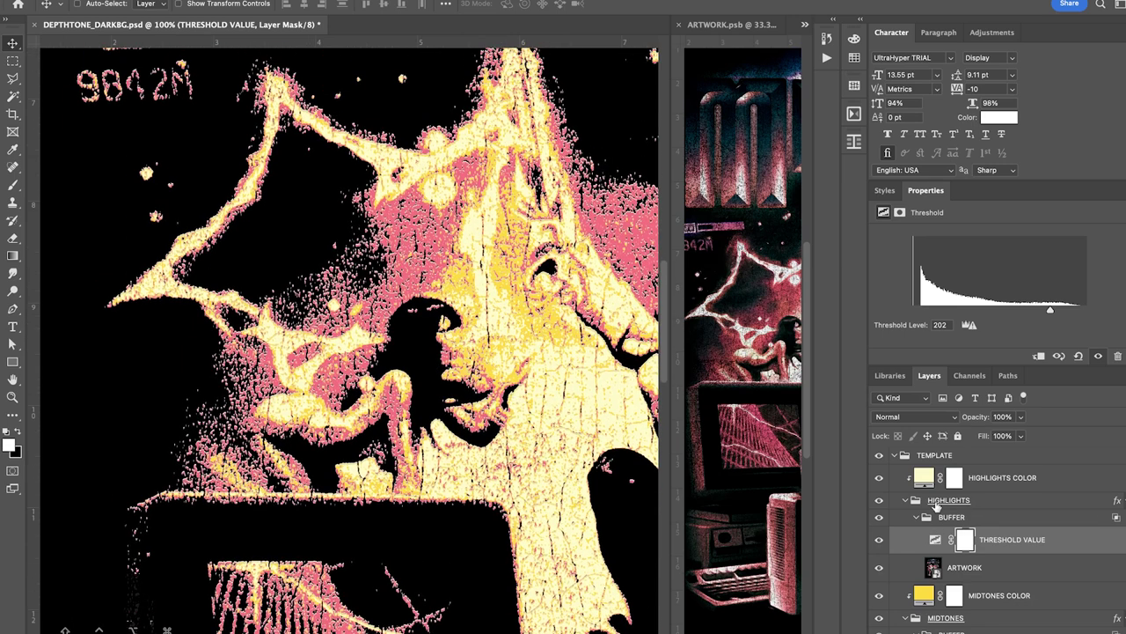
# Select the HIGHLIGHTS group and reveal its layer effects
pyautogui.click(983, 502)
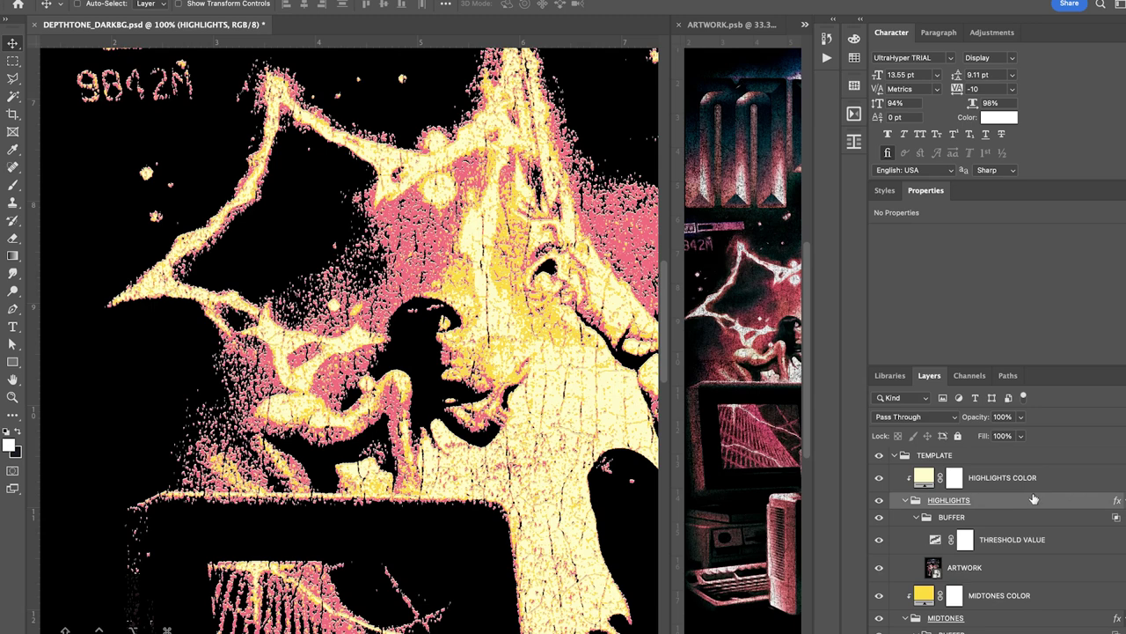
pyautogui.click(1123, 500)
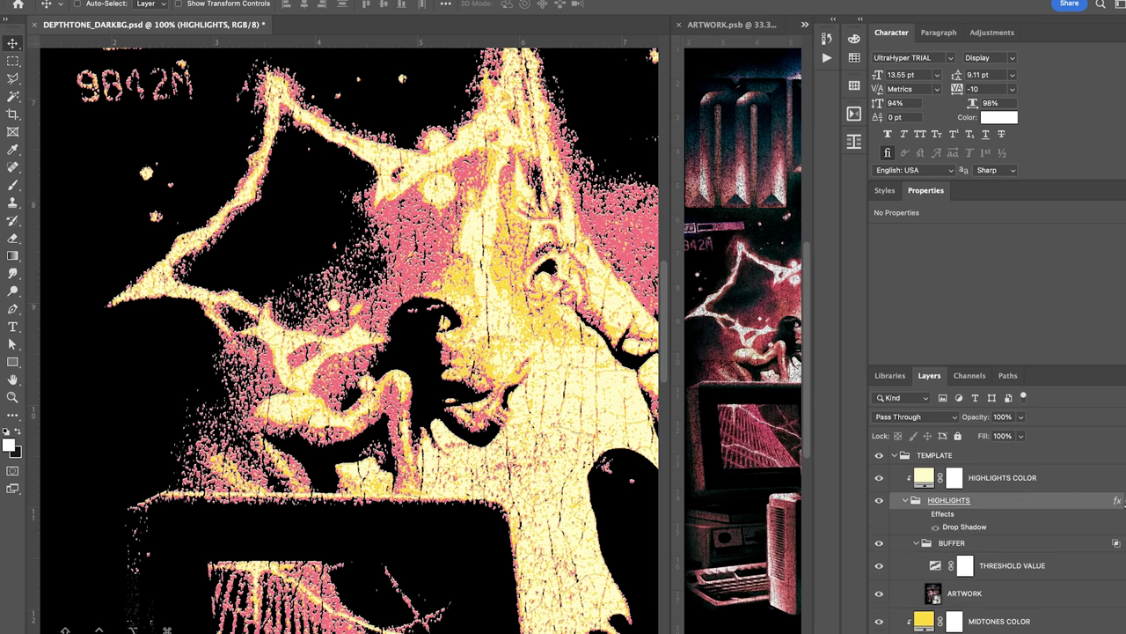
pyautogui.scroll(-3, 955, 524)
pyautogui.scroll(2, 954, 524)
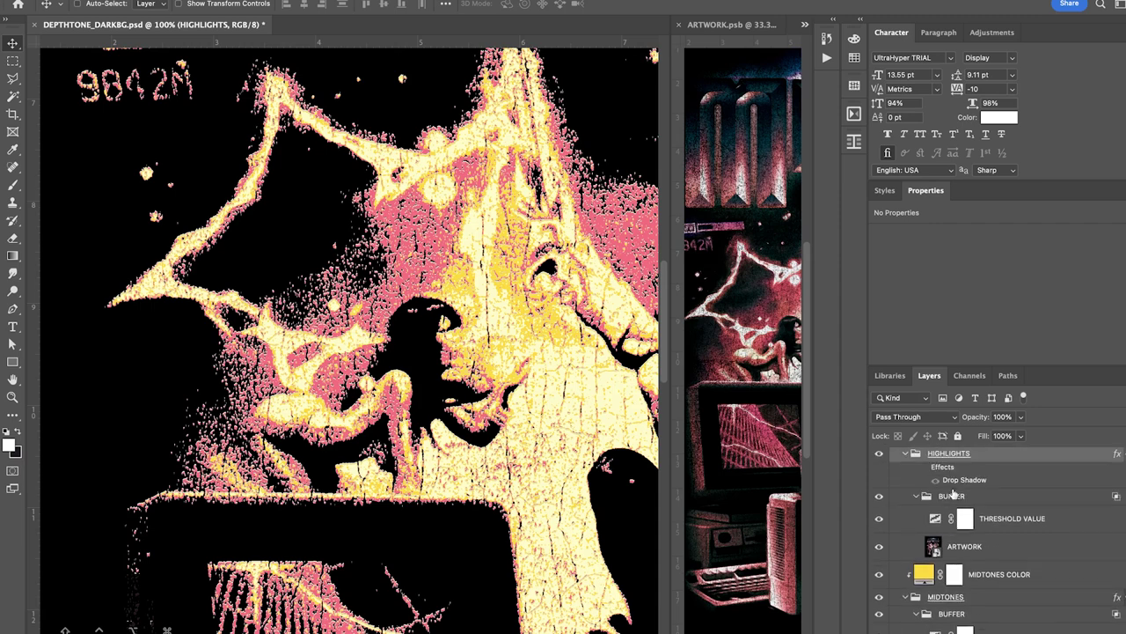
pyautogui.scroll(-2, 965, 519)
pyautogui.scroll(-2, 965, 519)
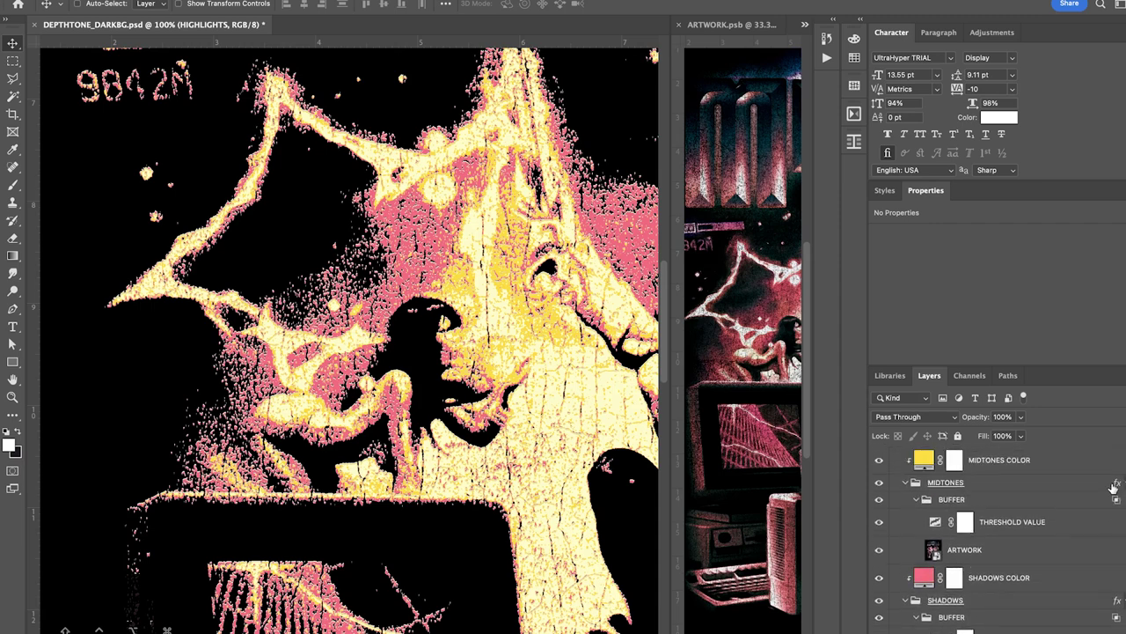
# Reveal the MIDTONES and SHADOWS layer effects and open the SHADOWS Drop Shadow settings
pyautogui.click(1118, 483)
pyautogui.click(1116, 483)
pyautogui.click(1116, 484)
pyautogui.scroll(-3, 1098, 527)
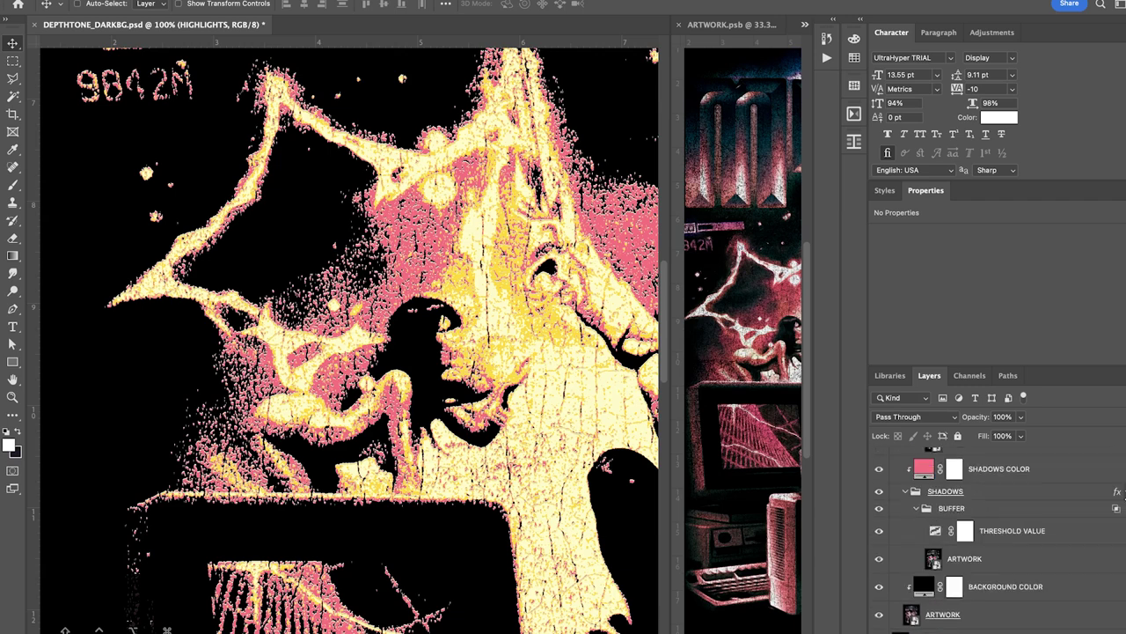
pyautogui.click(1117, 491)
pyautogui.scroll(2, 959, 528)
pyautogui.click(956, 553)
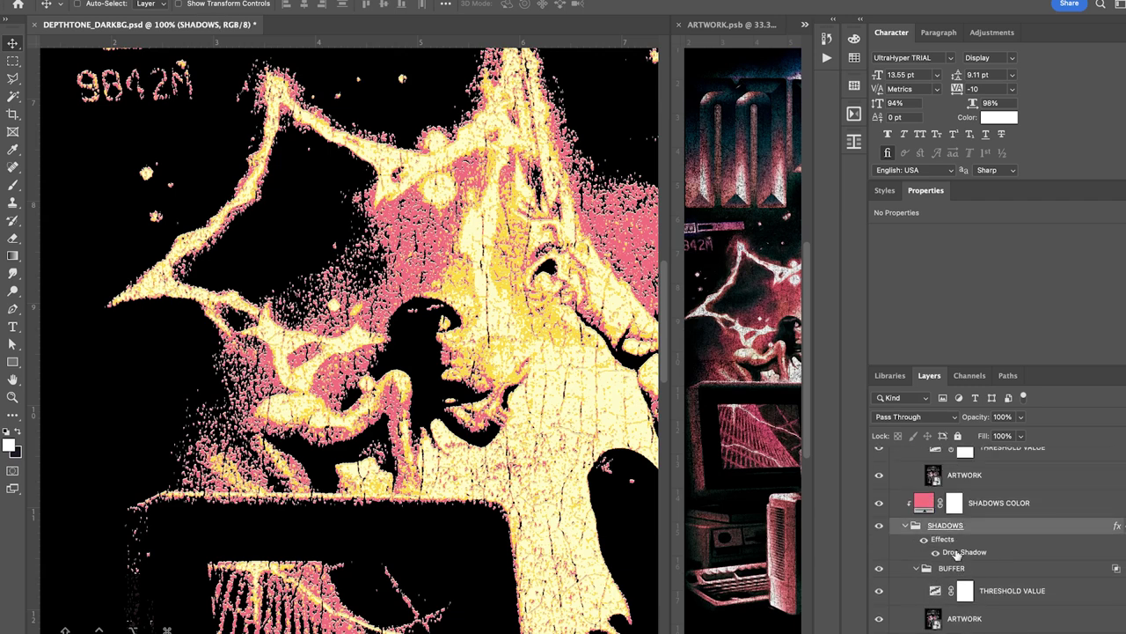
pyautogui.doubleClick(957, 552)
pyautogui.moveTo(811, 117); pyautogui.dragTo(702, 86)
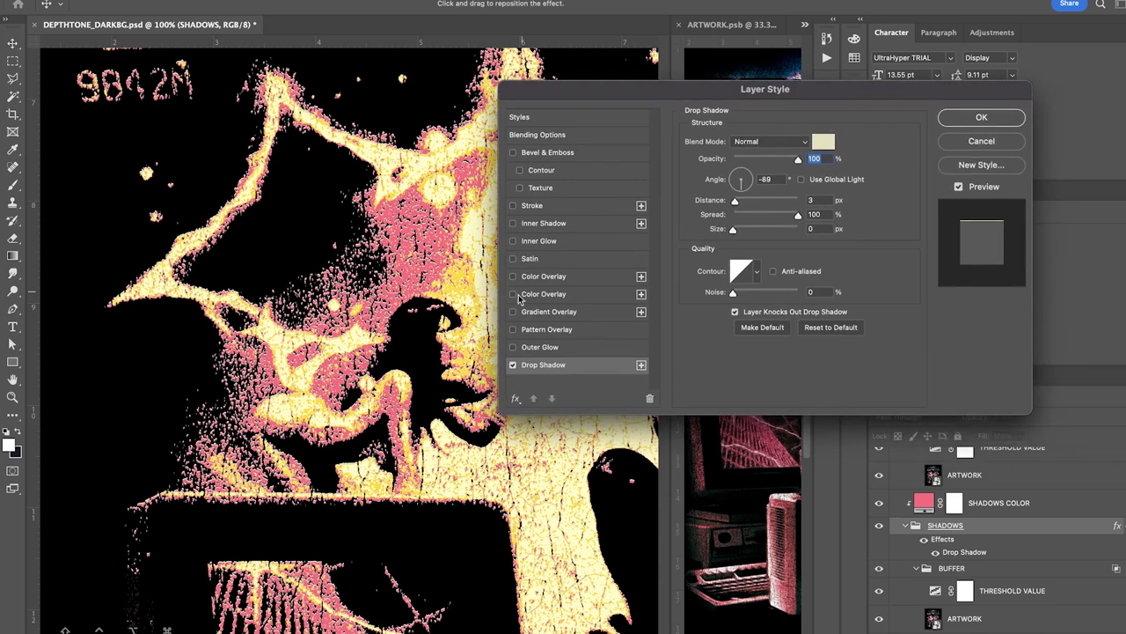
pyautogui.click(513, 364)
pyautogui.click(513, 364)
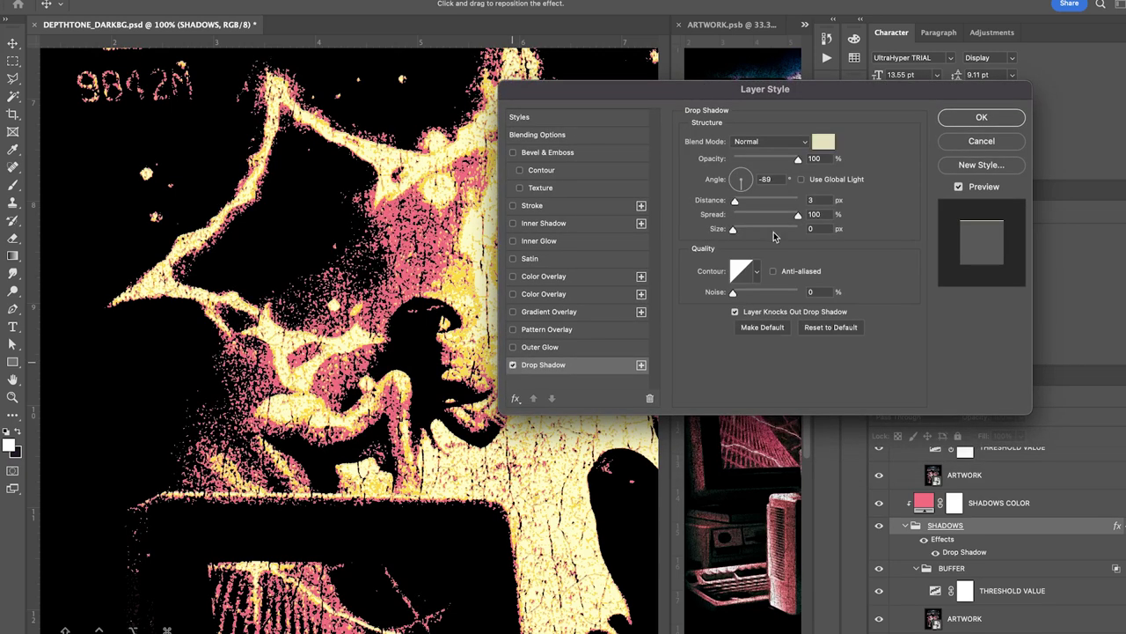
pyautogui.moveTo(733, 229)
pyautogui.mouseDown()
pyautogui.moveTo(750, 231)
pyautogui.moveTo(736, 231)
pyautogui.mouseUp()
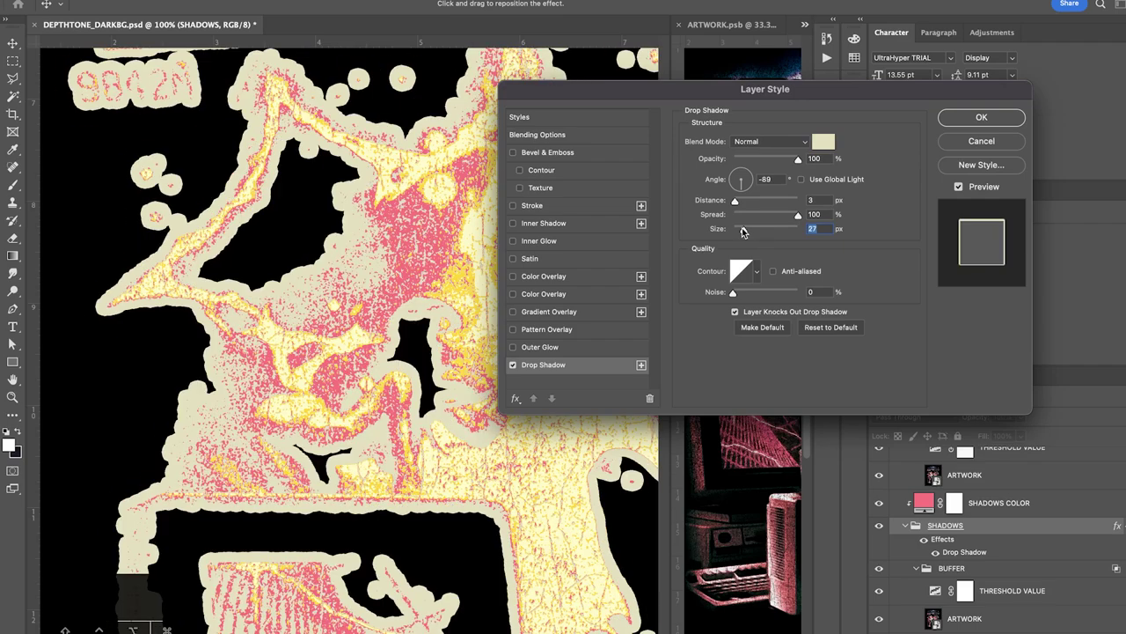
pyautogui.press('Return')
pyautogui.press('super+minus')
pyautogui.press('super+minus')
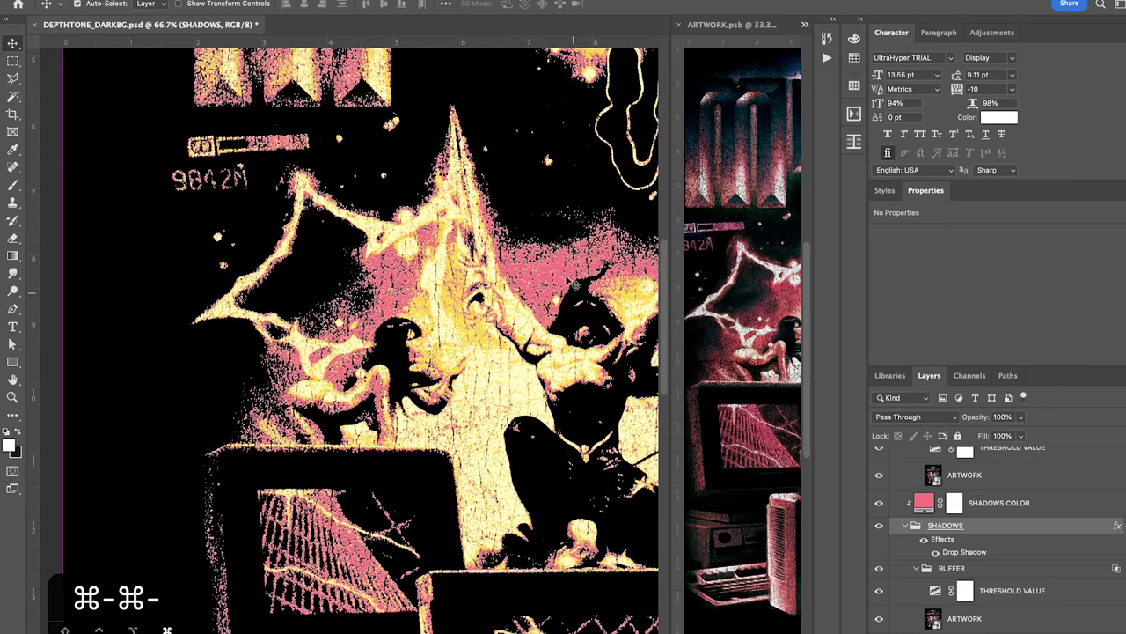
pyautogui.press('super+minus')
pyautogui.press('super+plus')
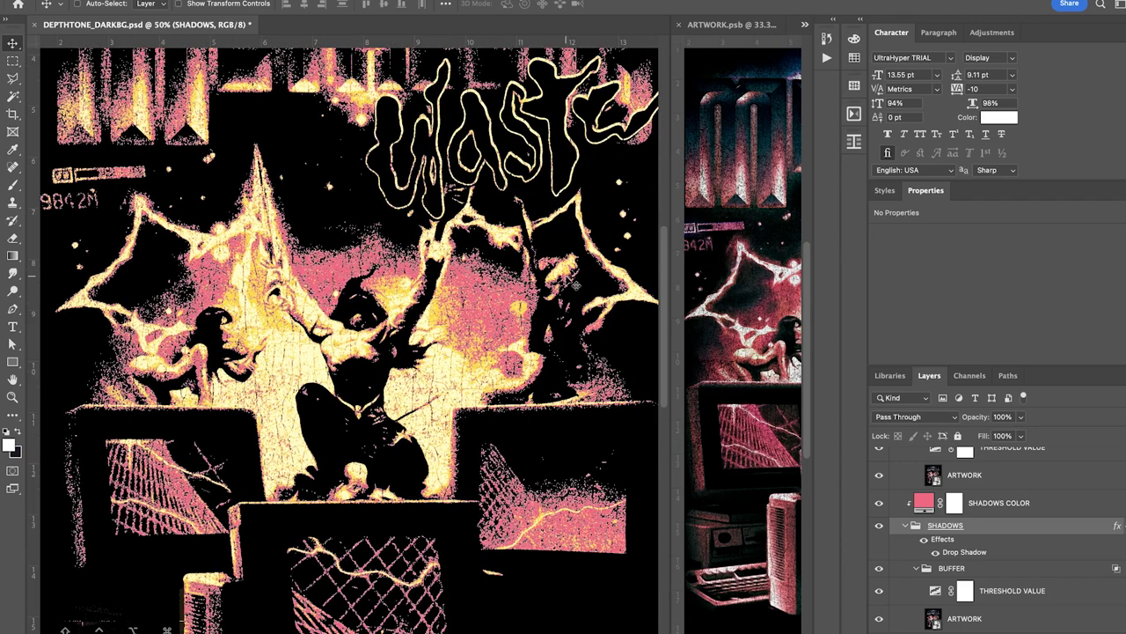
pyautogui.press('super+minus')
# Recolour the SHADOWS COLOR fill to a muted mauve, #957d80
pyautogui.click(906, 526)
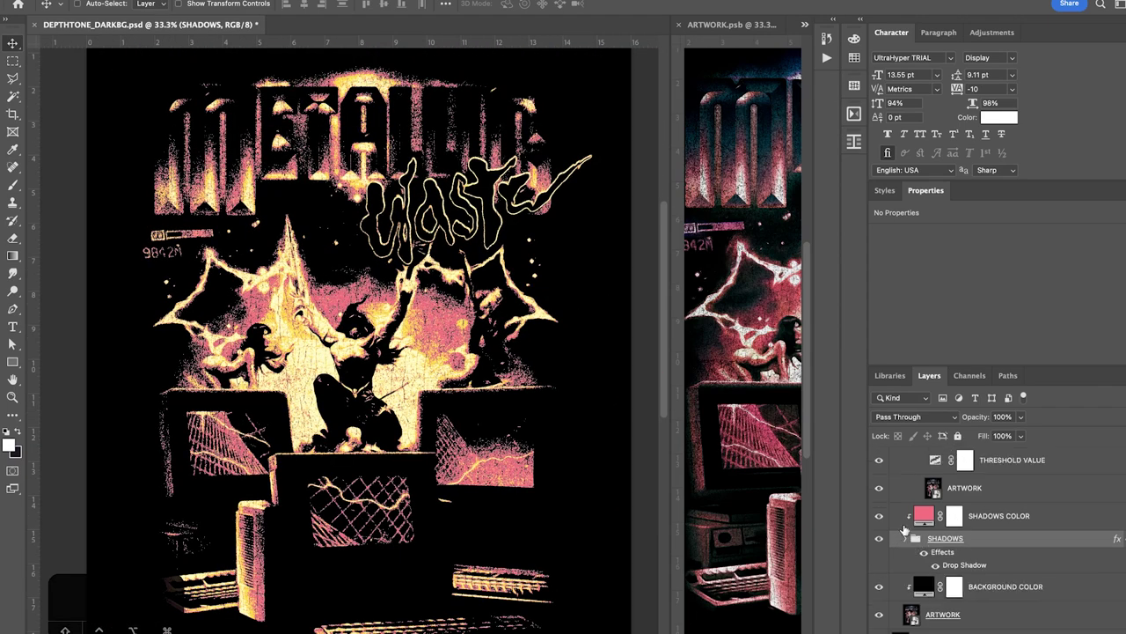
pyautogui.scroll(1, 933, 548)
pyautogui.click(924, 551)
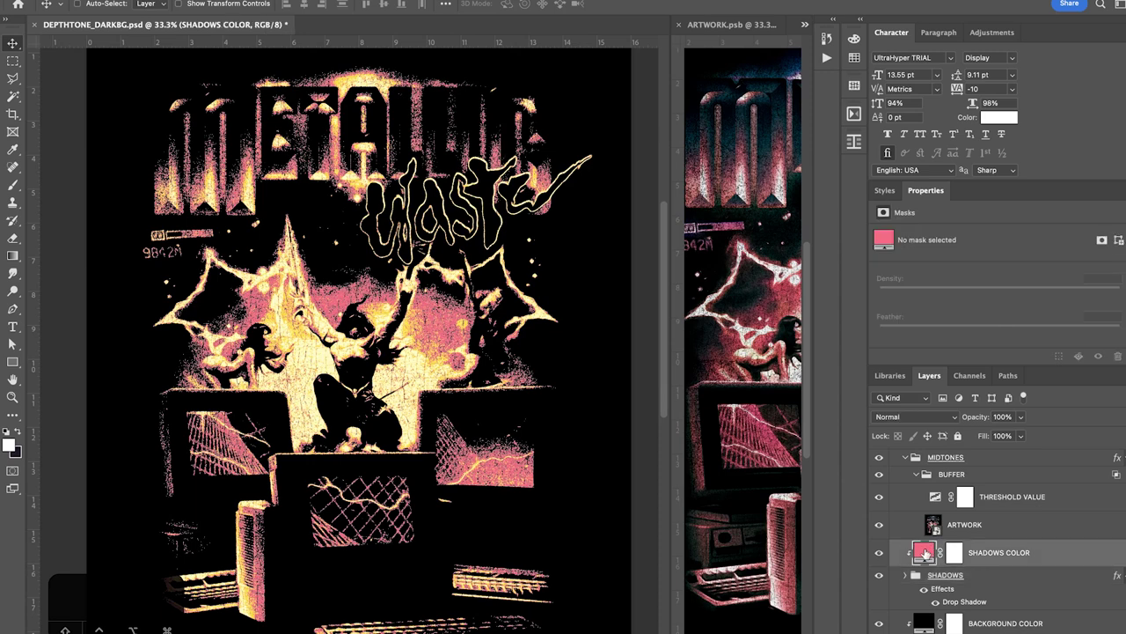
pyautogui.doubleClick(924, 551)
pyautogui.click(797, 316)
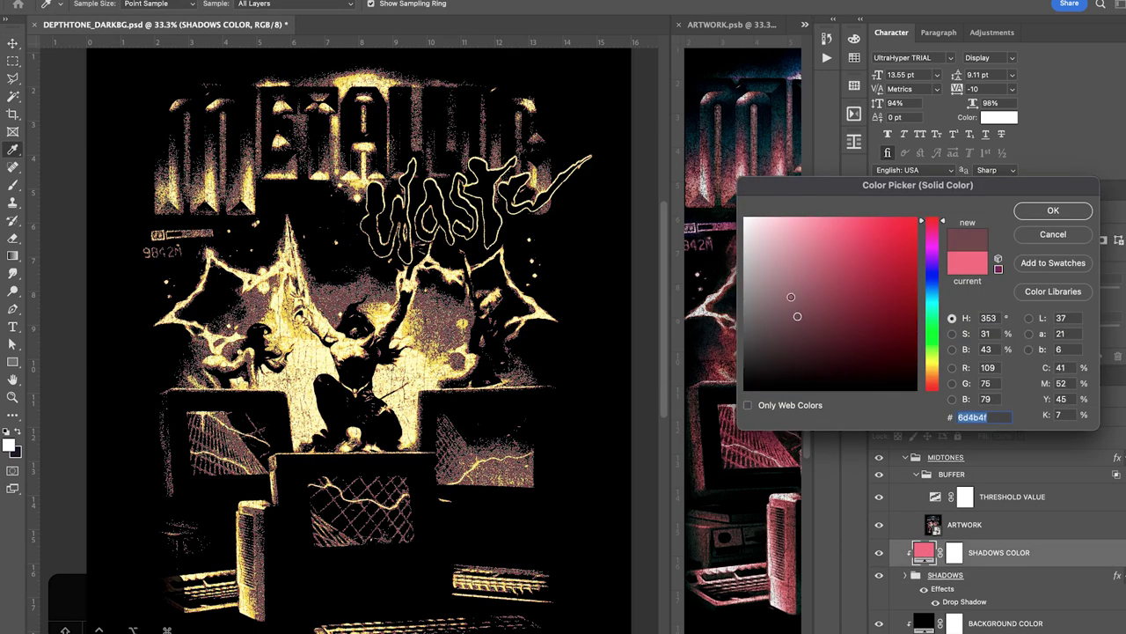
pyautogui.moveTo(790, 297)
pyautogui.mouseDown()
pyautogui.moveTo(785, 280)
pyautogui.moveTo(776, 299)
pyautogui.mouseUp()
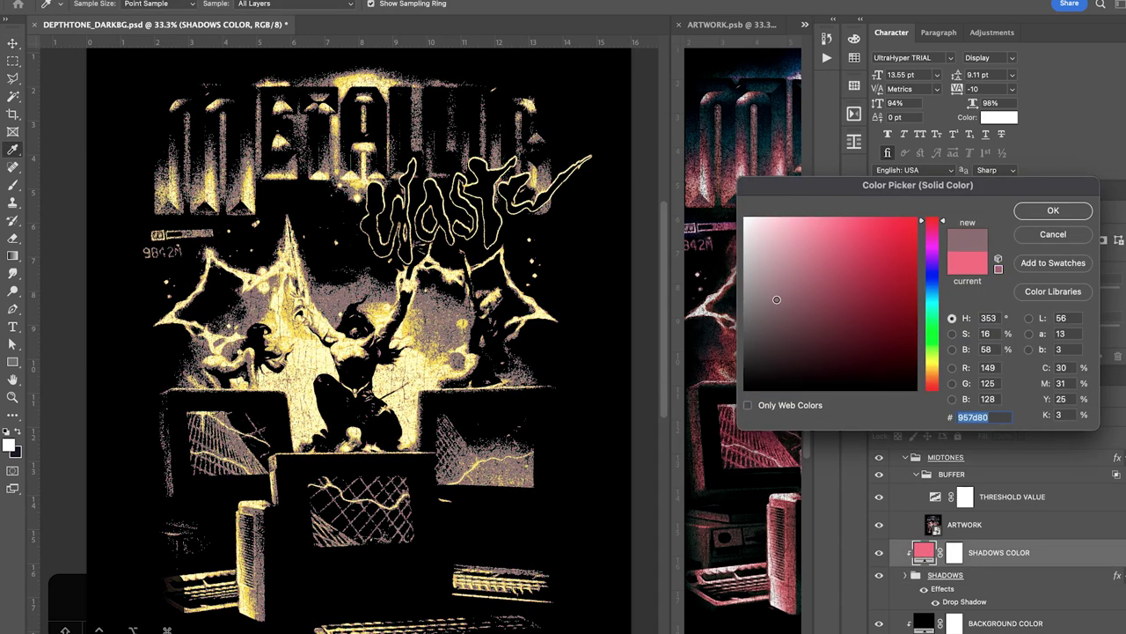
pyautogui.press('Return')
# Open the MIDTONES COLOR fill's colour picker to change it to pink
pyautogui.scroll(1, 924, 484)
pyautogui.click(923, 480)
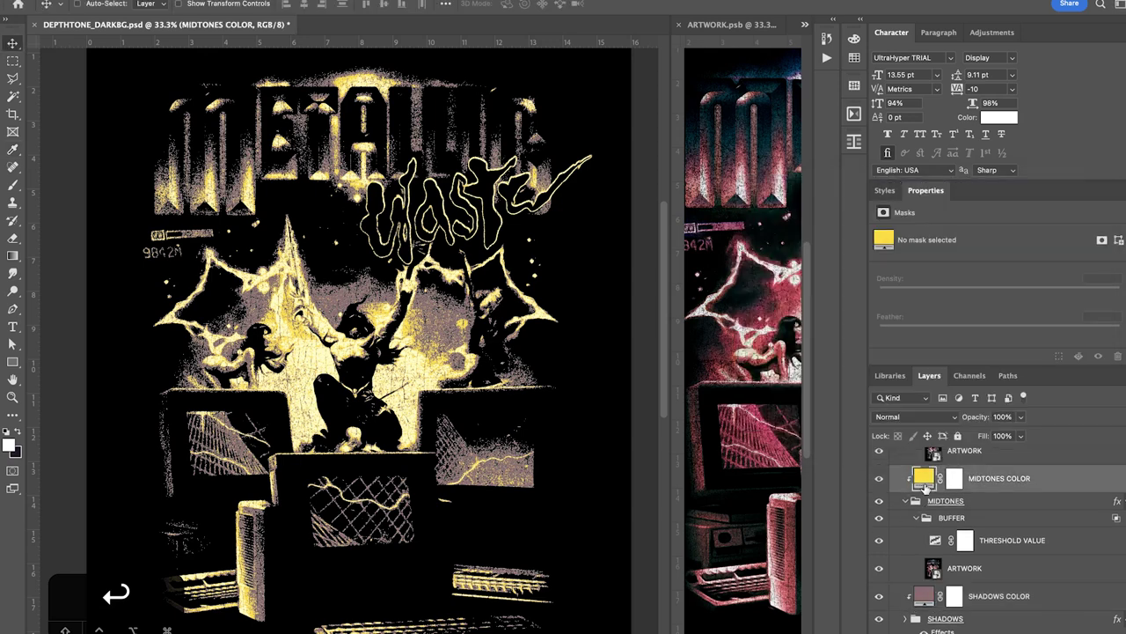
pyautogui.doubleClick(924, 479)
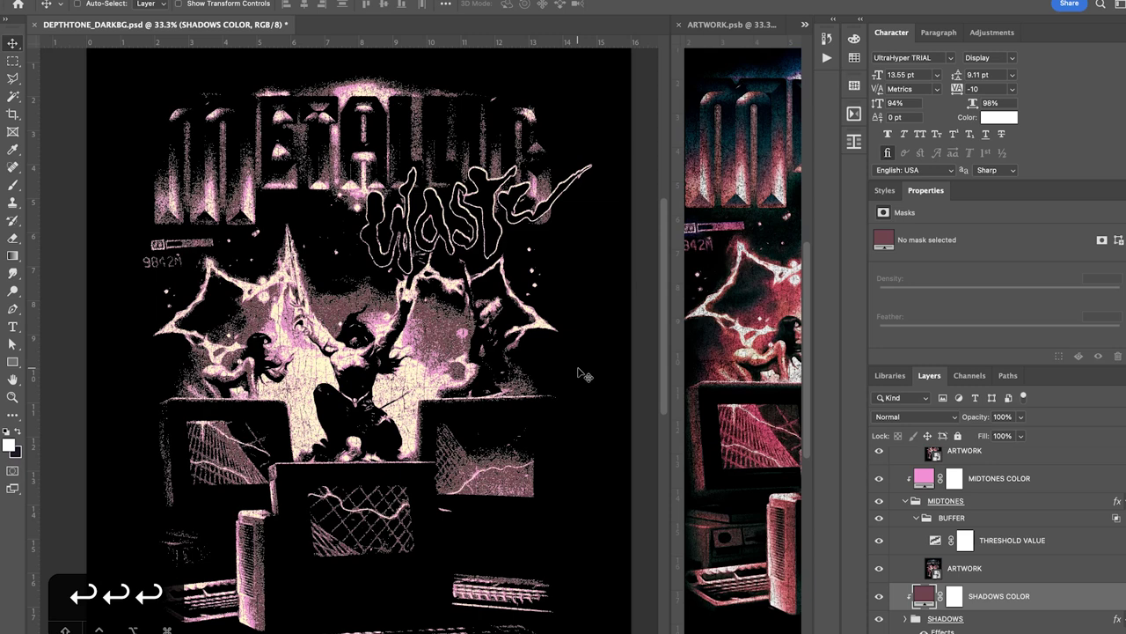
pyautogui.scroll(-2, 581, 374)
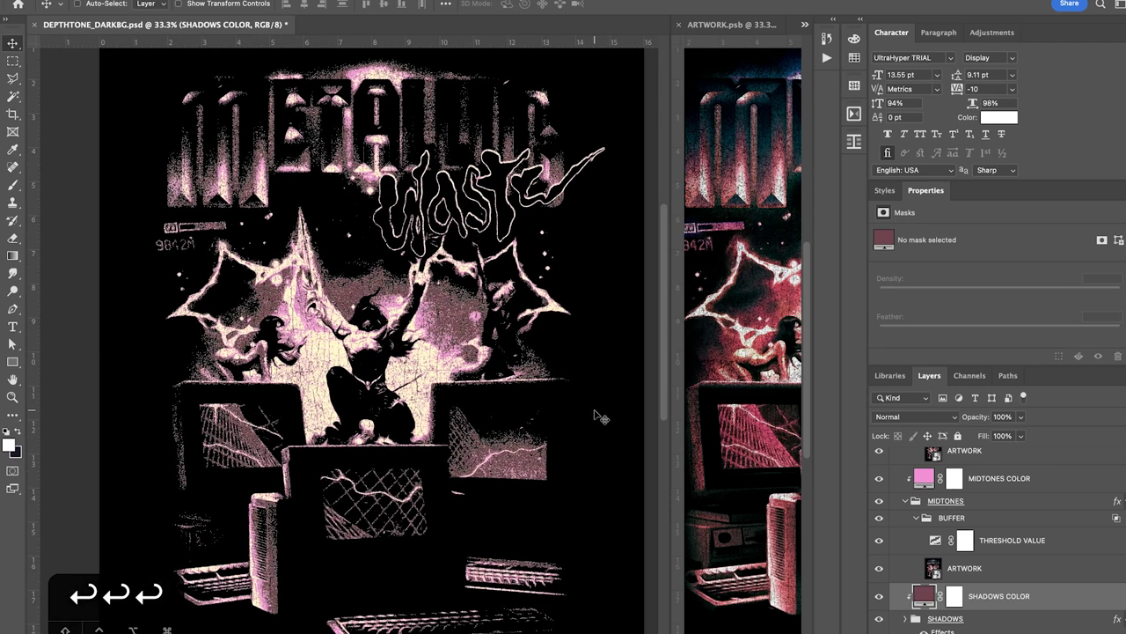
# Collapse the BUFFER, MIDTONES and HIGHLIGHTS groups in the Layers panel
pyautogui.click(917, 517)
pyautogui.scroll(2, 908, 518)
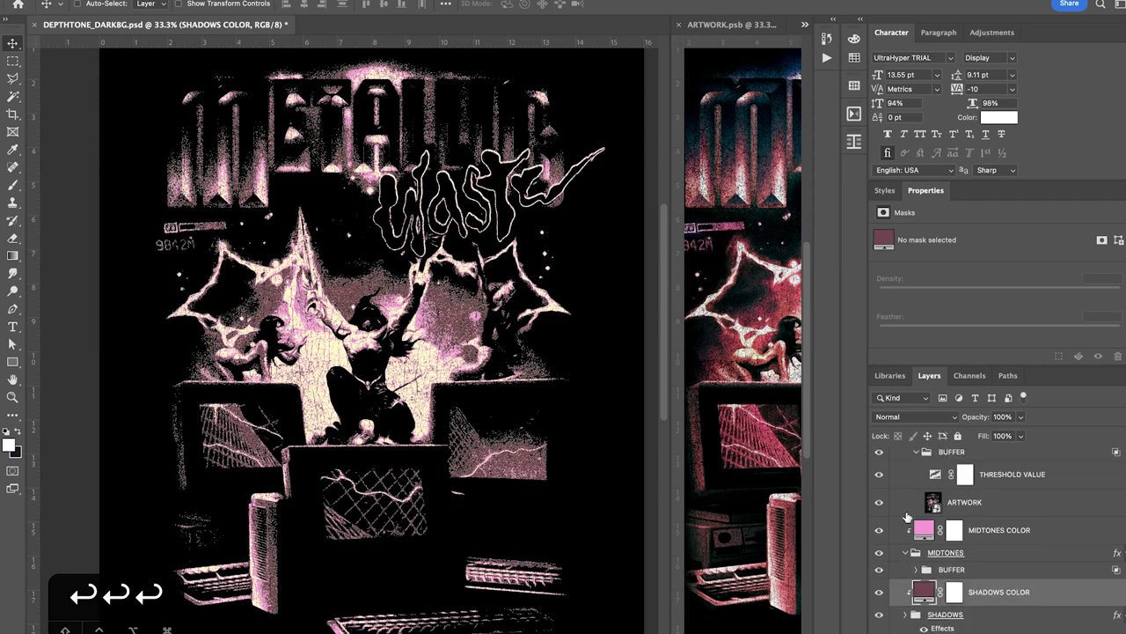
pyautogui.click(905, 552)
pyautogui.scroll(3, 905, 552)
pyautogui.click(917, 519)
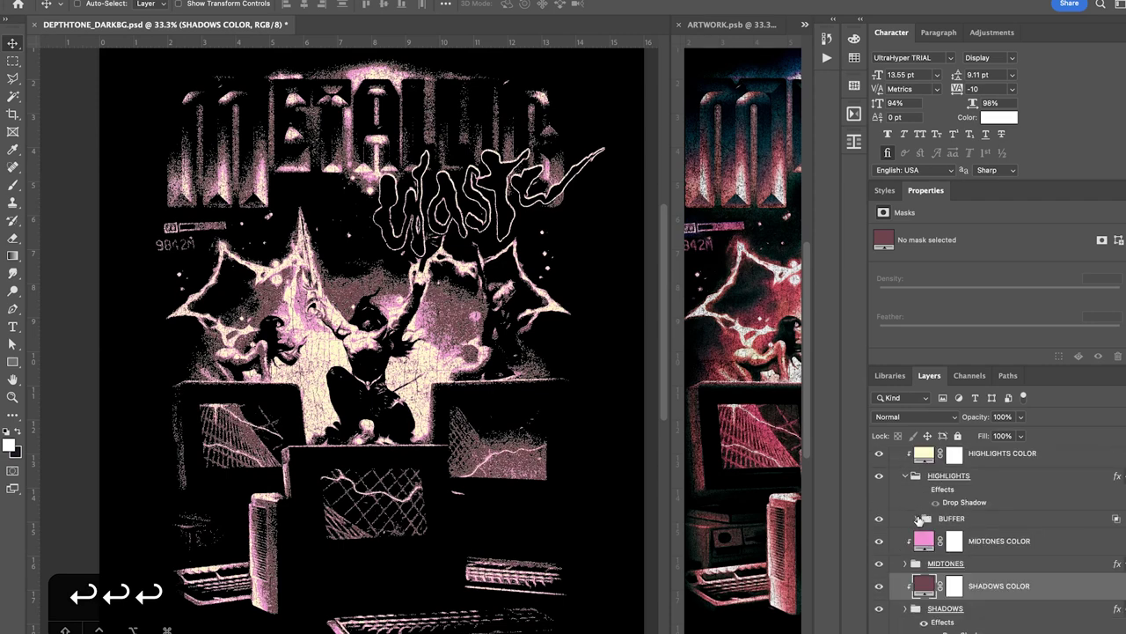
pyautogui.click(907, 478)
pyautogui.scroll(1, 878, 508)
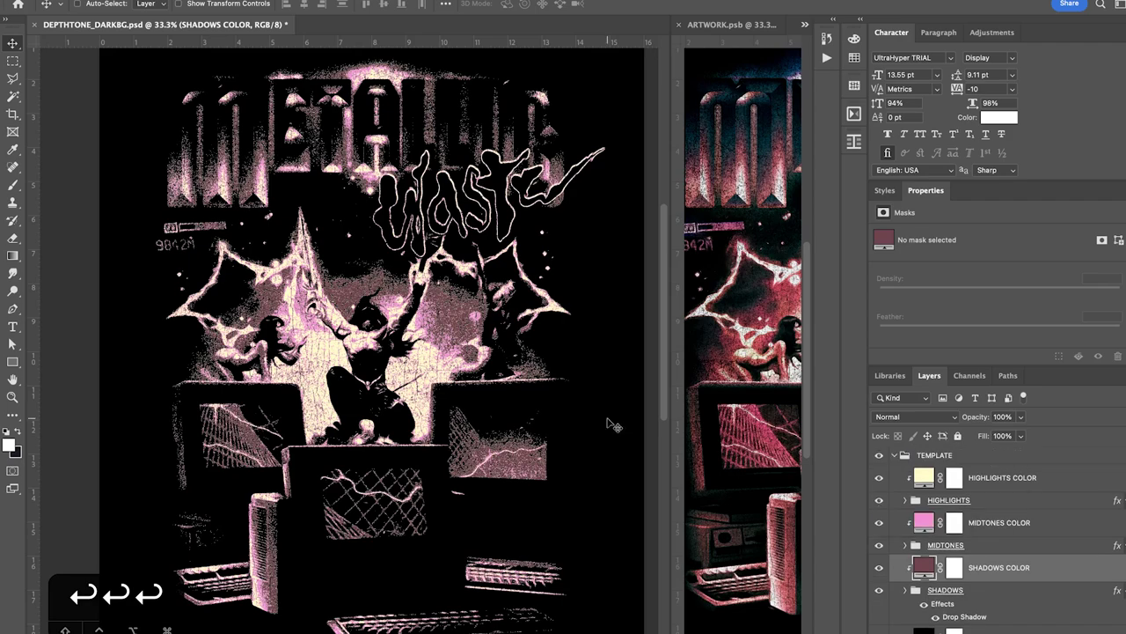
# Zoom the poster to 50% and pan around to inspect the artwork
pyautogui.press('super+equal')
pyautogui.press('super+minus')
pyautogui.press('super+equal')
pyautogui.scroll(3, 515, 372)
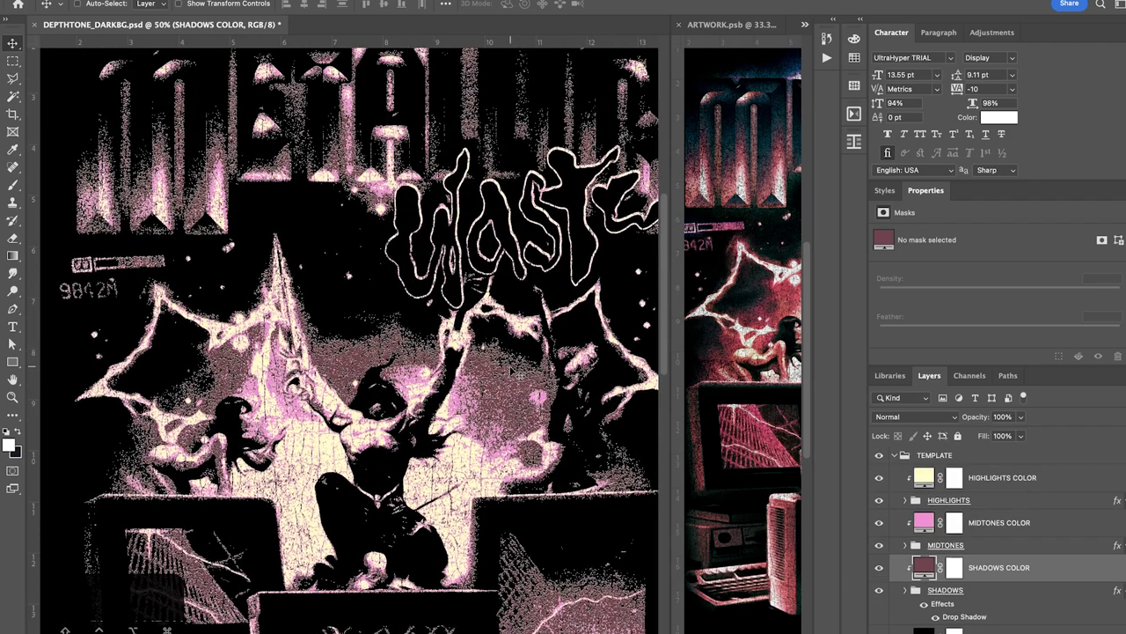
pyautogui.scroll(2, 515, 372)
pyautogui.hscroll(1, 514, 373)
pyautogui.scroll(-3, 514, 371)
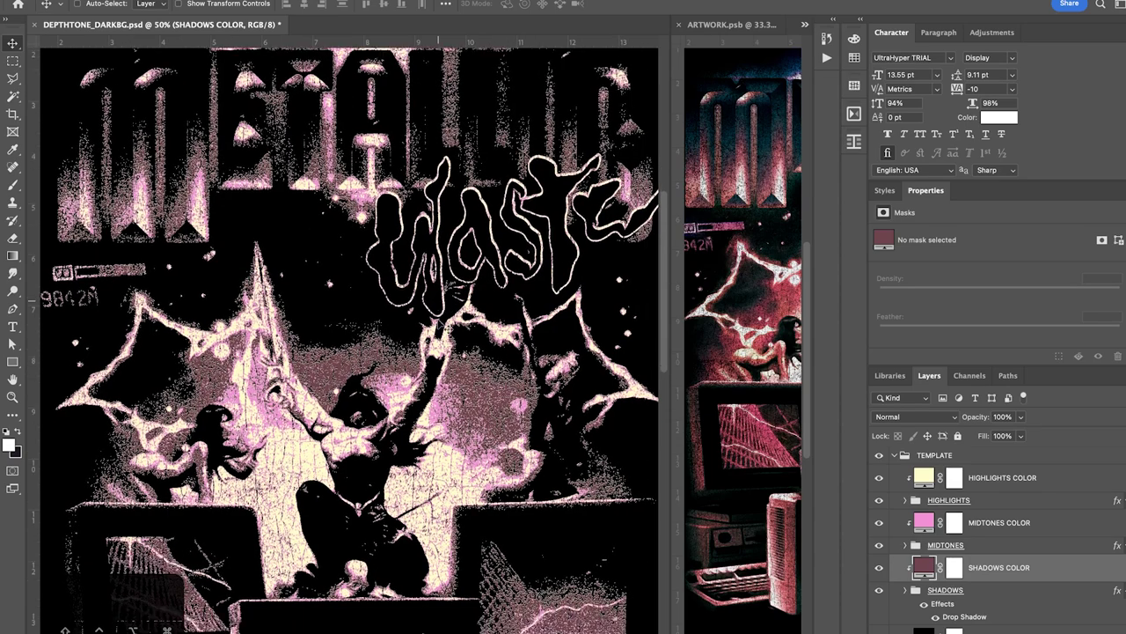
pyautogui.press('super+minus')
pyautogui.press('super+equal')
pyautogui.scroll(-2, 441, 324)
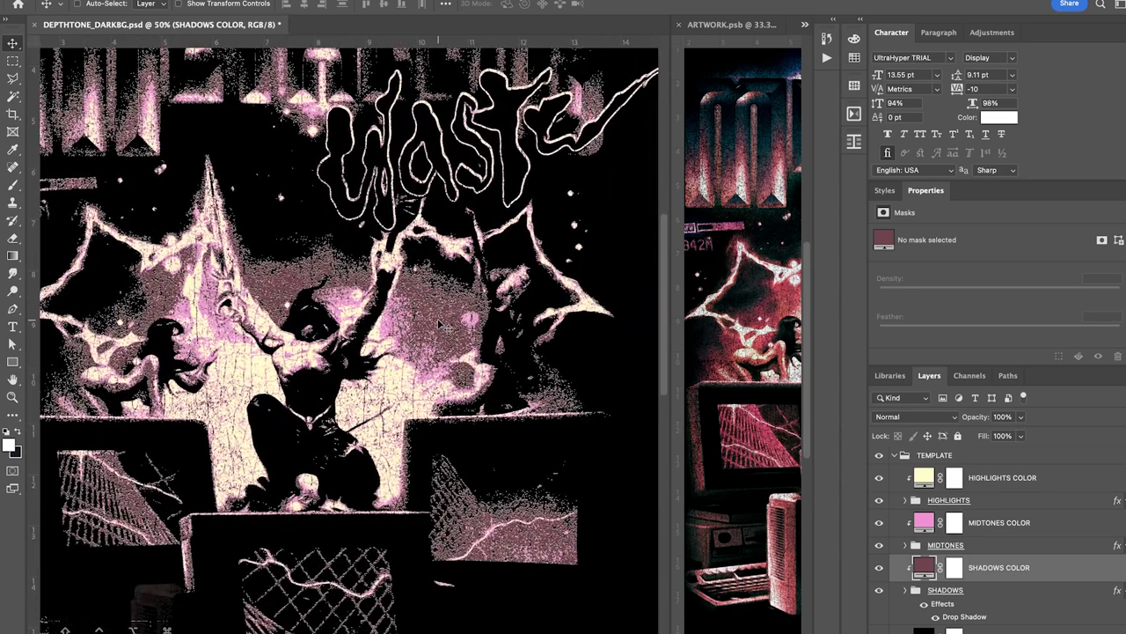
pyautogui.scroll(-1, 441, 324)
pyautogui.scroll(-2, 438, 324)
pyautogui.hscroll(-1, 438, 324)
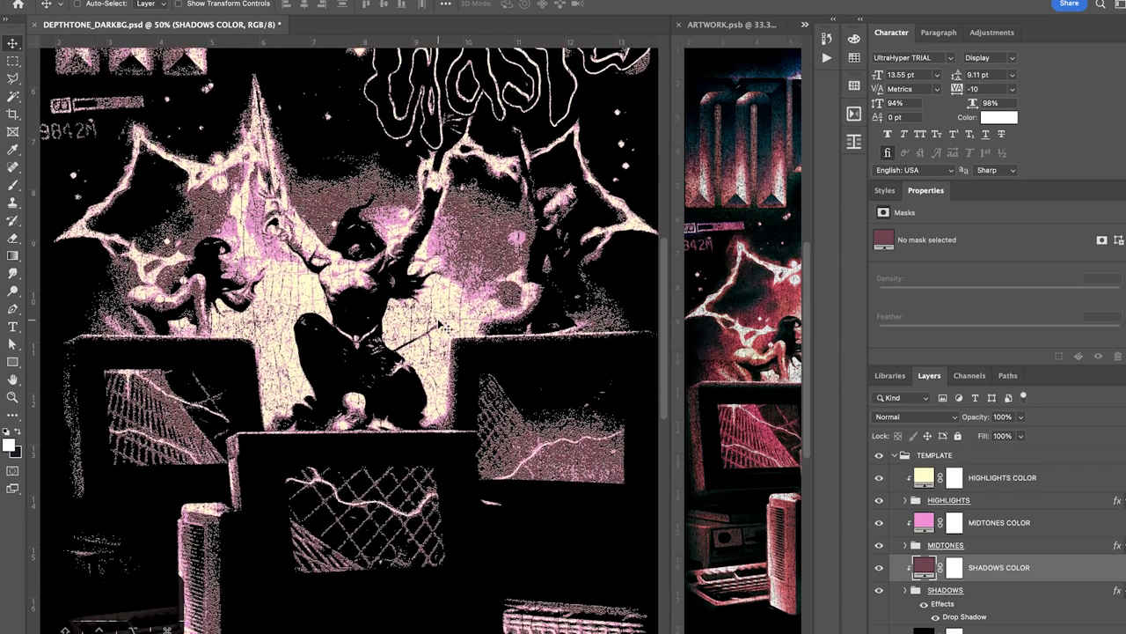
pyautogui.scroll(2, 444, 325)
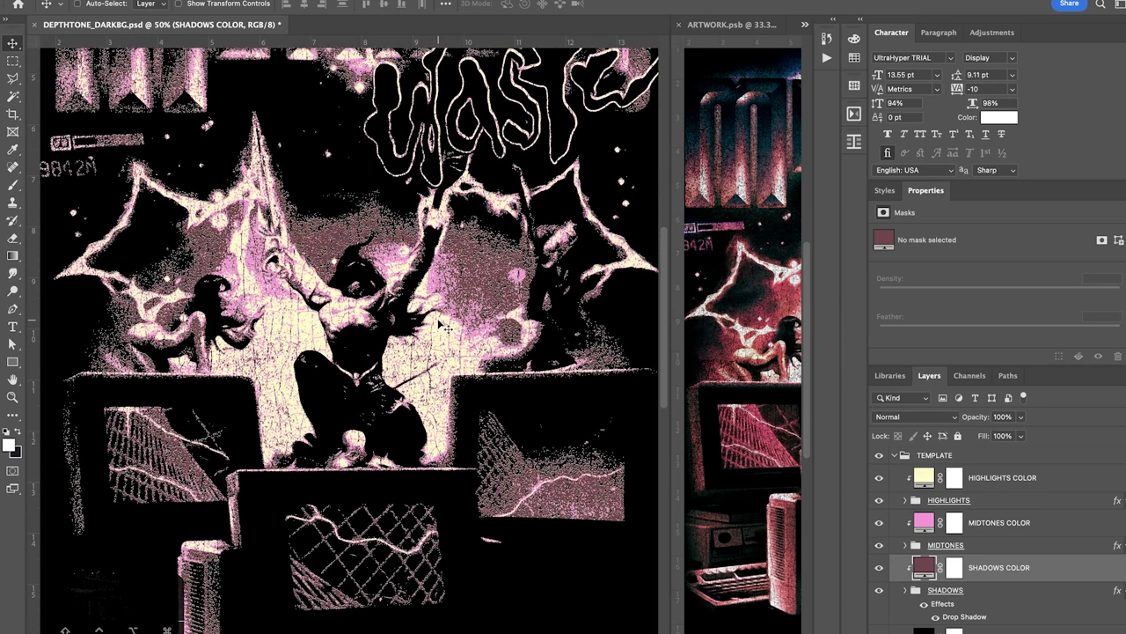
pyautogui.scroll(4, 444, 327)
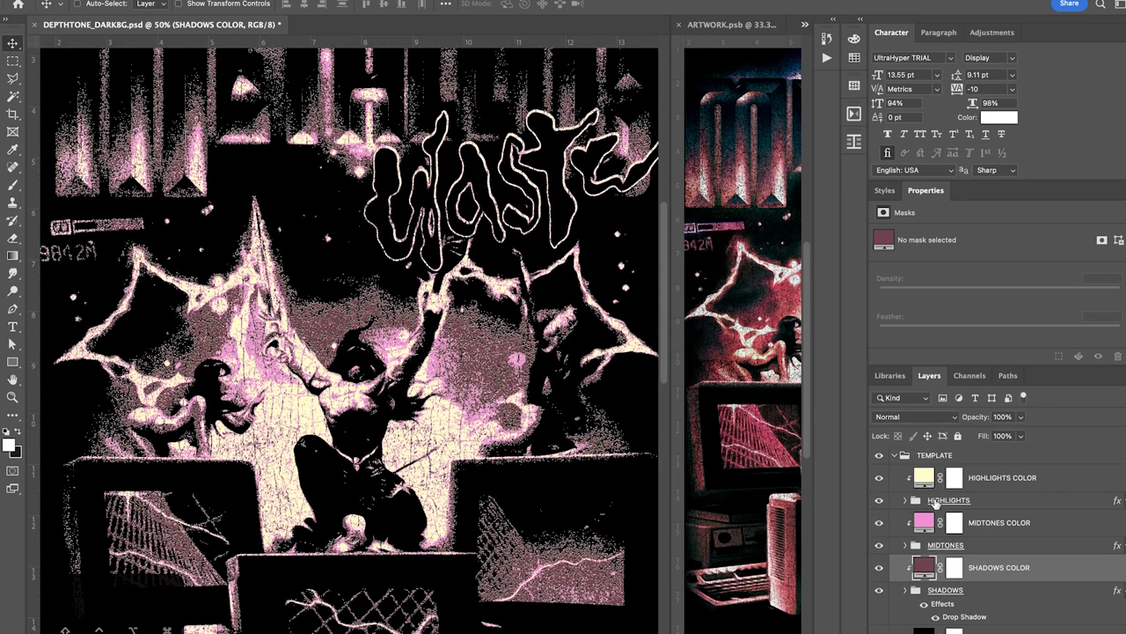
pyautogui.scroll(2, 563, 431)
pyautogui.scroll(-1, 563, 431)
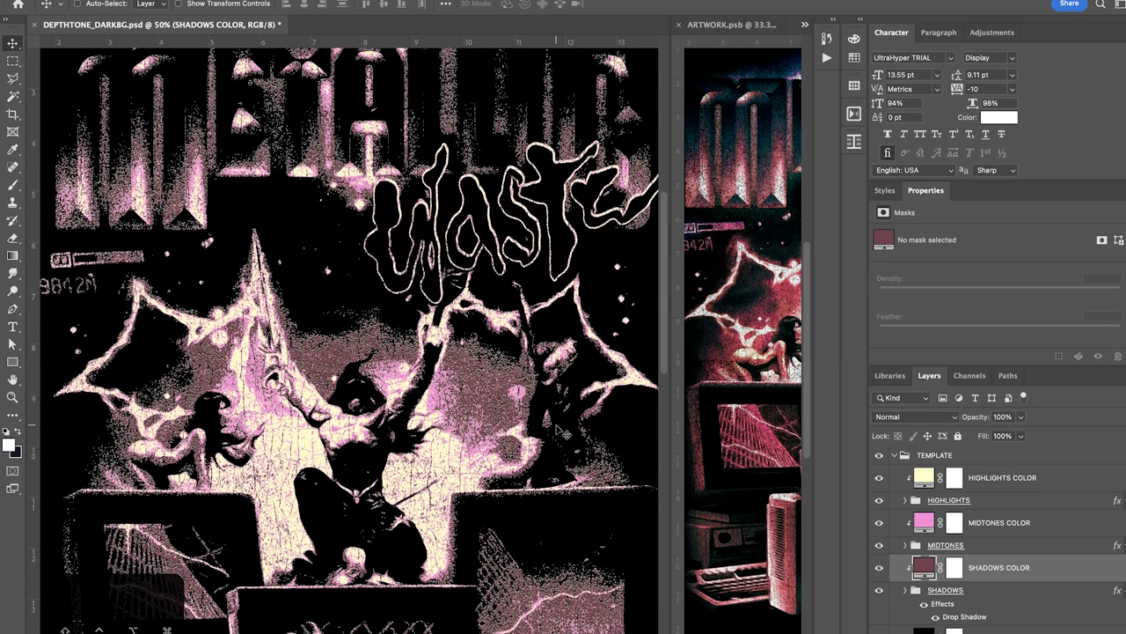
pyautogui.scroll(-2, 563, 431)
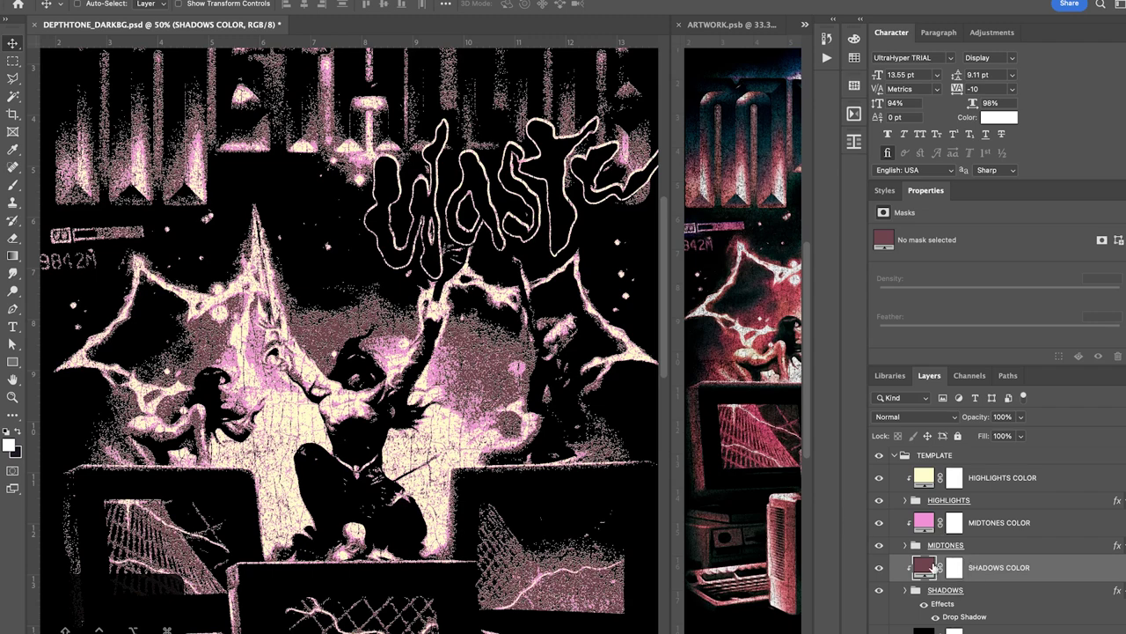
pyautogui.scroll(5, 383, 415)
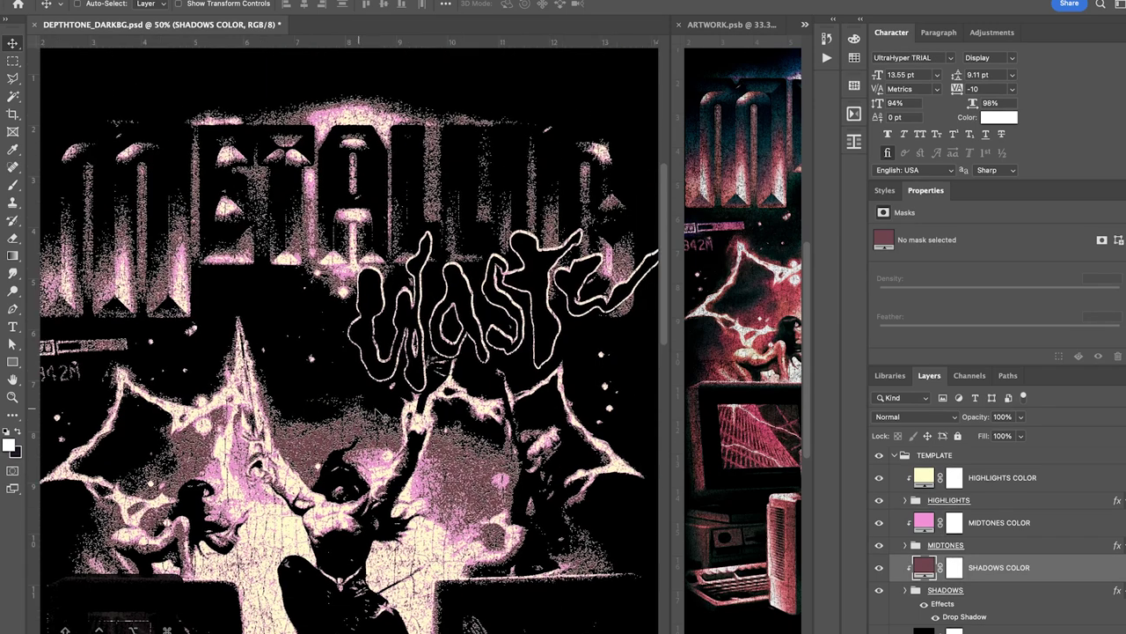
pyautogui.hscroll(-4, 382, 416)
pyautogui.scroll(-2, 383, 415)
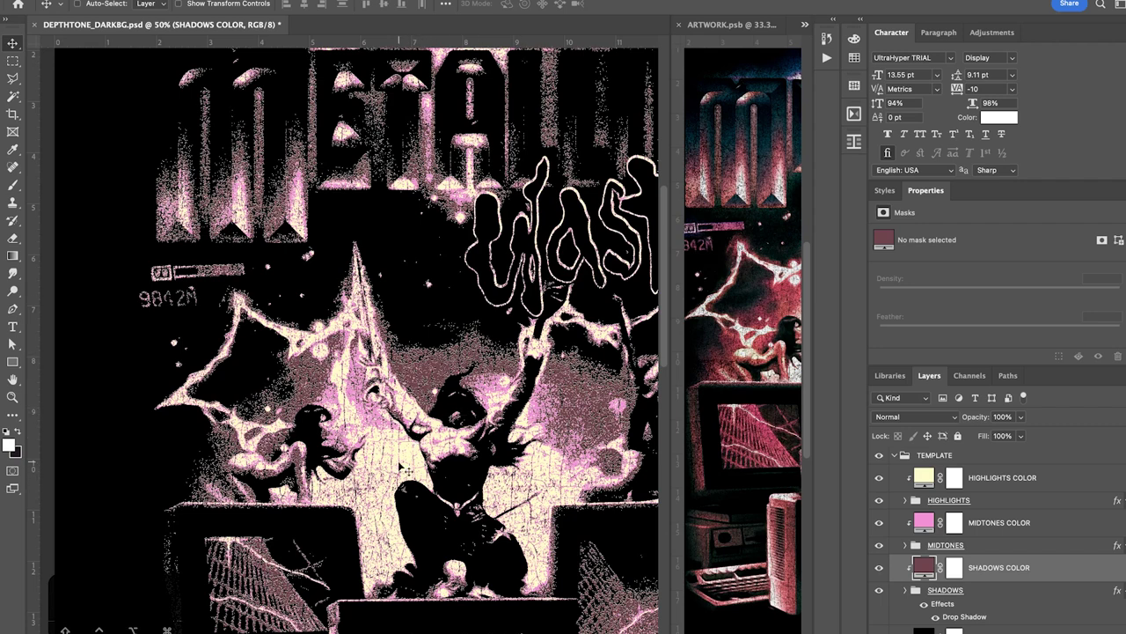
pyautogui.hscroll(3, 643, 469)
pyautogui.scroll(-1, 643, 469)
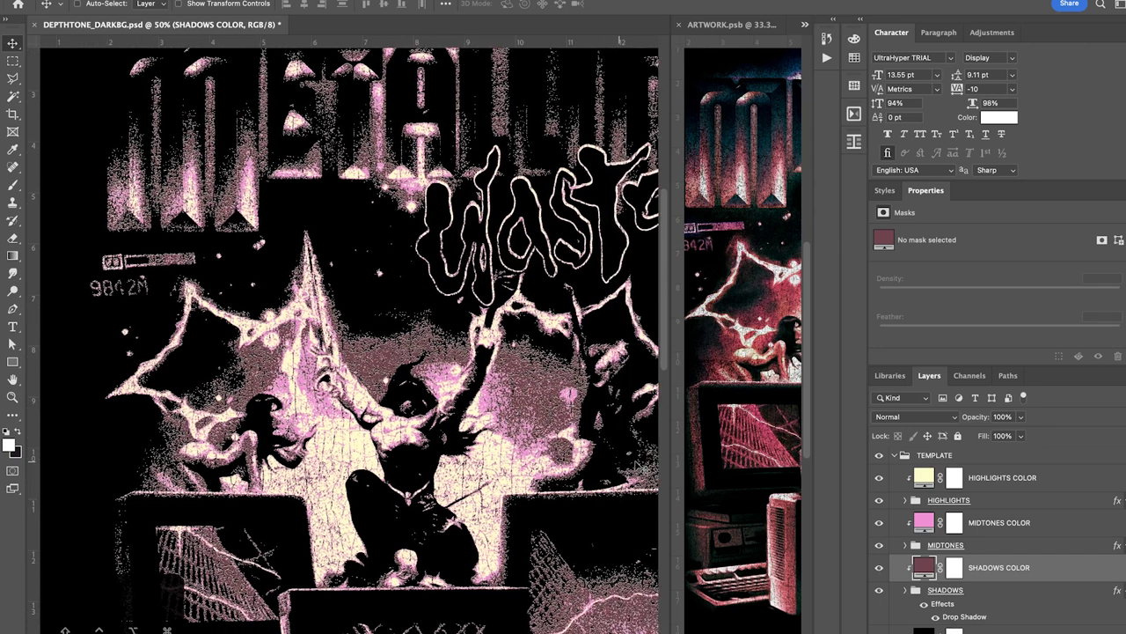
pyautogui.hscroll(3, 642, 468)
pyautogui.scroll(-1, 642, 468)
# Confirm a lighter muted rose for the SHADOWS COLOR fill in the Color Picker
pyautogui.doubleClick(924, 566)
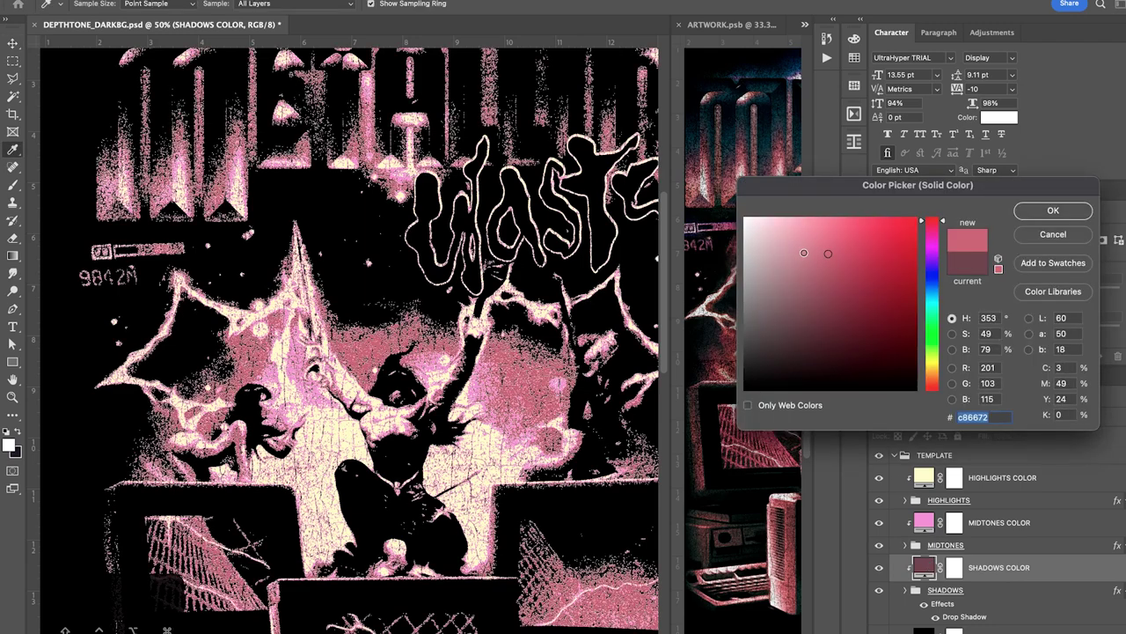
pyautogui.press('Return')
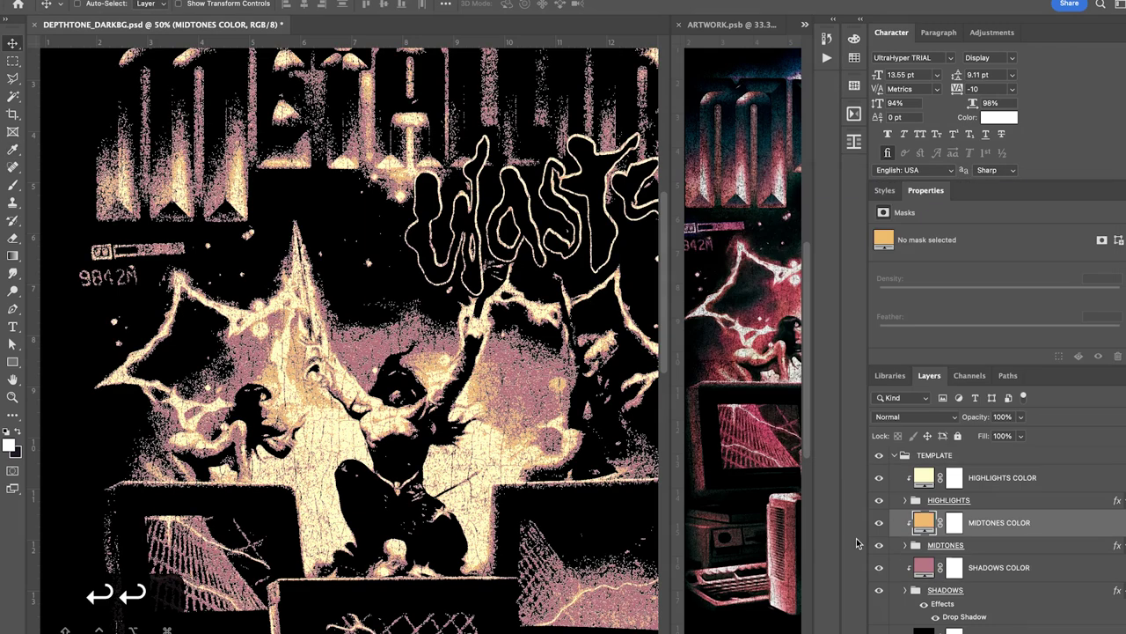
pyautogui.scroll(-3, 648, 507)
pyautogui.hscroll(1, 648, 506)
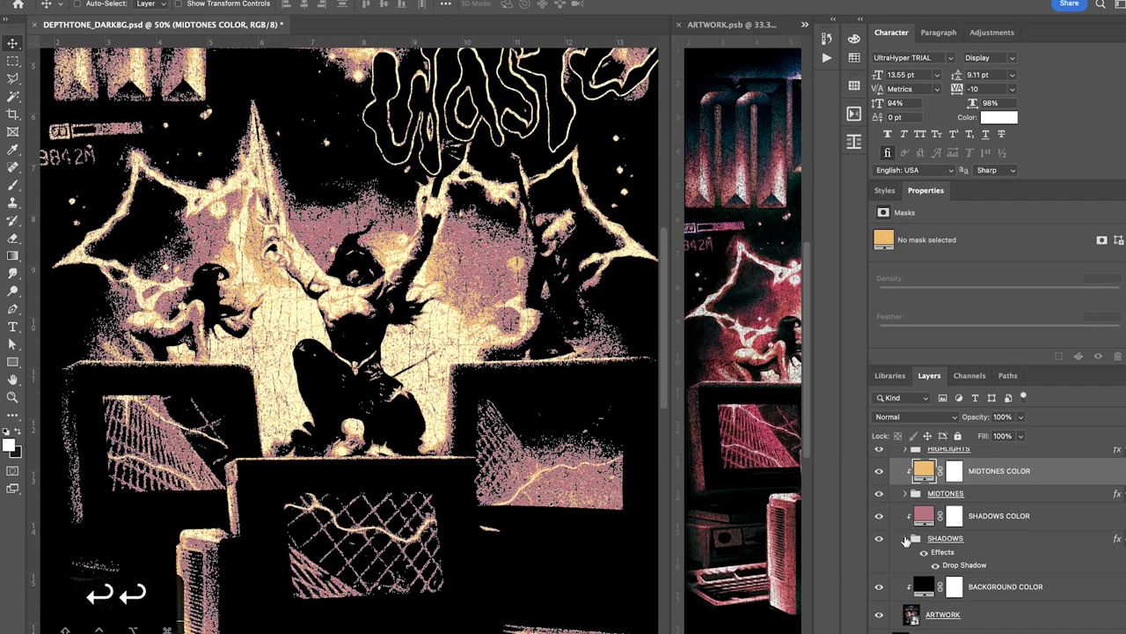
# Expand the SHADOWS group, fold its effects rows, and review the recoloured poster
pyautogui.click(905, 538)
pyautogui.click(1122, 538)
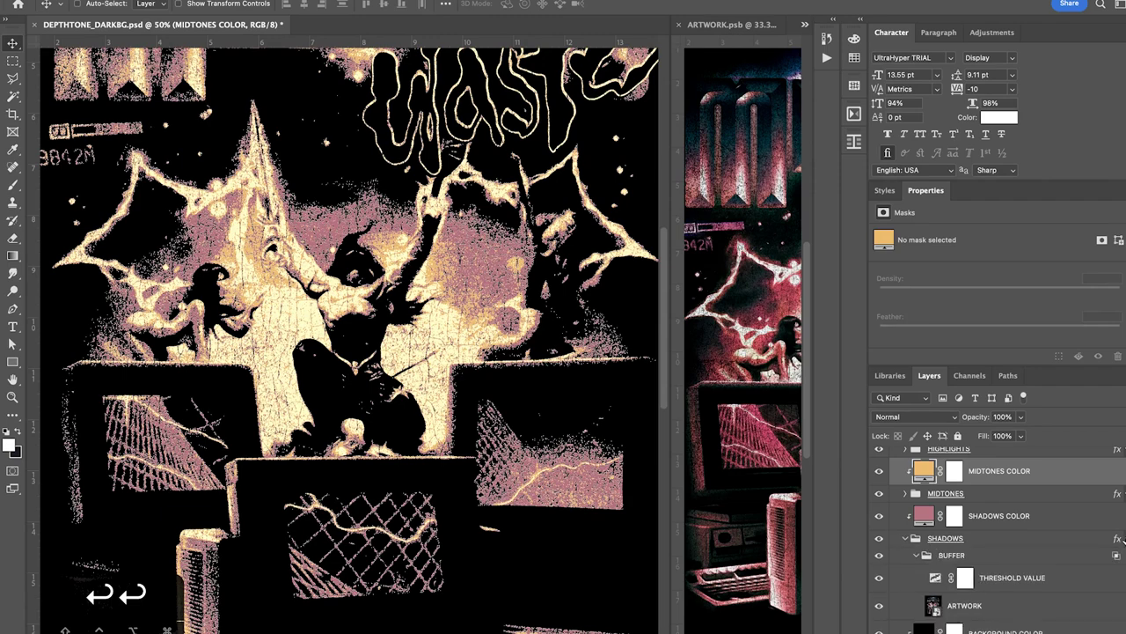
pyautogui.scroll(-2, 526, 515)
pyautogui.press('super+minus')
pyautogui.press('super+minus')
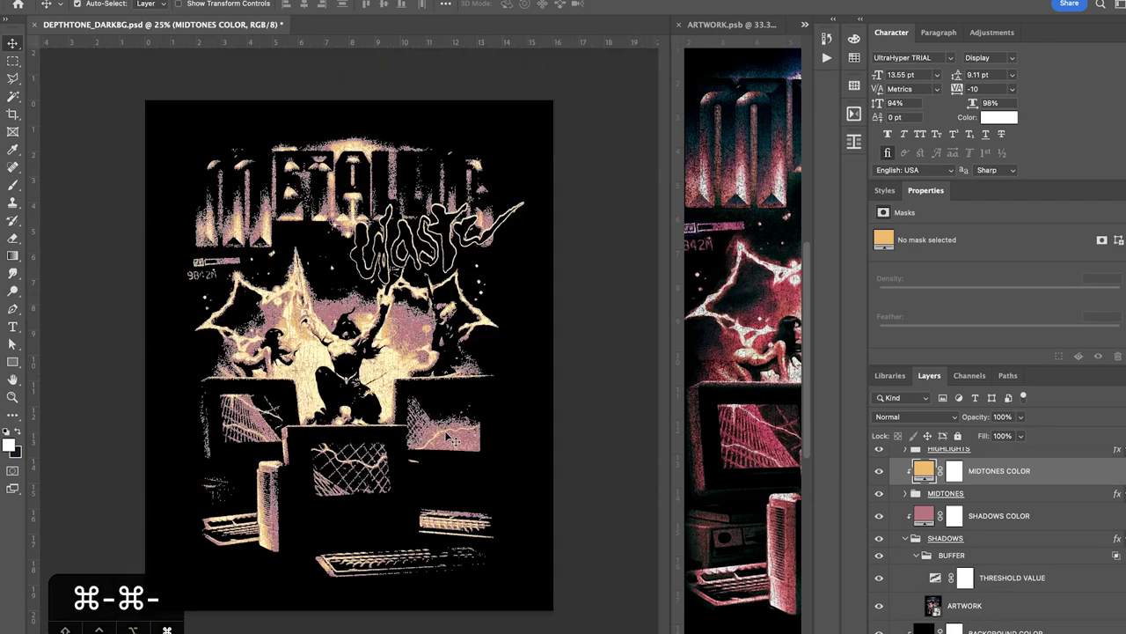
pyautogui.press('super+equal')
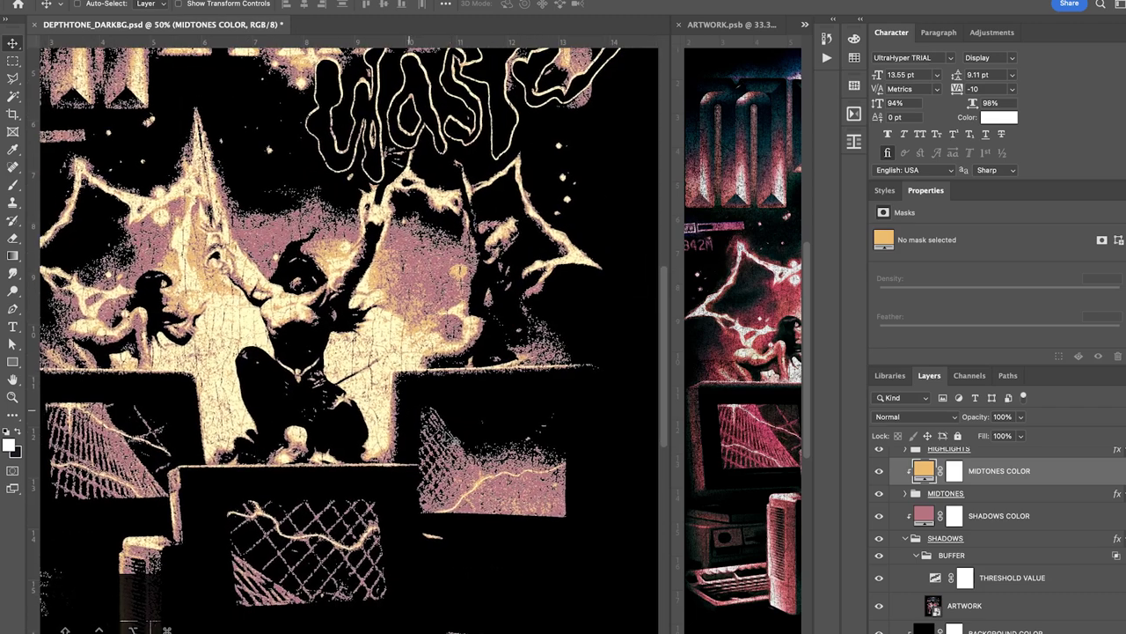
pyautogui.scroll(-1, 451, 438)
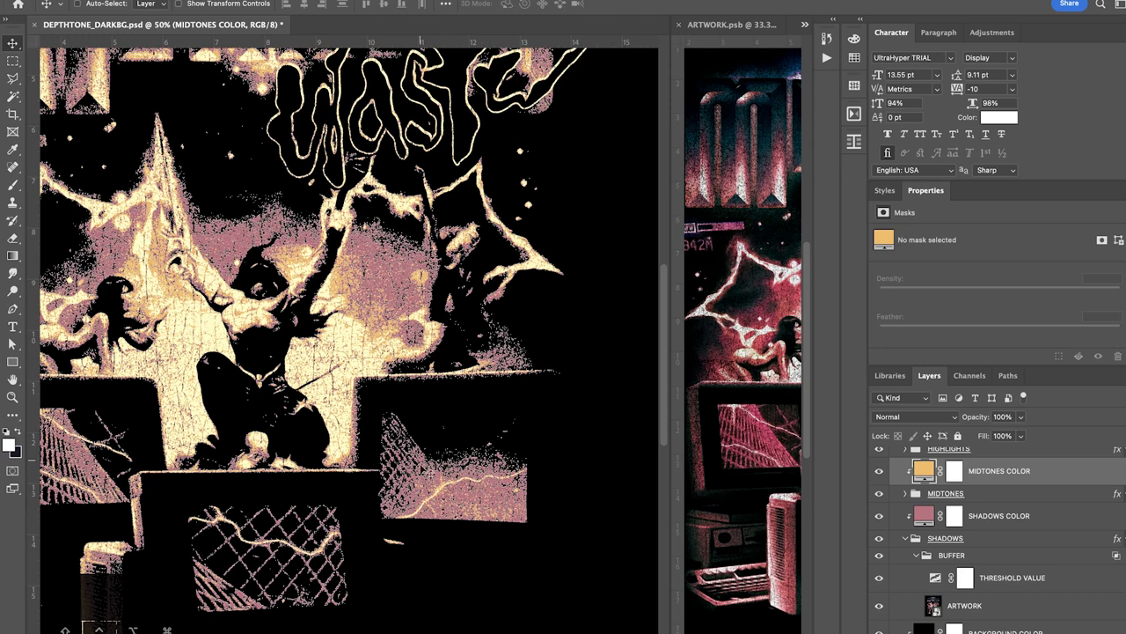
# Add a Levels adjustment above the ARTWORK layer with midtone gamma 0.57
pyautogui.click(988, 610)
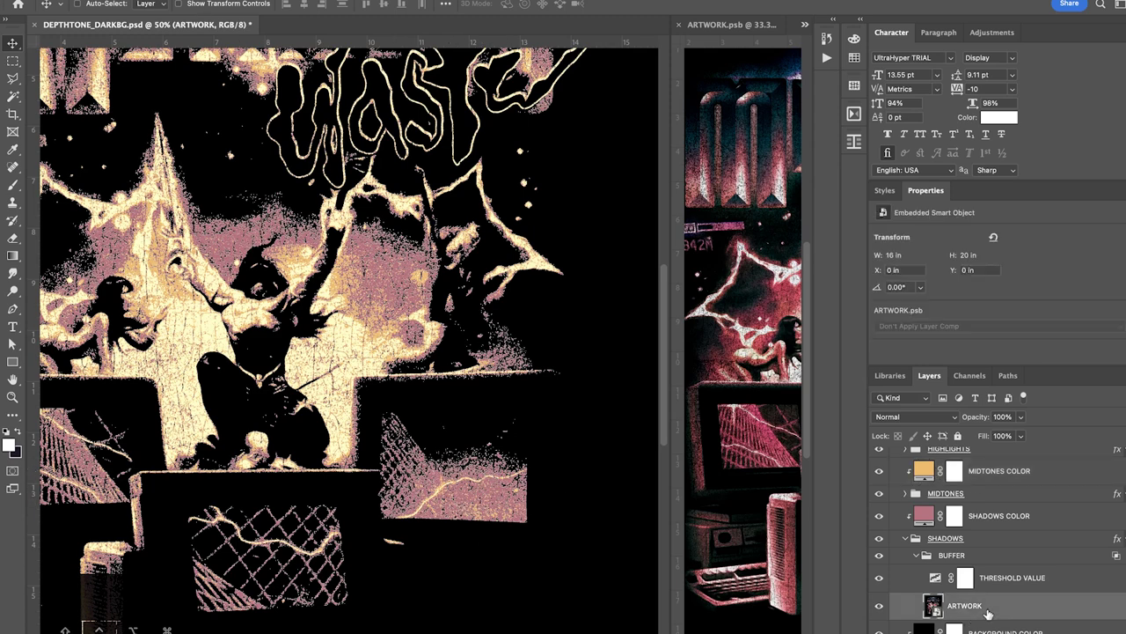
pyautogui.scroll(-1, 976, 577)
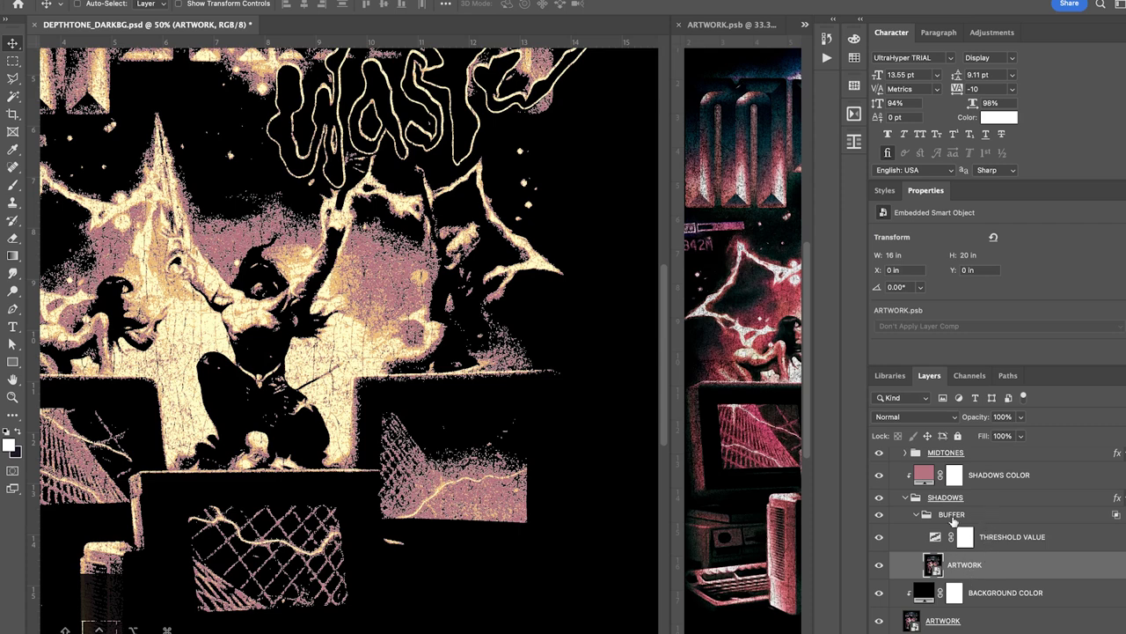
pyautogui.click(1044, 630)
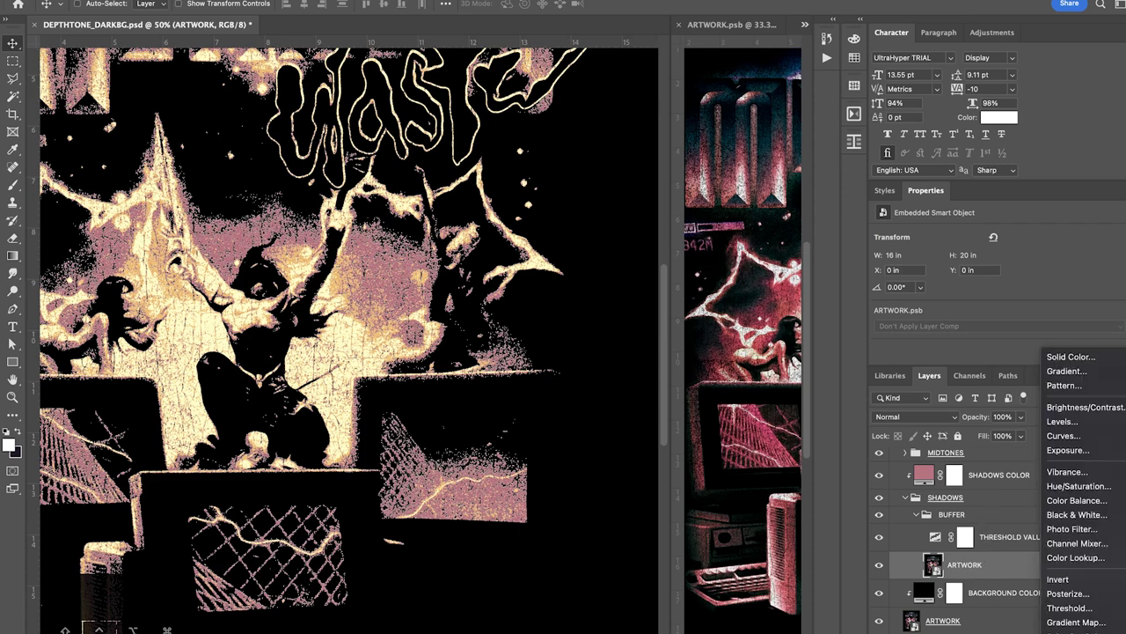
pyautogui.click(1064, 423)
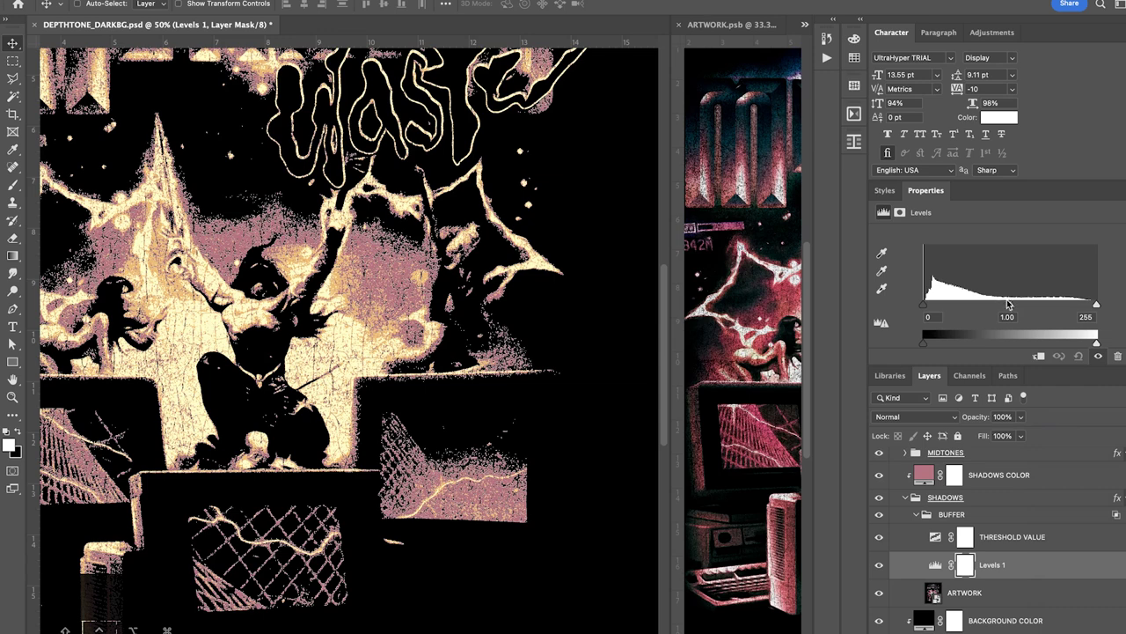
pyautogui.moveTo(1008, 303); pyautogui.dragTo(1040, 306)
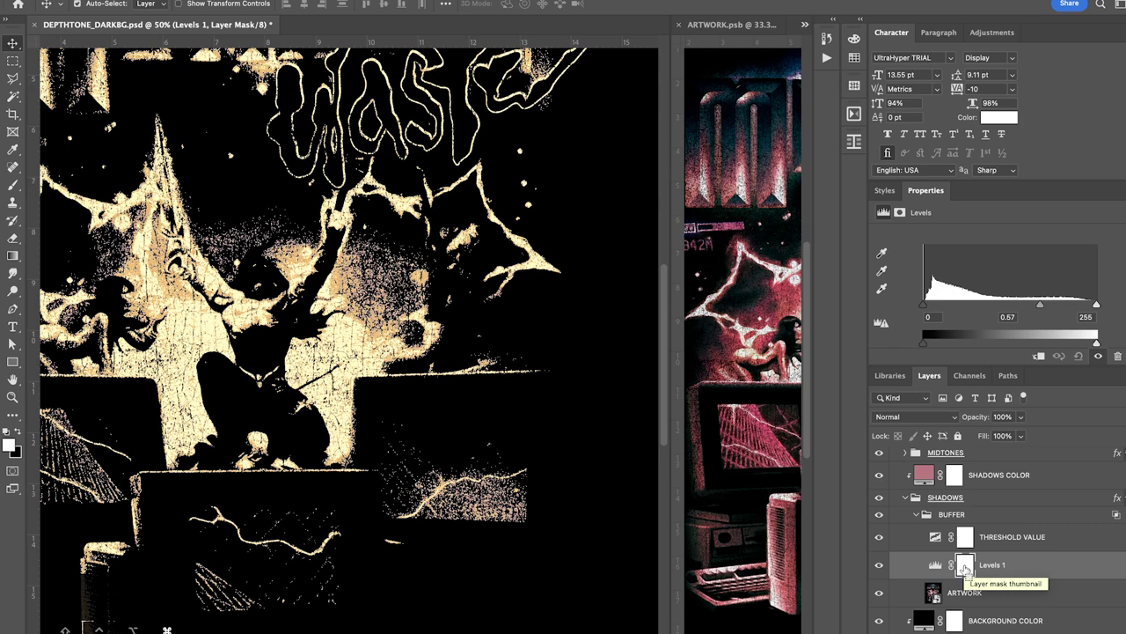
# Invert the Levels mask and paint it in around the right-hand screen with a 700 px brush
pyautogui.press('super+i')
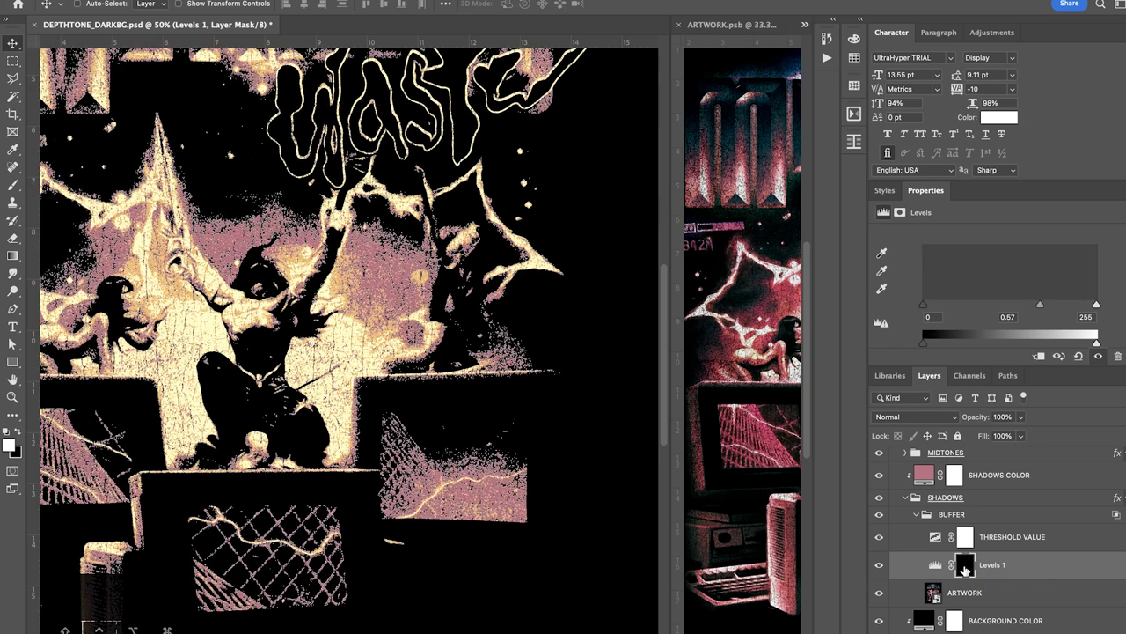
pyautogui.press('b')
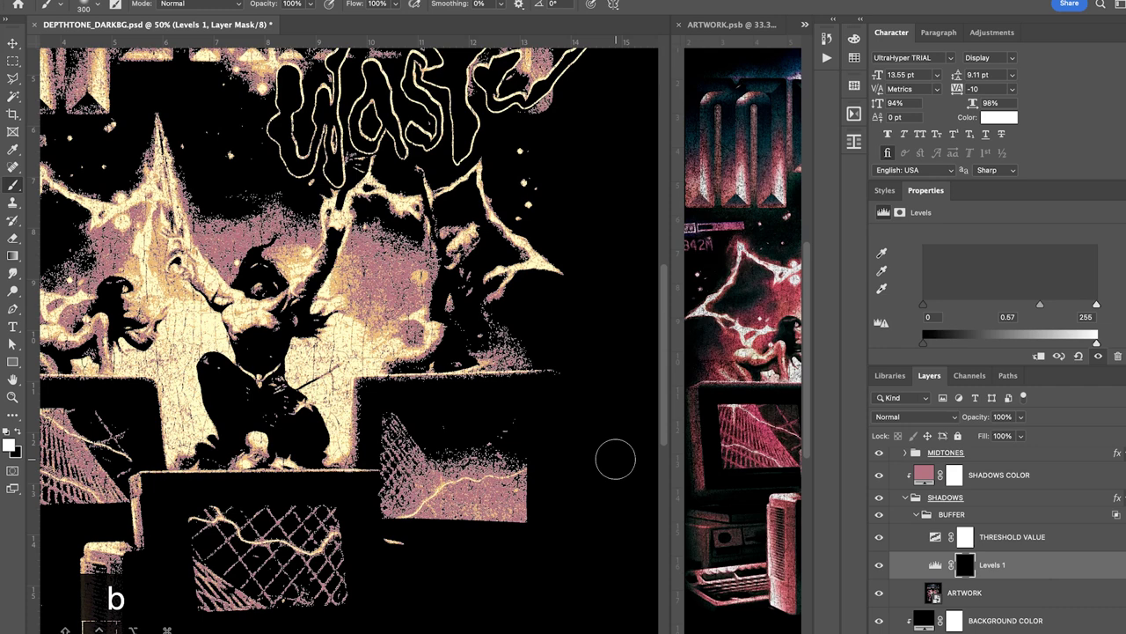
pyautogui.press(']')
pyautogui.press(']')
pyautogui.press(']')
pyautogui.press(']')
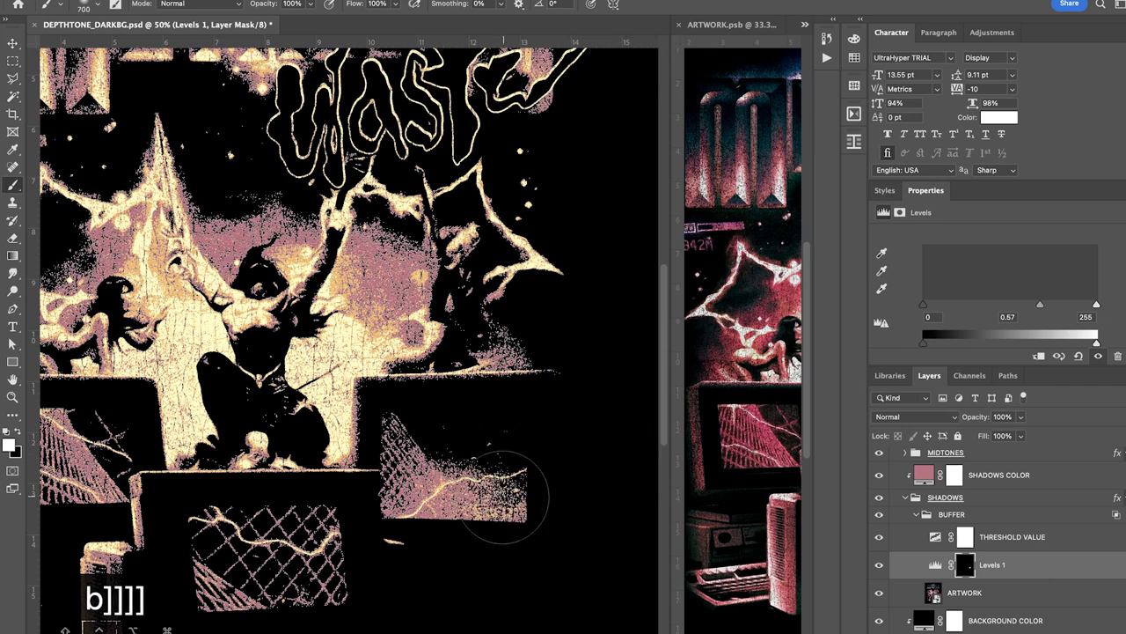
pyautogui.moveTo(503, 497)
pyautogui.mouseDown()
pyautogui.moveTo(471, 480)
pyautogui.moveTo(446, 487)
pyautogui.moveTo(445, 460)
pyautogui.moveTo(470, 475)
pyautogui.mouseUp()
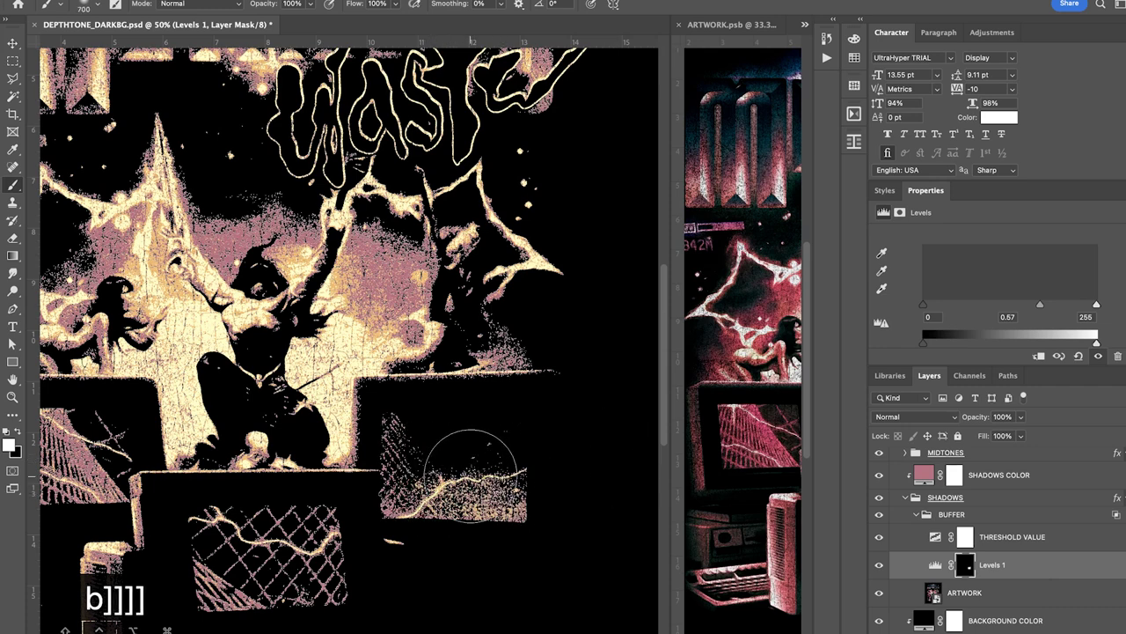
pyautogui.press('v')
pyautogui.scroll(-1, 478, 483)
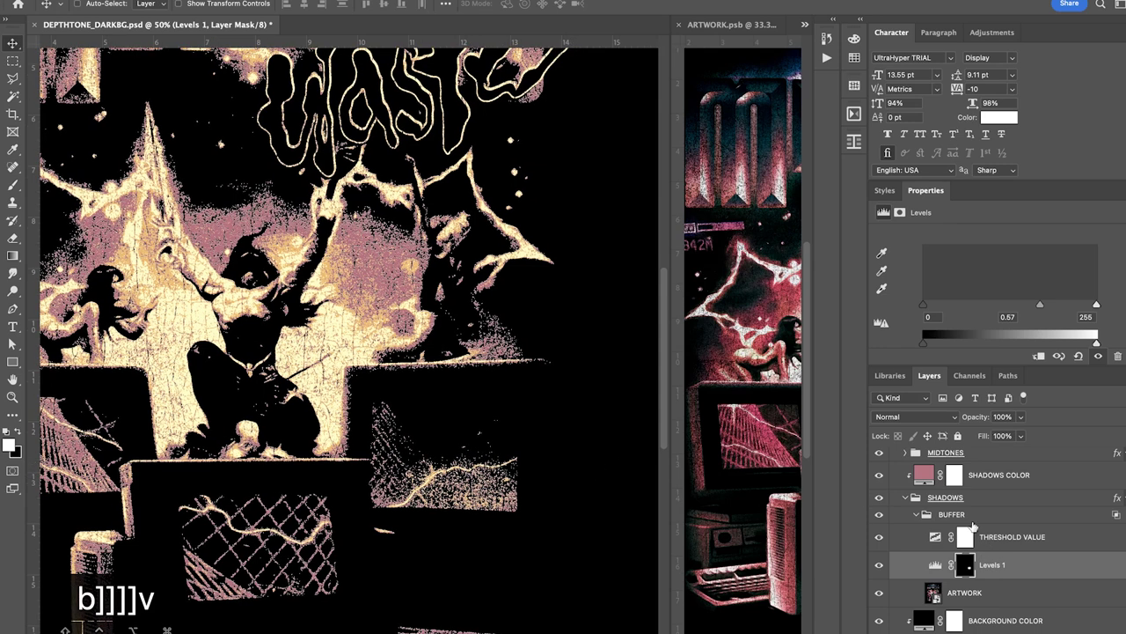
pyautogui.scroll(3, 957, 501)
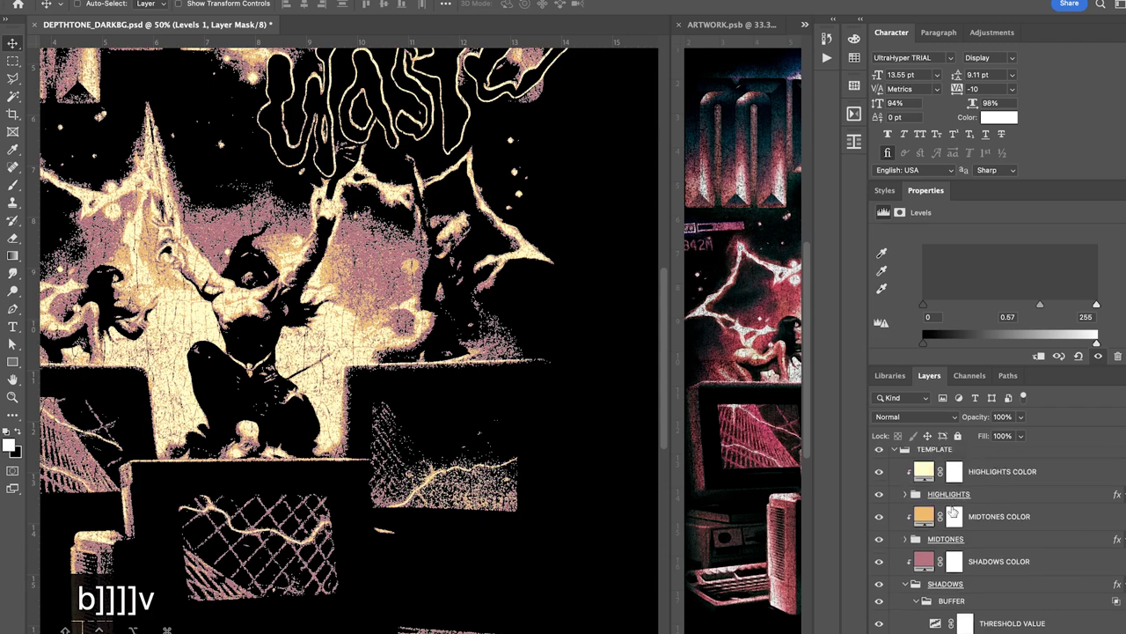
# Select the MIDTONES group and zoom to 500% to inspect the halftone pixels
pyautogui.click(941, 538)
pyautogui.click(947, 498)
pyautogui.click(949, 535)
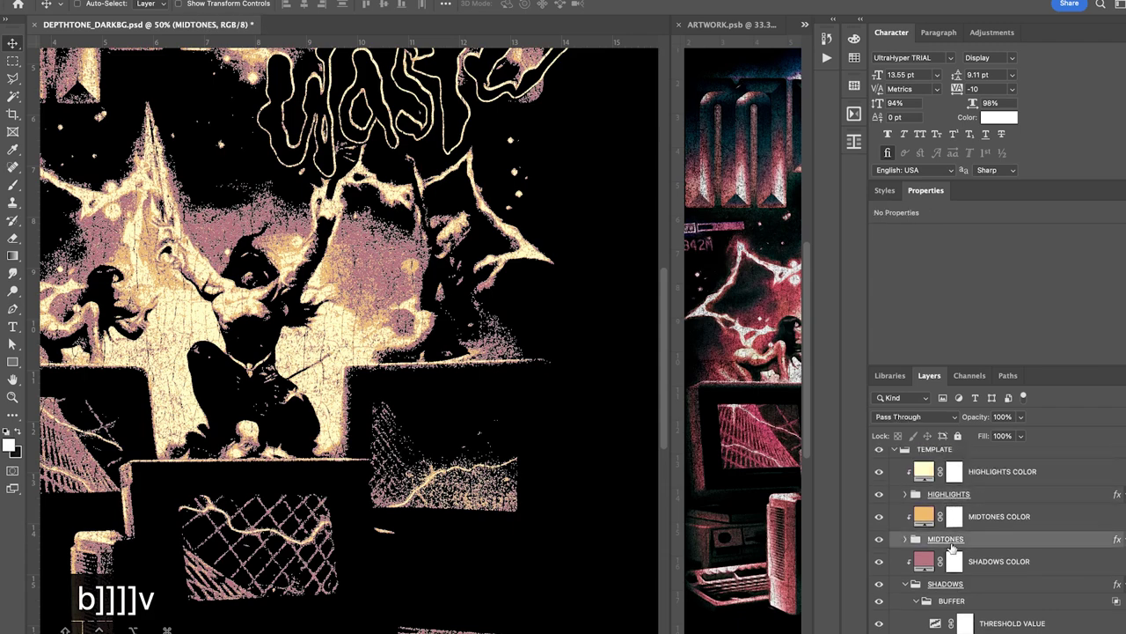
pyautogui.hscroll(-2, 579, 475)
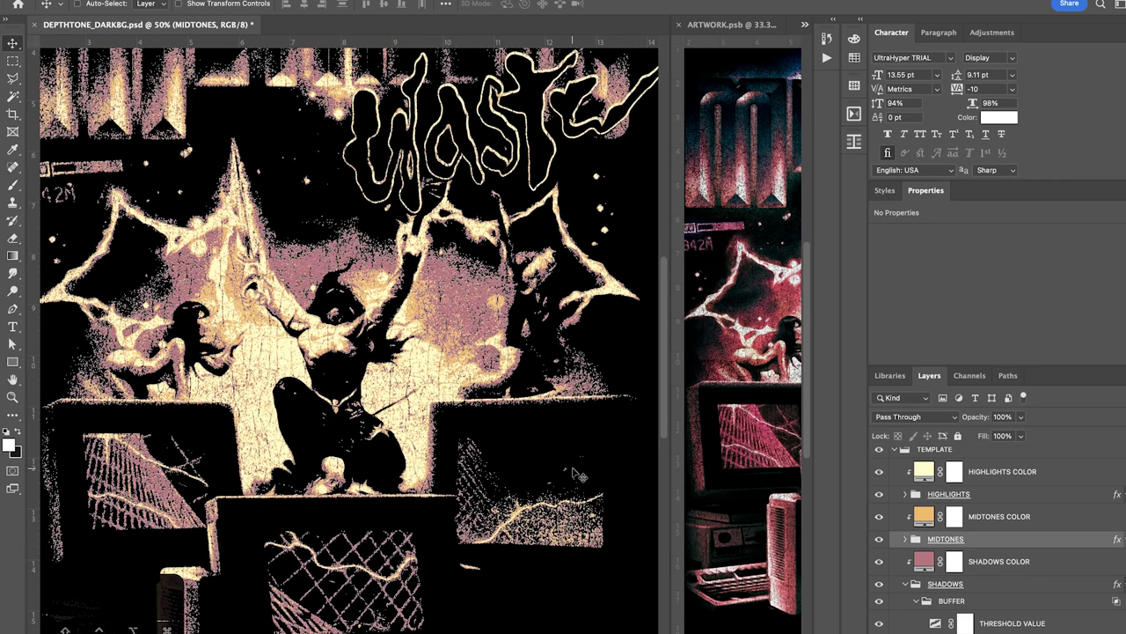
pyautogui.scroll(-2, 579, 476)
pyautogui.scroll(2, 579, 476)
pyautogui.press('super+equal')
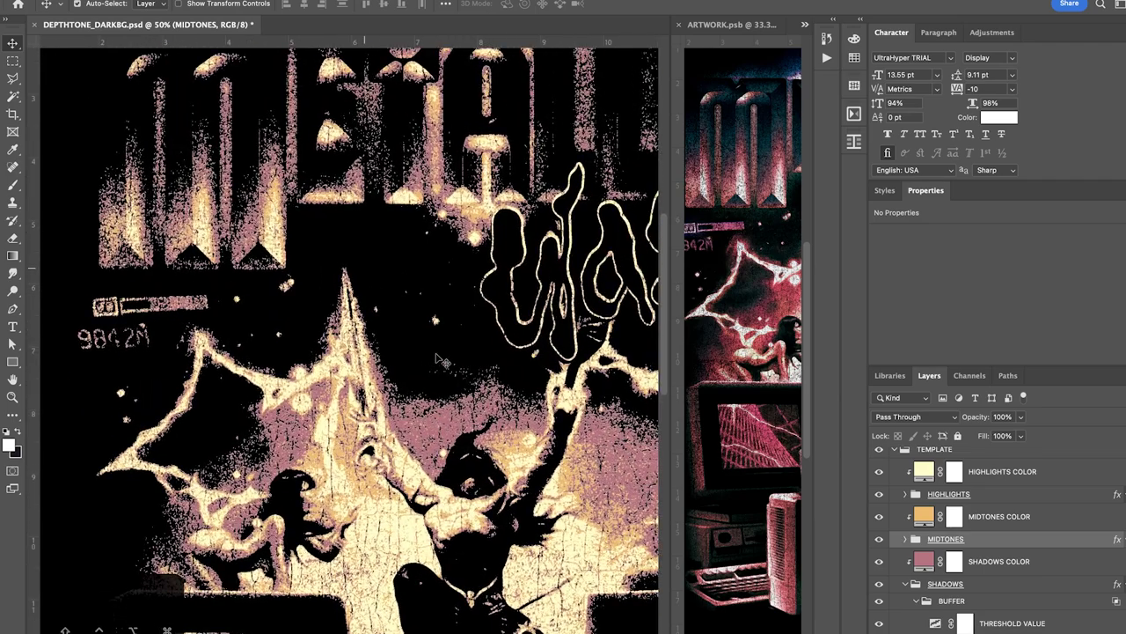
pyautogui.press('super+equal')
pyautogui.press('super+equal')
pyautogui.press('super+equal')
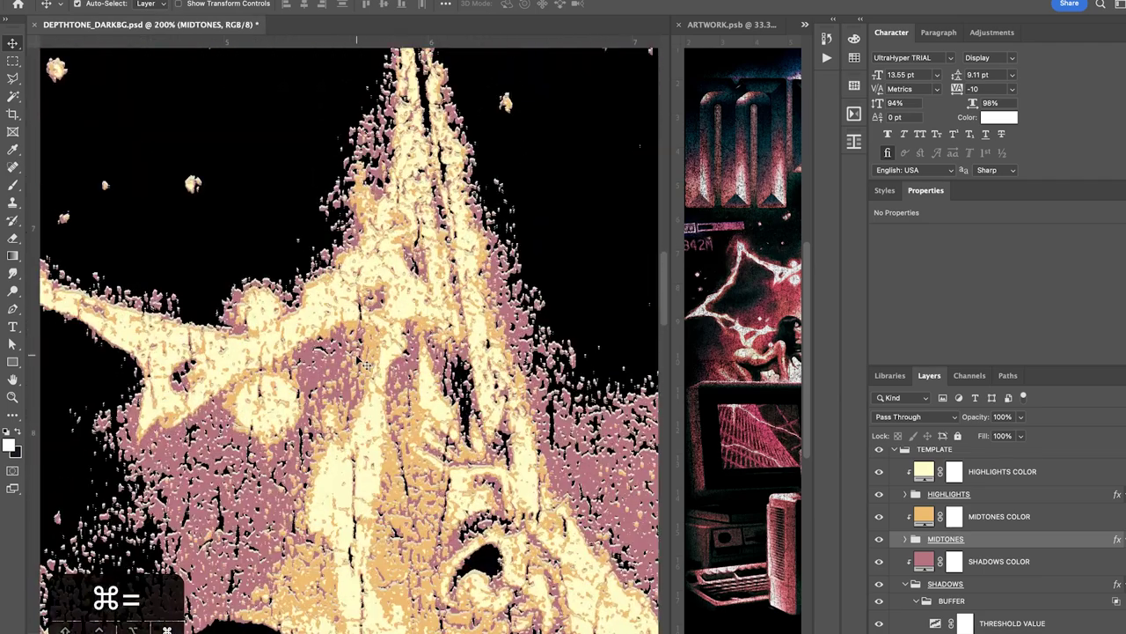
pyautogui.press('super+equal')
pyautogui.press('super+equal')
pyautogui.press('super+equal')
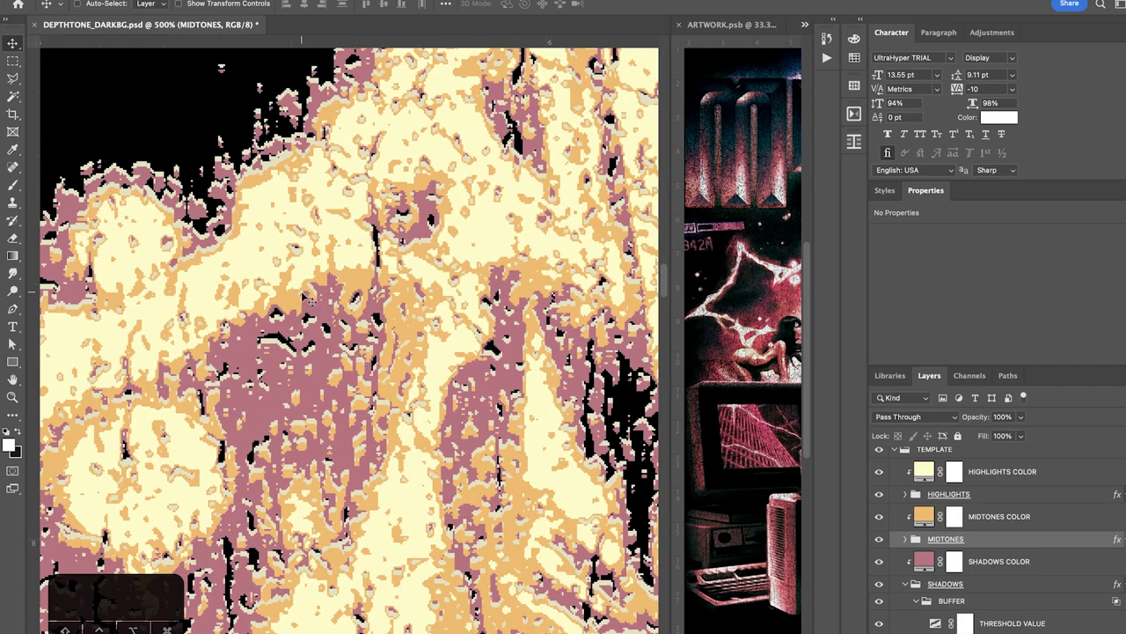
pyautogui.scroll(5, 299, 292)
pyautogui.hscroll(-5, 300, 293)
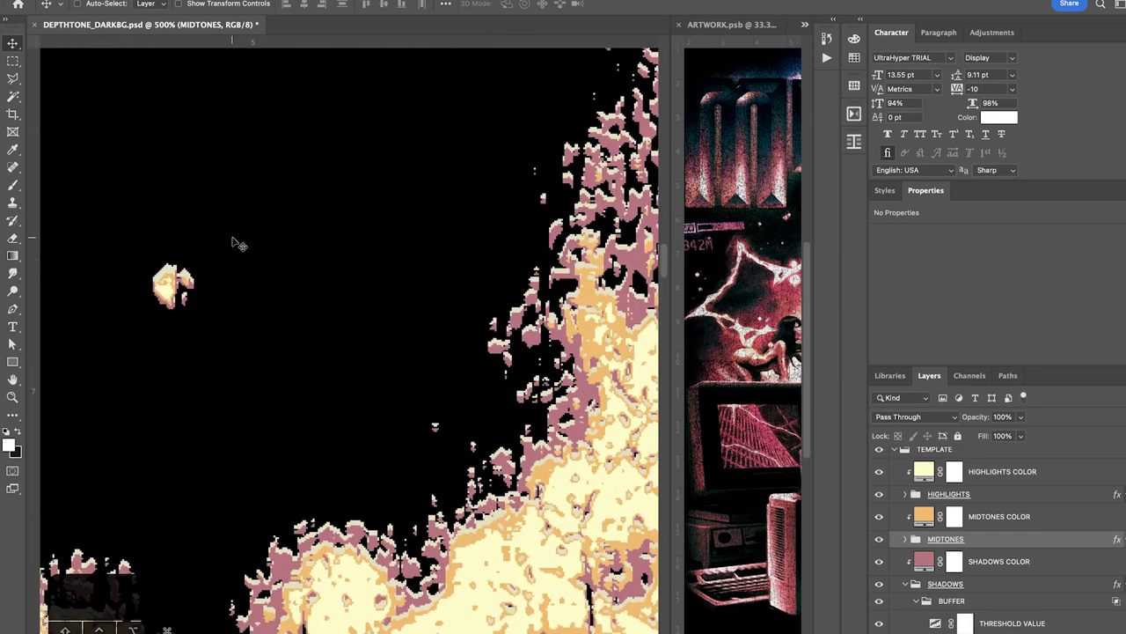
pyautogui.scroll(-5, 238, 243)
pyautogui.hscroll(4, 394, 377)
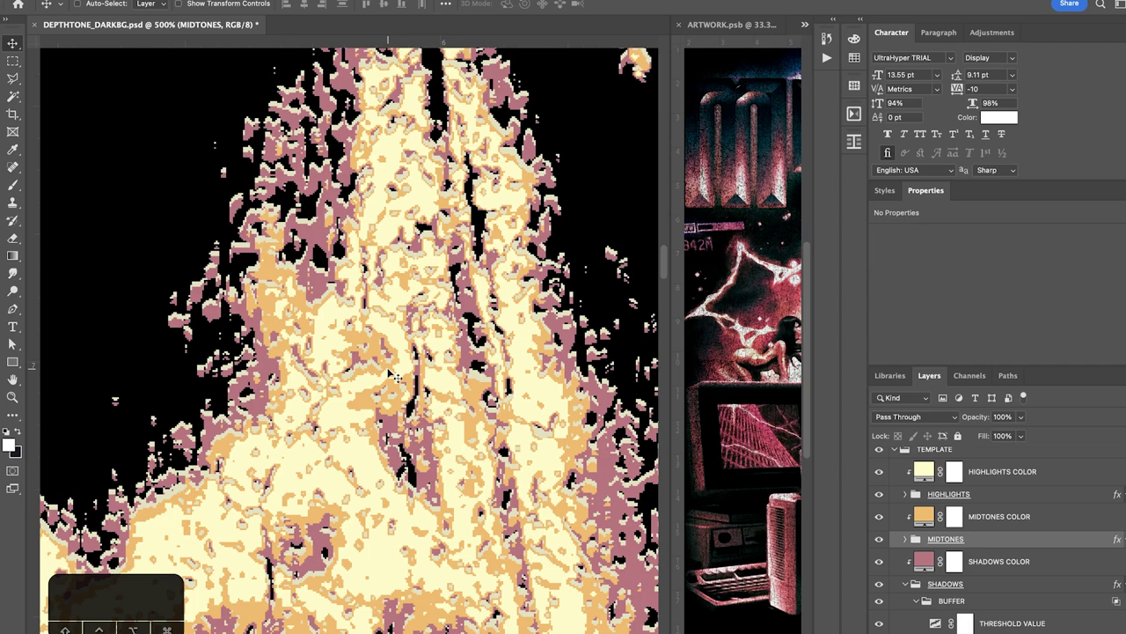
pyautogui.hscroll(-4, 394, 377)
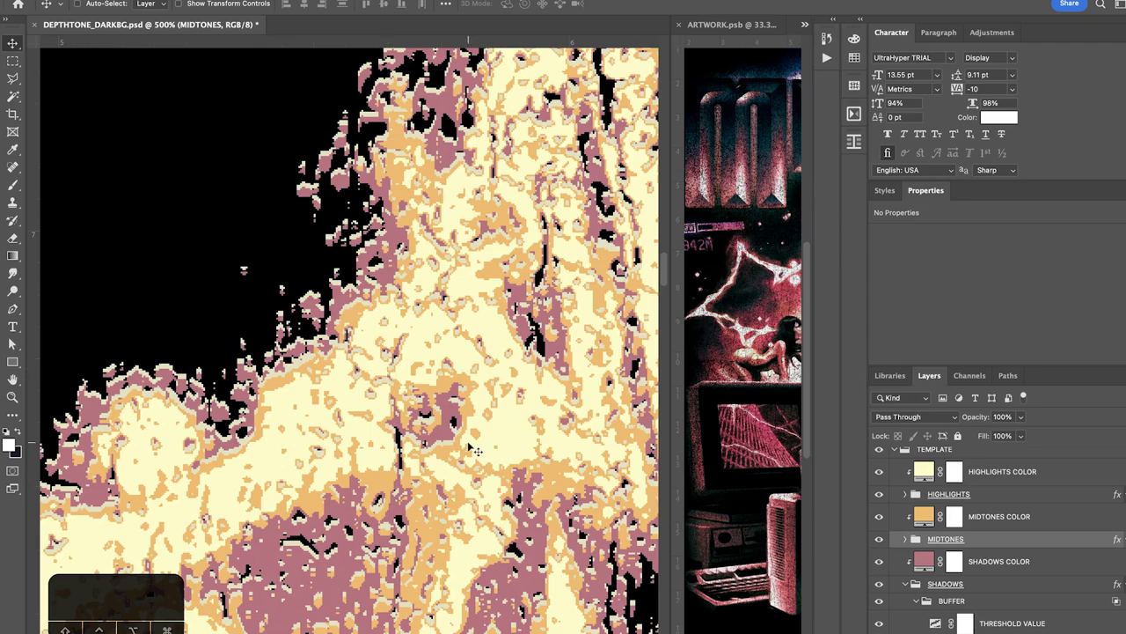
# Zoom back out to 50% and collapse the SHADOWS group
pyautogui.press('super+minus')
pyautogui.press('super+minus')
pyautogui.press('super+minus')
pyautogui.press('super+minus')
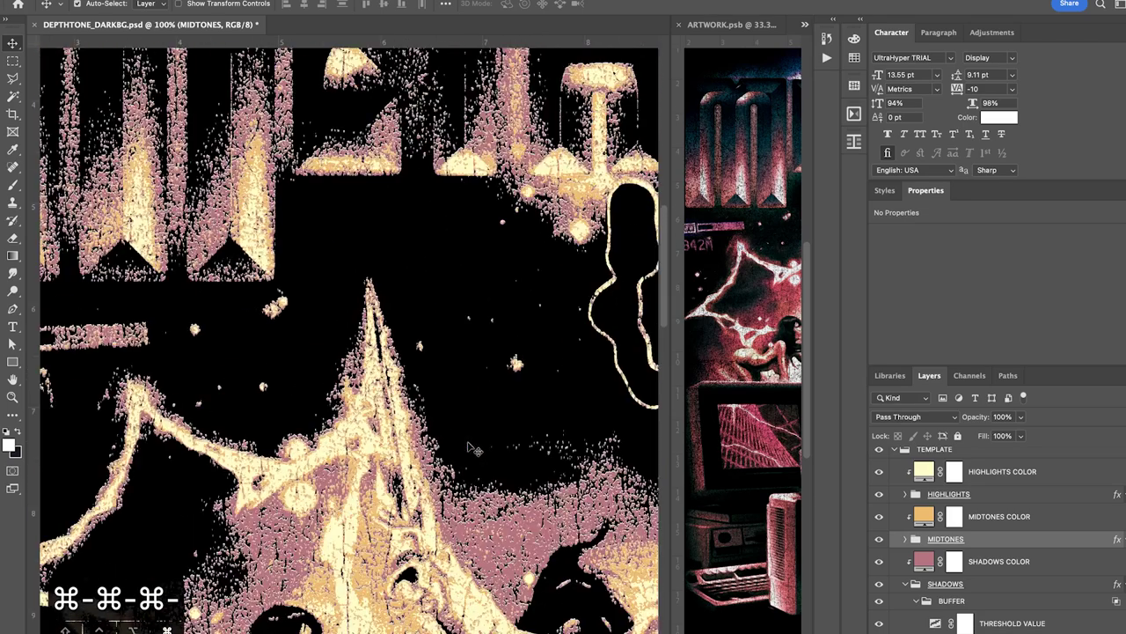
pyautogui.press('super+minus')
pyautogui.press('super+minus')
pyautogui.scroll(-2, 528, 334)
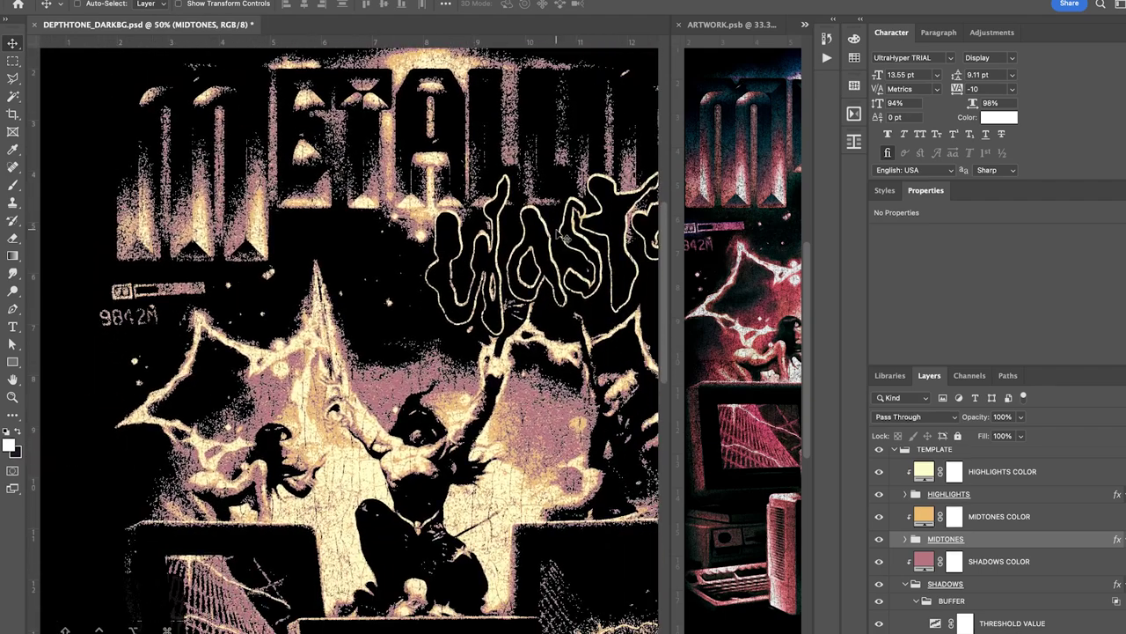
pyautogui.click(905, 583)
pyautogui.scroll(-2, 514, 392)
pyautogui.hscroll(2, 515, 391)
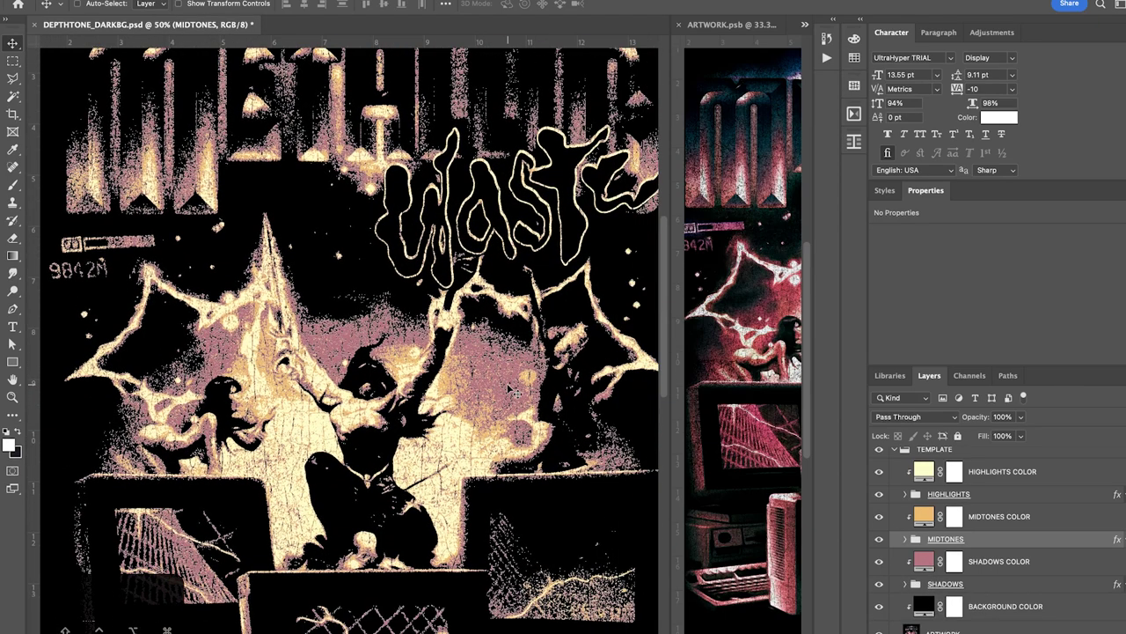
pyautogui.hscroll(2, 514, 392)
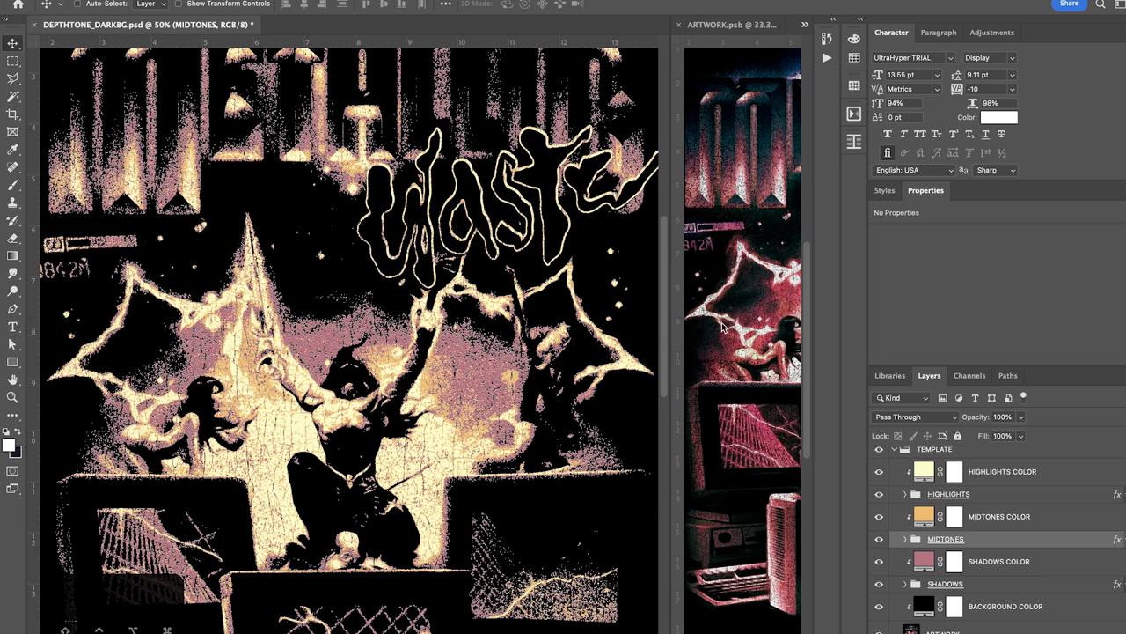
# Collapse and duplicate the TEMPLATE group, then merge the copy into one pixel layer
pyautogui.scroll(1, 912, 495)
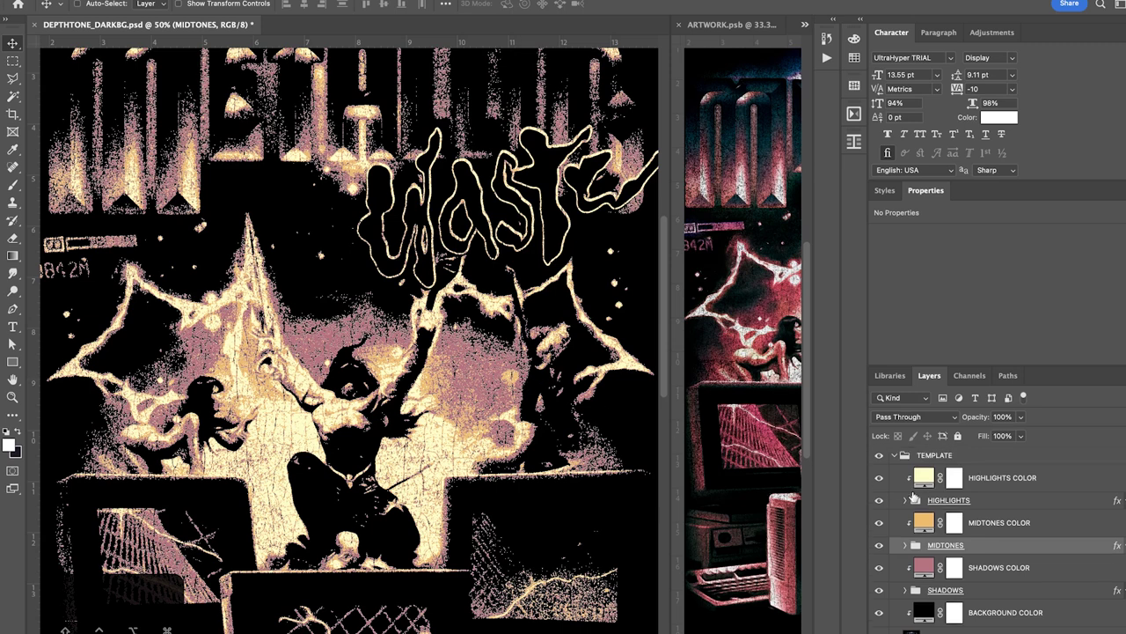
pyautogui.click(902, 459)
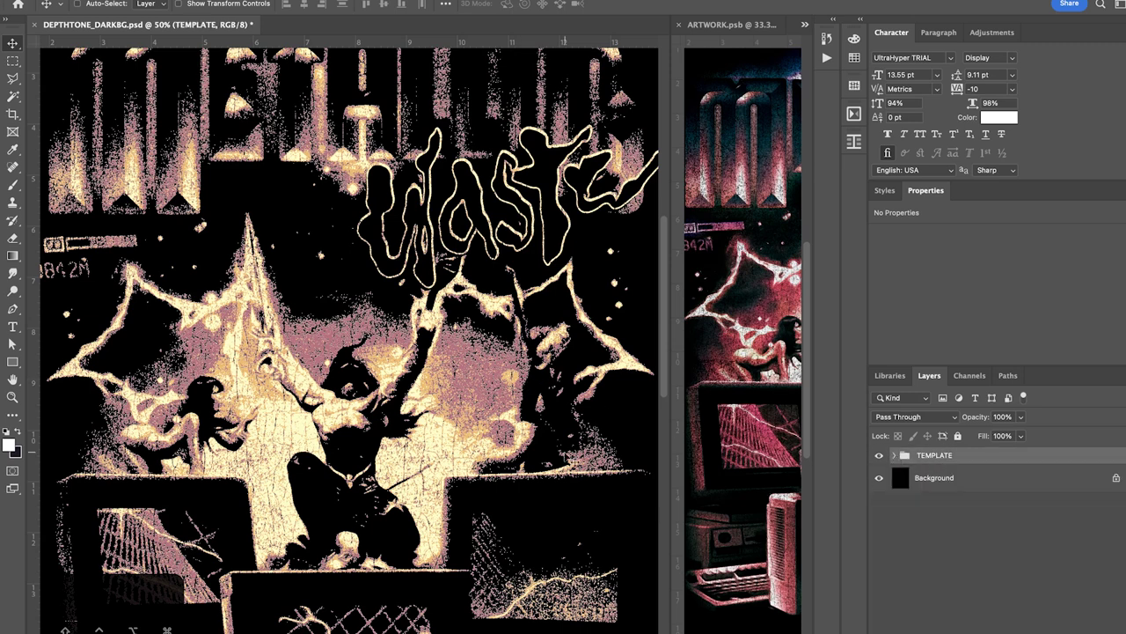
pyautogui.press('super+j')
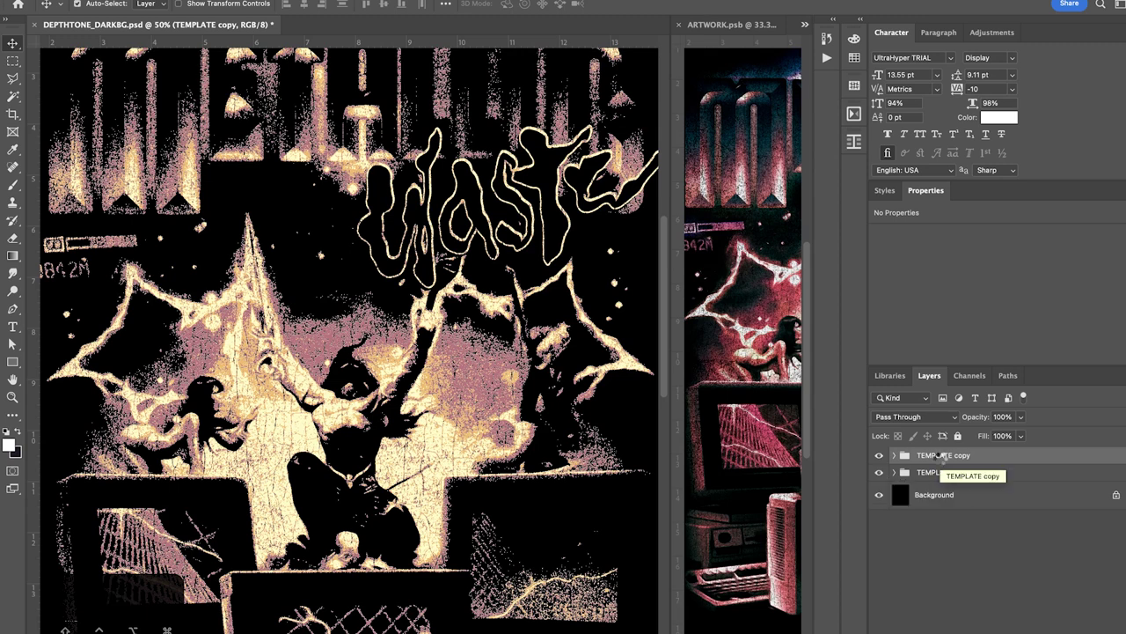
pyautogui.hotkey('ctrl', 'e')
pyautogui.scroll(5, 557, 350)
pyautogui.scroll(3, 475, 319)
pyautogui.hscroll(-5, 475, 319)
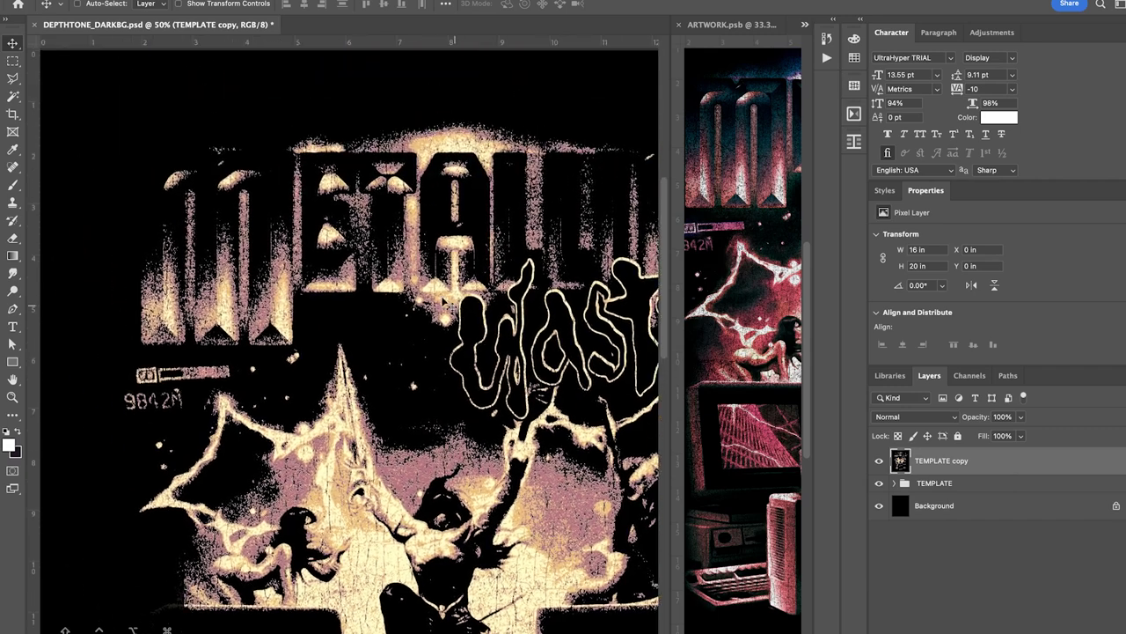
# Hide the original TEMPLATE group and delete all black pixels from TEMPLATE copy with a non-contiguous Magic Wand
pyautogui.click(878, 483)
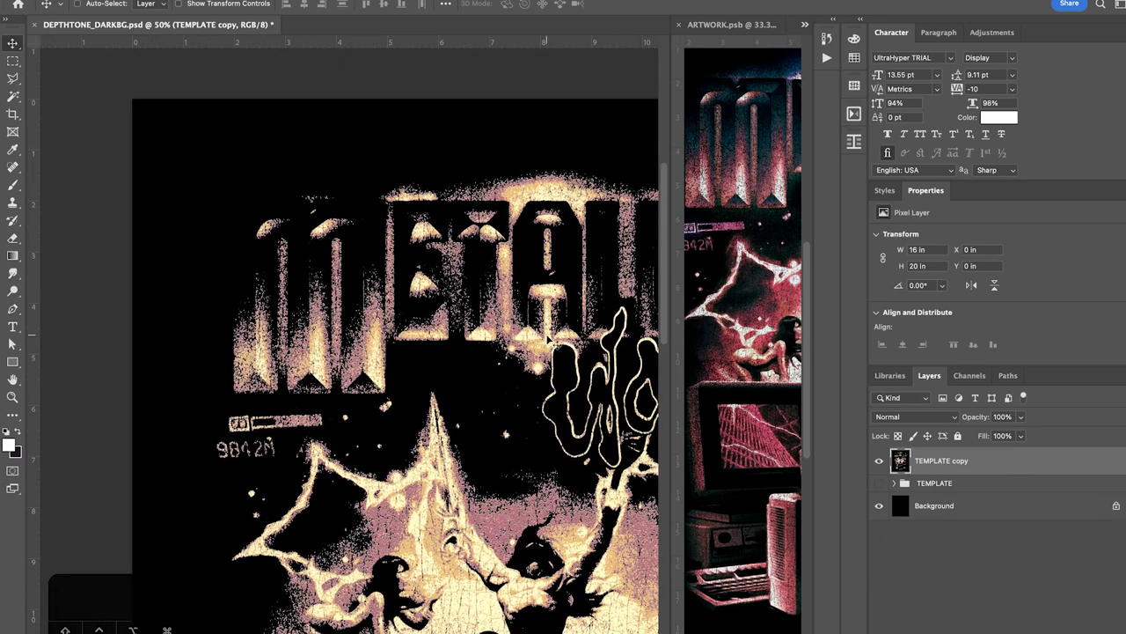
pyautogui.click(12, 96)
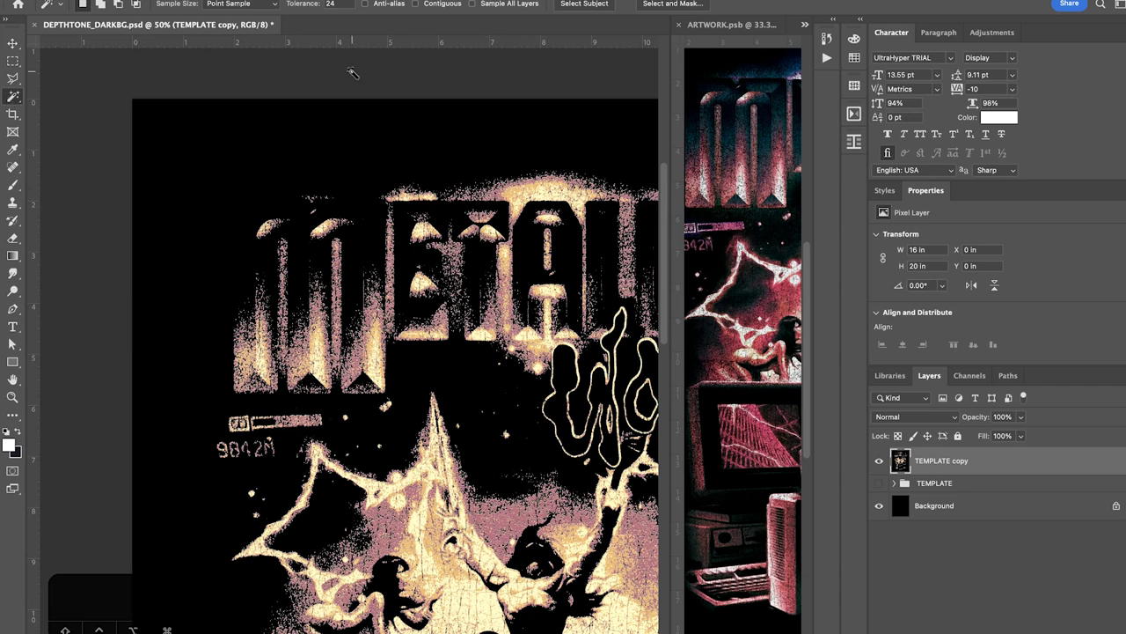
pyautogui.click(237, 4)
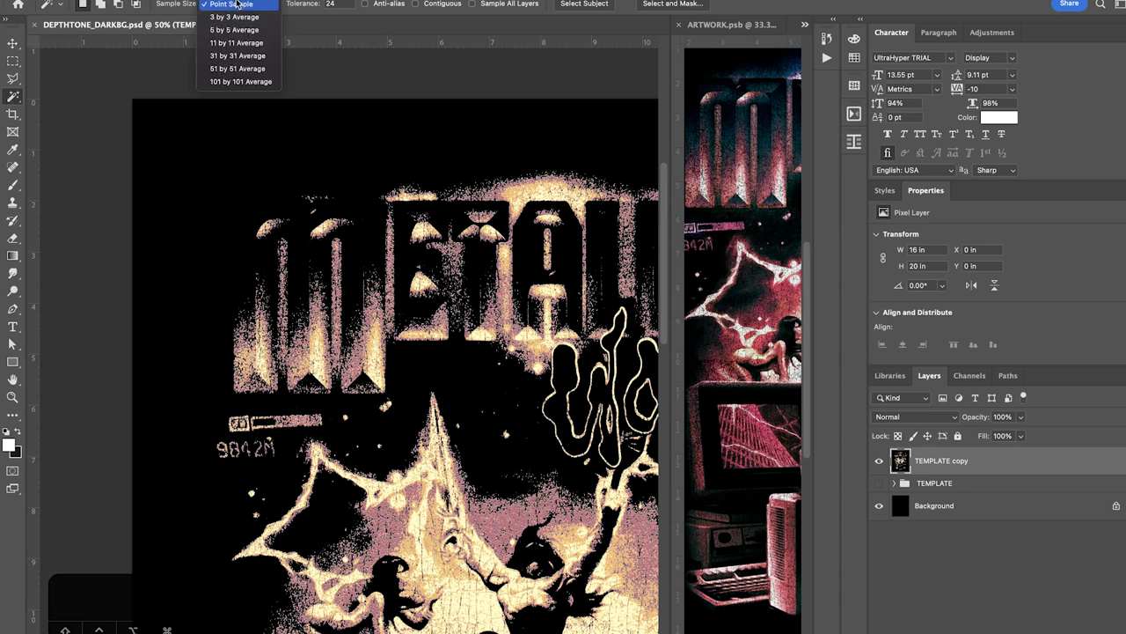
pyautogui.click(238, 5)
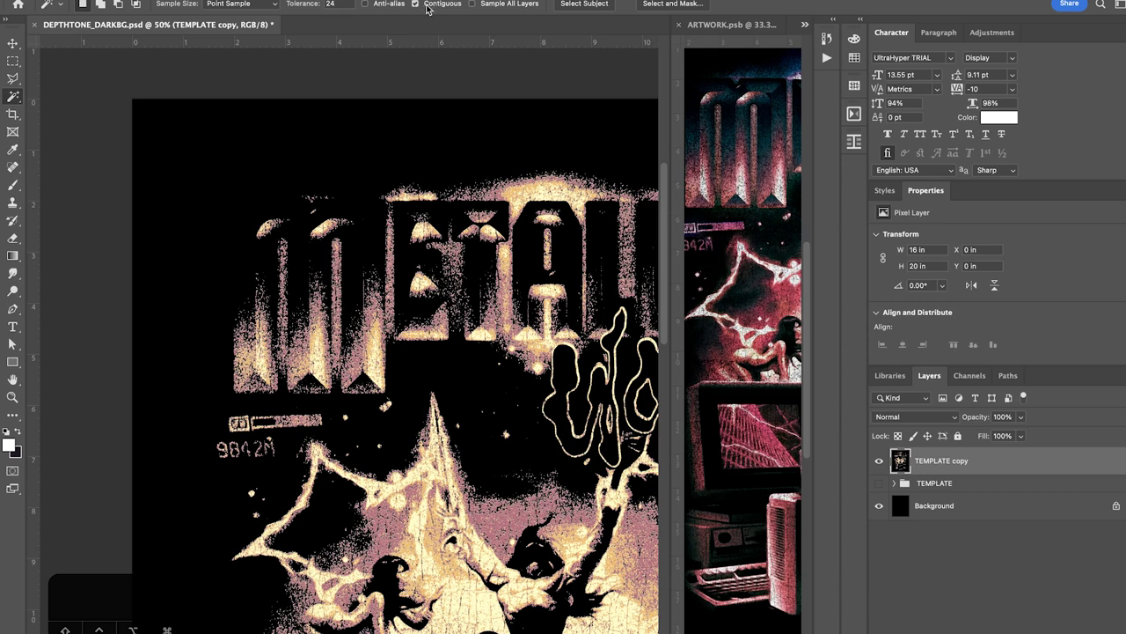
pyautogui.hscroll(7, 424, 165)
pyautogui.scroll(-2, 425, 165)
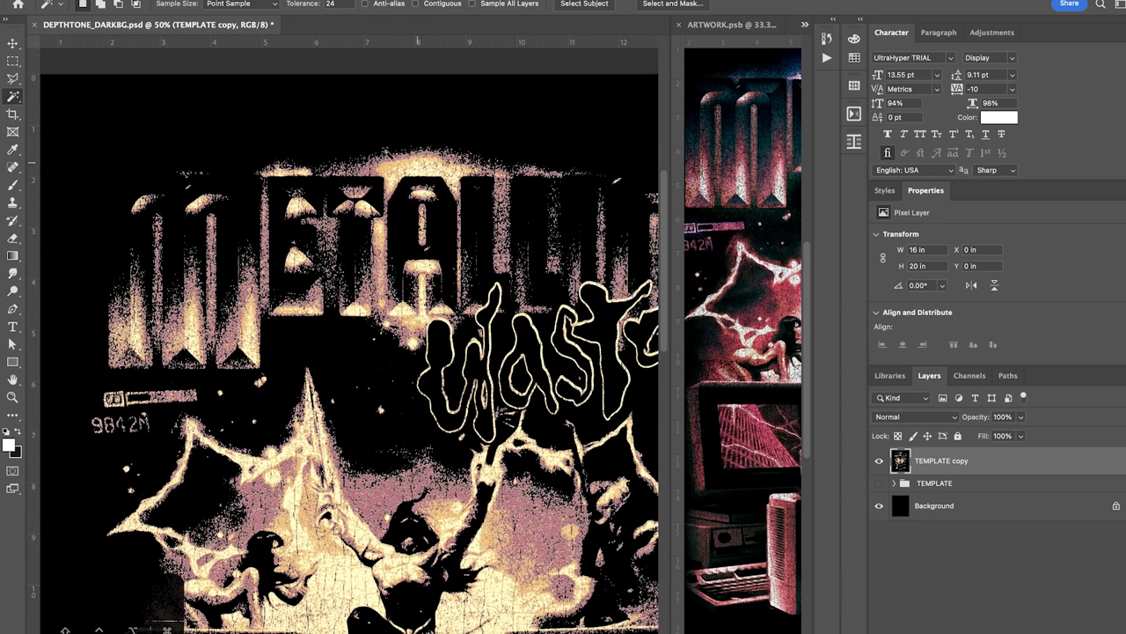
pyautogui.press('w')
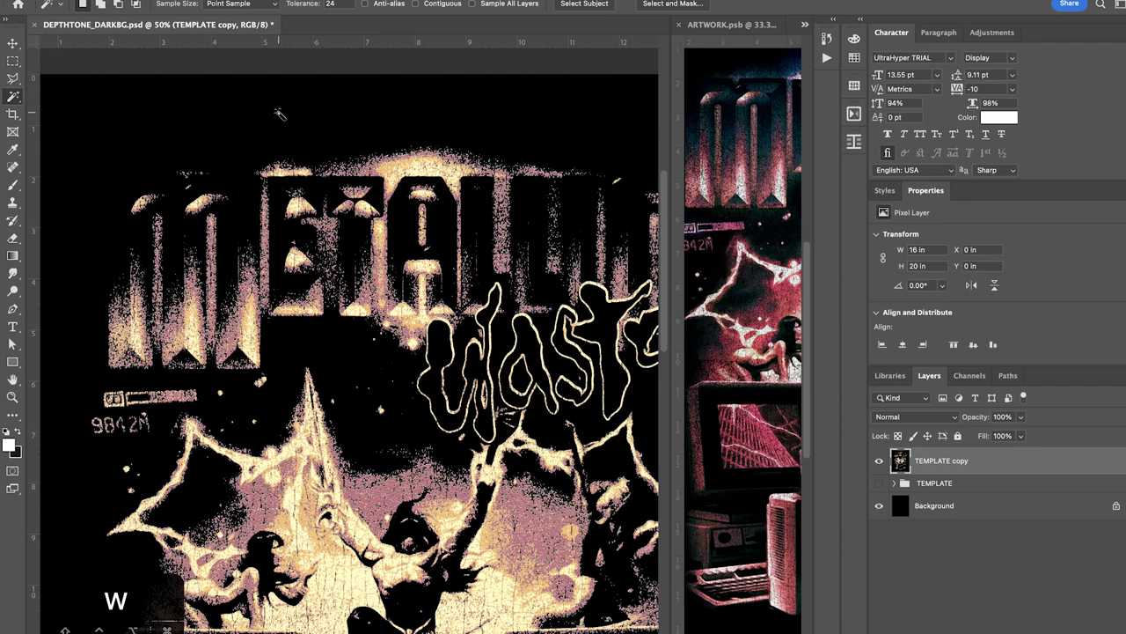
pyautogui.click(282, 118)
pyautogui.press('BackSpace')
pyautogui.press('super+d')
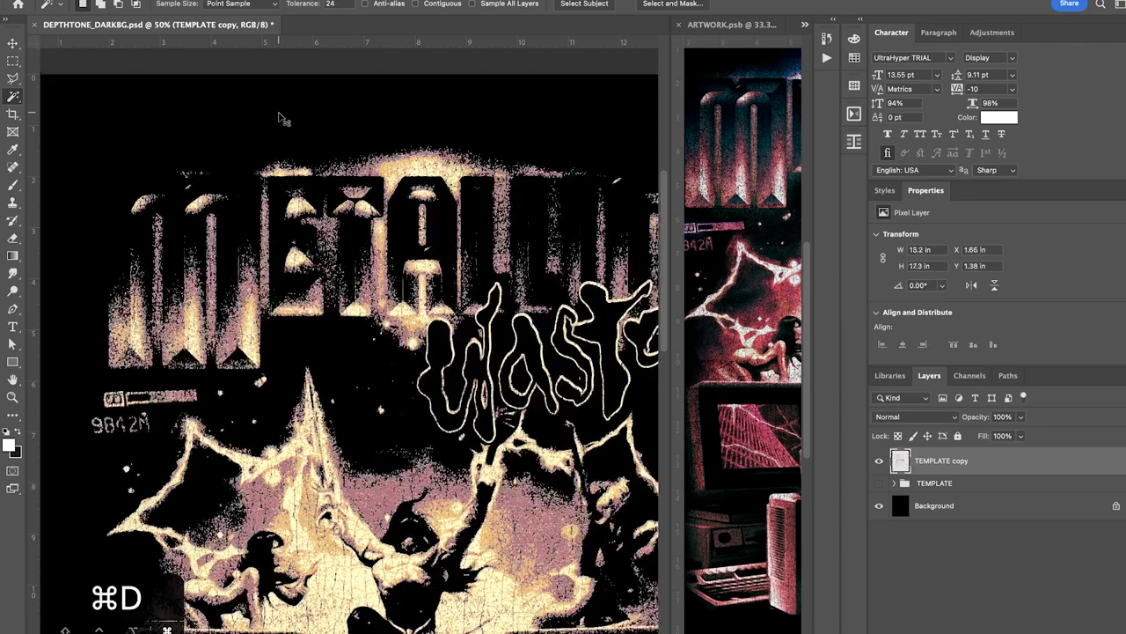
# Cut the pink shadow-tone pixels from TEMPLATE copy onto a new Layer 1 via Layer Via Cut
pyautogui.press('v')
pyautogui.press('super+equal')
pyautogui.press('super+equal')
pyautogui.press('super+equal')
pyautogui.press('super+equal')
pyautogui.press('super+equal')
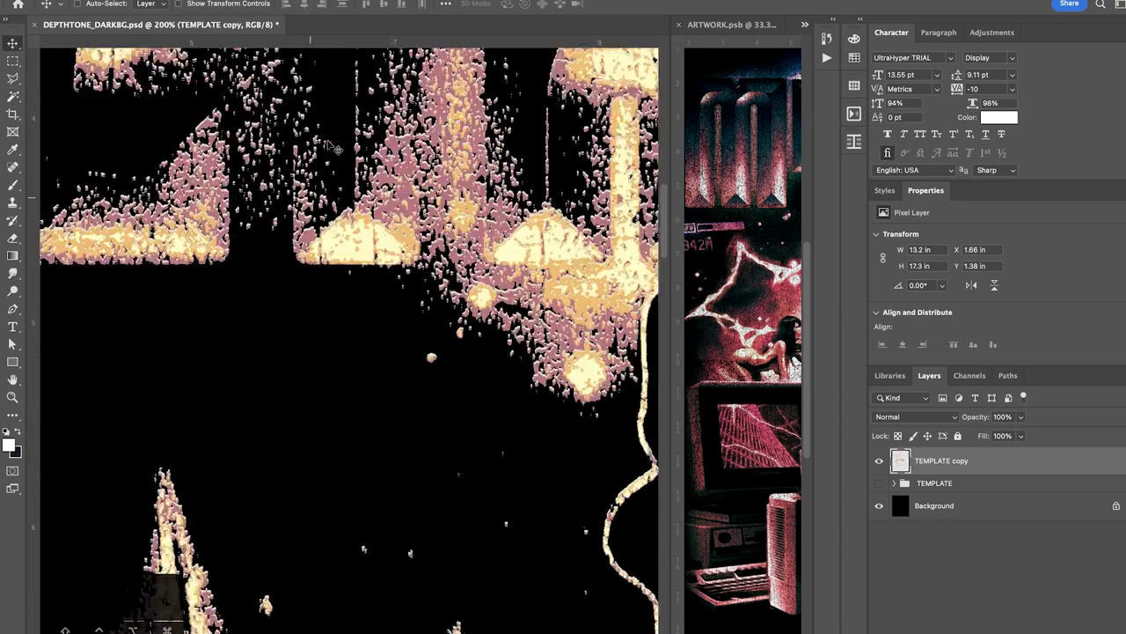
pyautogui.press('w')
pyautogui.press('super+equal')
pyautogui.press('super+equal')
pyautogui.press('super+equal')
pyautogui.press('super+equal')
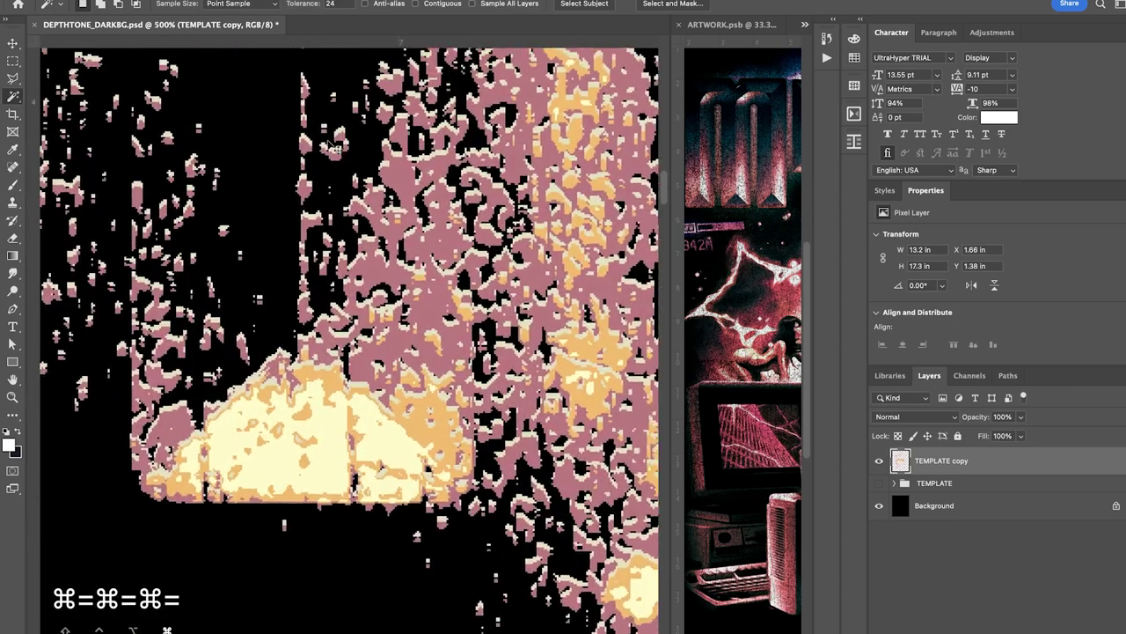
pyautogui.press('w')
pyautogui.click(416, 163)
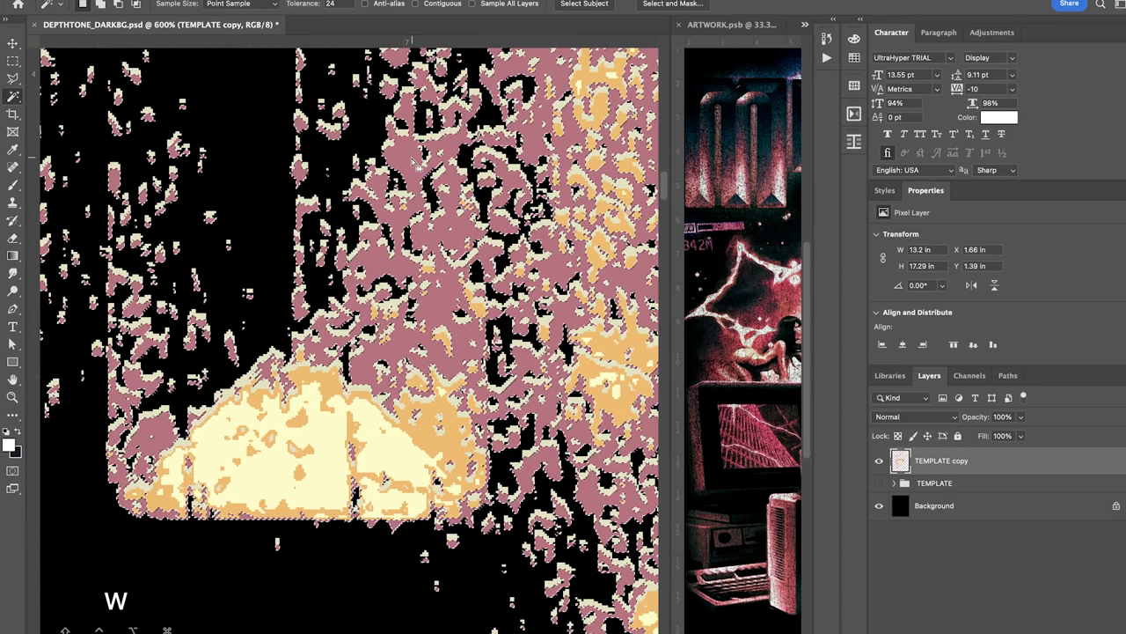
pyautogui.rightClick(414, 163)
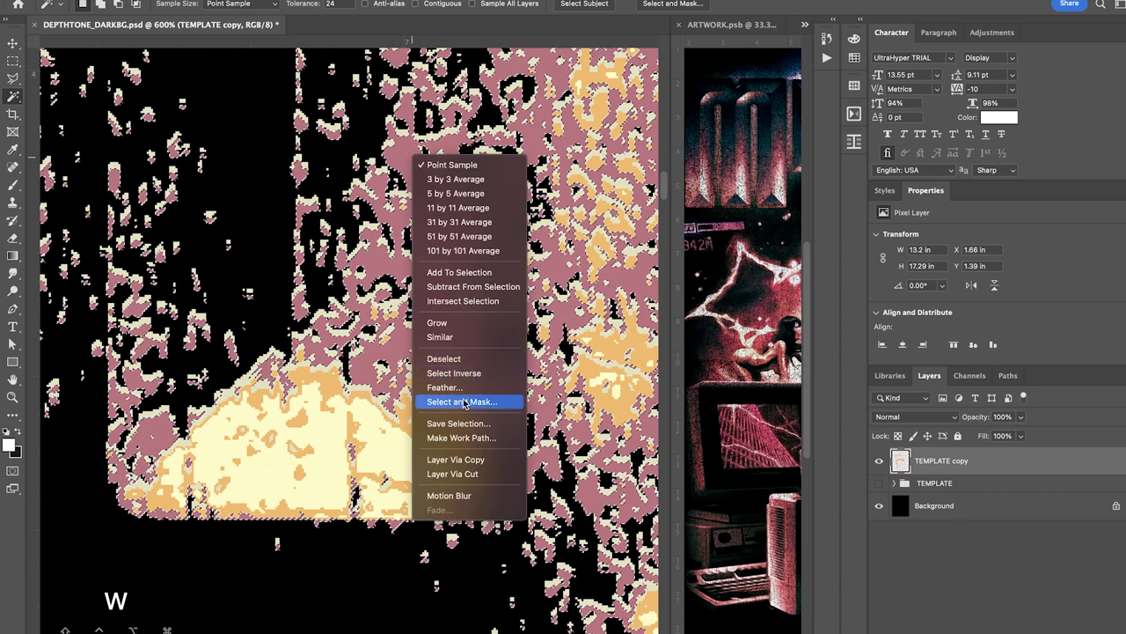
pyautogui.click(469, 475)
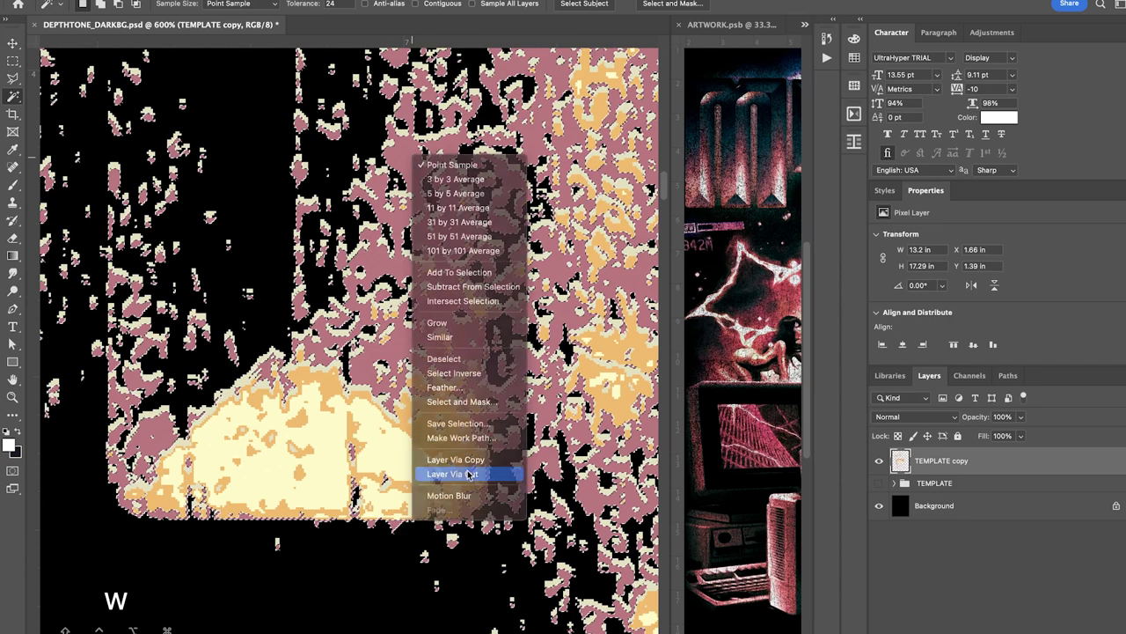
# Hide TEMPLATE copy and Layer 1 to check what tones remain on the poster
pyautogui.click(878, 489)
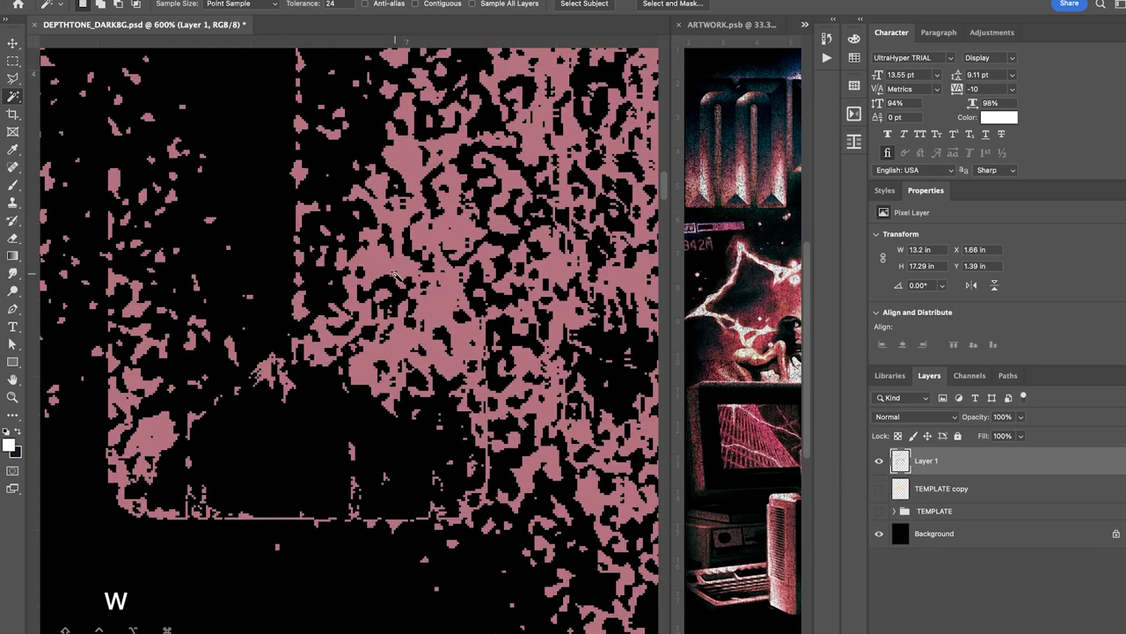
pyautogui.press('v')
pyautogui.press('super+minus')
pyautogui.press('super+minus')
pyautogui.press('super+minus')
pyautogui.press('super+0')
pyautogui.press('super+minus')
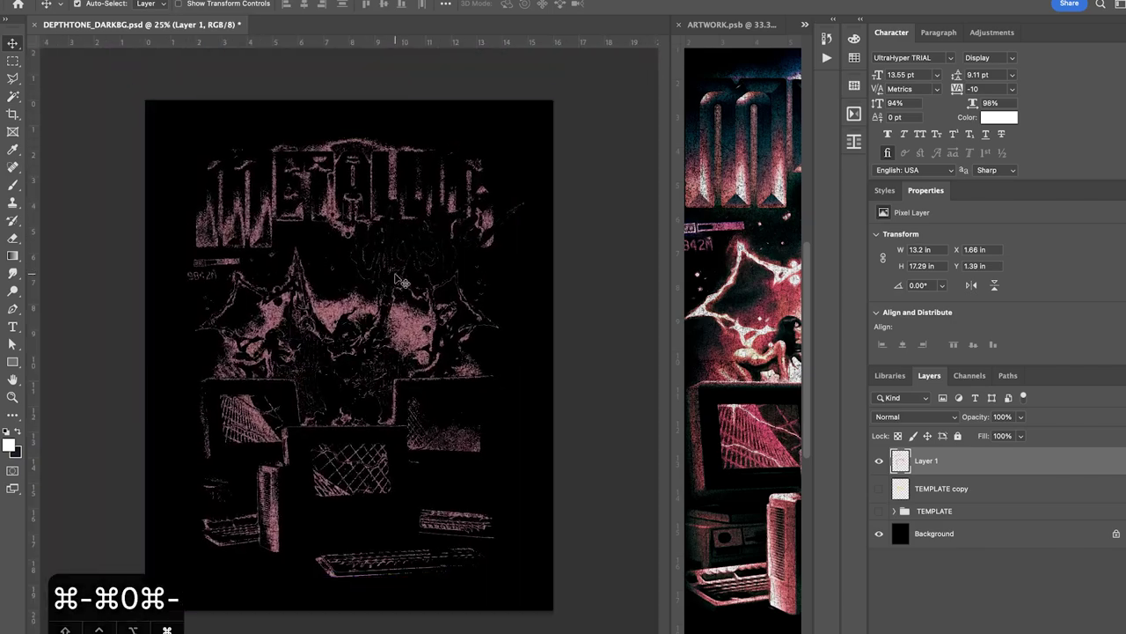
pyautogui.press('super+equal')
pyautogui.press('super+equal')
pyautogui.press('super+equal')
pyautogui.press('super+equal')
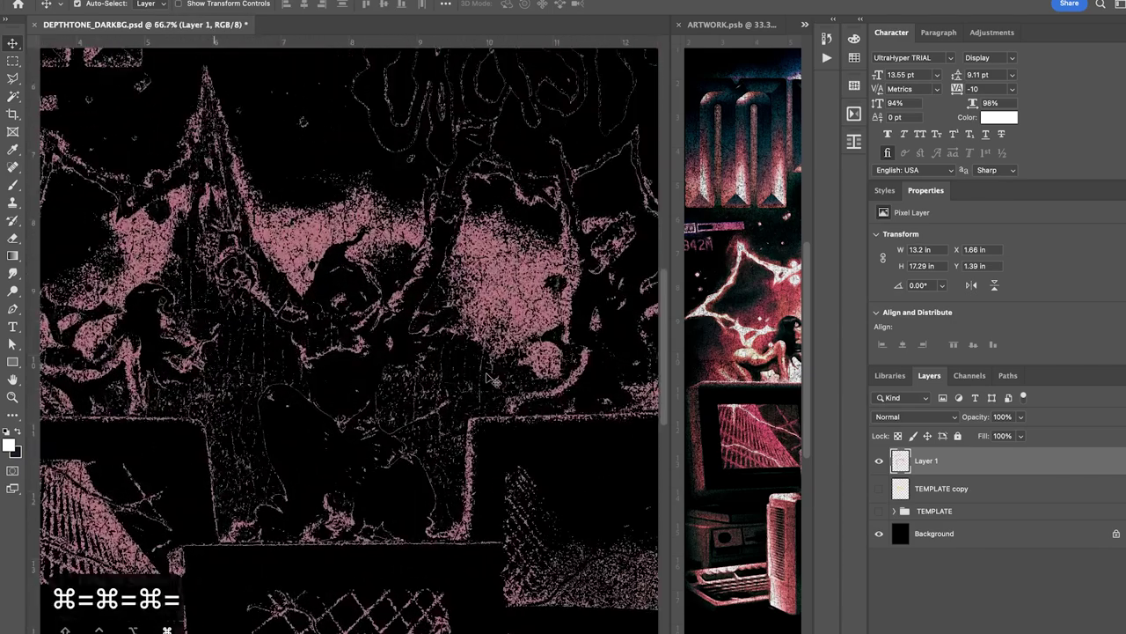
pyautogui.click(877, 466)
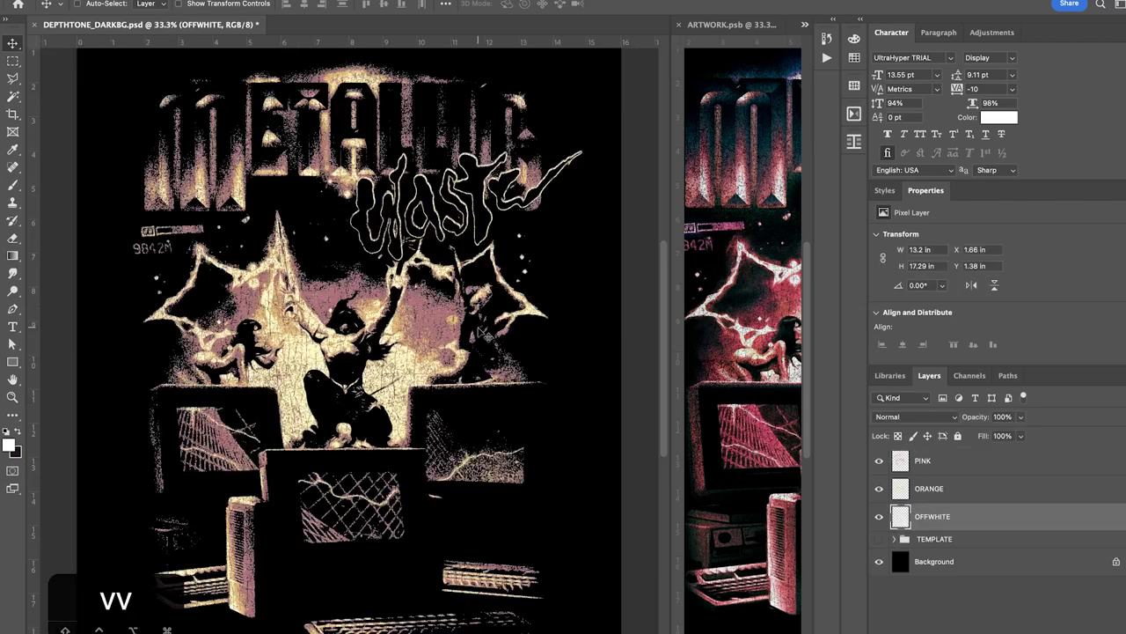
# Zoom in on the METAL lettering and hide the PINK and ORANGE layers to inspect OFFWHITE alone
pyautogui.press('super+equal')
pyautogui.press('super+equal')
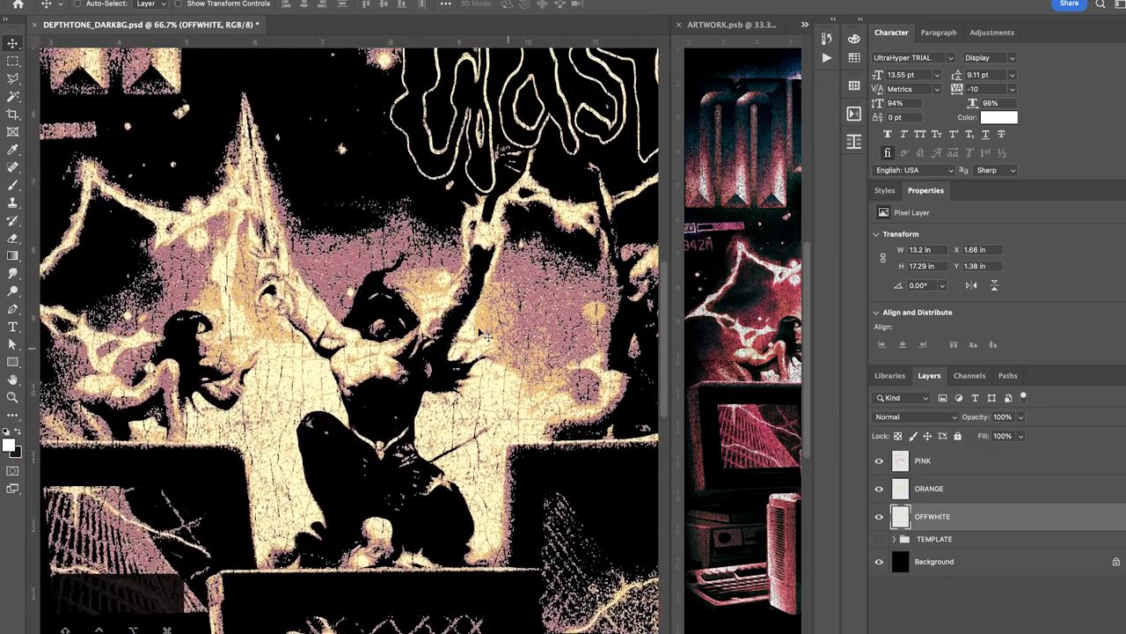
pyautogui.scroll(5, 482, 333)
pyautogui.hscroll(-5, 481, 333)
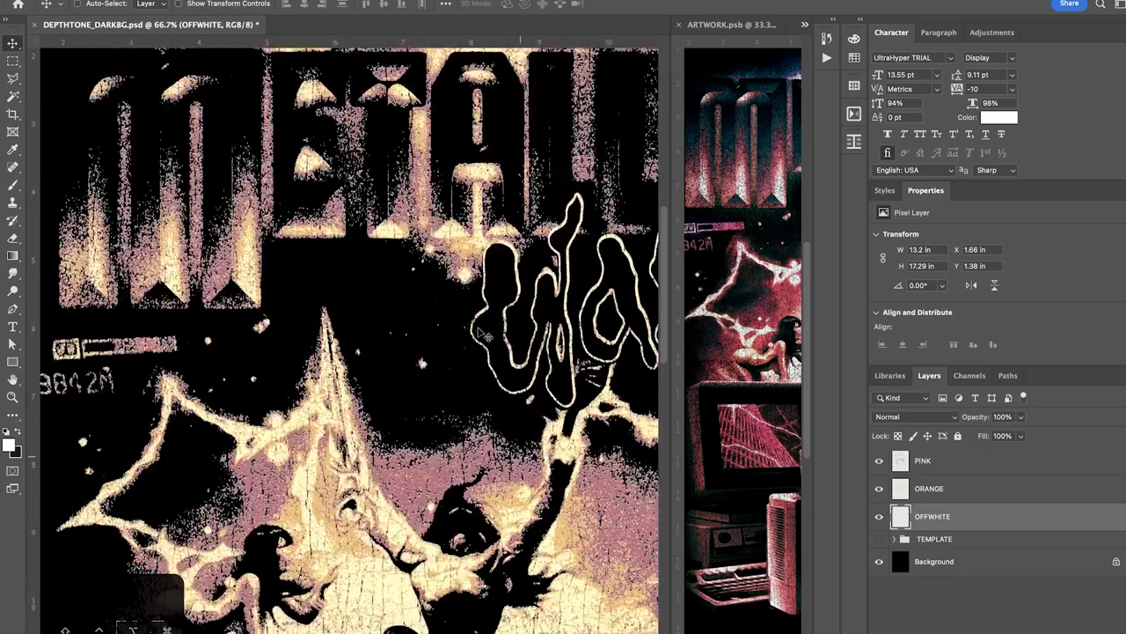
pyautogui.press('super+equal')
pyautogui.press('super+equal')
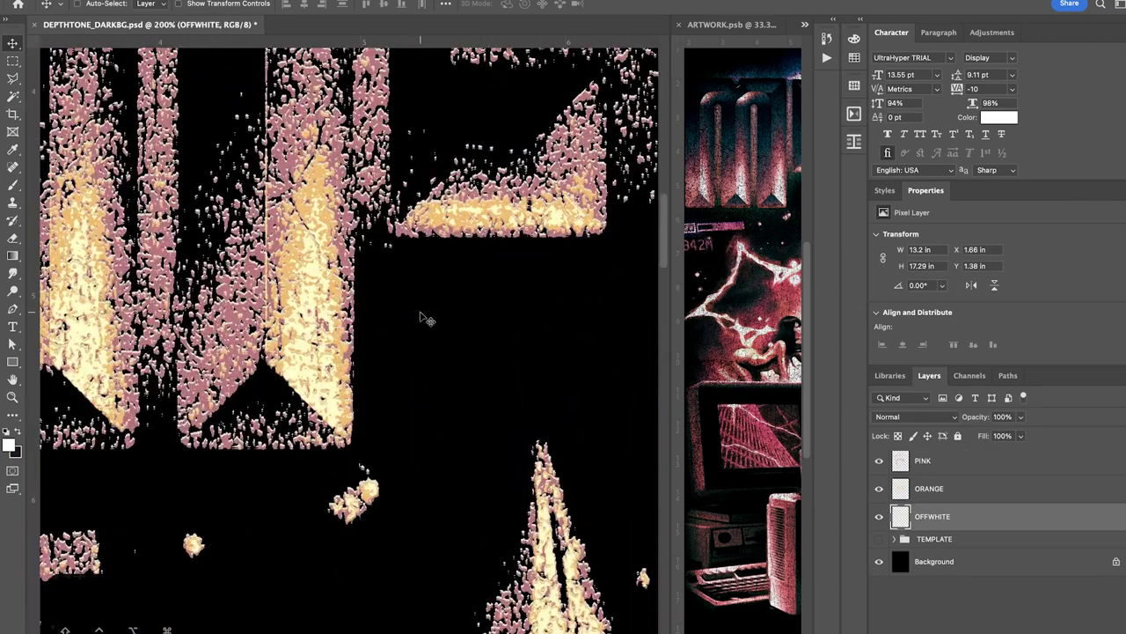
pyautogui.hscroll(-2, 430, 317)
pyautogui.scroll(2, 429, 317)
pyautogui.click(879, 461)
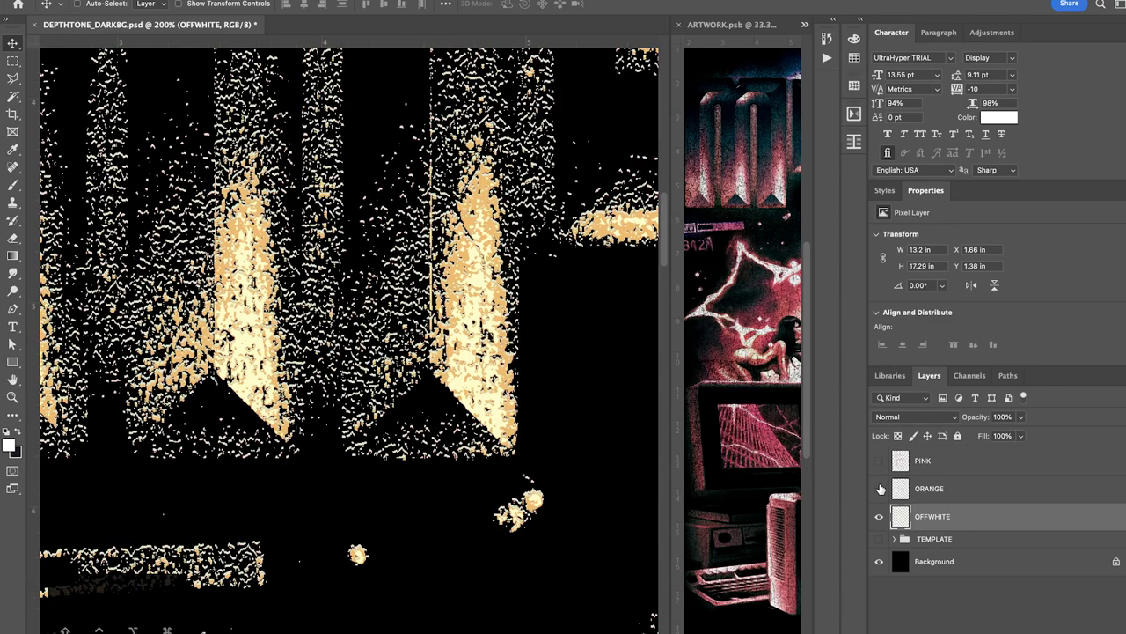
pyautogui.click(879, 488)
pyautogui.click(879, 516)
pyautogui.click(879, 516)
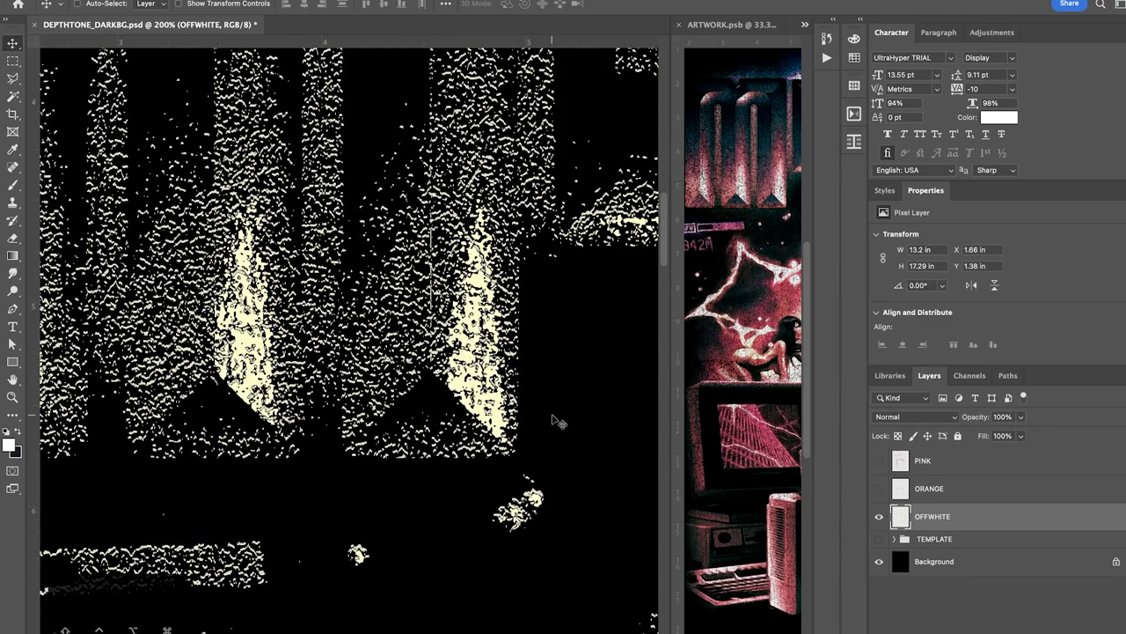
# Turn the ORANGE and PINK tone layers back on at full-poster view
pyautogui.press('super+minus')
pyautogui.press('super+minus')
pyautogui.press('super+minus')
pyautogui.press('super+0')
pyautogui.press('super+minus')
pyautogui.press('super+equal')
pyautogui.press('super+equal')
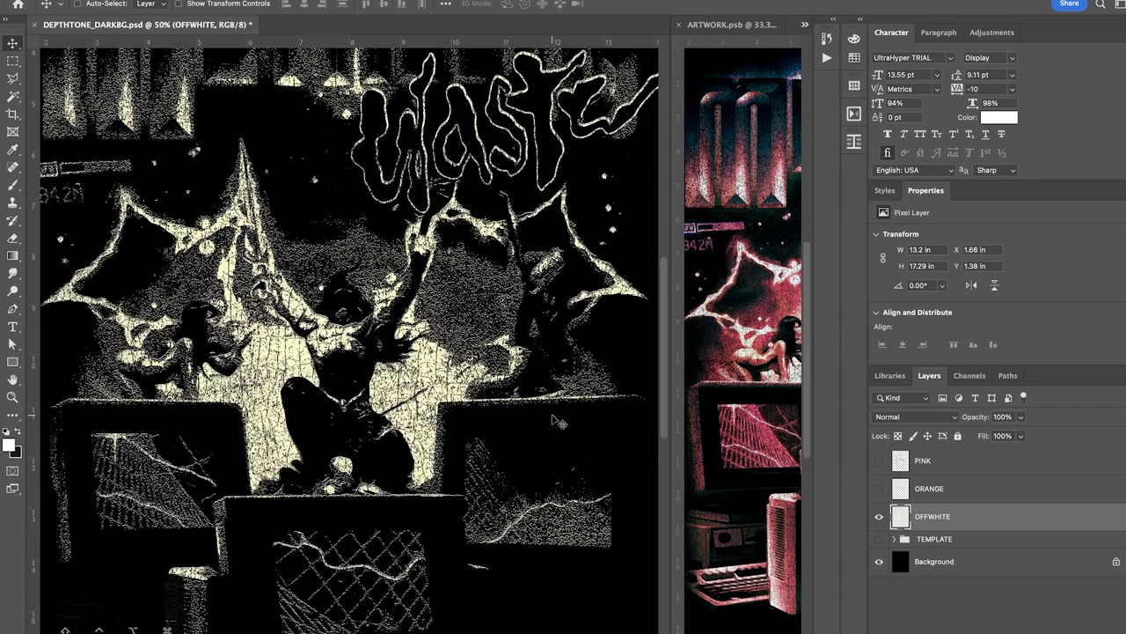
pyautogui.press('super+minus')
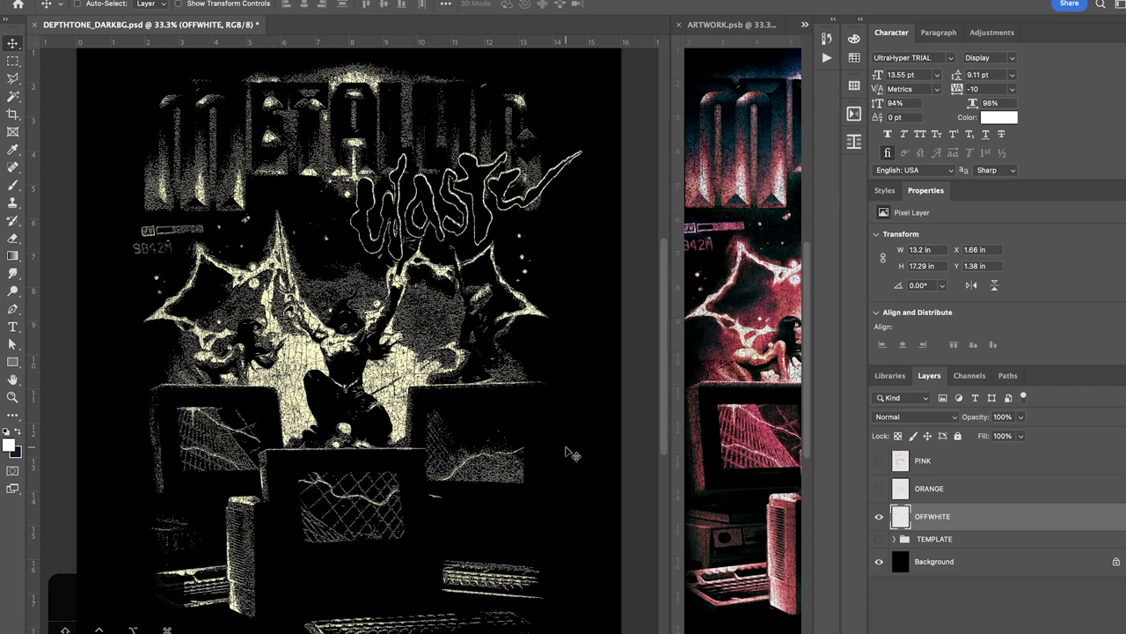
pyautogui.click(878, 488)
pyautogui.click(878, 460)
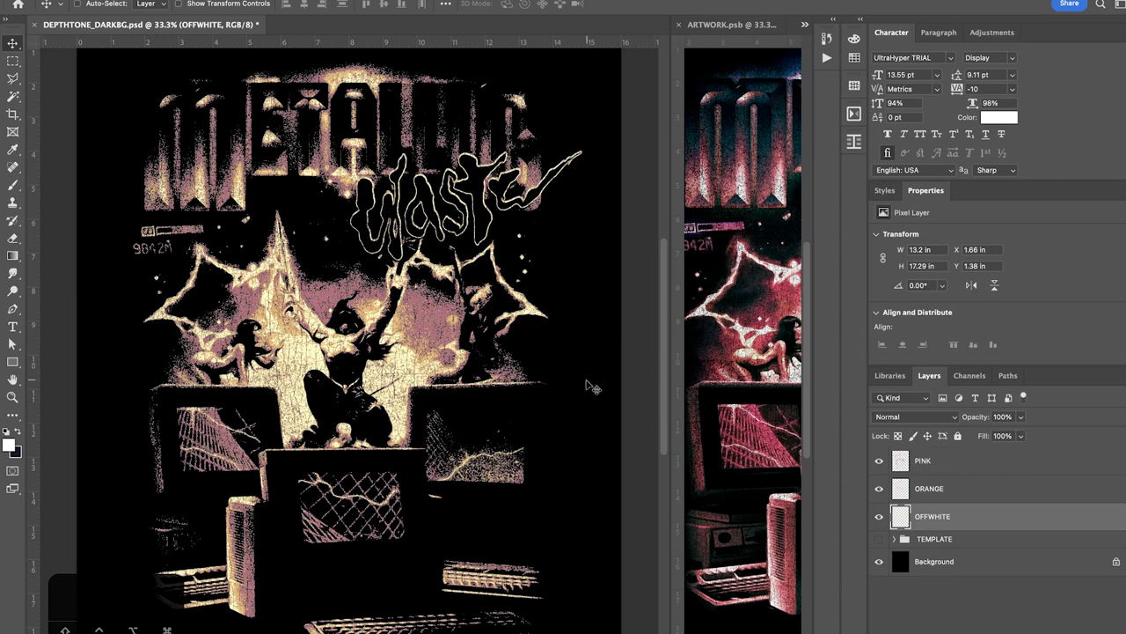
# Review the central figure and lettering up close, then drag the window divider left to widen ARTWORK
pyautogui.press('super+equal')
pyautogui.press('super+equal')
pyautogui.press('super+equal')
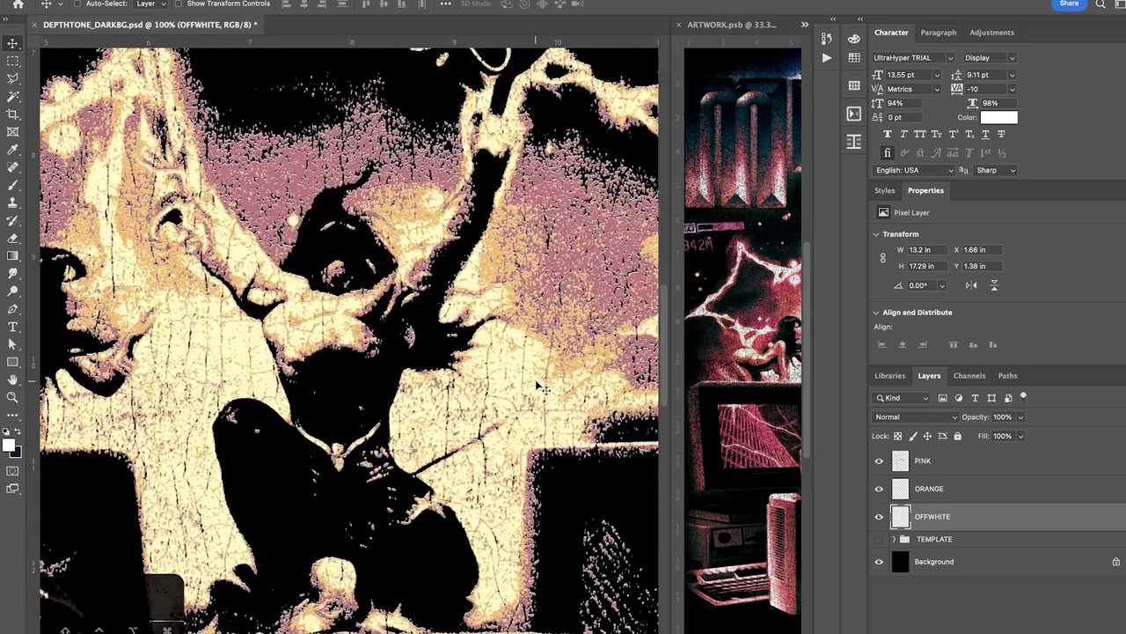
pyautogui.press('super+minus')
pyautogui.press('super+minus')
pyautogui.press('super+minus')
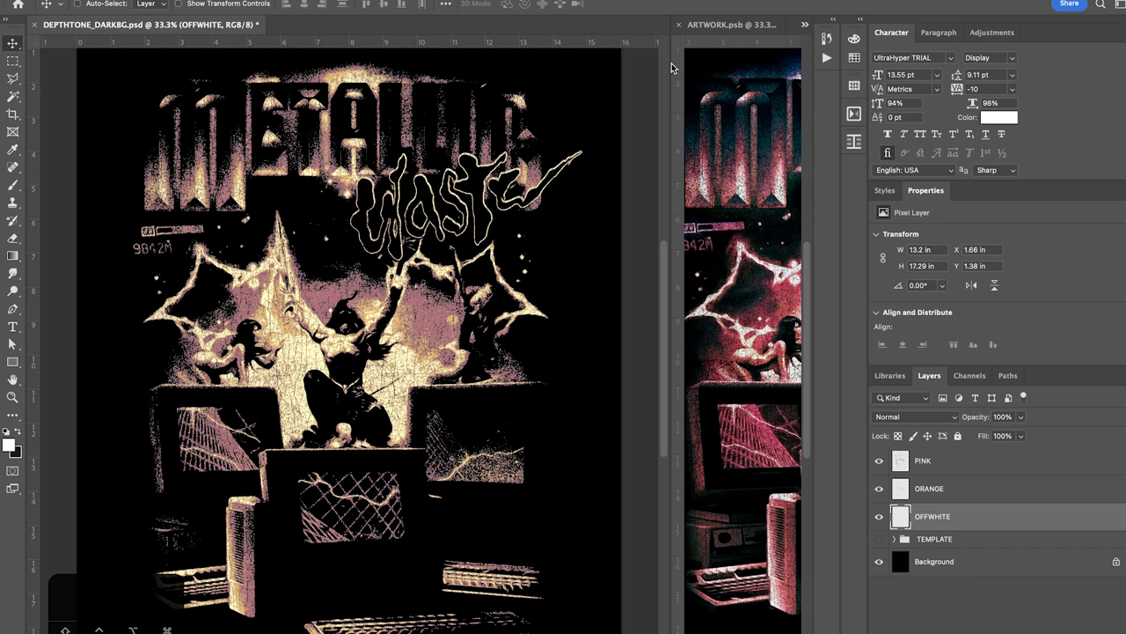
pyautogui.press('super+equal')
pyautogui.press('super+equal')
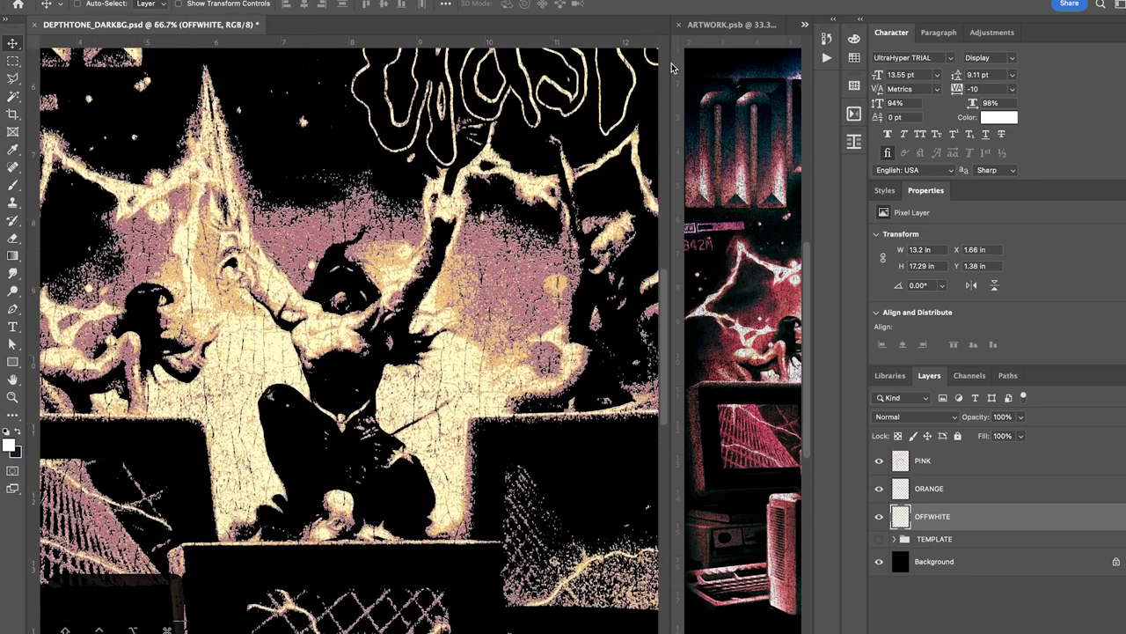
pyautogui.scroll(10, 352, 343)
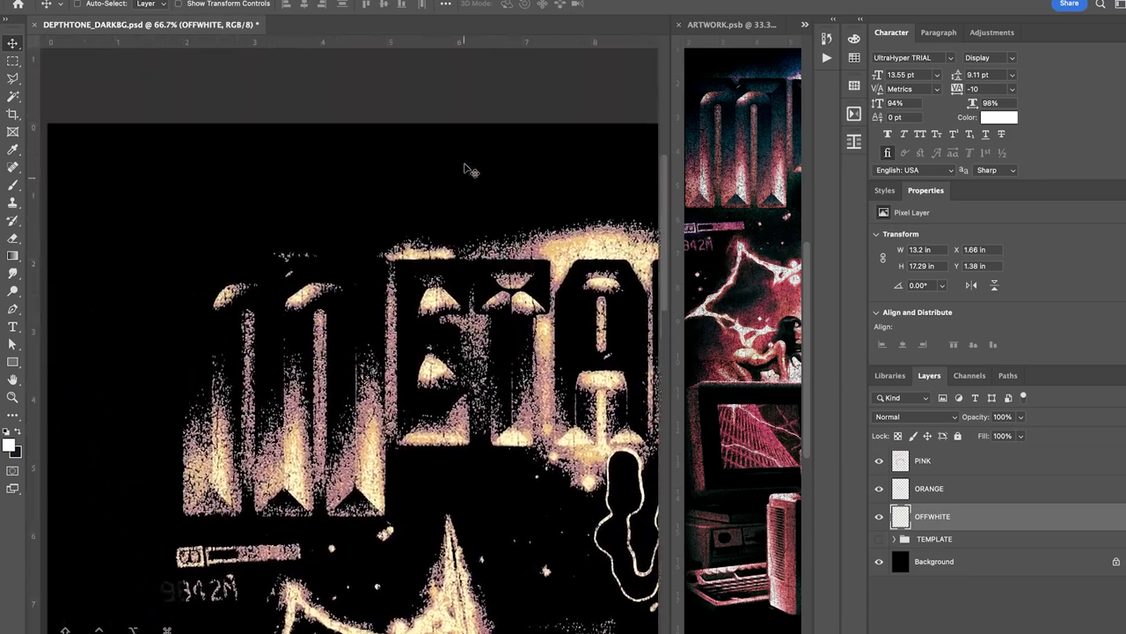
pyautogui.press('super+equal')
pyautogui.scroll(-5, 471, 170)
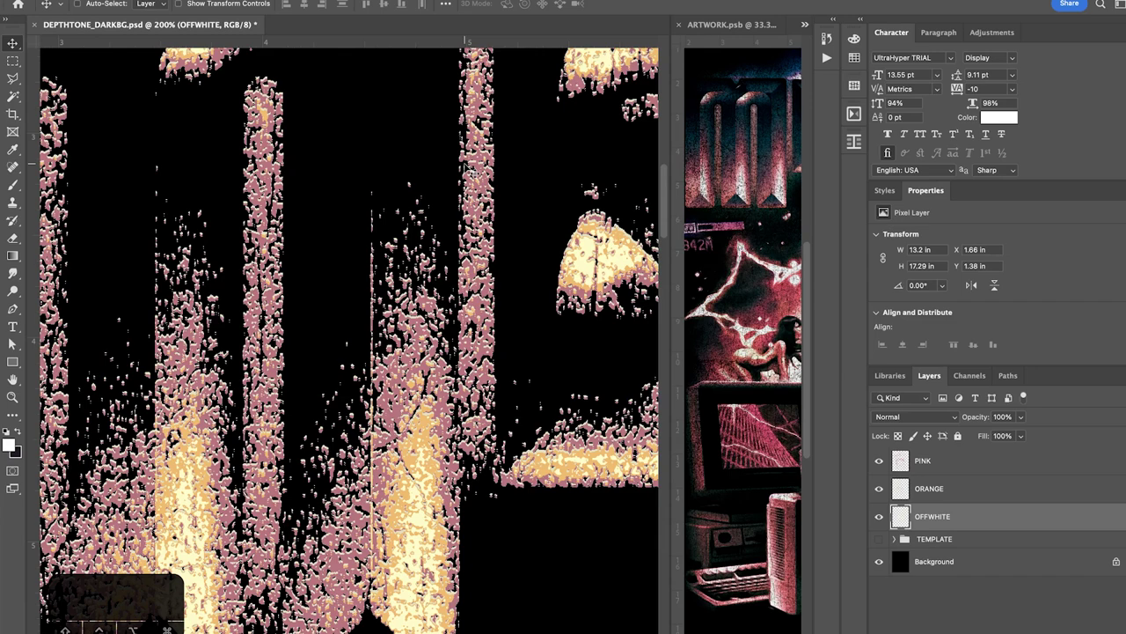
pyautogui.press('super+minus')
pyautogui.press('super+minus')
pyautogui.press('super+minus')
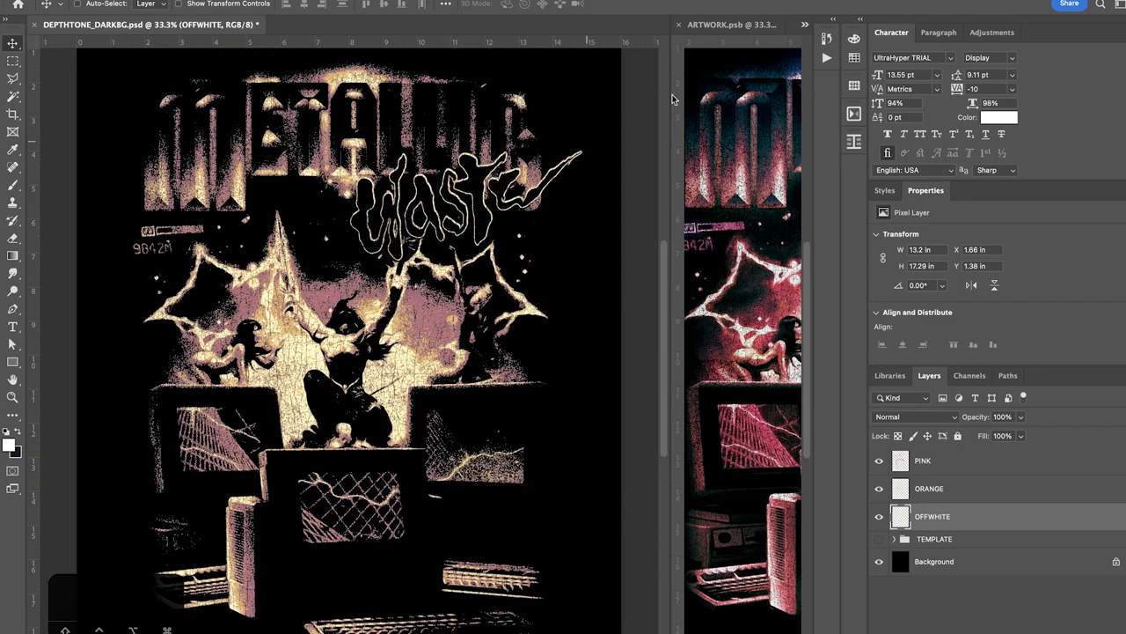
pyautogui.moveTo(671, 84); pyautogui.dragTo(563, 85)
# Switch to ARTWORK.psb, widen its window further, and save the smart object with Cmd+S
pyautogui.click(660, 27)
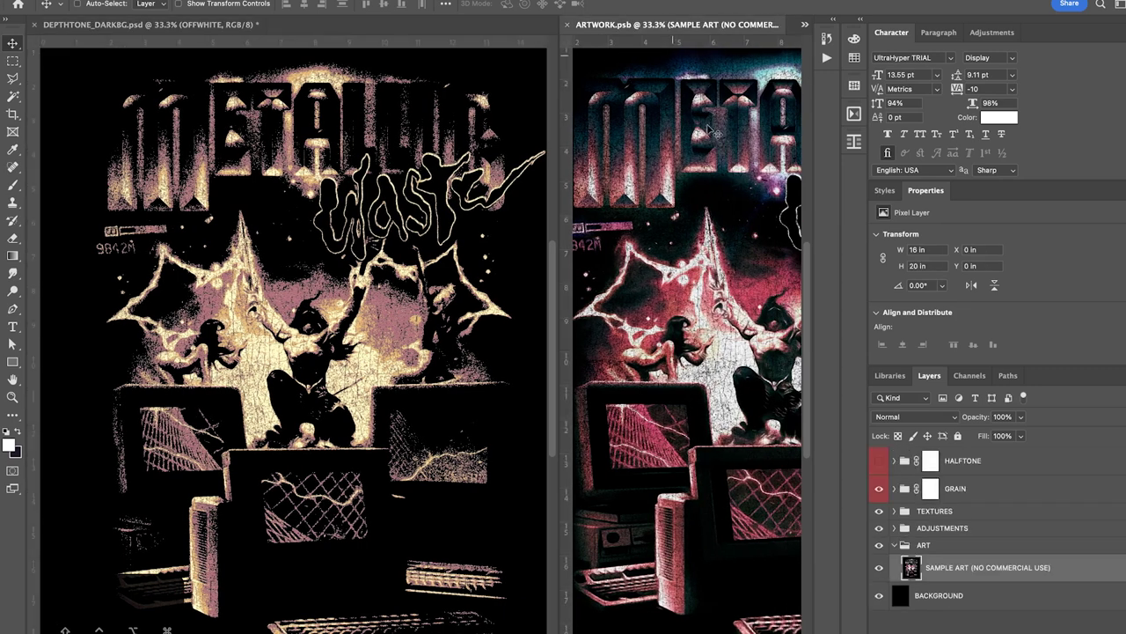
pyautogui.moveTo(559, 224); pyautogui.dragTo(345, 217)
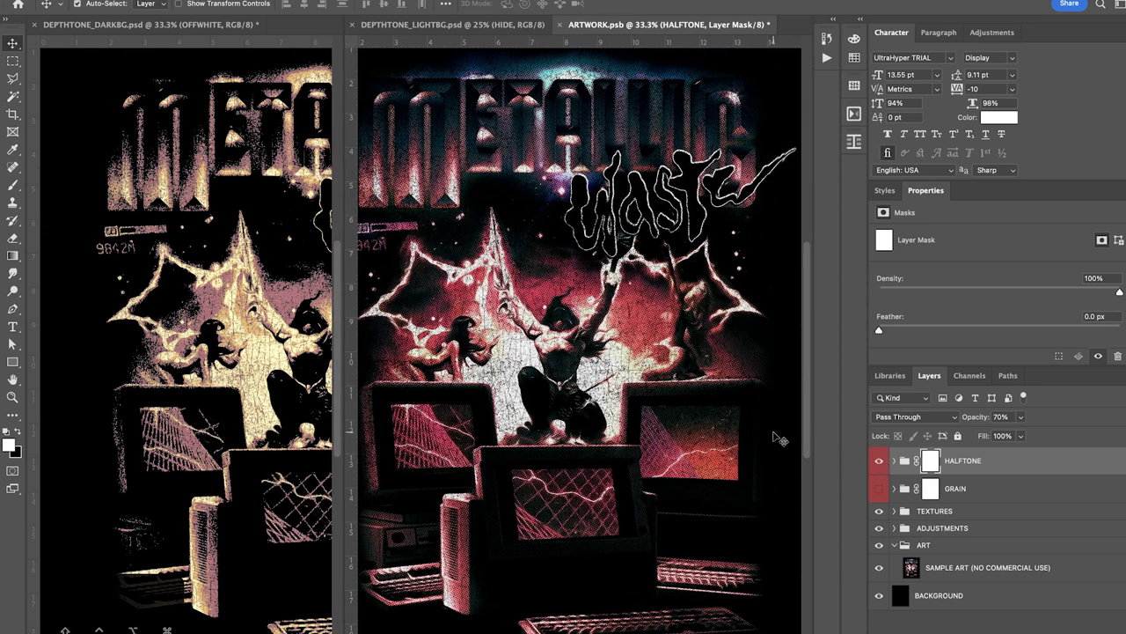
pyautogui.press('super+s')
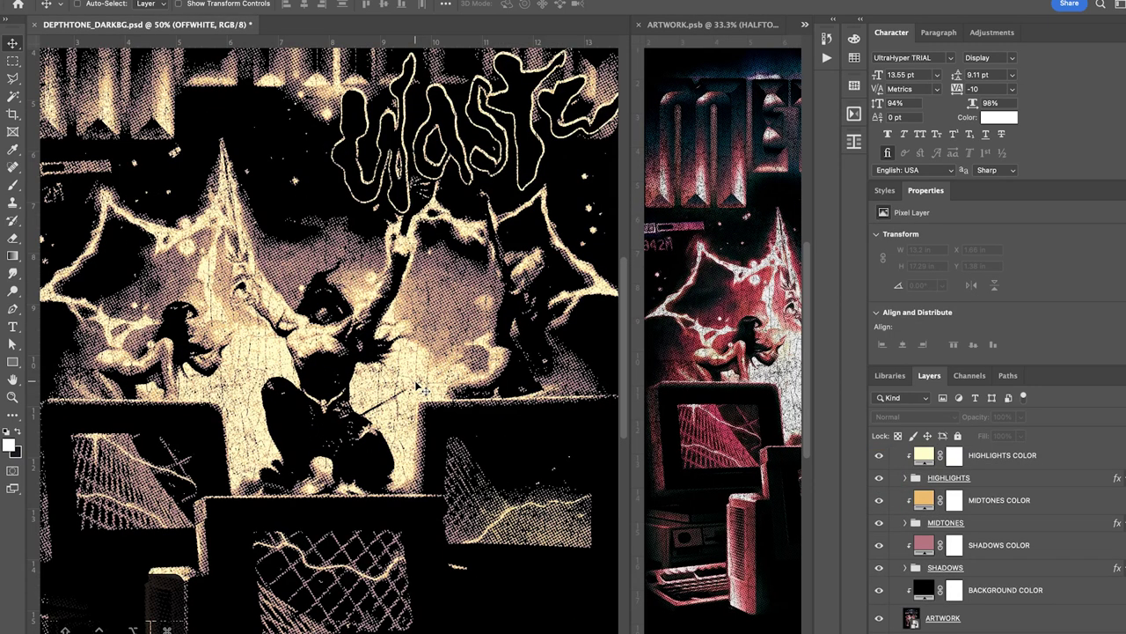
# Fit the dark-background poster in view and select the SHADOWS COLOR layer
pyautogui.scroll(5, 421, 387)
pyautogui.hscroll(-3, 421, 387)
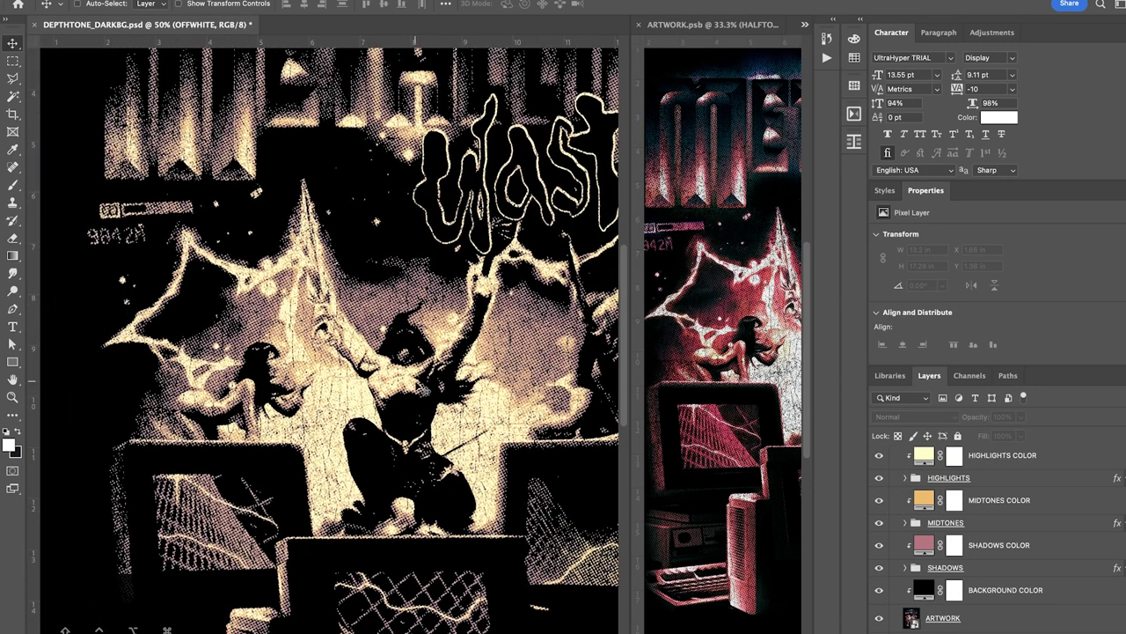
pyautogui.press('super+minus')
pyautogui.press('super+minus')
pyautogui.press('super+minus')
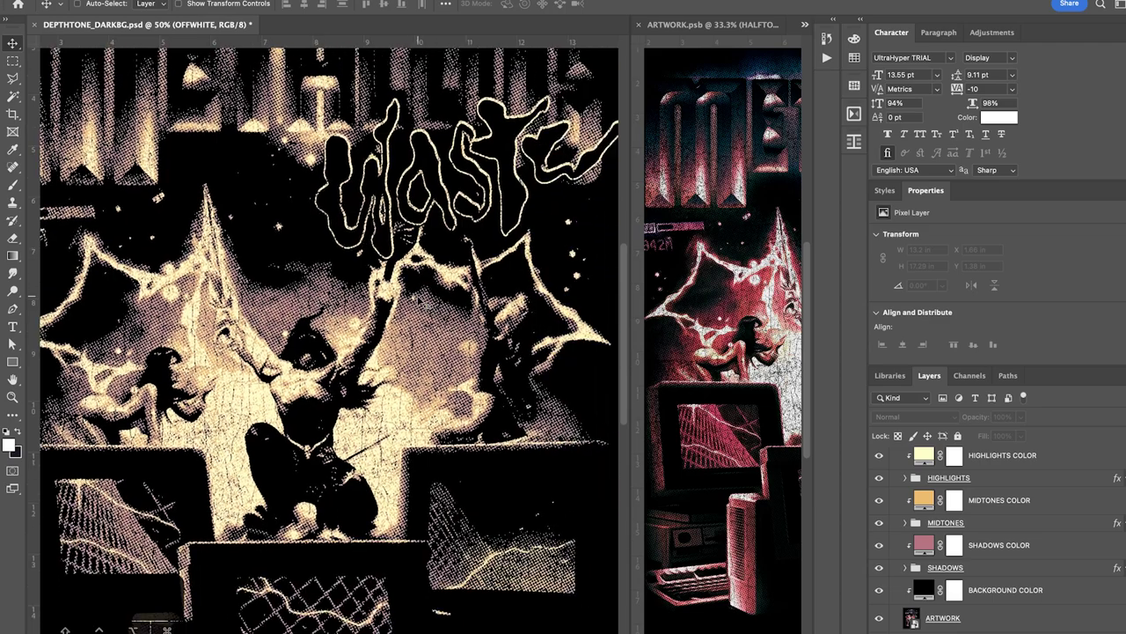
pyautogui.press('super+equal')
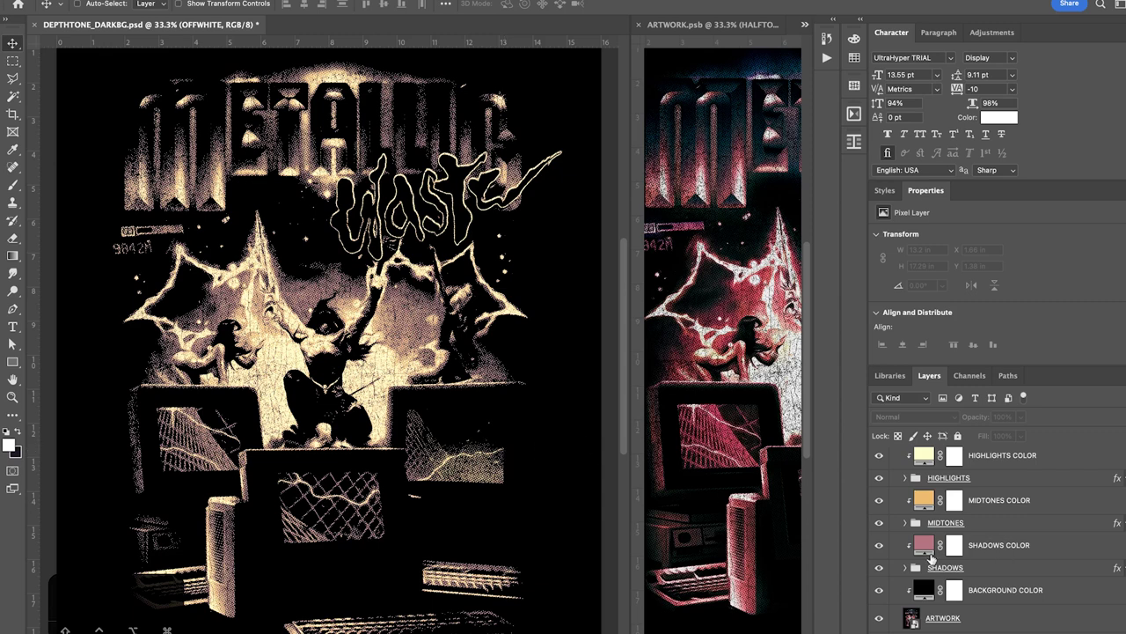
pyautogui.click(925, 548)
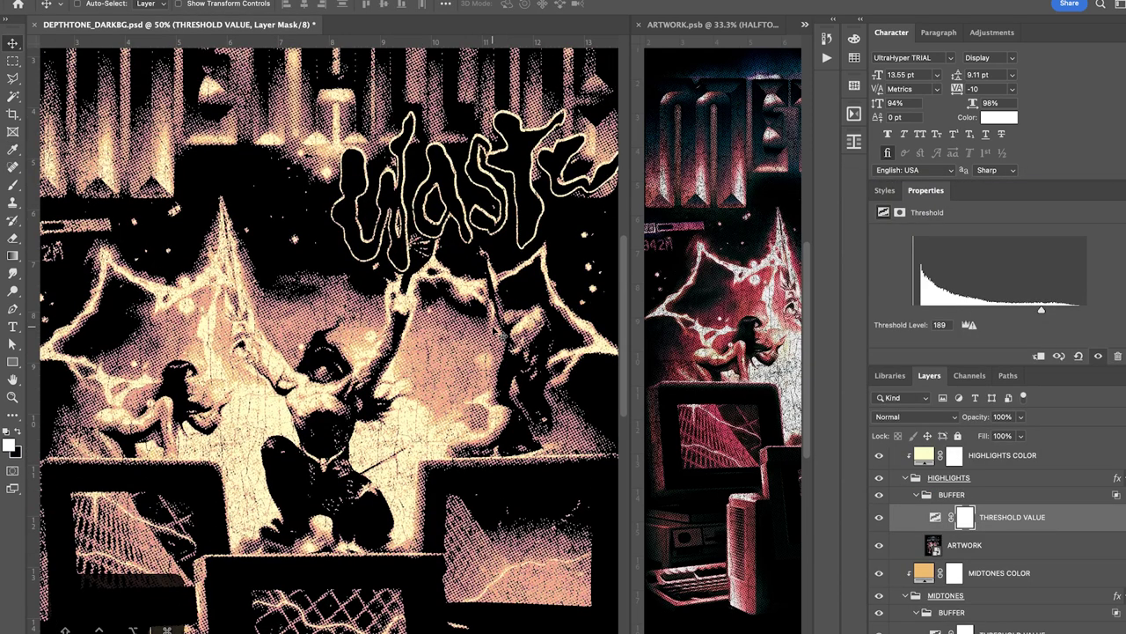
# Magnify the METAL lettering's halftone dots to 400%, then collapse the TEMPLATE group
pyautogui.scroll(5, 505, 294)
pyautogui.hscroll(-3, 505, 294)
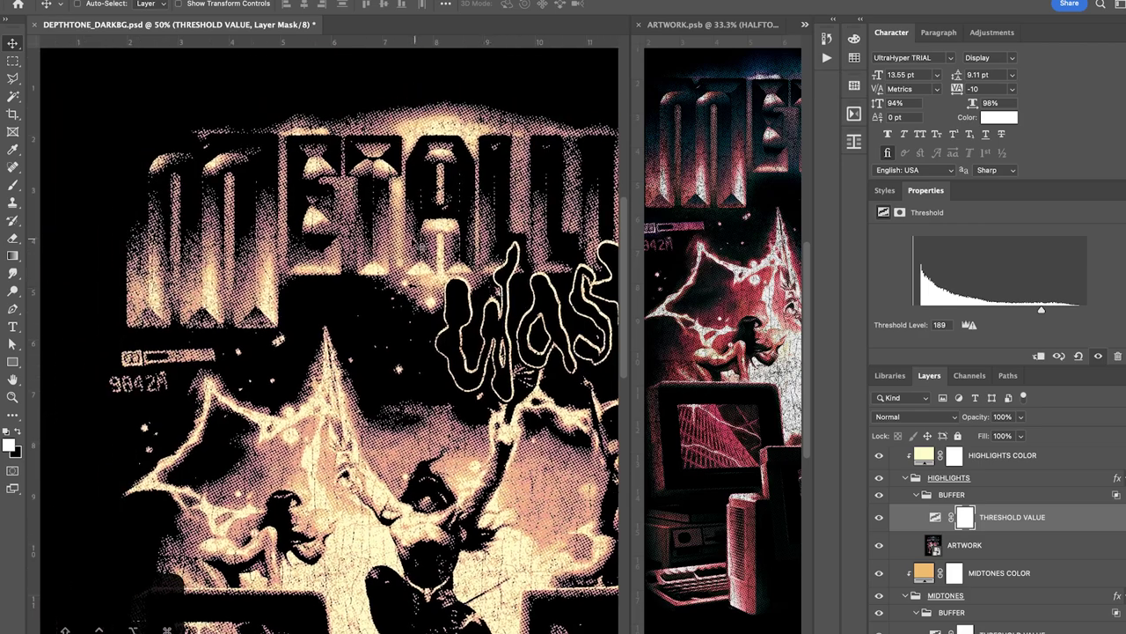
pyautogui.scroll(3, 410, 245)
pyautogui.press('super+equal')
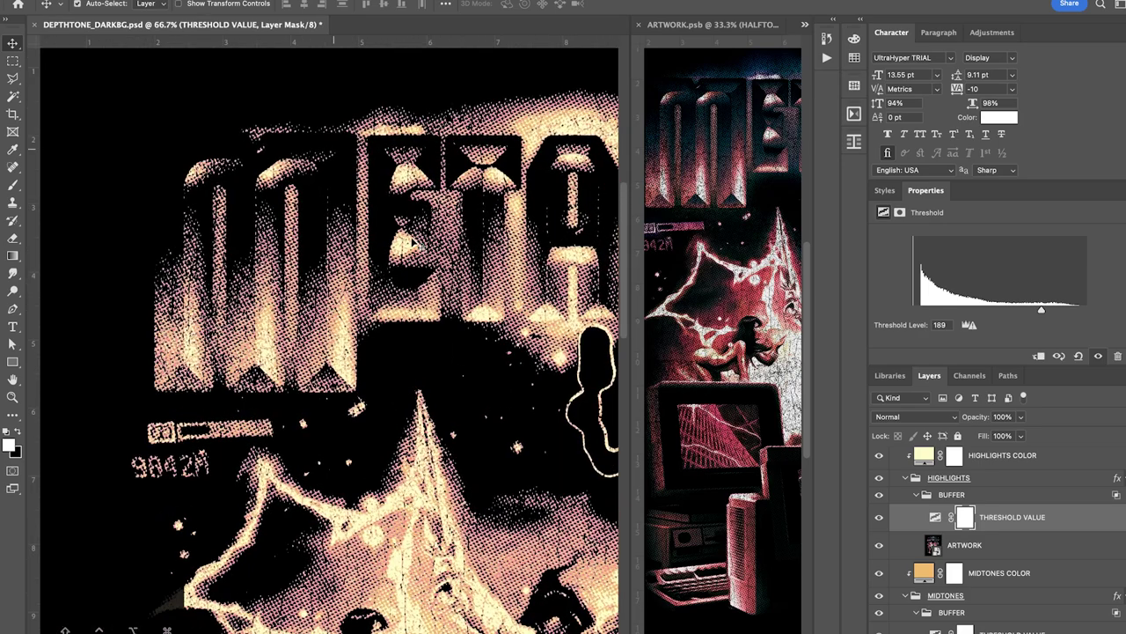
pyautogui.press('super+equal')
pyautogui.press('super+equal')
pyautogui.press('super+equal')
pyautogui.press('super+equal')
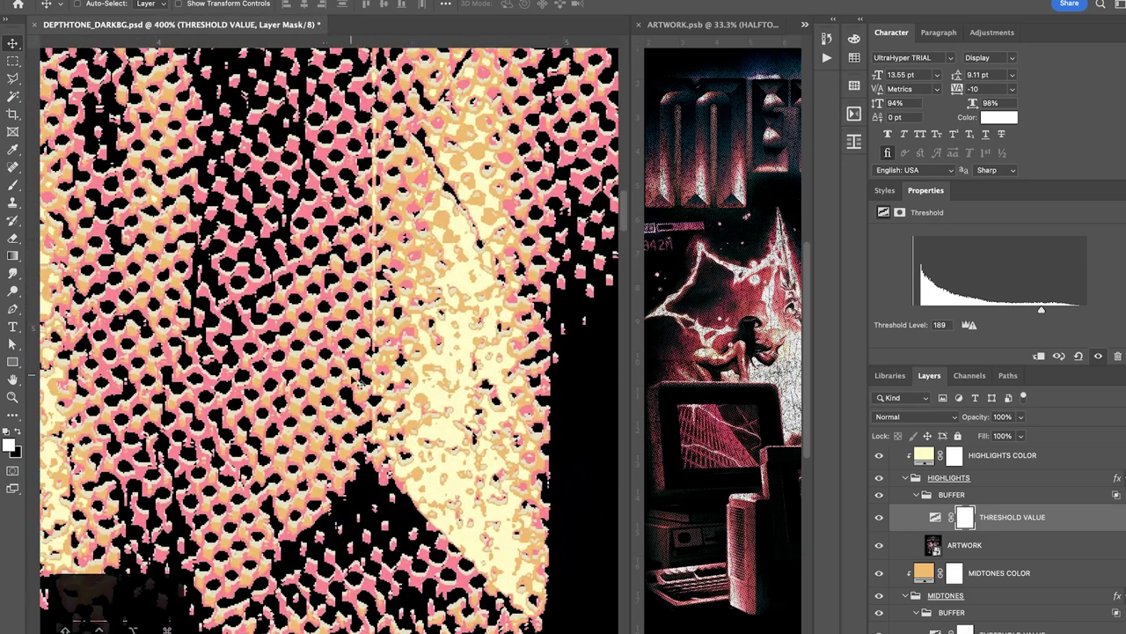
pyautogui.scroll(-2, 359, 384)
pyautogui.hscroll(1, 359, 384)
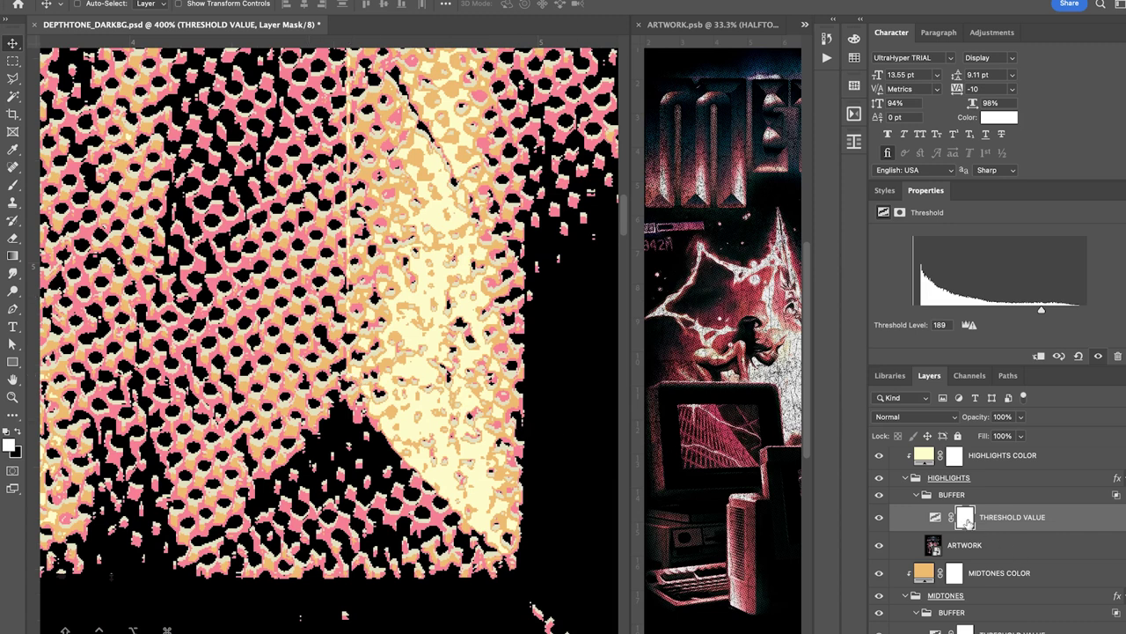
pyautogui.scroll(5, 959, 524)
pyautogui.click(893, 539)
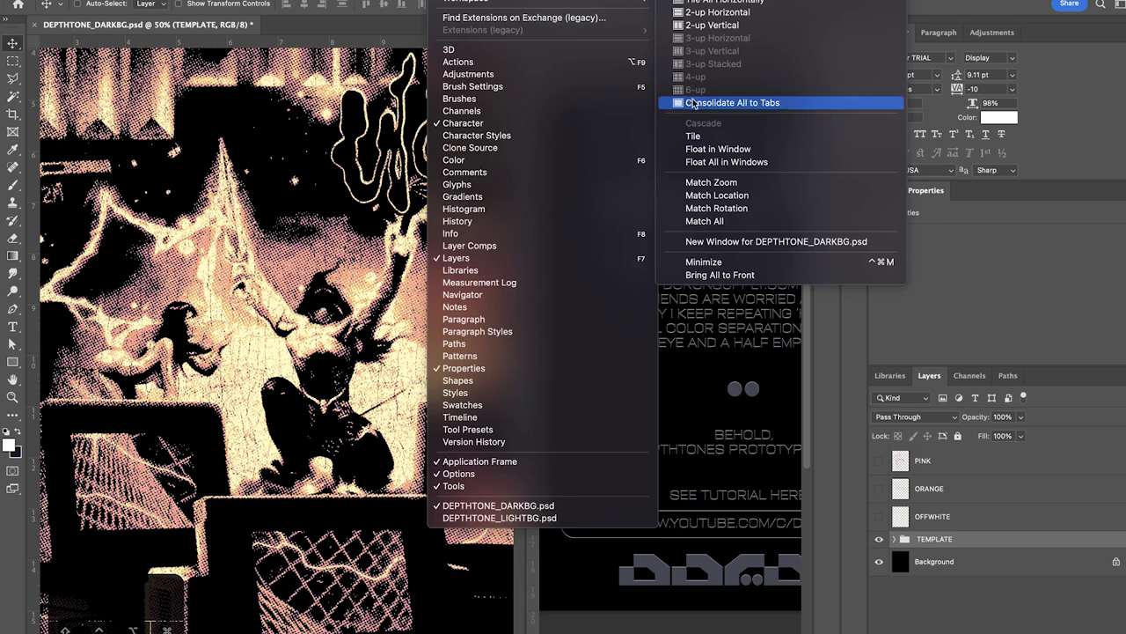
# Consolidate all documents to tabs, browse the DEPTHTONE folder in Finder, then return to DEPTHTONE_LIGHTBG.psd
pyautogui.click(695, 102)
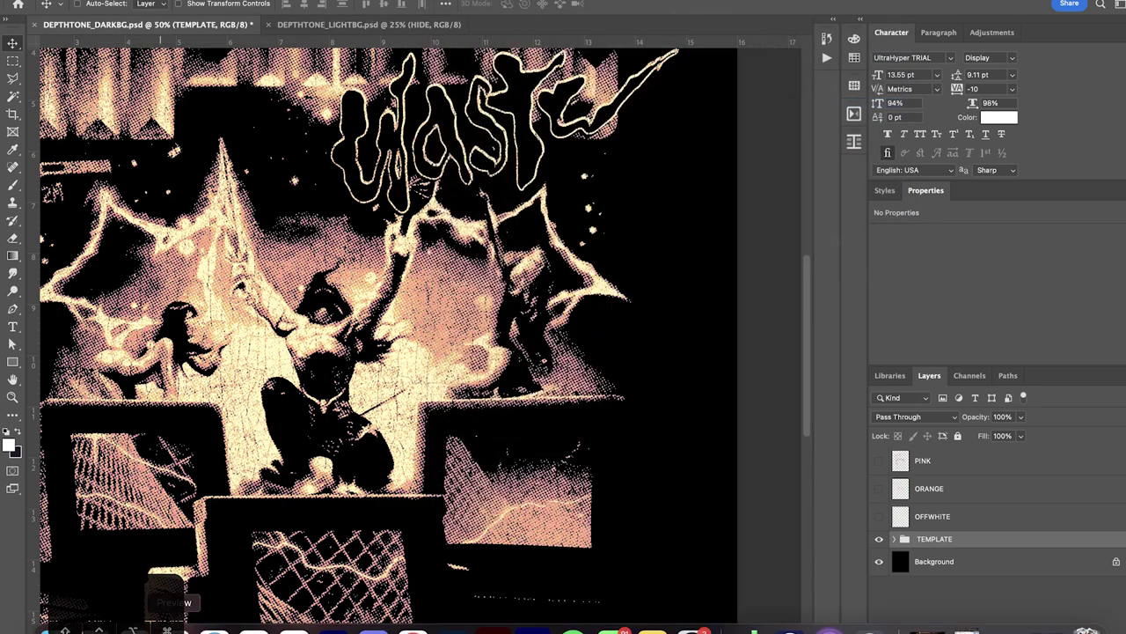
pyautogui.click(39, 603)
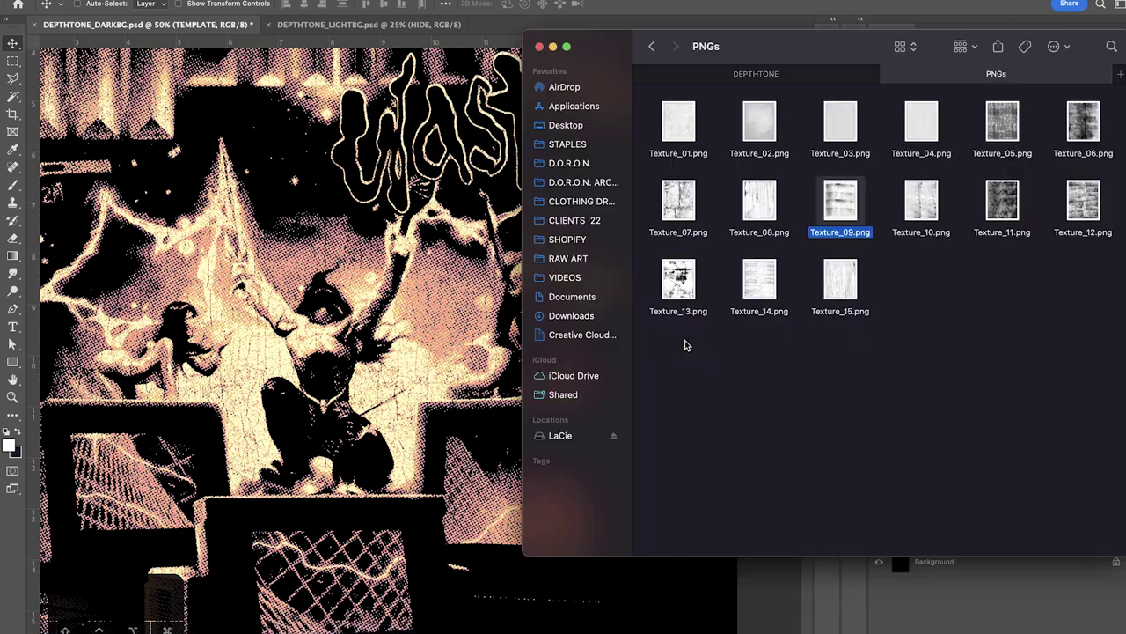
pyautogui.click(794, 78)
pyautogui.moveTo(787, 55); pyautogui.dragTo(732, 49)
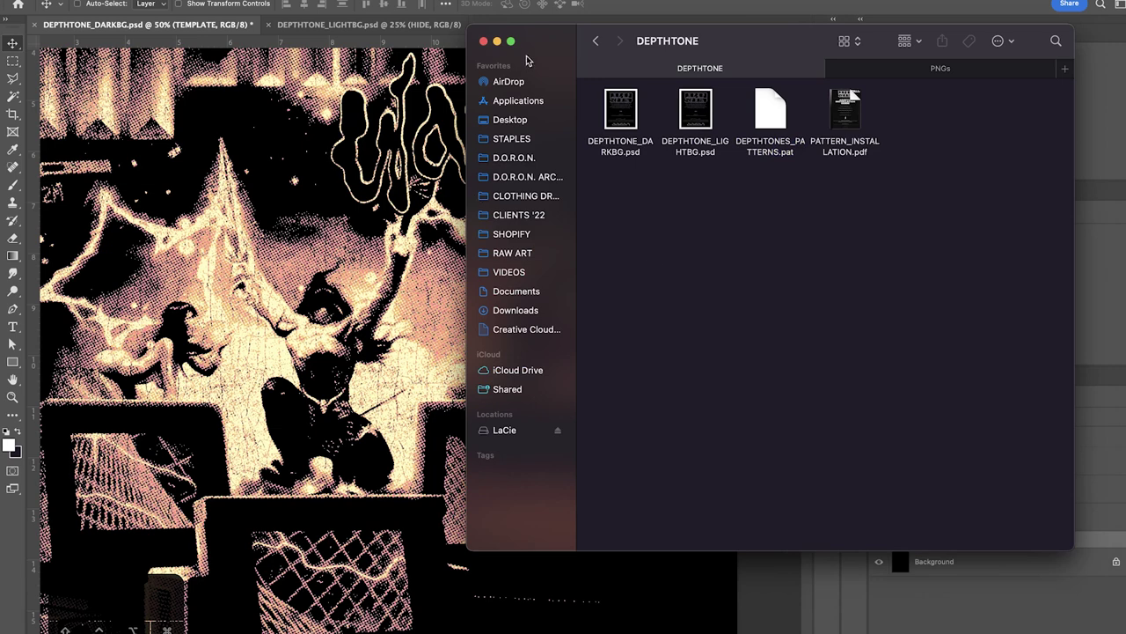
pyautogui.moveTo(543, 49); pyautogui.dragTo(603, 49)
pyautogui.click(383, 36)
pyautogui.click(383, 32)
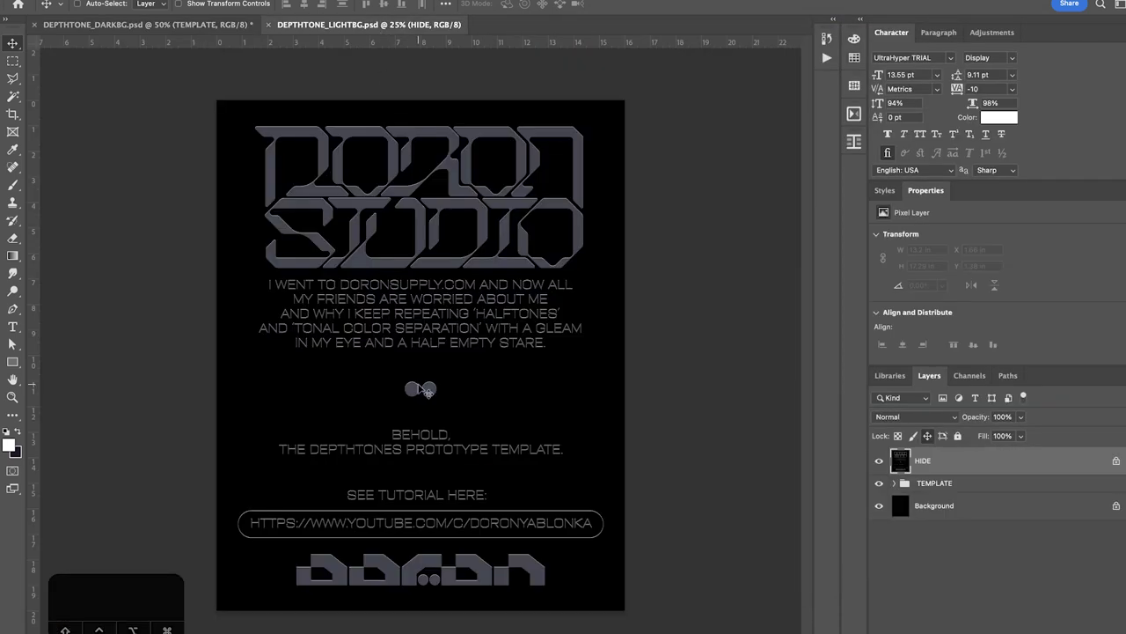
# Hide the cover layer to reveal the Soundgarden artwork and expand the TEMPLATE group's layers
pyautogui.click(879, 460)
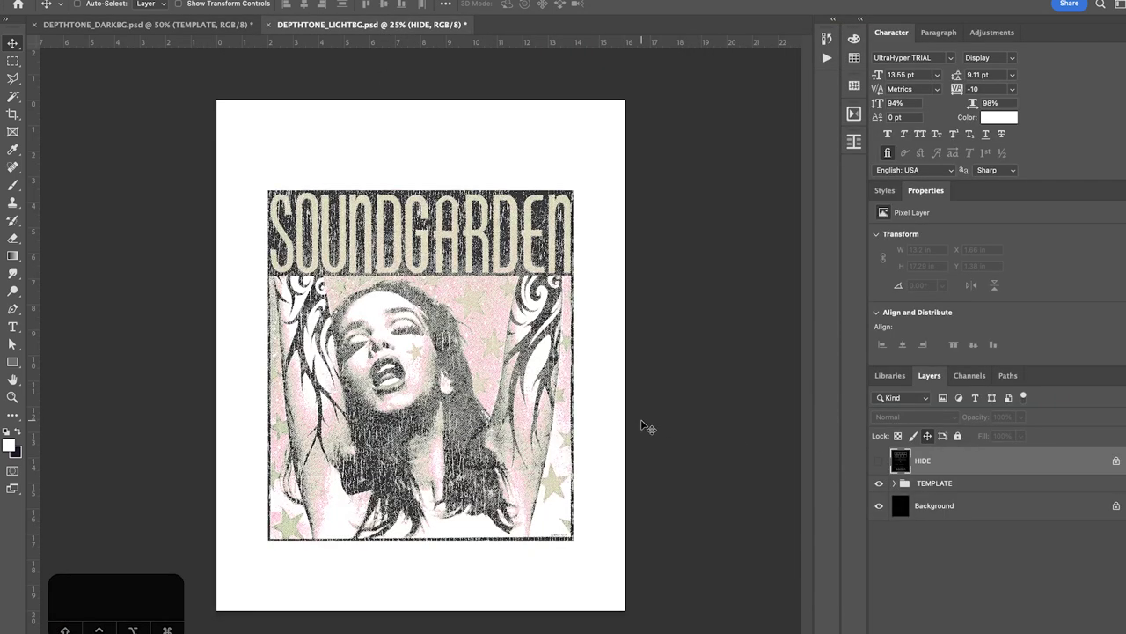
pyautogui.press('super+equal')
pyautogui.press('super+equal')
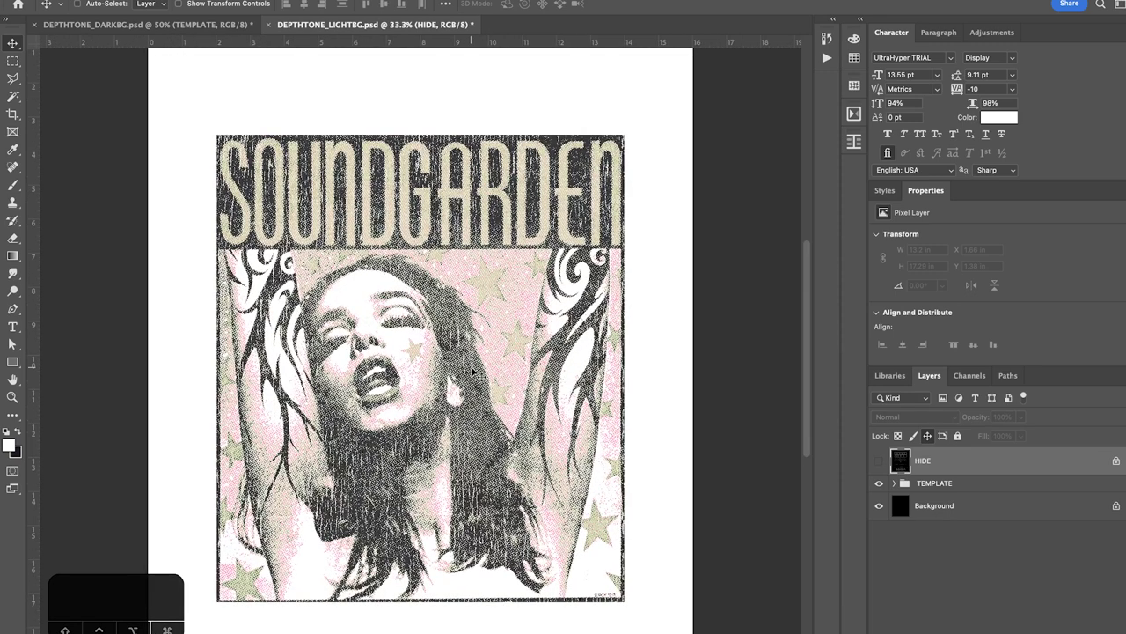
pyautogui.click(894, 485)
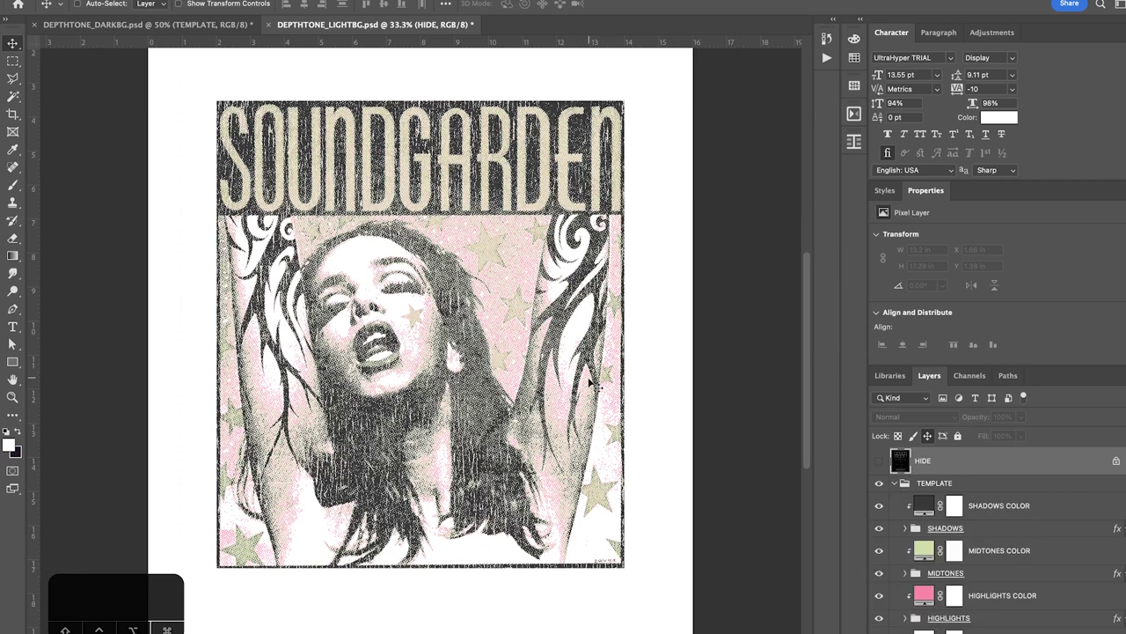
pyautogui.scroll(-2, 923, 519)
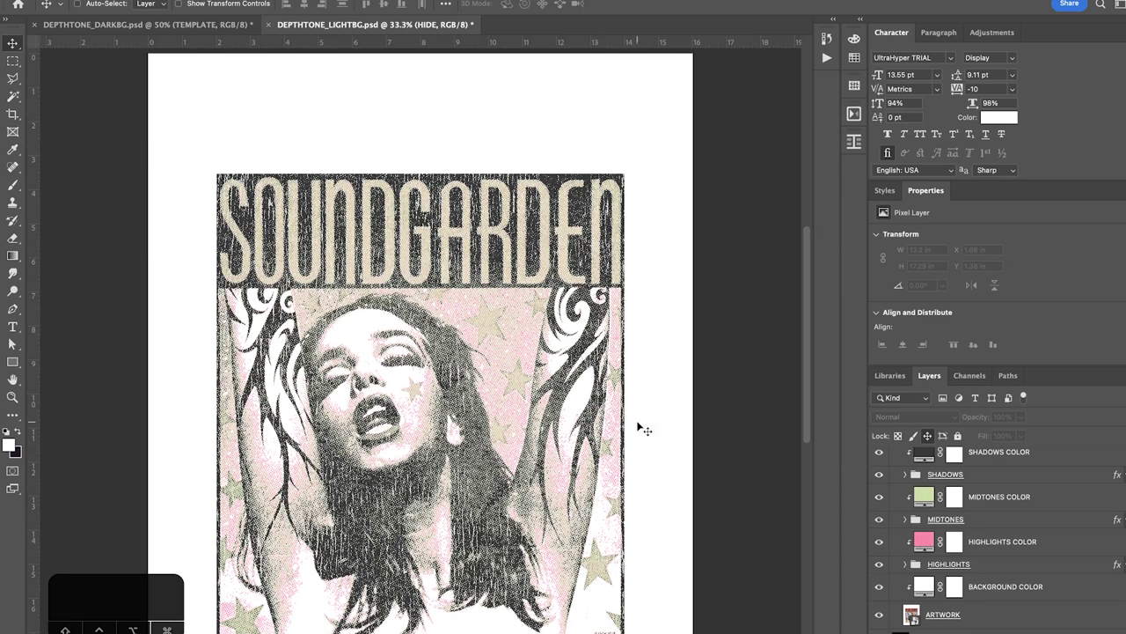
pyautogui.scroll(2, 888, 510)
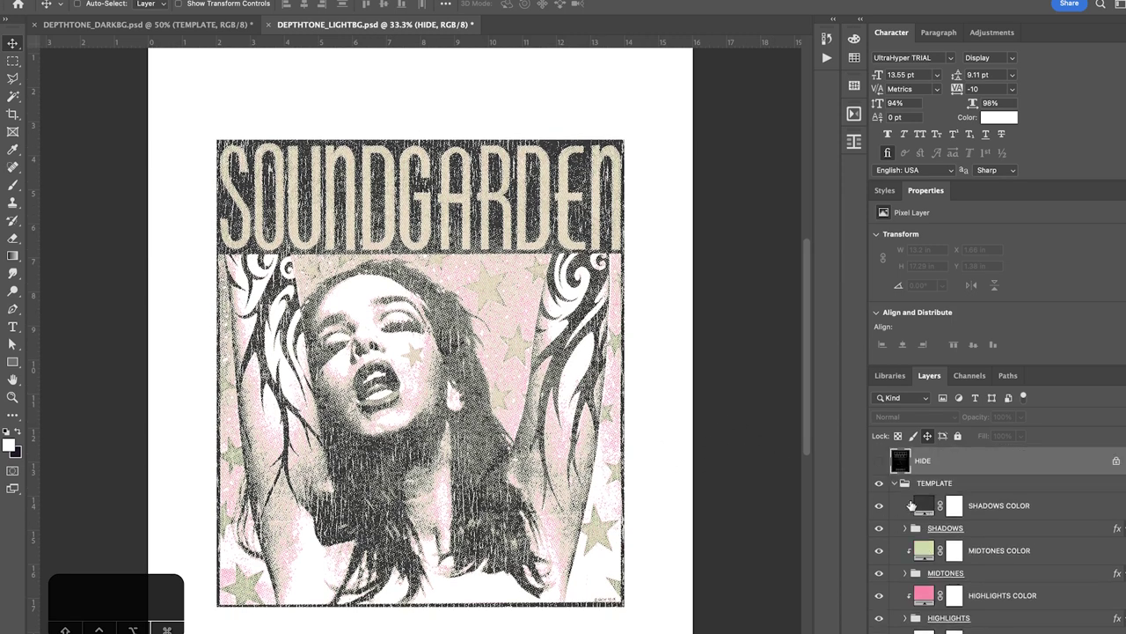
pyautogui.scroll(-2, 911, 507)
# Open the embedded ARTWORK1.psb, expand TEXTURES and hide the SAMPLE 02 texture
pyautogui.doubleClick(912, 614)
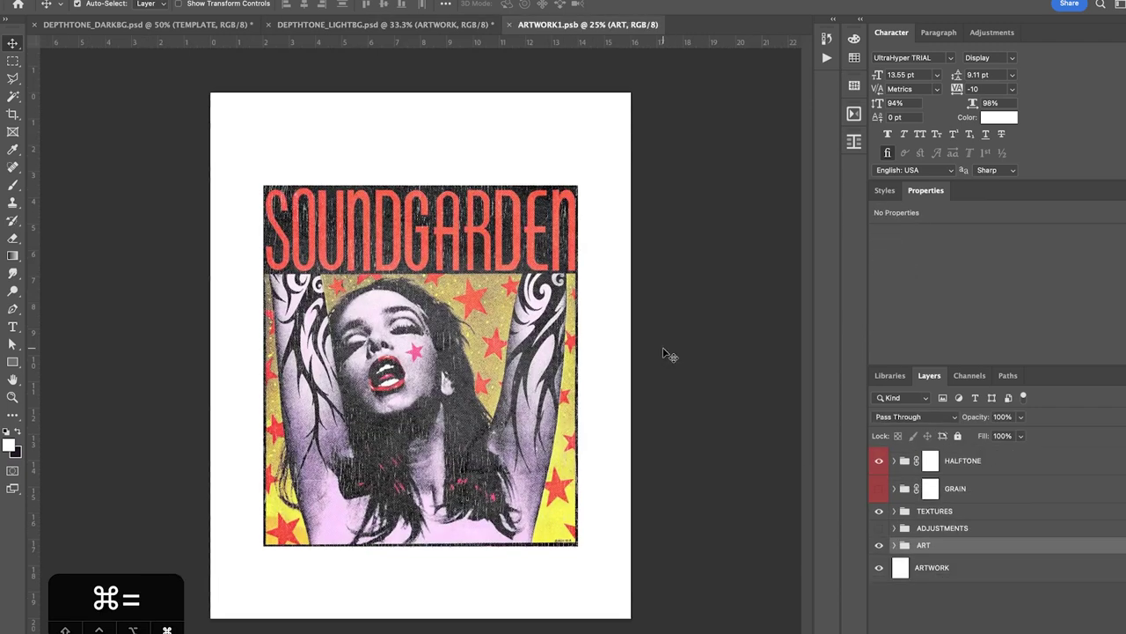
pyautogui.press('super+equal')
pyautogui.press('super+minus')
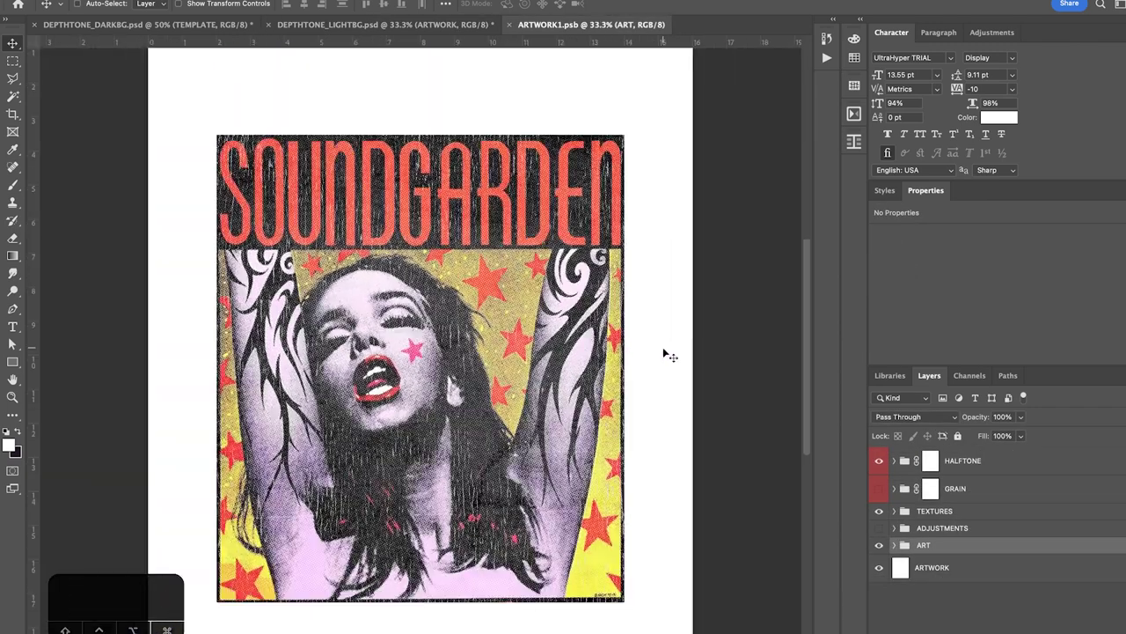
pyautogui.click(894, 510)
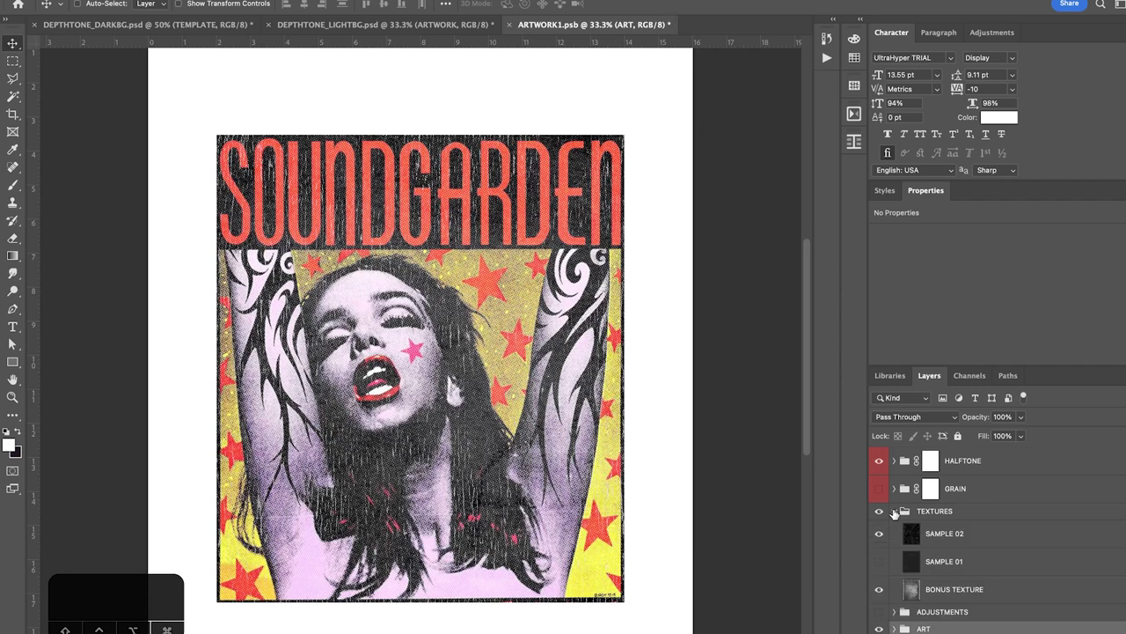
pyautogui.click(882, 535)
pyautogui.click(933, 538)
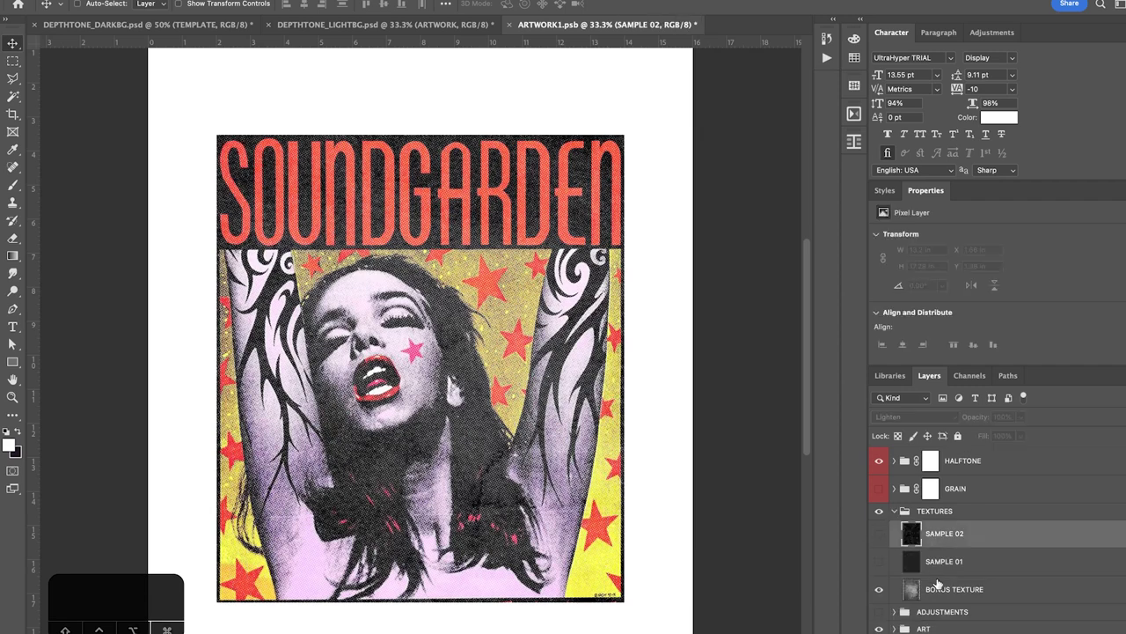
pyautogui.click(938, 584)
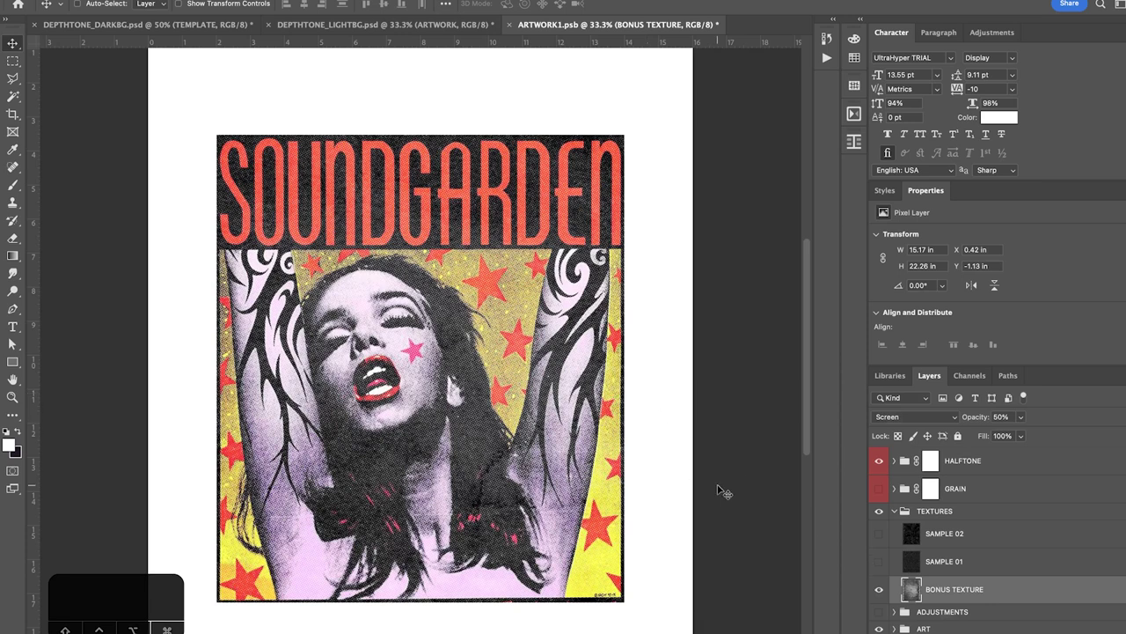
# Look up Texture_02.png in the DEPTHTONE texture folder in Finder
pyautogui.click(155, 621)
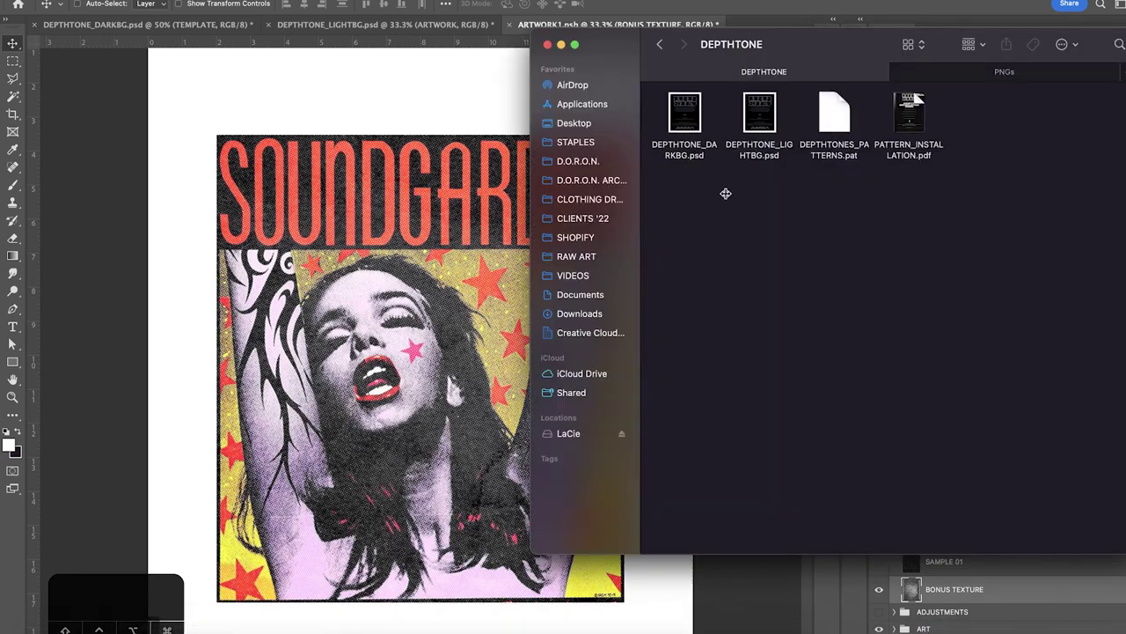
pyautogui.click(979, 76)
pyautogui.click(767, 132)
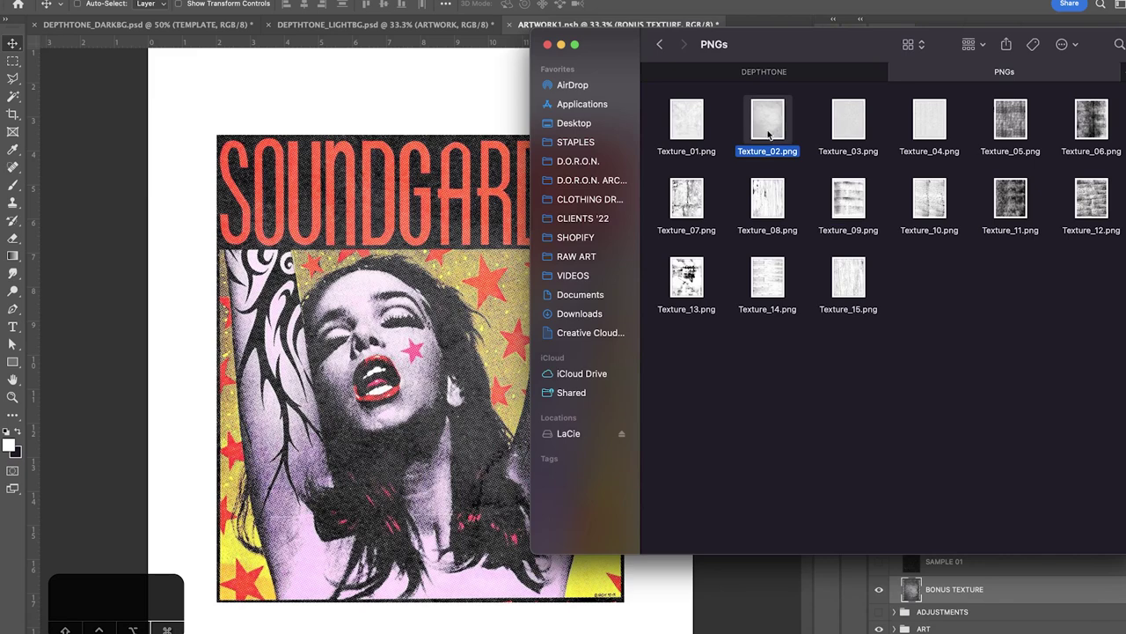
pyautogui.press('super+Tab')
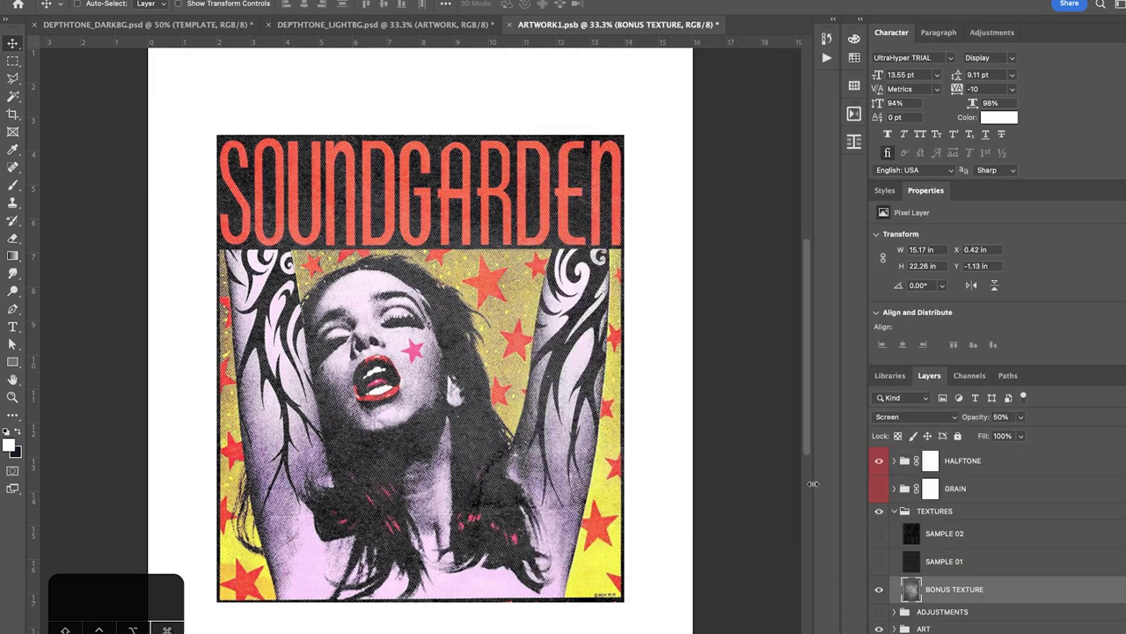
# Compare the SAMPLE and BONUS TEXTURE layers, then turn on the cracked SAMPLE 01 texture
pyautogui.click(956, 542)
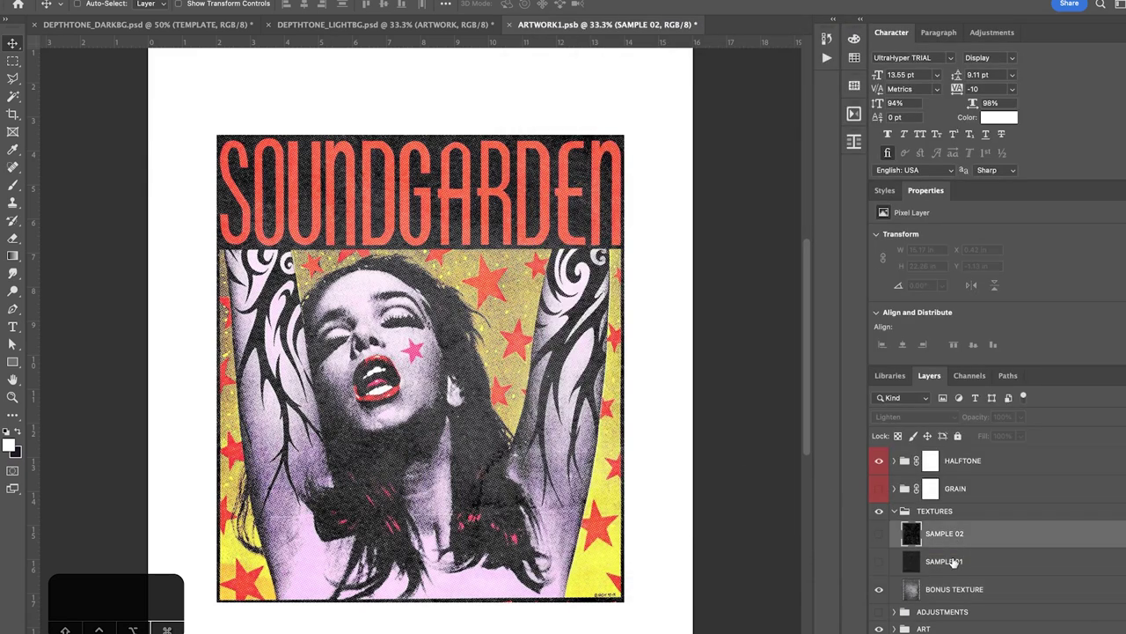
pyautogui.click(952, 559)
pyautogui.click(950, 540)
pyautogui.click(947, 563)
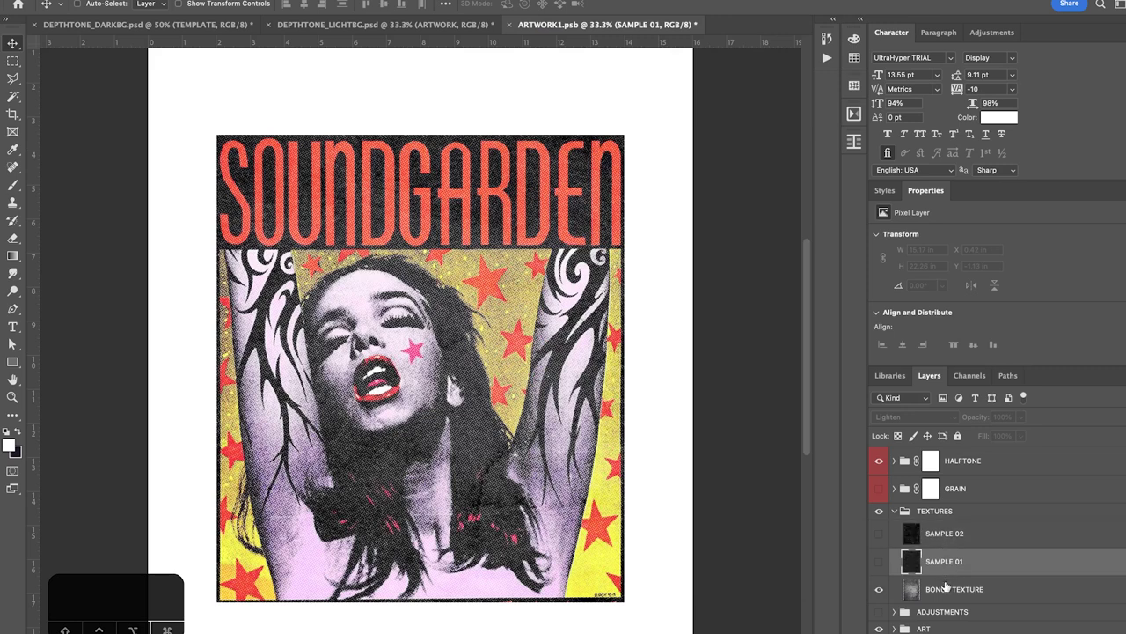
pyautogui.click(946, 585)
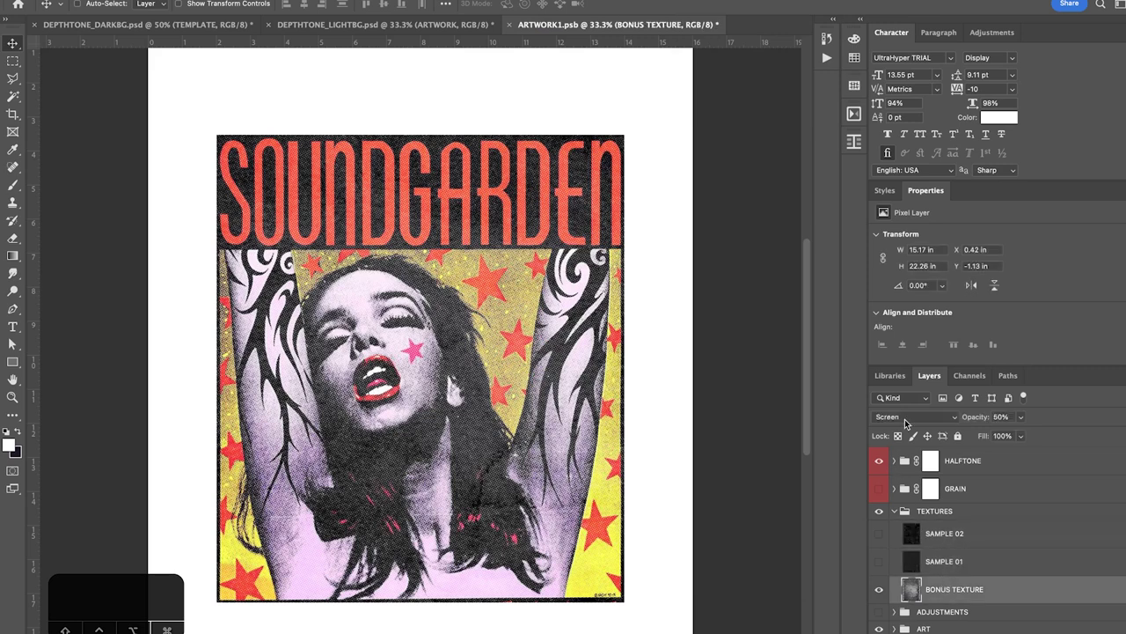
pyautogui.click(882, 592)
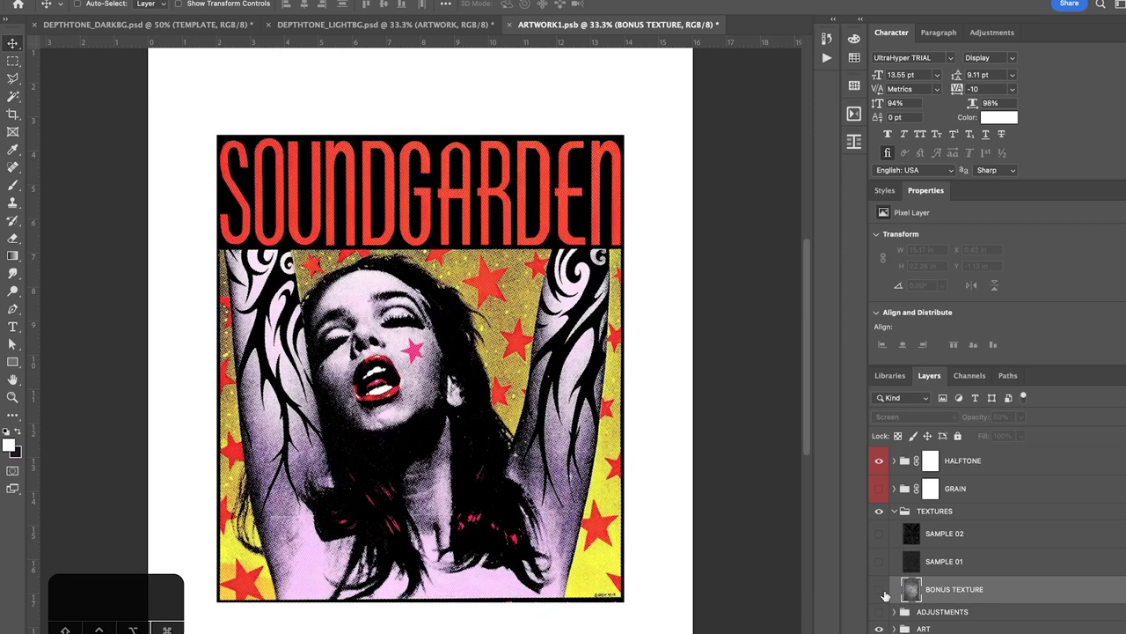
pyautogui.click(882, 591)
pyautogui.click(893, 563)
pyautogui.click(881, 561)
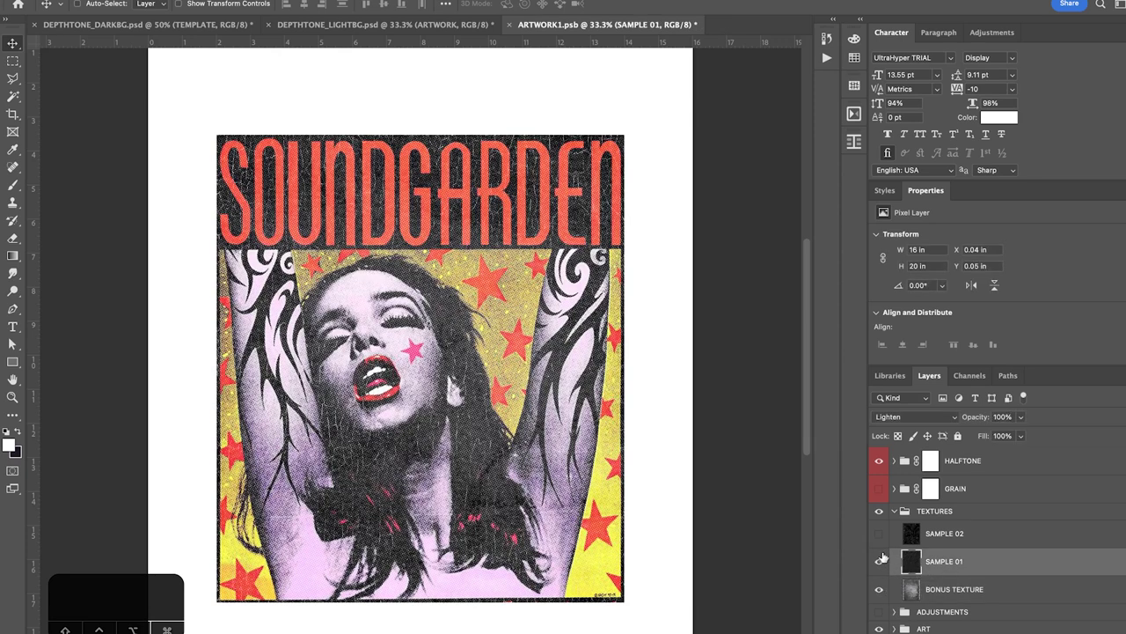
pyautogui.click(894, 510)
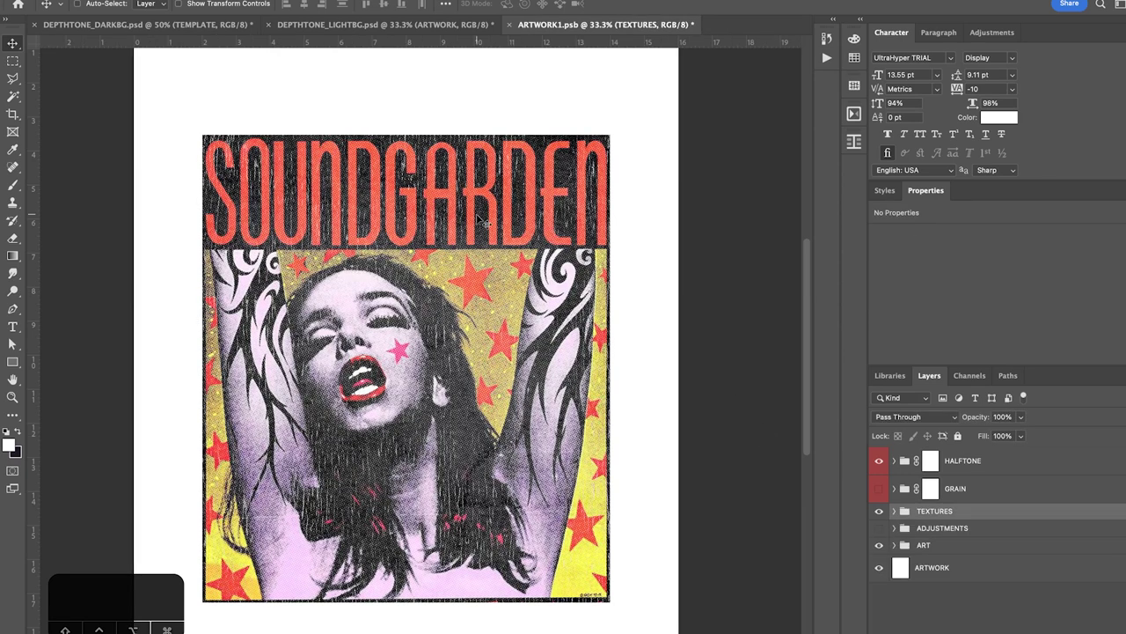
# Hide HALFTONE, turn on GRAIN, and save ARTWORK1.psb so the light poster updates
pyautogui.click(455, 27)
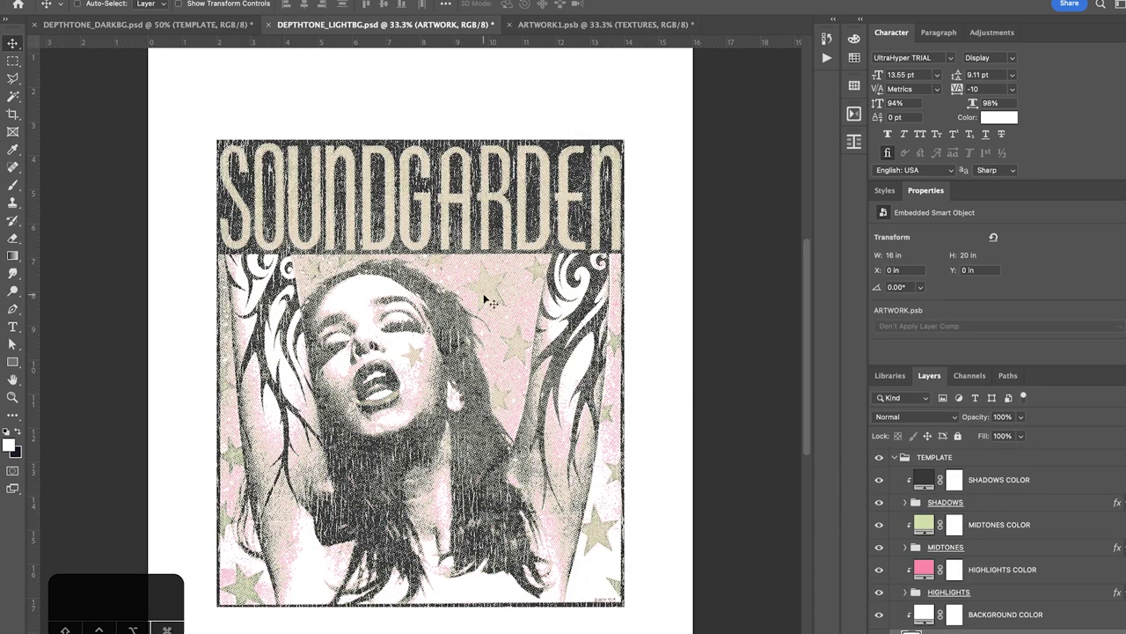
pyautogui.click(591, 25)
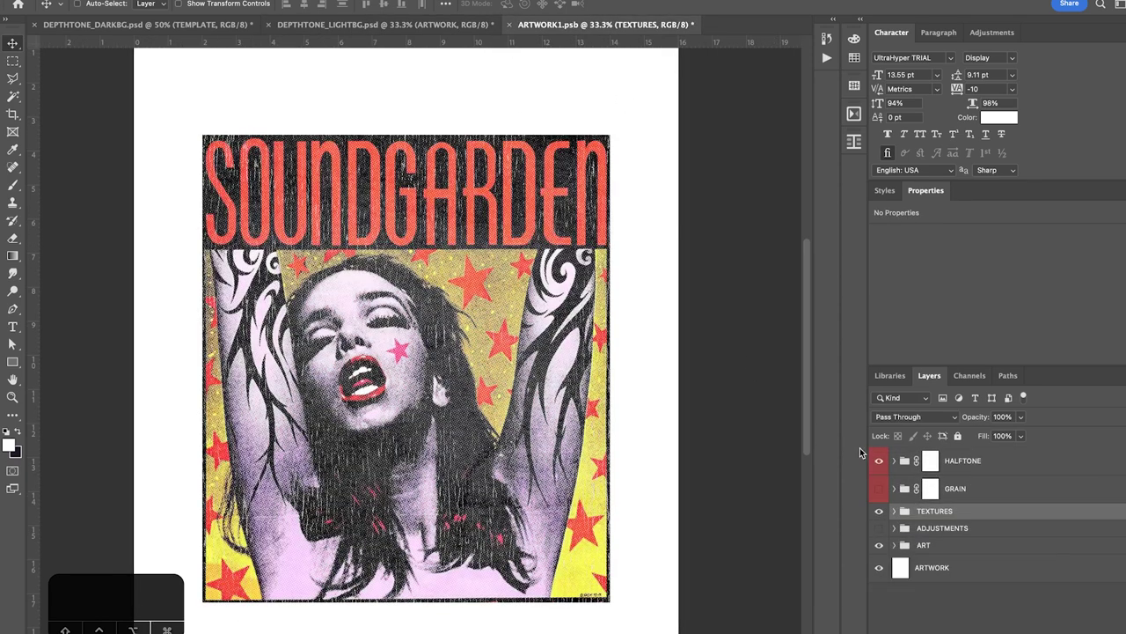
pyautogui.click(878, 460)
pyautogui.click(878, 489)
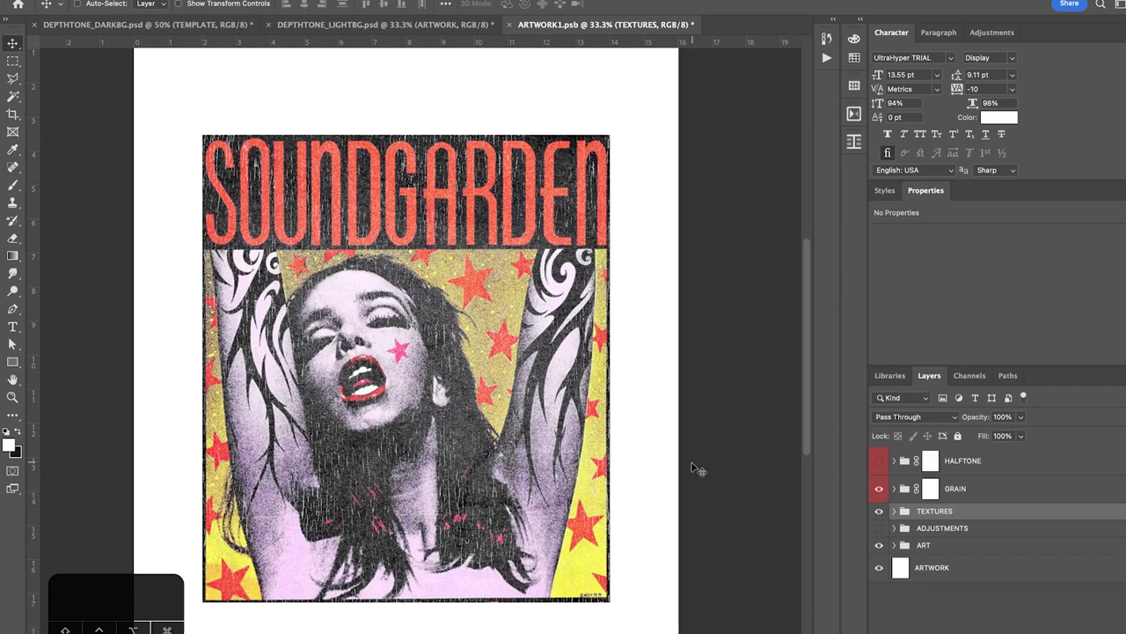
pyautogui.hotkey('ctrl', 's')
pyautogui.hotkey('ctrl', 'shift', 'Tab')
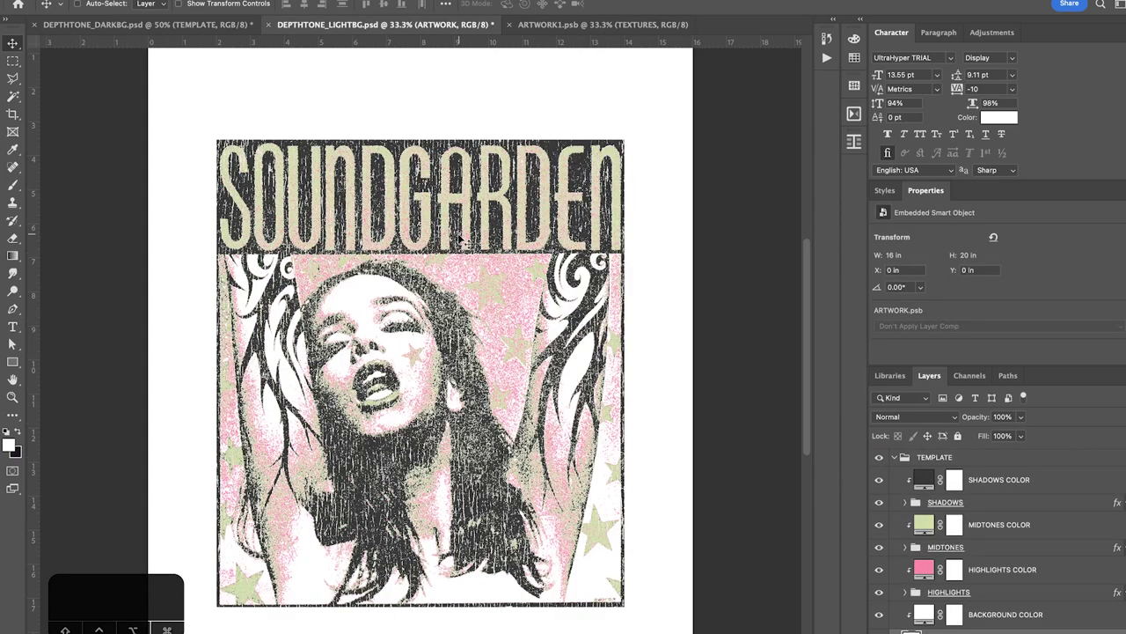
# Lower the midtones THRESHOLD VALUE level to 139
pyautogui.press('super+minus')
pyautogui.press('super+minus')
pyautogui.press('super+equal')
pyautogui.press('super+equal')
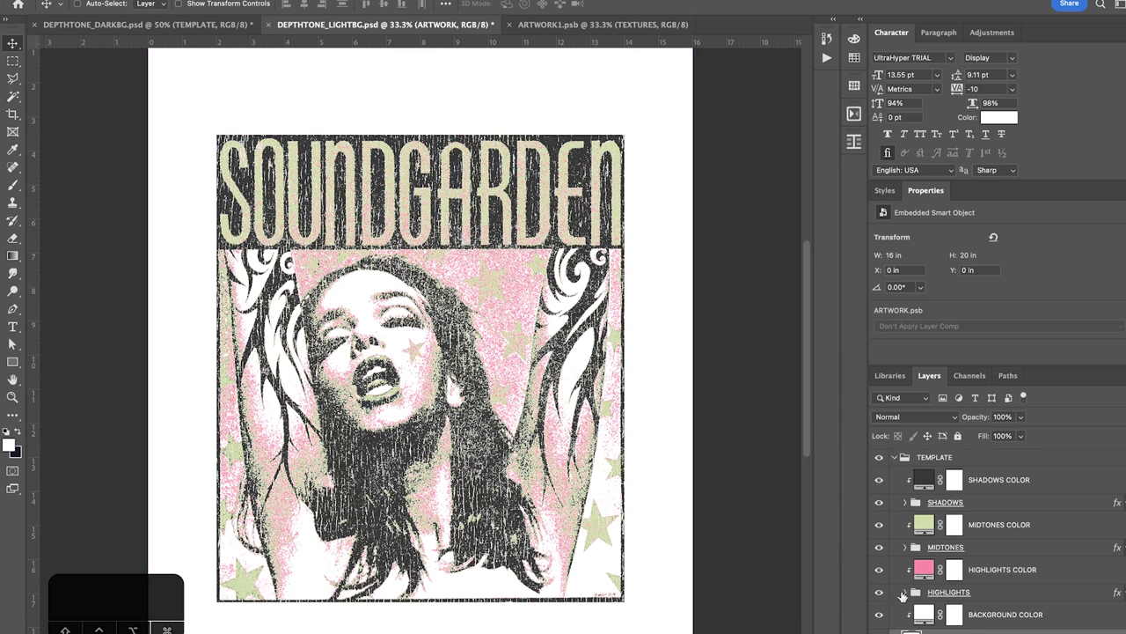
pyautogui.click(904, 546)
pyautogui.scroll(-1, 904, 550)
pyautogui.click(991, 561)
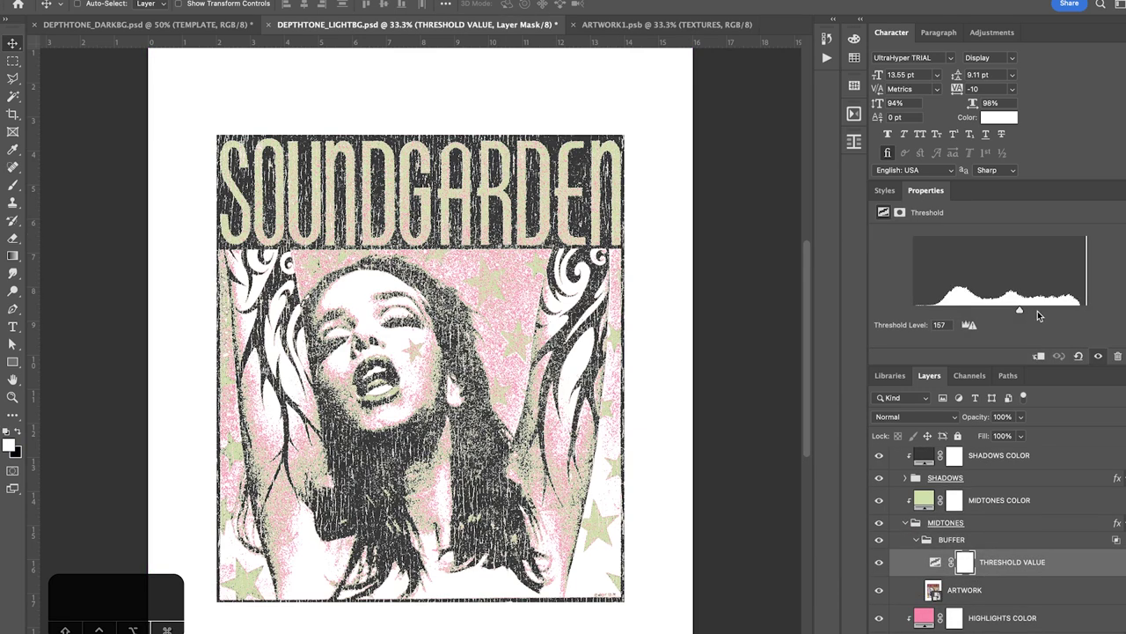
pyautogui.moveTo(1019, 311)
pyautogui.mouseDown()
pyautogui.moveTo(1042, 311)
pyautogui.moveTo(1007, 310)
pyautogui.mouseUp()
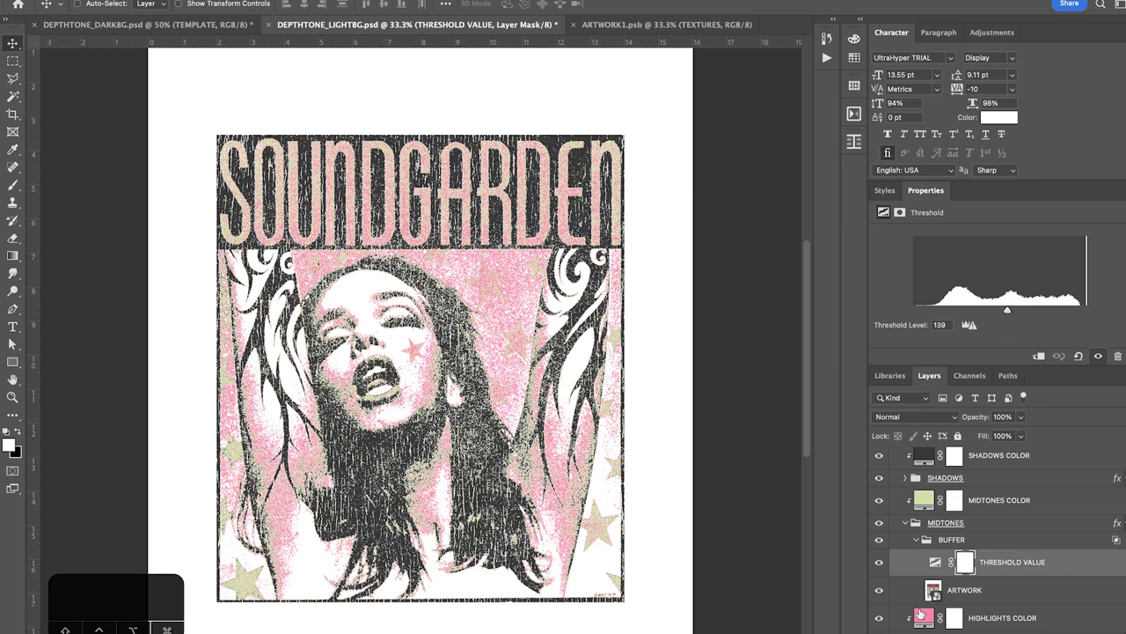
# Recolour MIDTONES COLOR to a3aadb, then switch to DEPTHTONE_DARKBG.psd
pyautogui.doubleClick(924, 500)
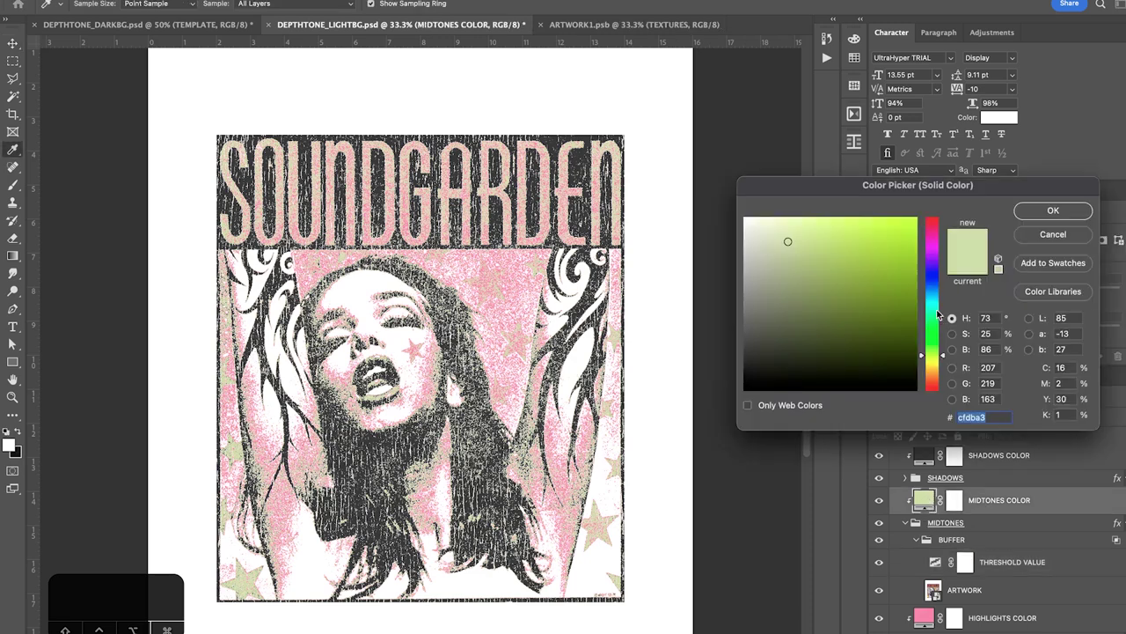
pyautogui.click(928, 277)
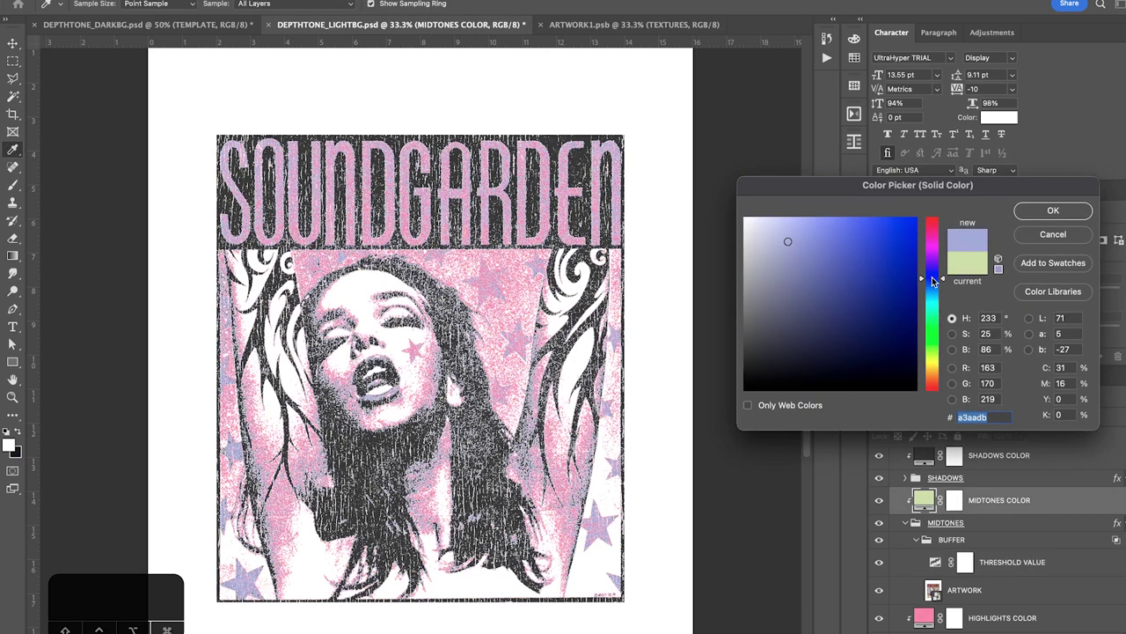
pyautogui.click(1061, 215)
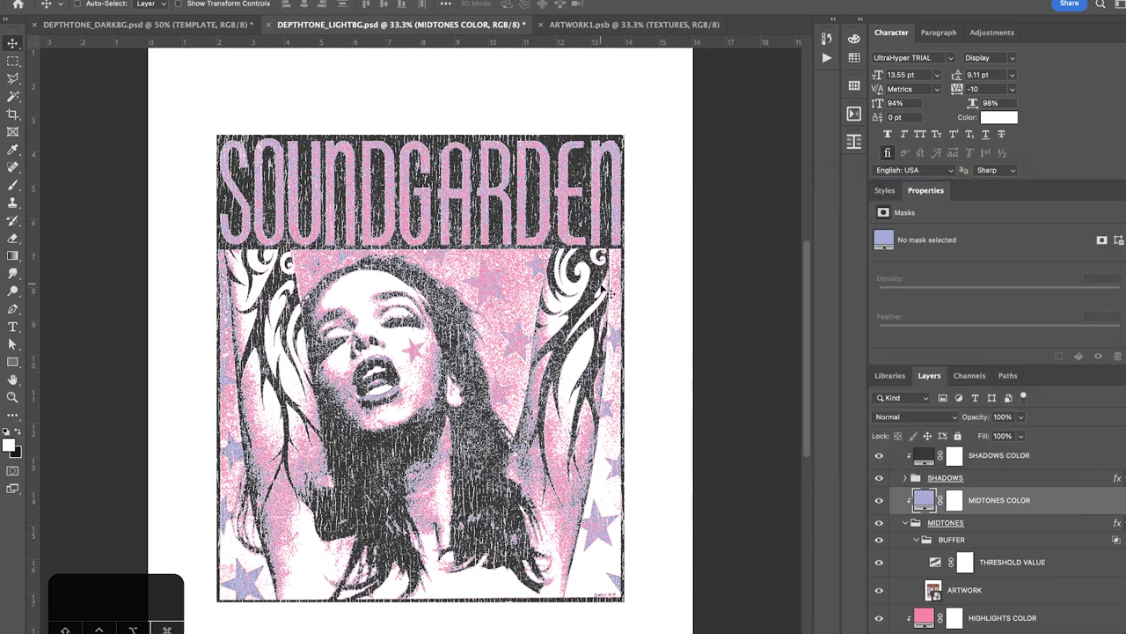
pyautogui.hotkey('ctrl', 'shift', 'Tab')
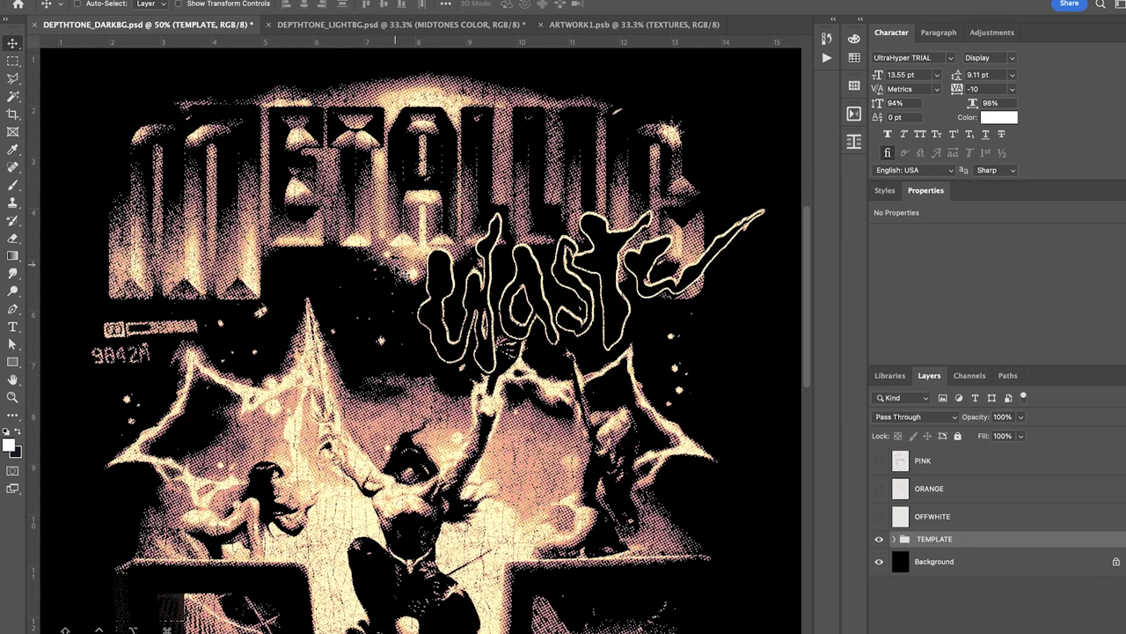